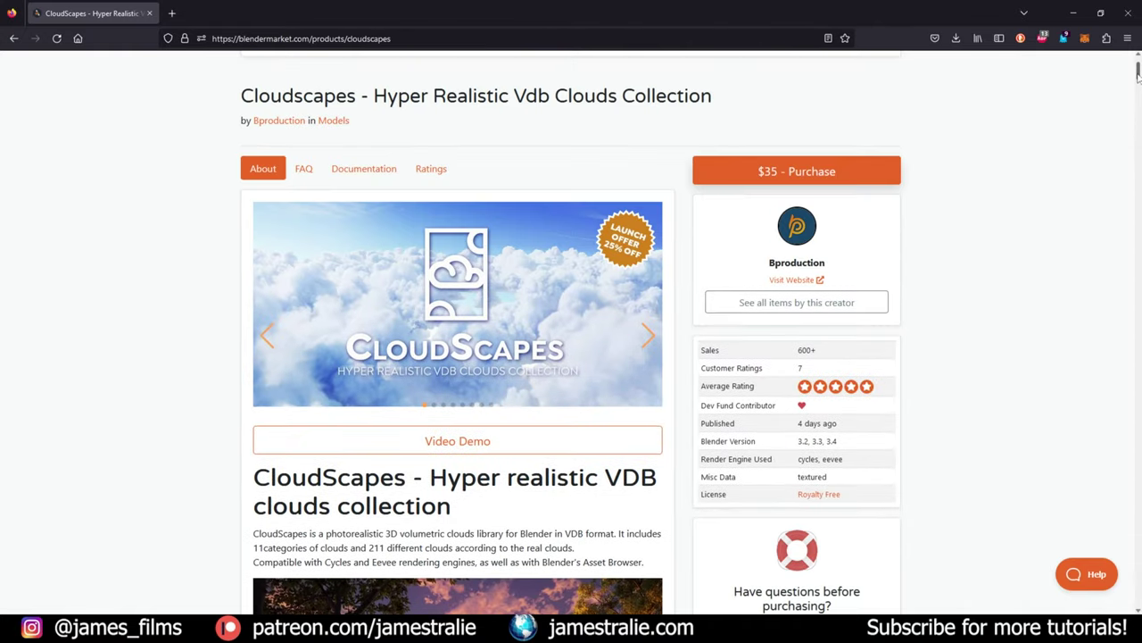
Step: Look over the CloudScapes product page's overview, purchase details, launch coupon banner and introduction video
scroll(962, 209, up, 1)
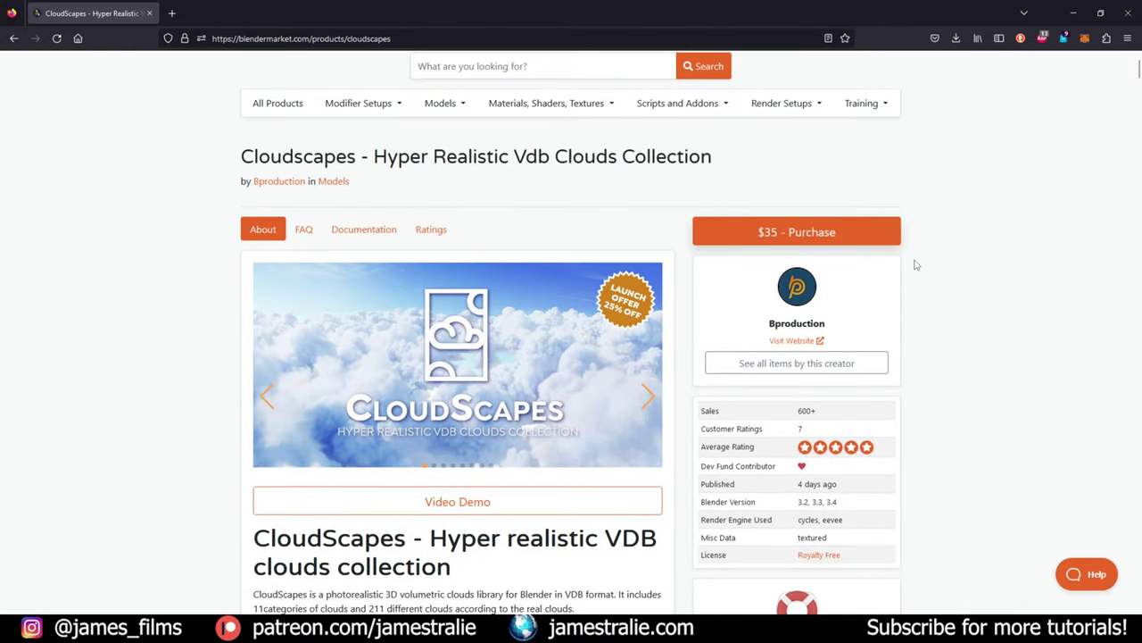
scroll(946, 325, down, 2)
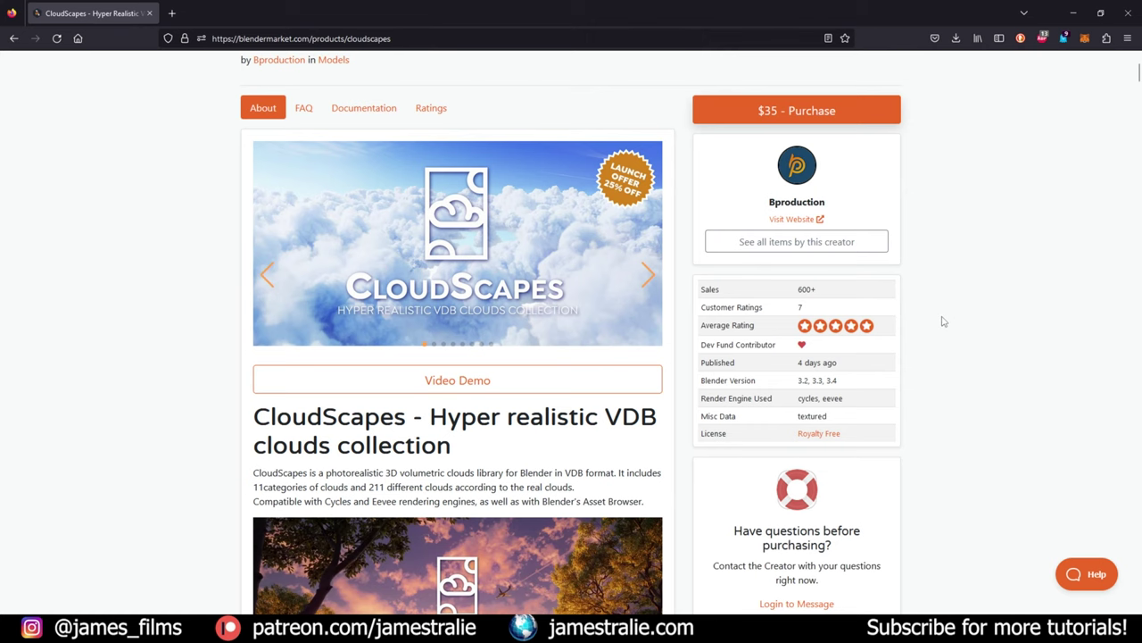
scroll(945, 322, down, 1)
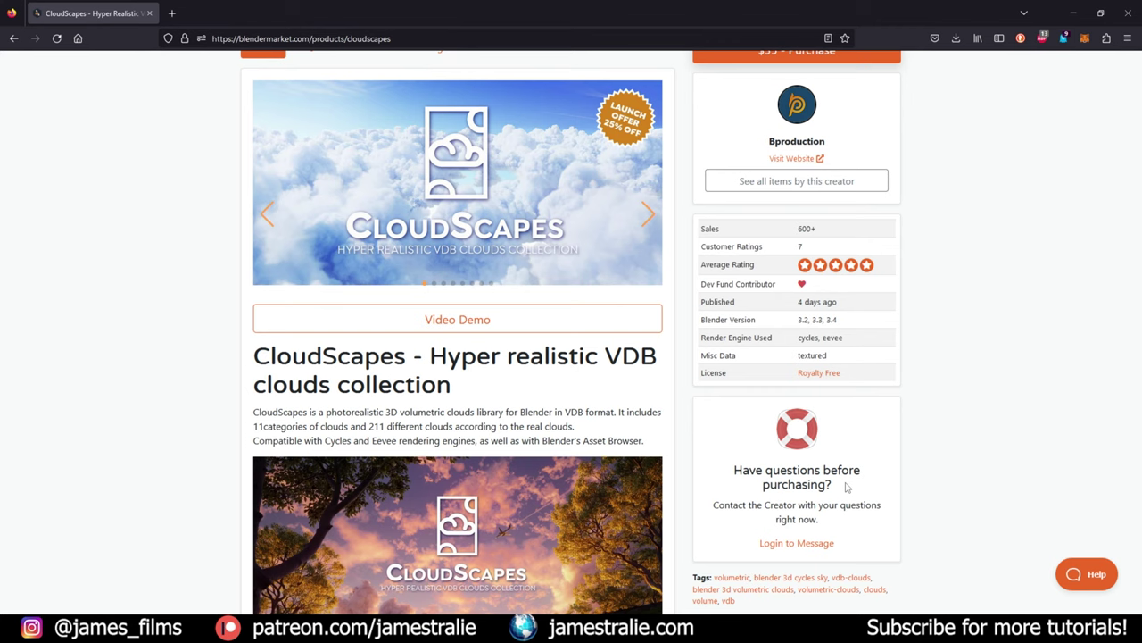
scroll(847, 487, down, 3)
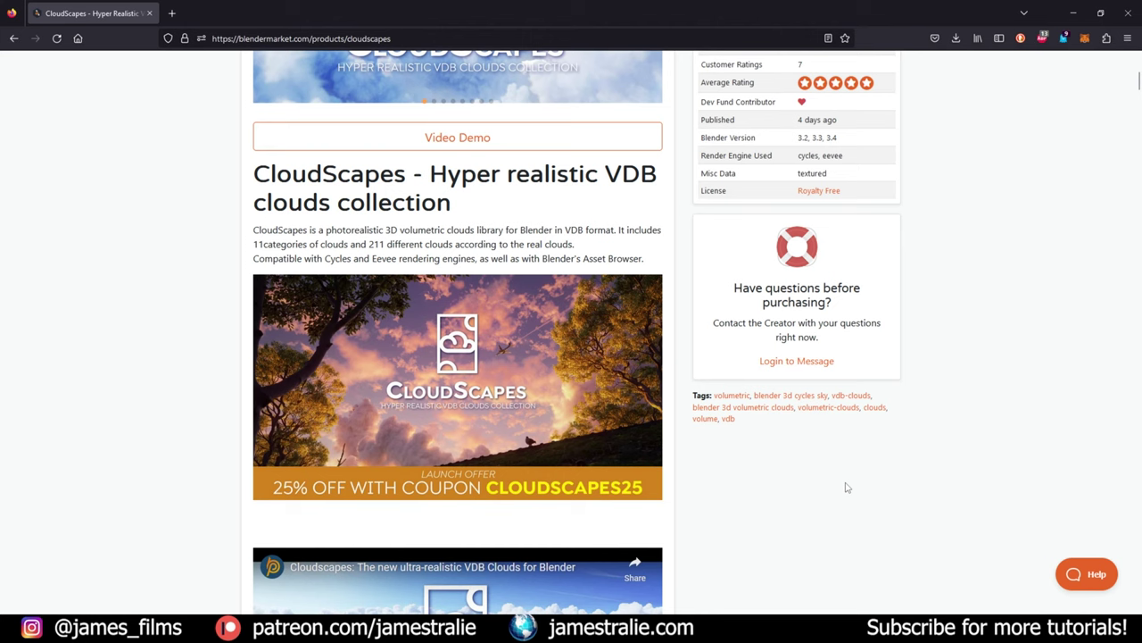
scroll(847, 487, down, 2)
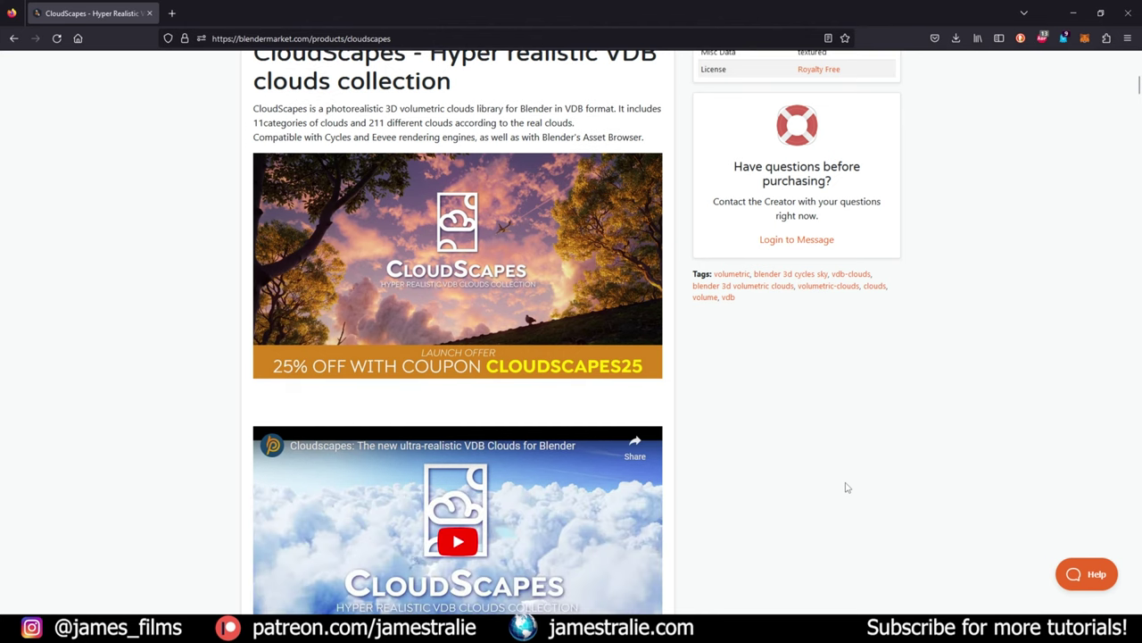
scroll(847, 487, down, 2)
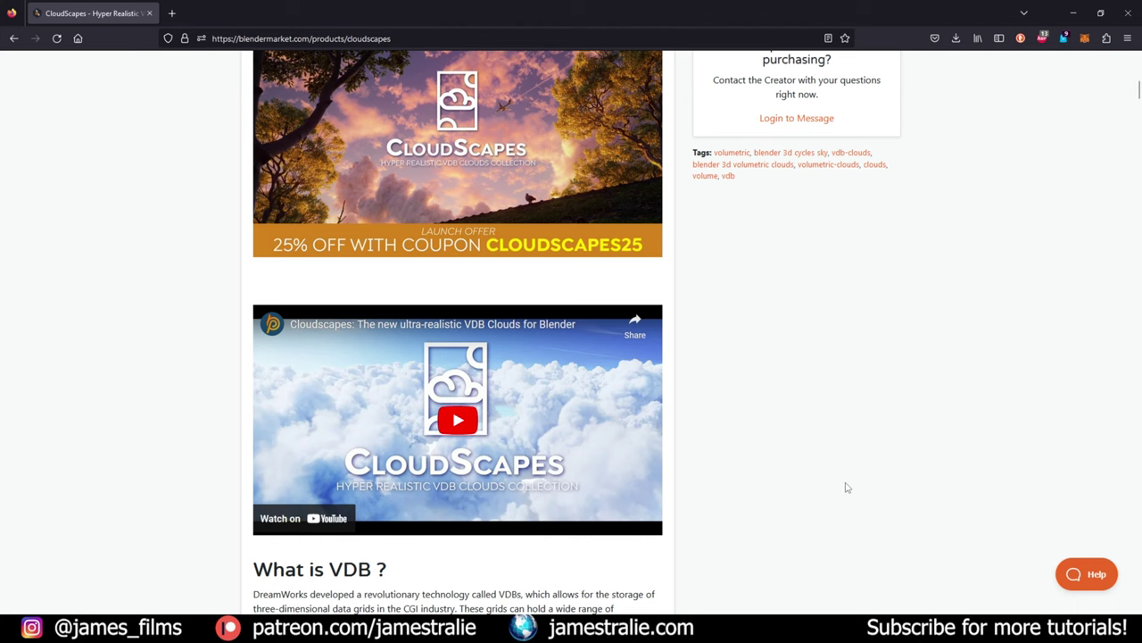
scroll(517, 304, up, 3)
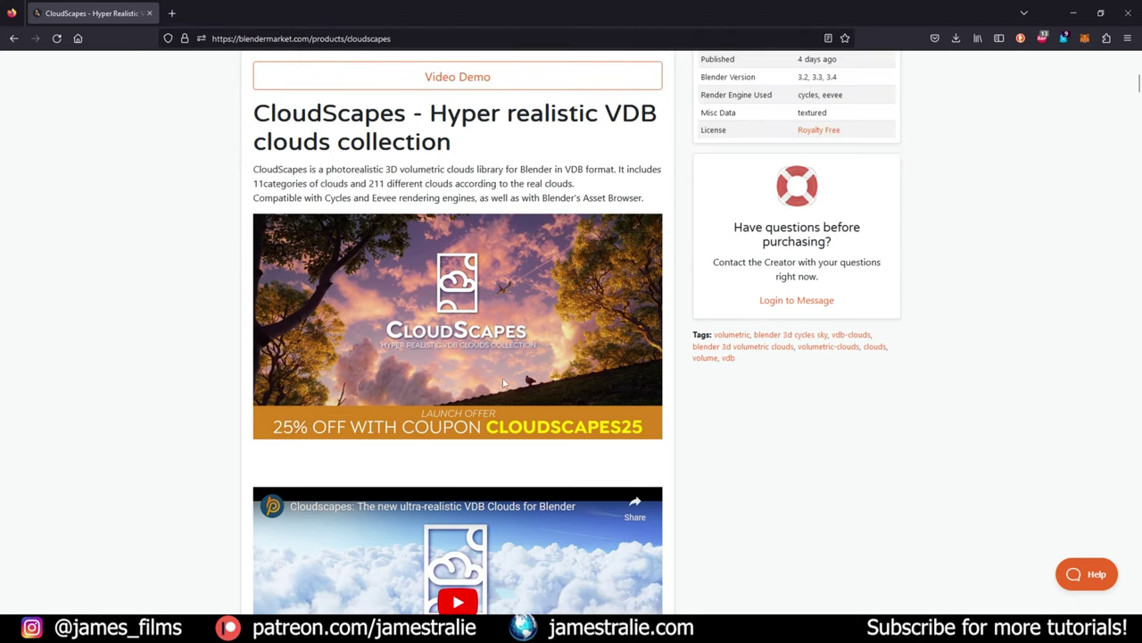
scroll(734, 403, down, 2)
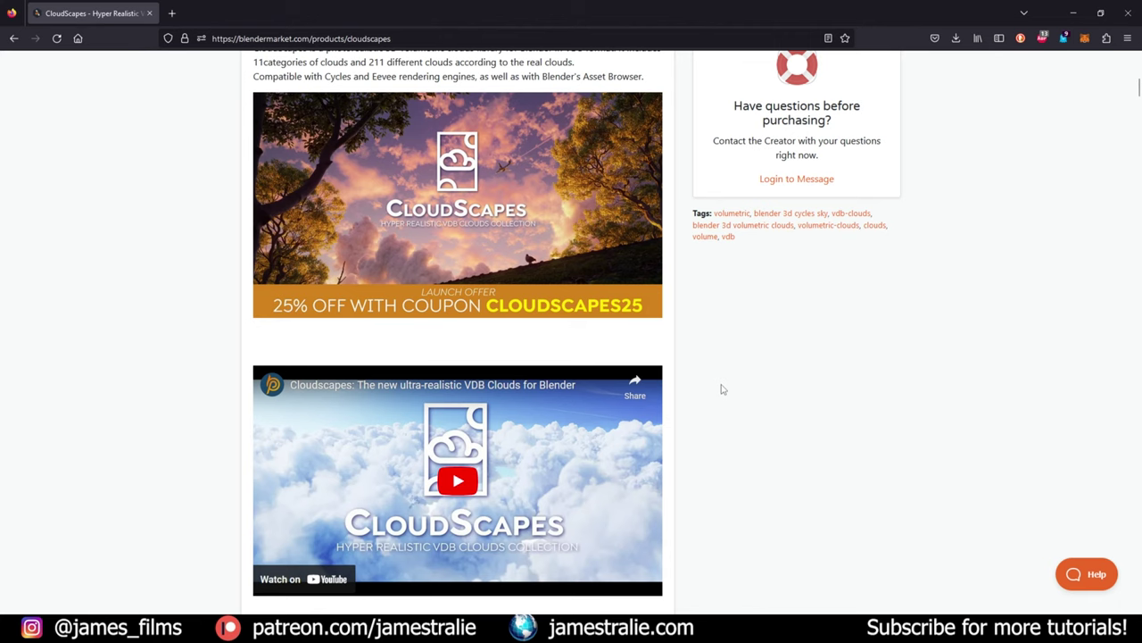
scroll(723, 389, down, 1)
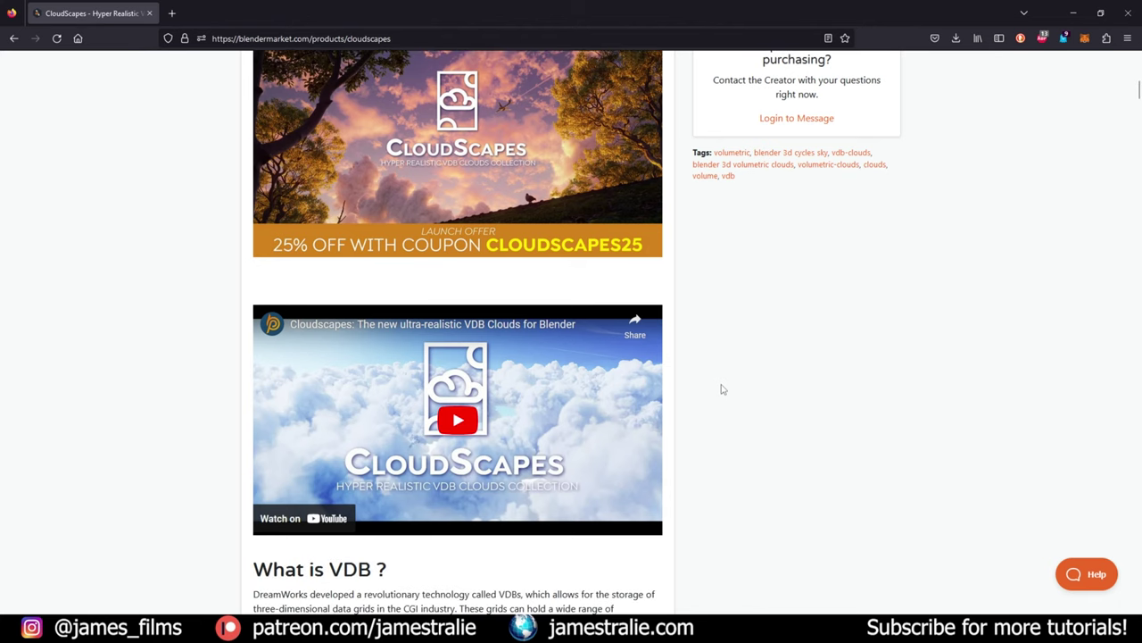
Step: Read the CloudScapes sections on VDB, drag and drop, the cloud shader, cloud animation and Geo Scatter biomes
scroll(723, 389, down, 4)
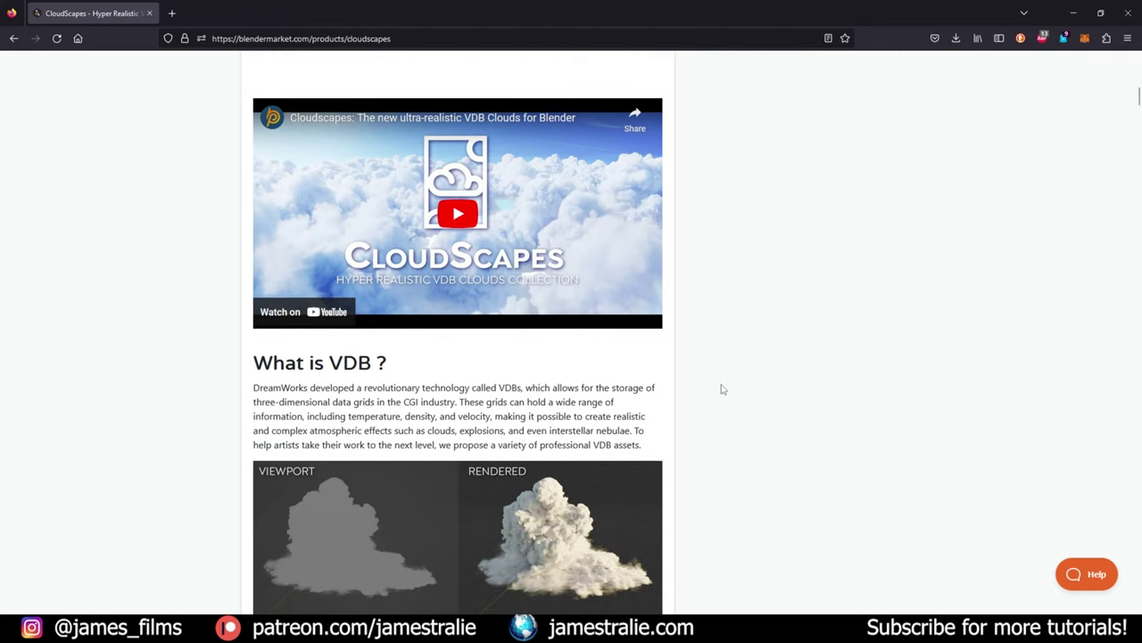
scroll(723, 389, down, 6)
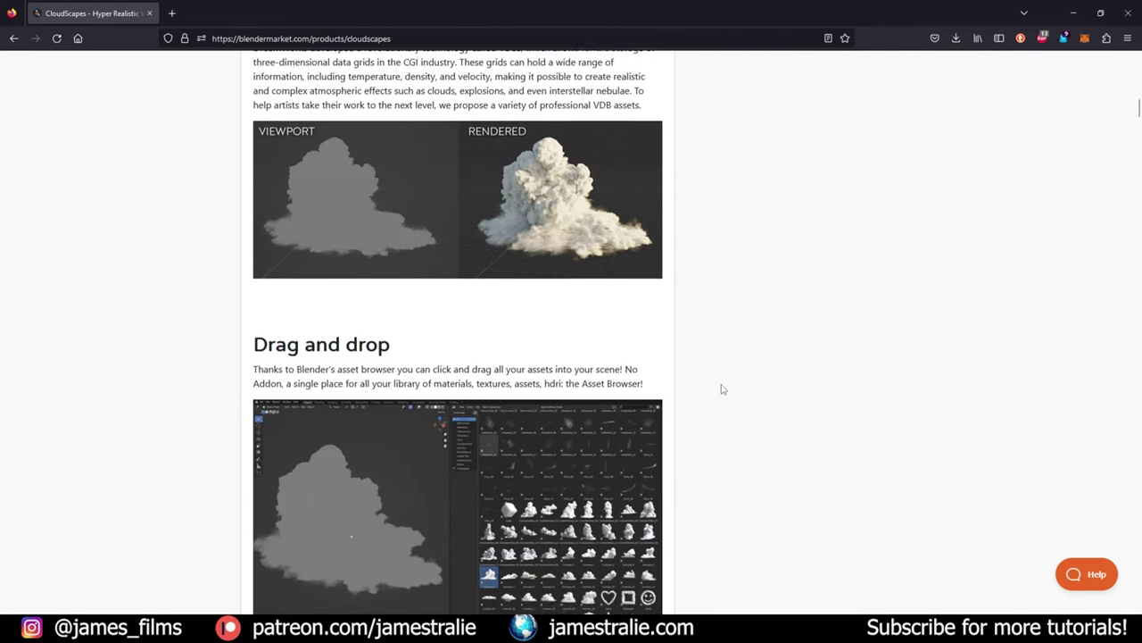
scroll(721, 387, down, 2)
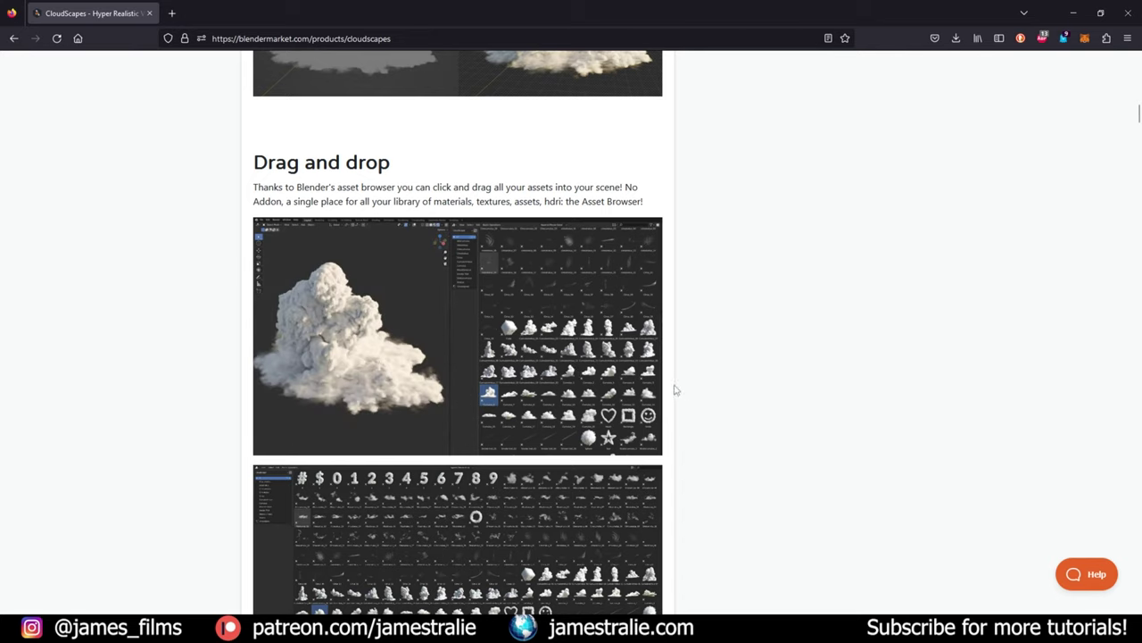
scroll(705, 294, down, 6)
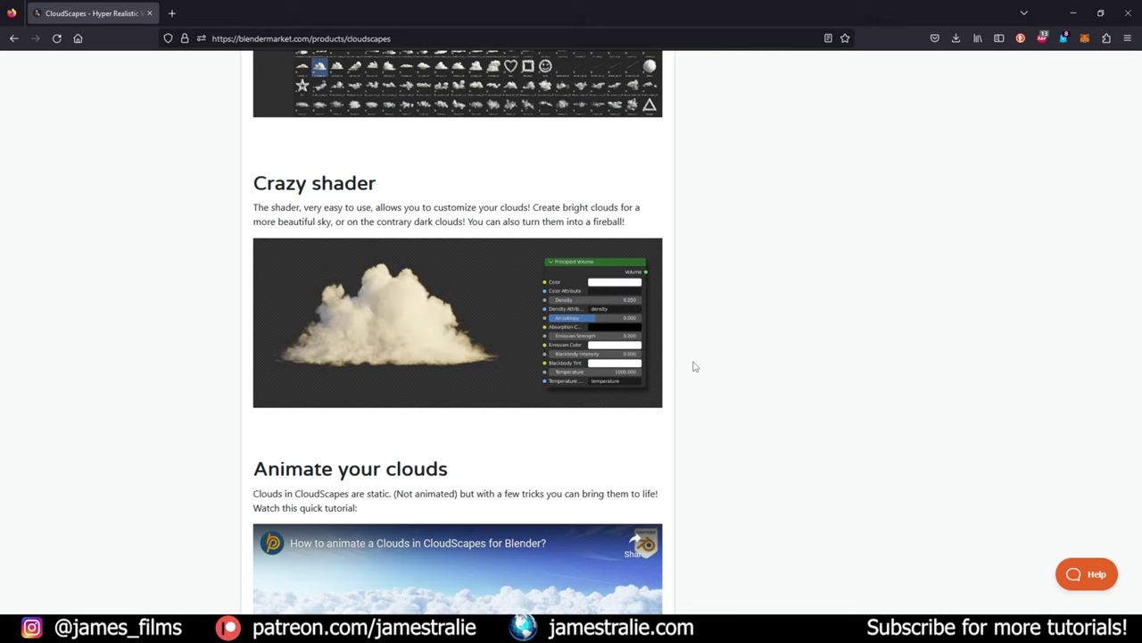
scroll(694, 366, down, 4)
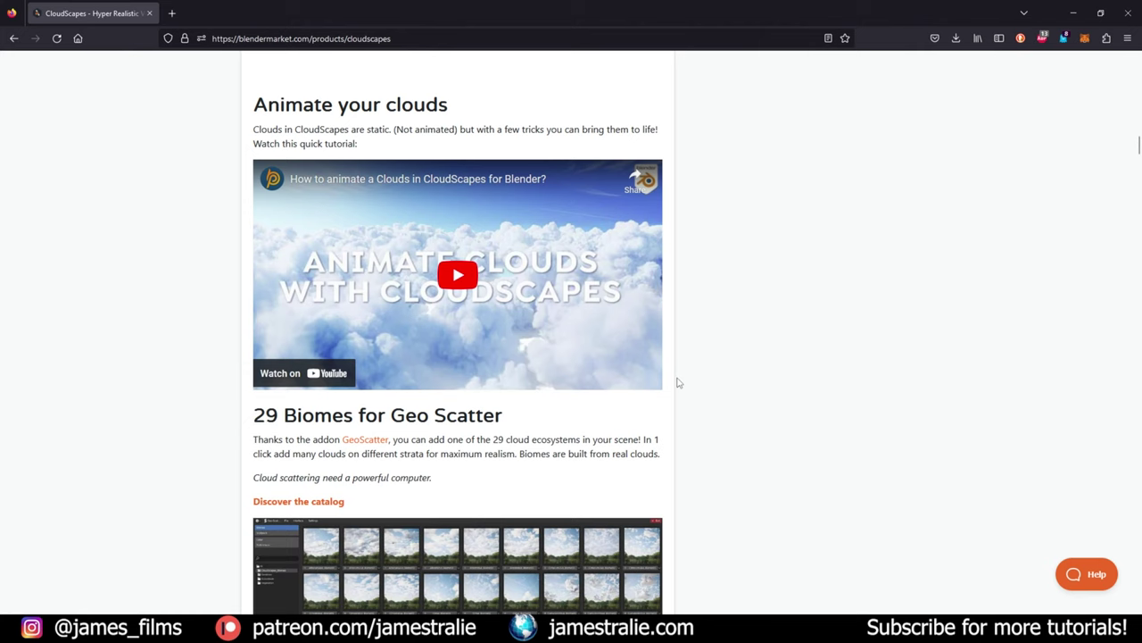
scroll(677, 379, down, 1)
scroll(679, 378, down, 1)
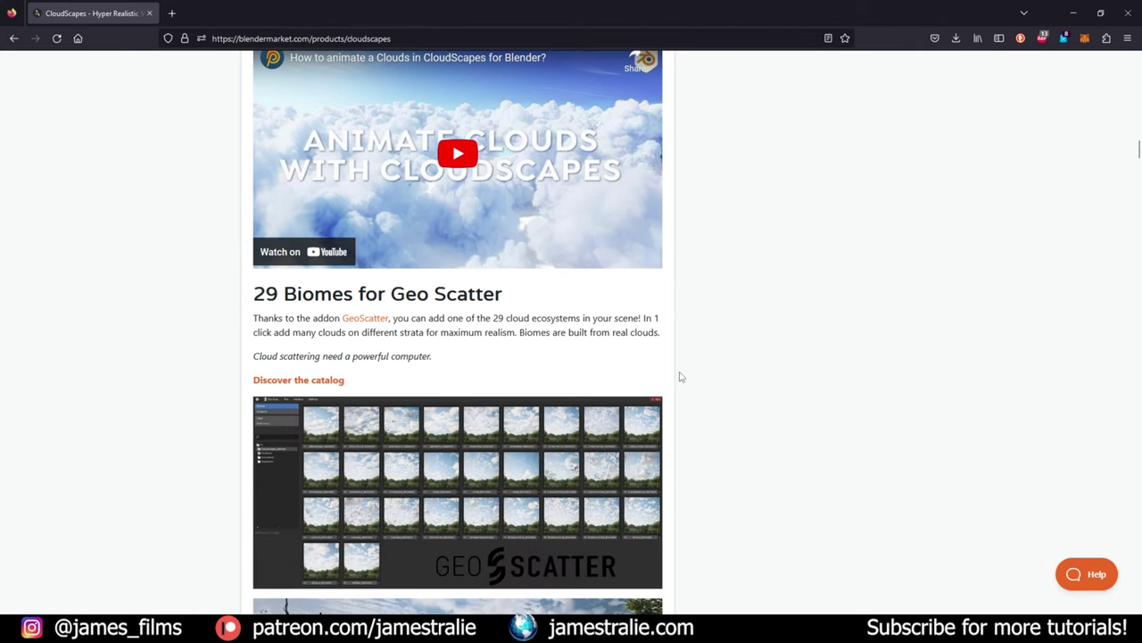
Step: Examine the Real Clouds chart, the example renders and the catalog of clouds on the product page
scroll(679, 378, down, 7)
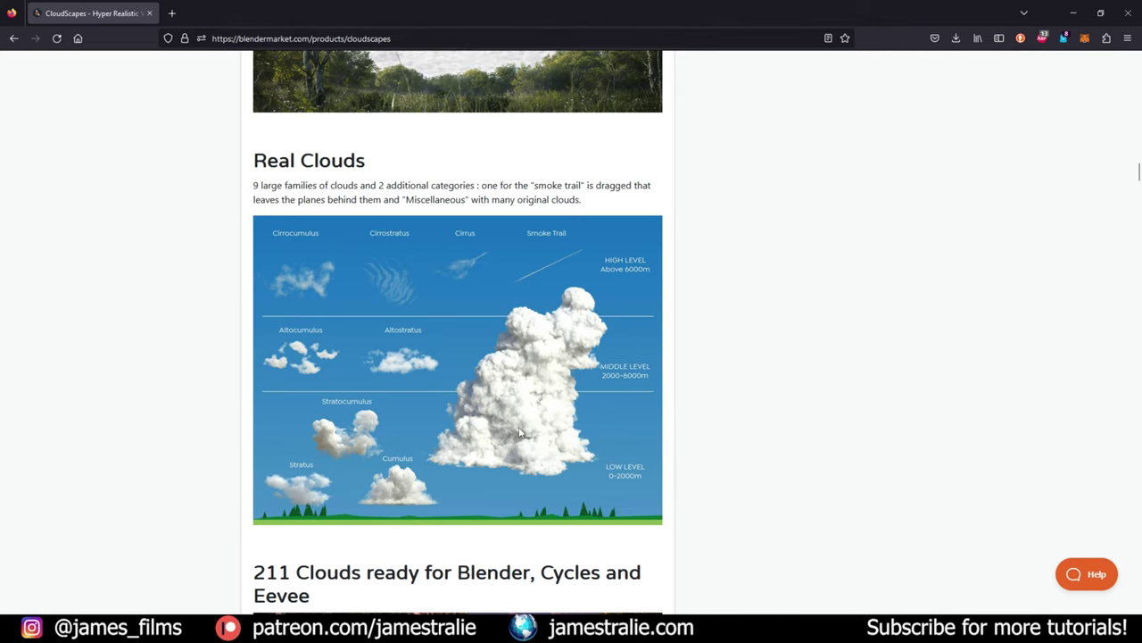
scroll(520, 433, down, 1)
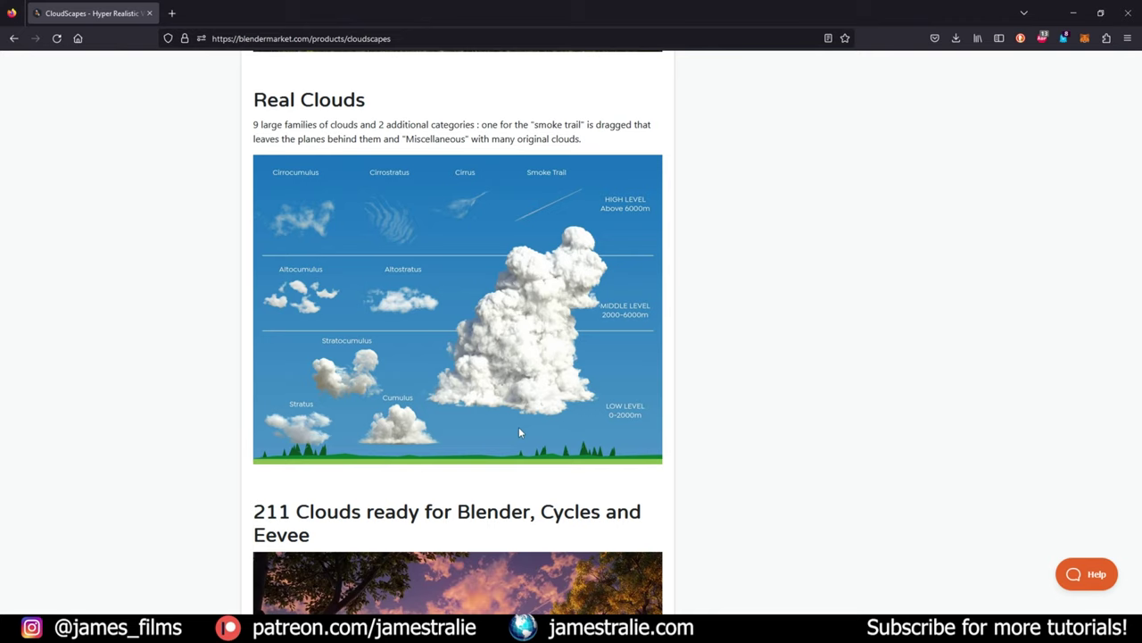
scroll(520, 433, down, 10)
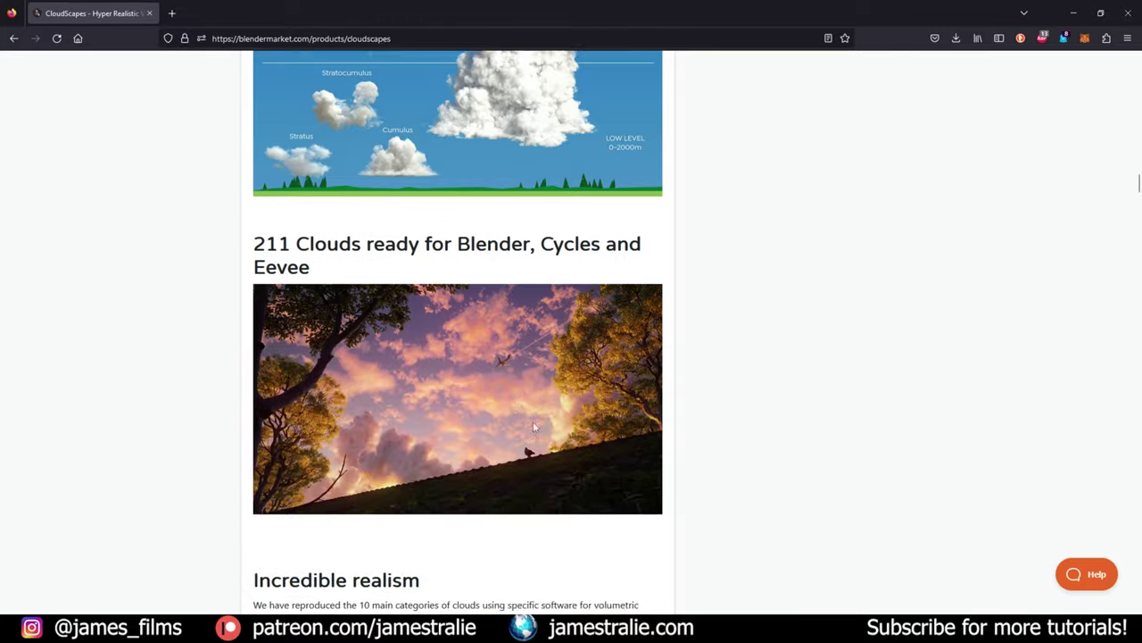
scroll(728, 372, down, 5)
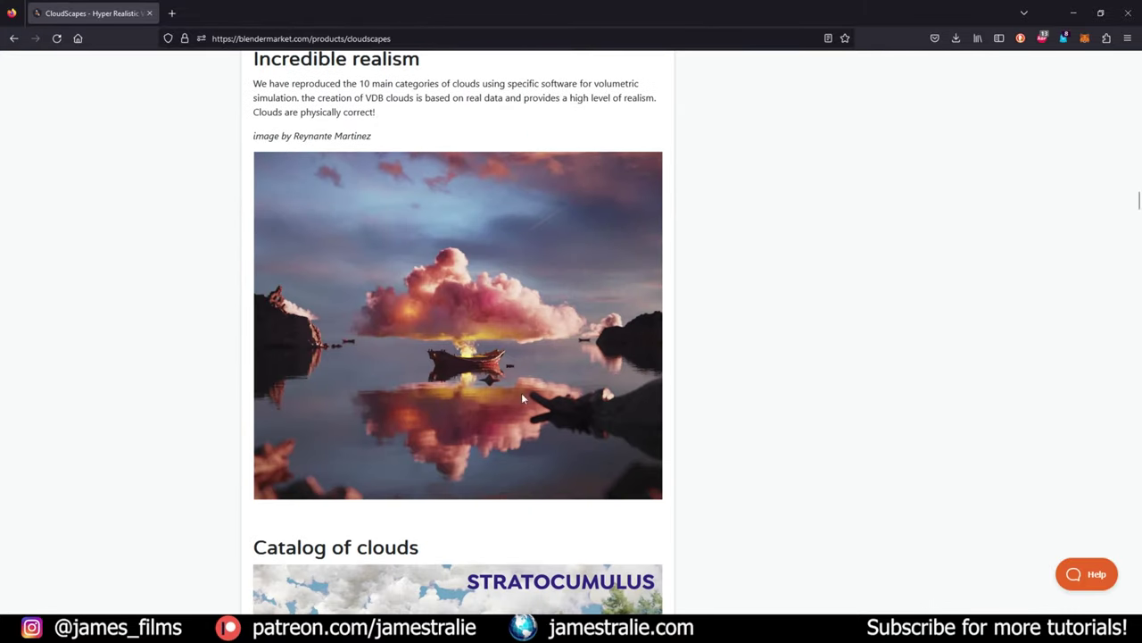
scroll(594, 288, up, 2)
scroll(804, 384, down, 12)
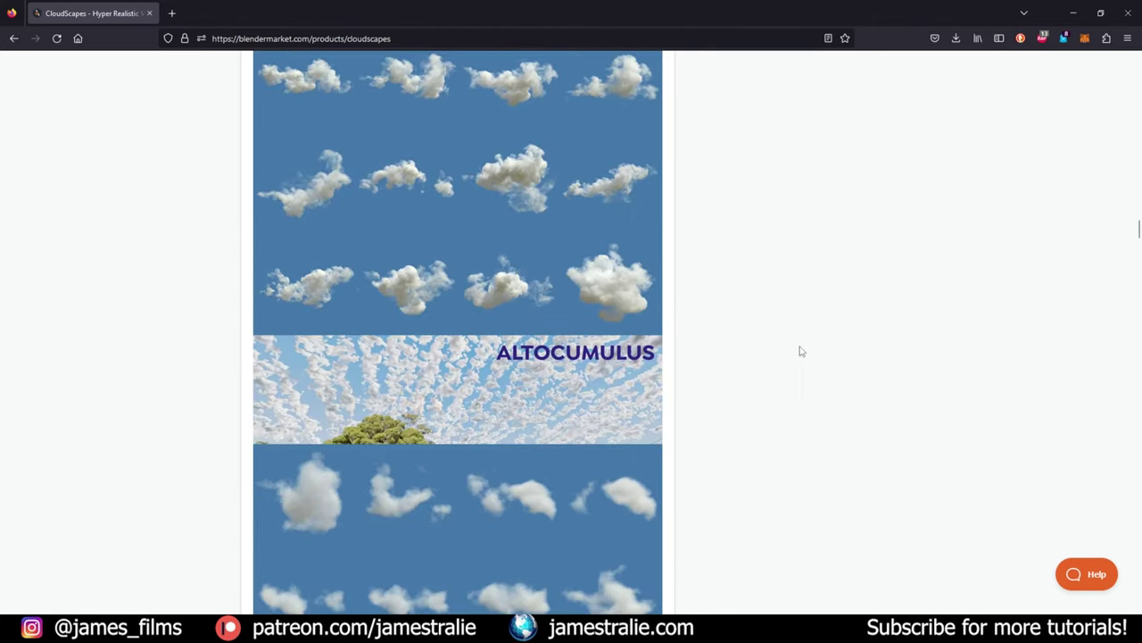
scroll(804, 358, down, 2)
Step: Switch to Blender and check the Add-ons section of the preferences
click(702, 583)
click(727, 514)
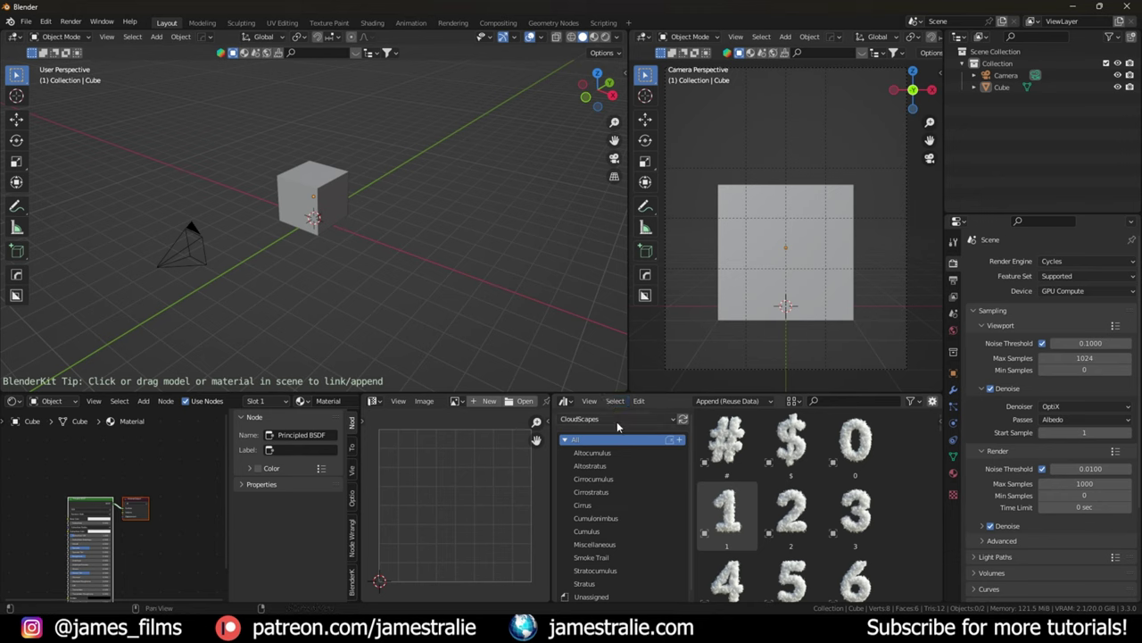
click(46, 21)
click(98, 195)
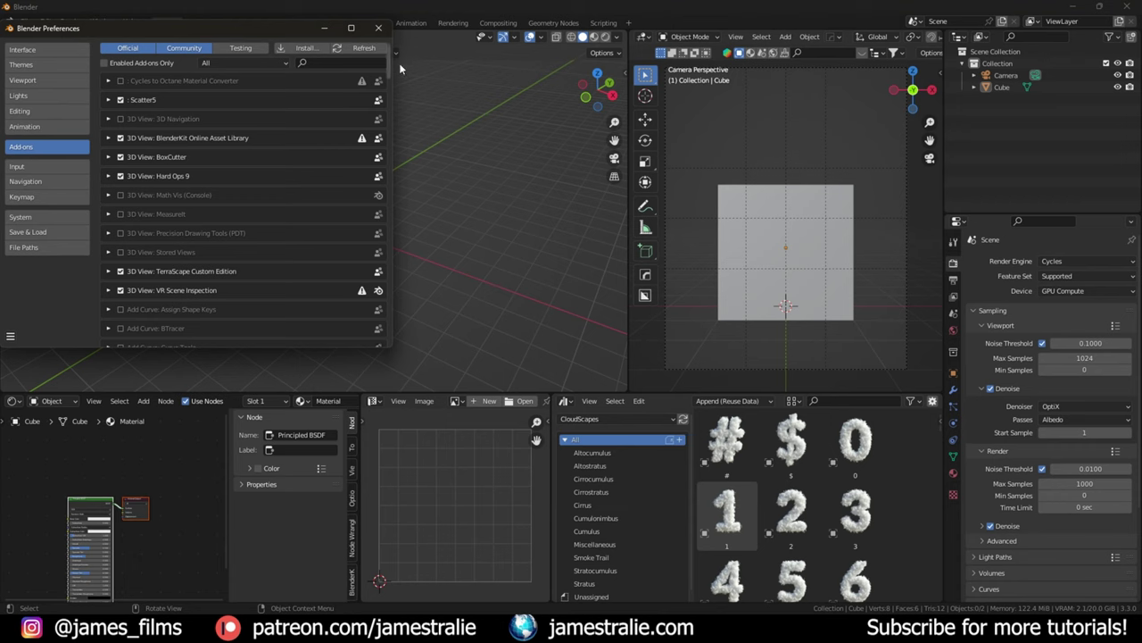
click(379, 28)
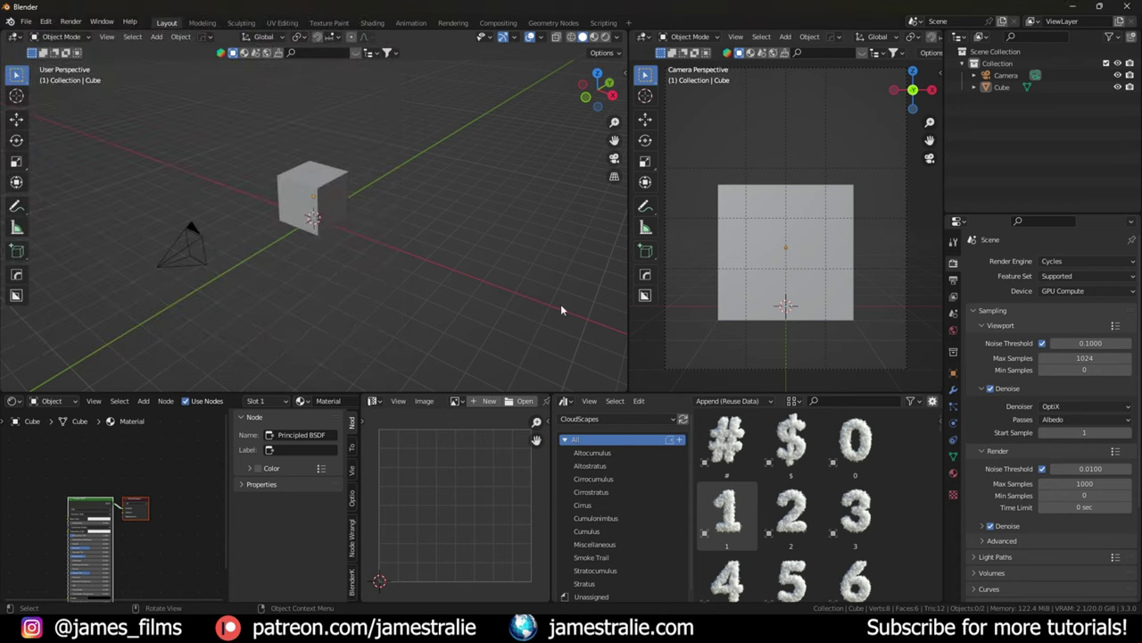
Step: Set the editor area to the Asset Browser and choose the CloudScapes asset library
click(610, 420)
click(565, 402)
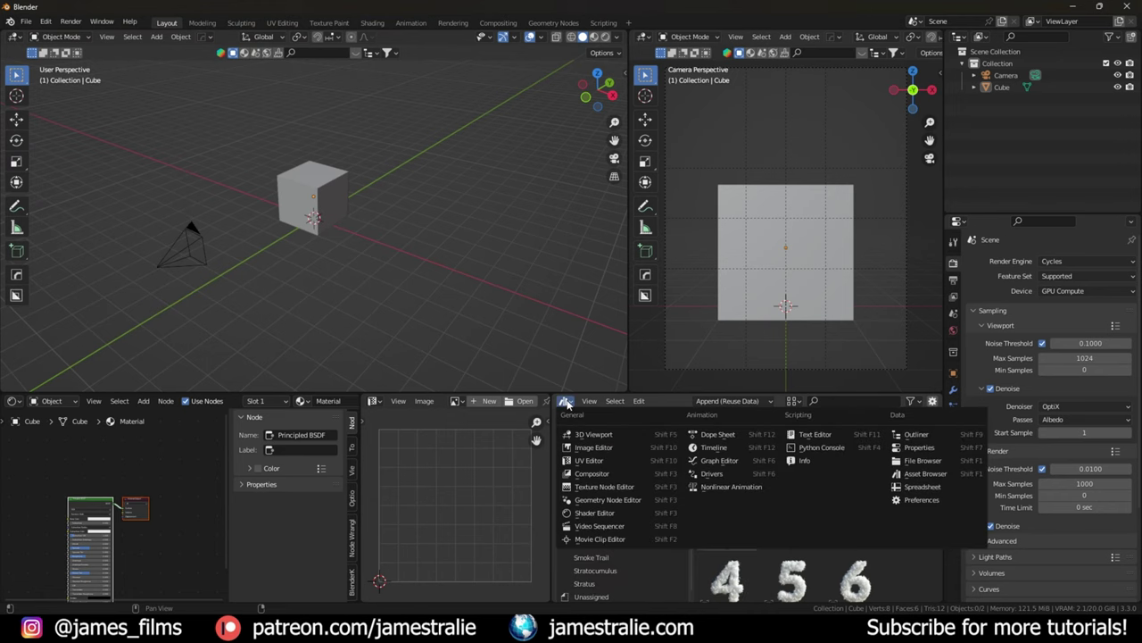
click(915, 476)
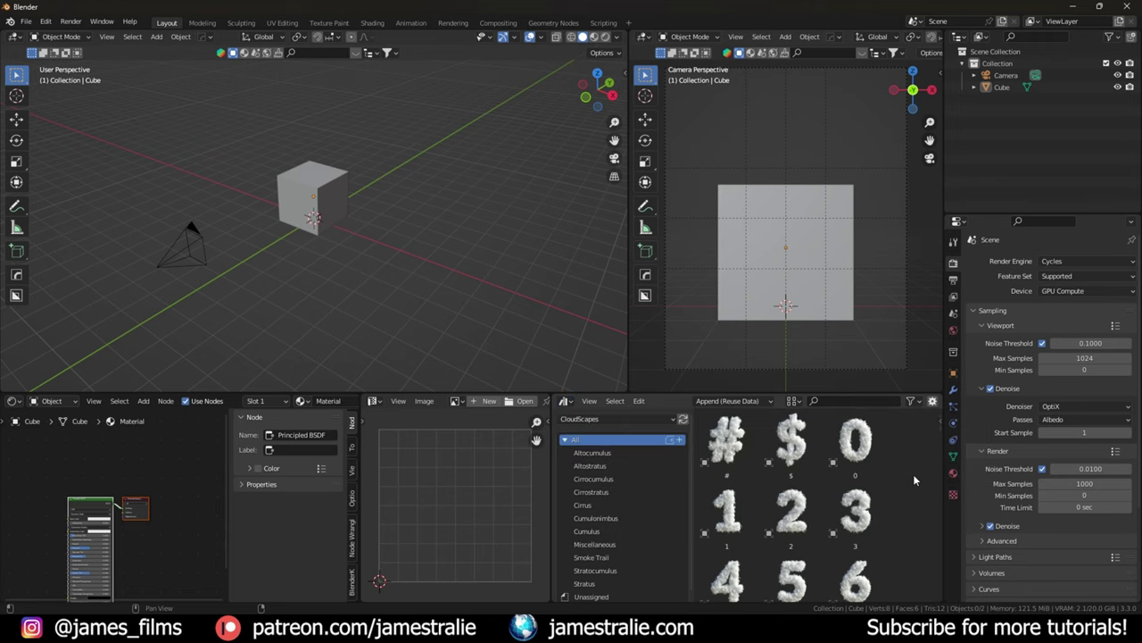
click(604, 420)
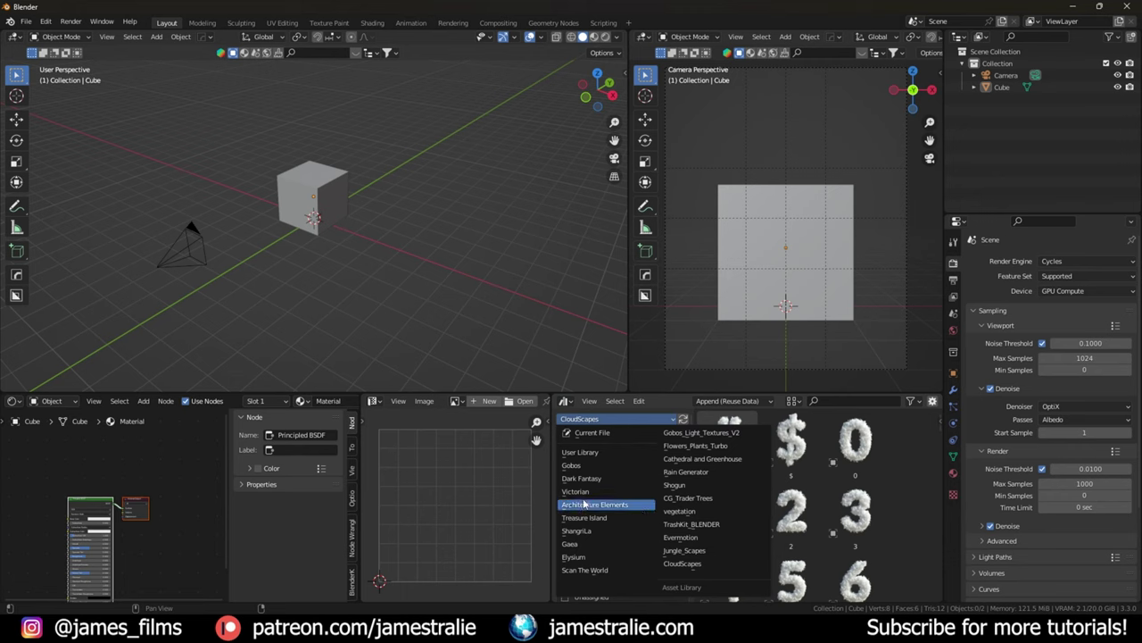
click(706, 563)
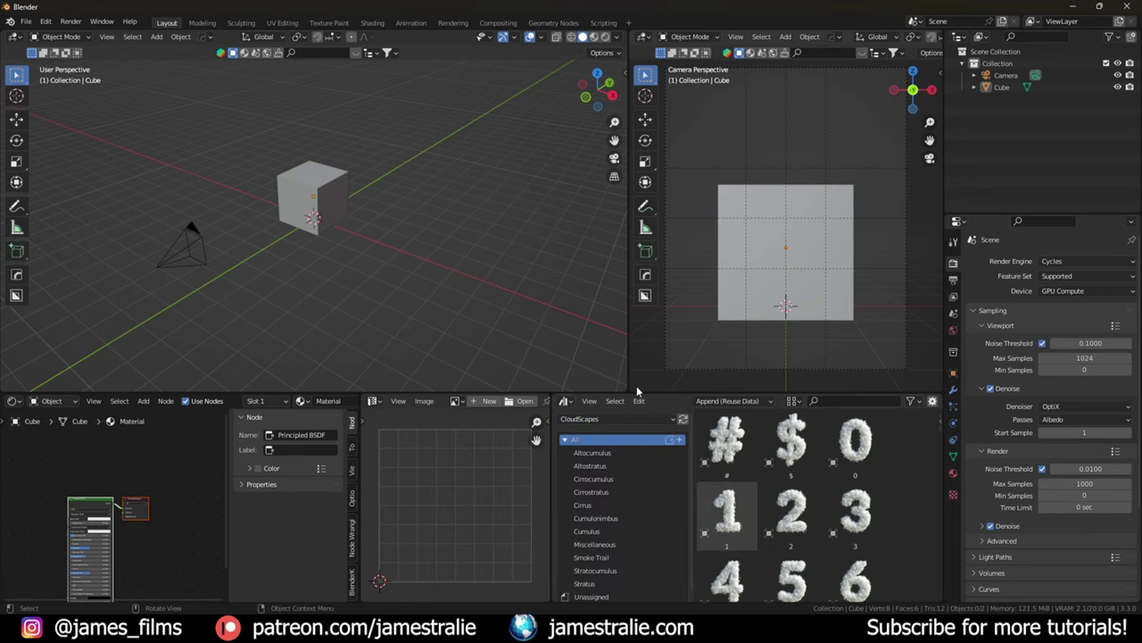
click(616, 418)
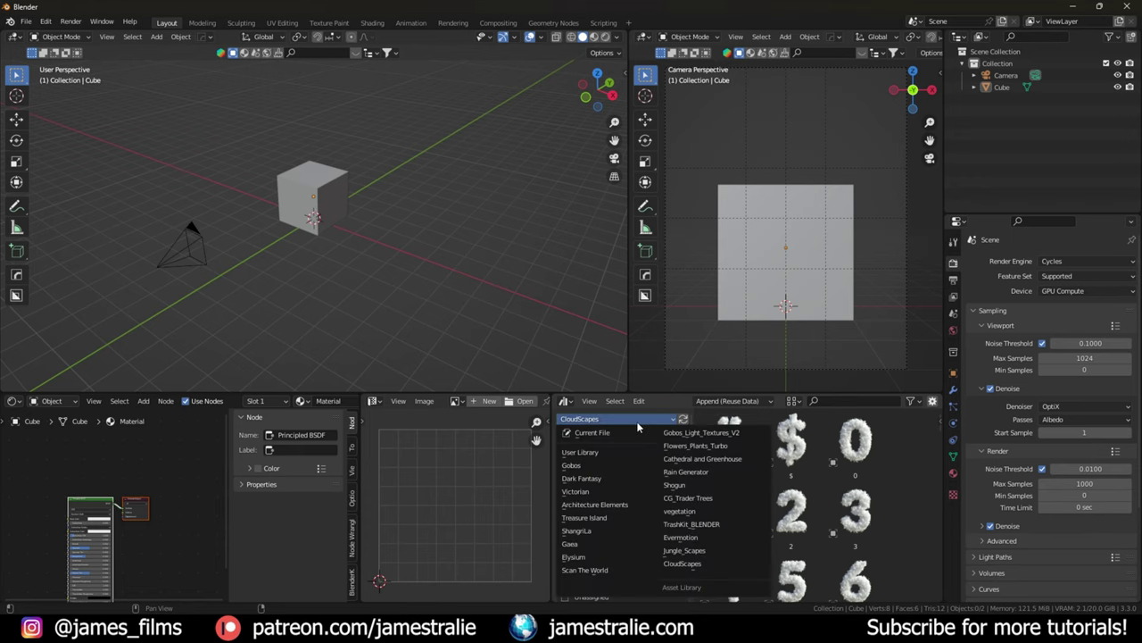
click(707, 565)
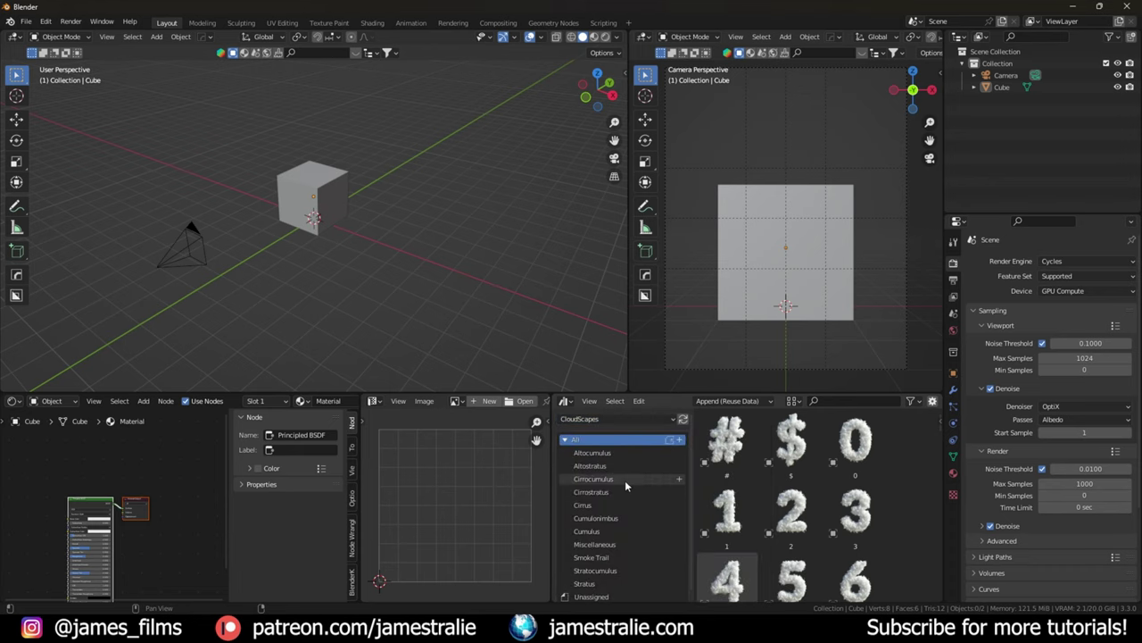
Step: Browse the Altocumulus clouds in the CloudScapes library
scroll(602, 472, down, 1)
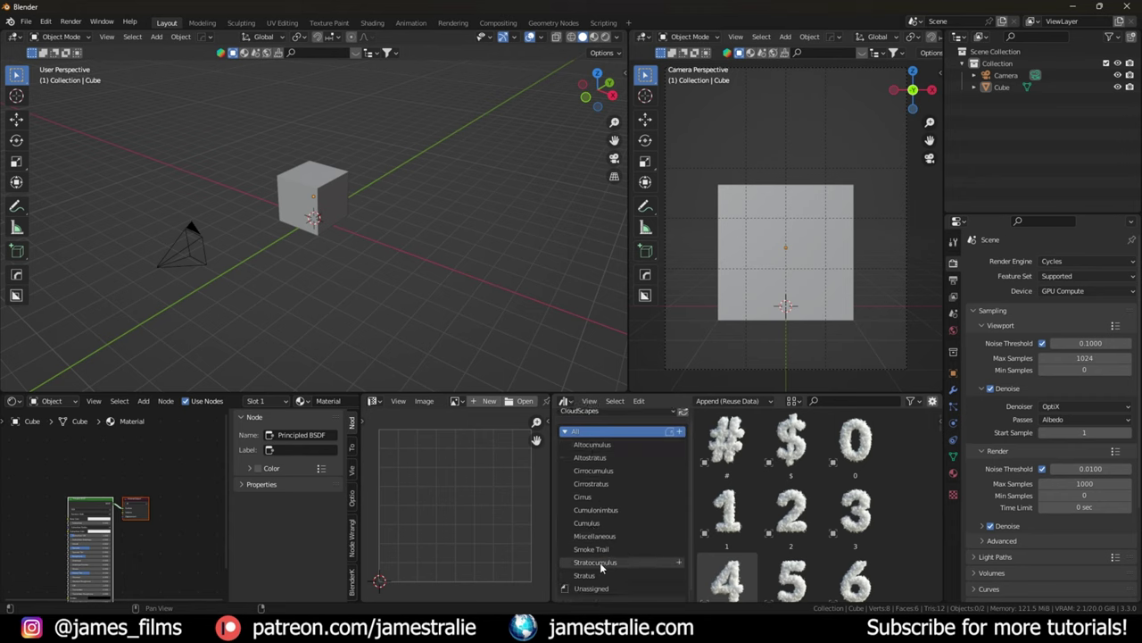
click(604, 451)
scroll(873, 482, down, 2)
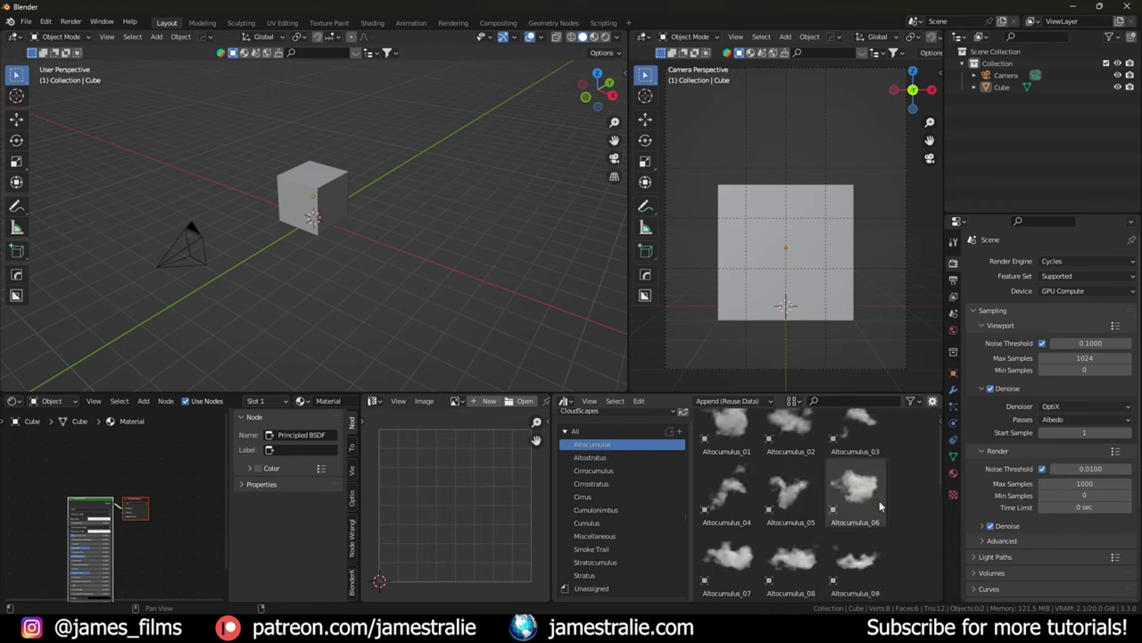
scroll(880, 501, down, 4)
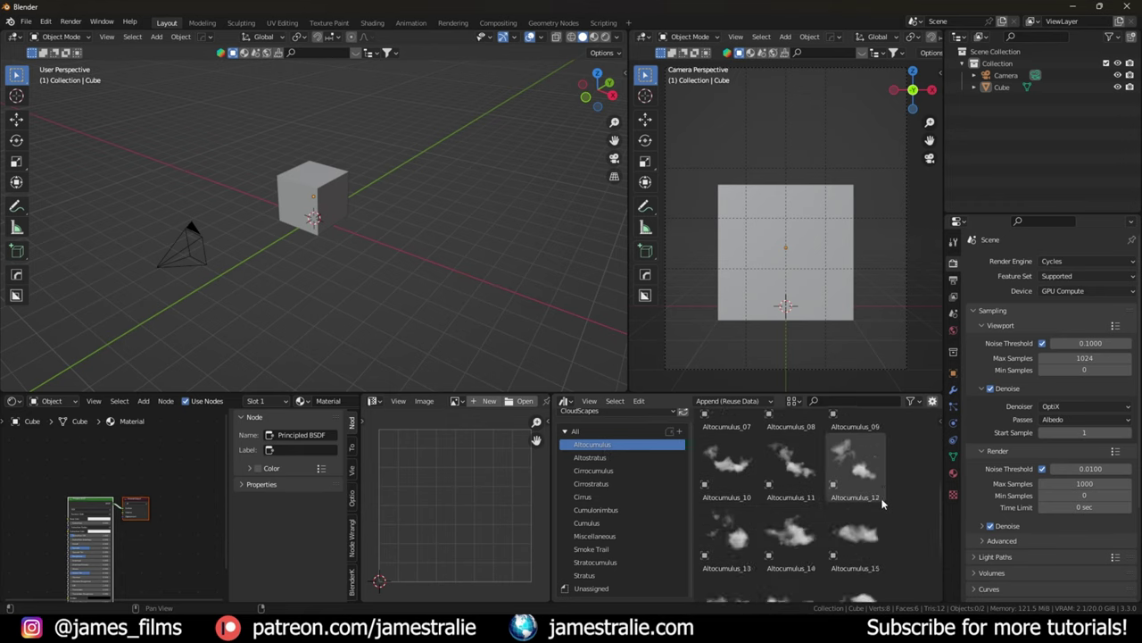
Step: Browse the Miscellaneous category of CloudScapes for its number, shape and symbol clouds
click(615, 536)
scroll(866, 551, up, 6)
scroll(865, 551, down, 2)
scroll(866, 551, down, 4)
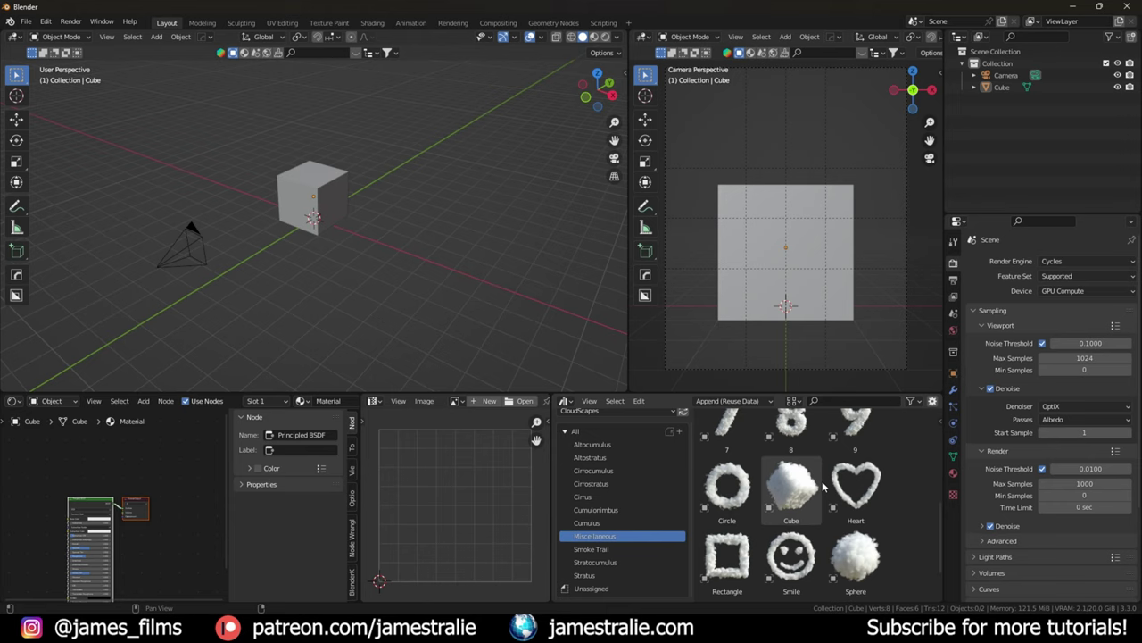
scroll(825, 485, down, 1)
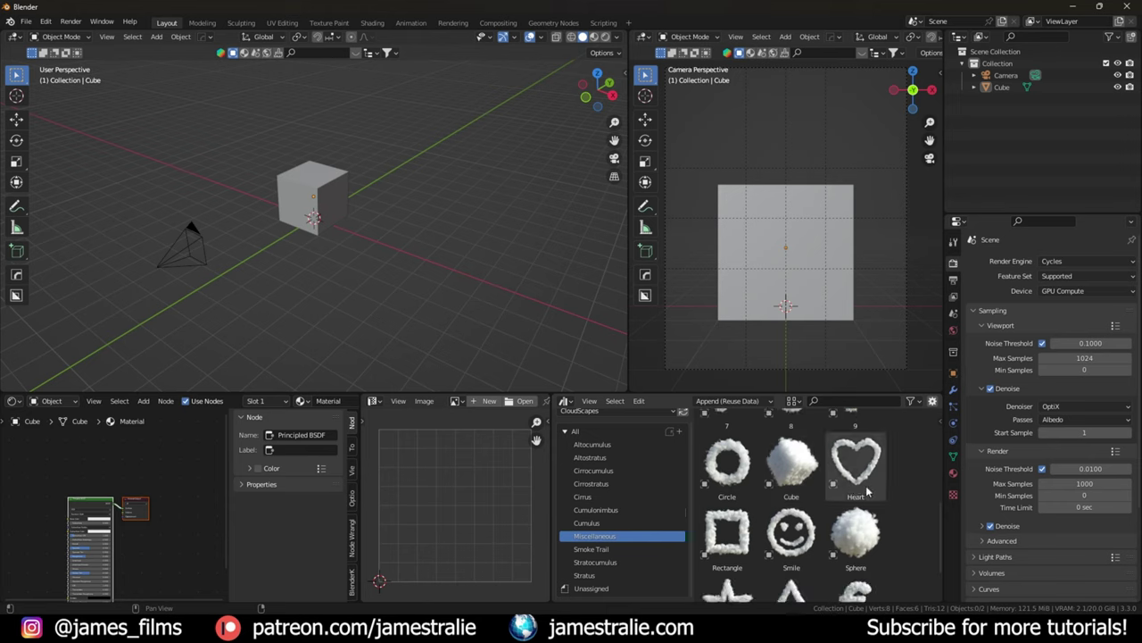
scroll(830, 536, down, 2)
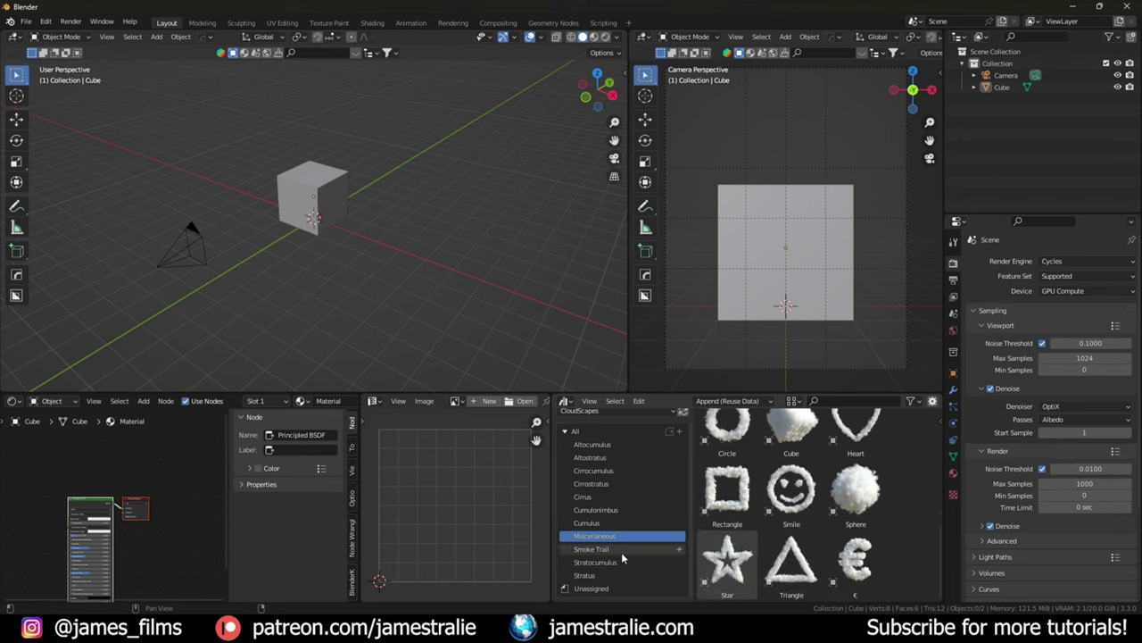
Step: Browse the Smoke Trail category of the CloudScapes library
click(592, 549)
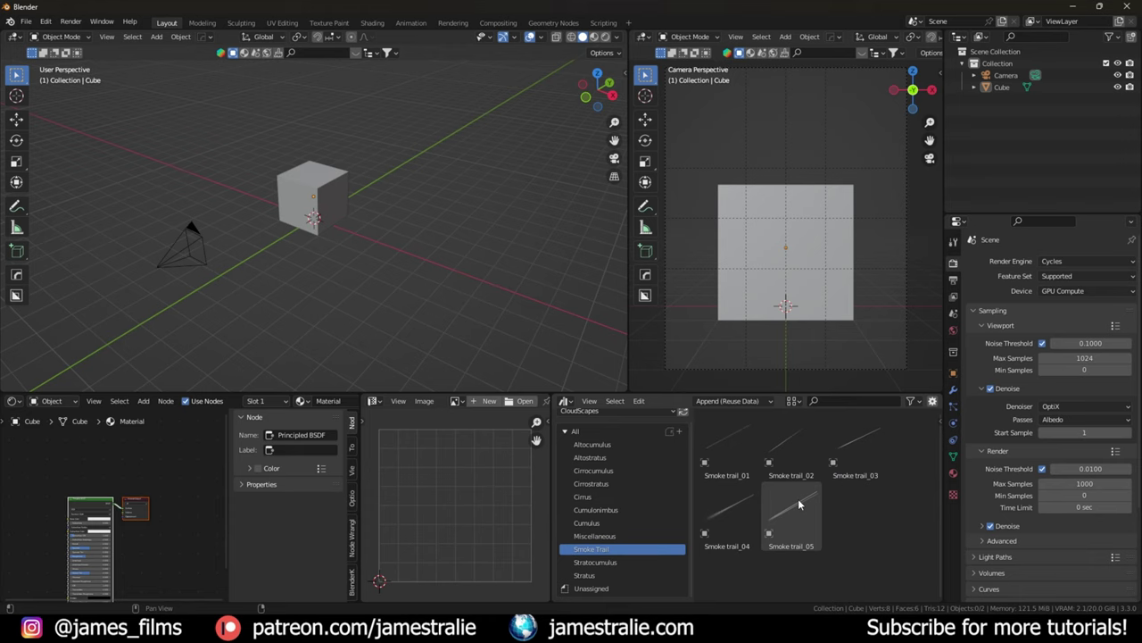
click(792, 442)
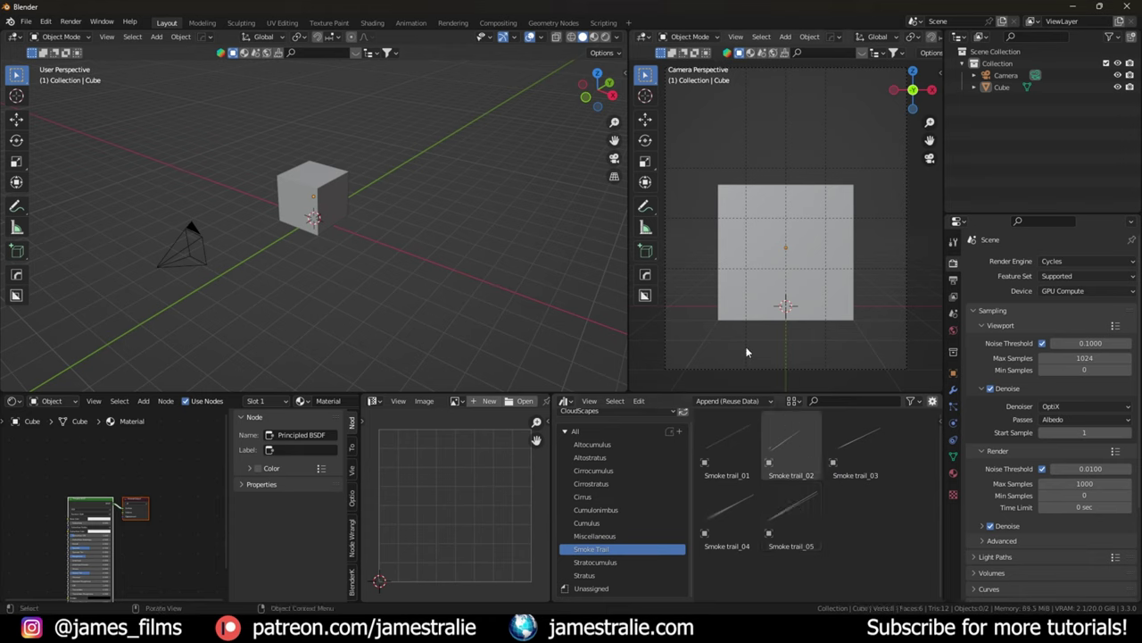
Step: Delete the default cube from the scene
scroll(382, 196, down, 4)
click(323, 205)
key(x)
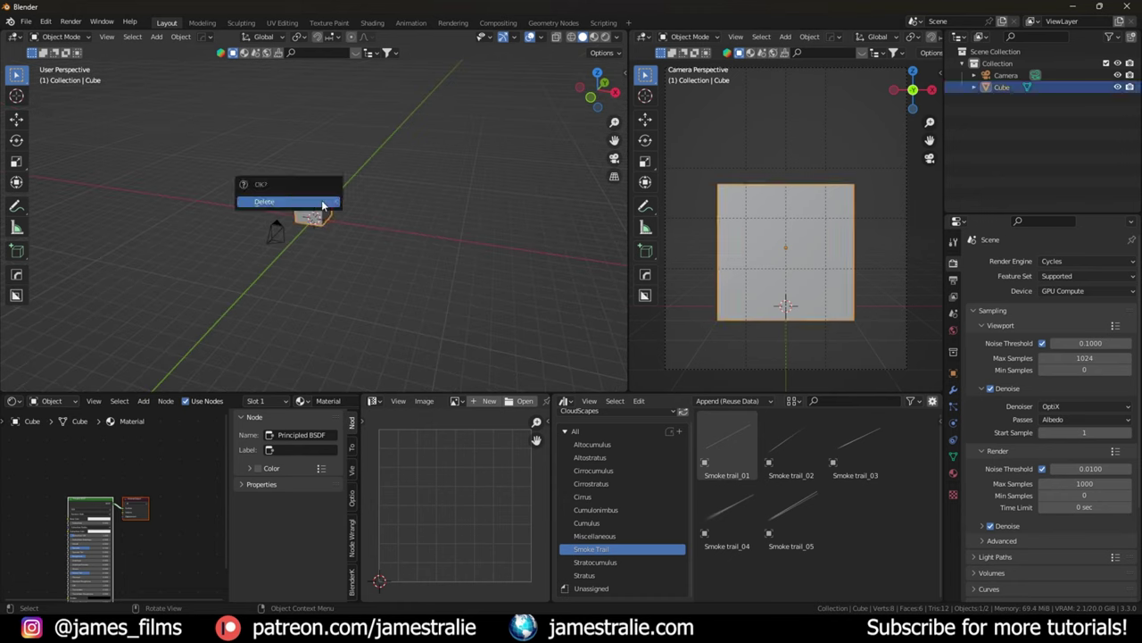
click(317, 200)
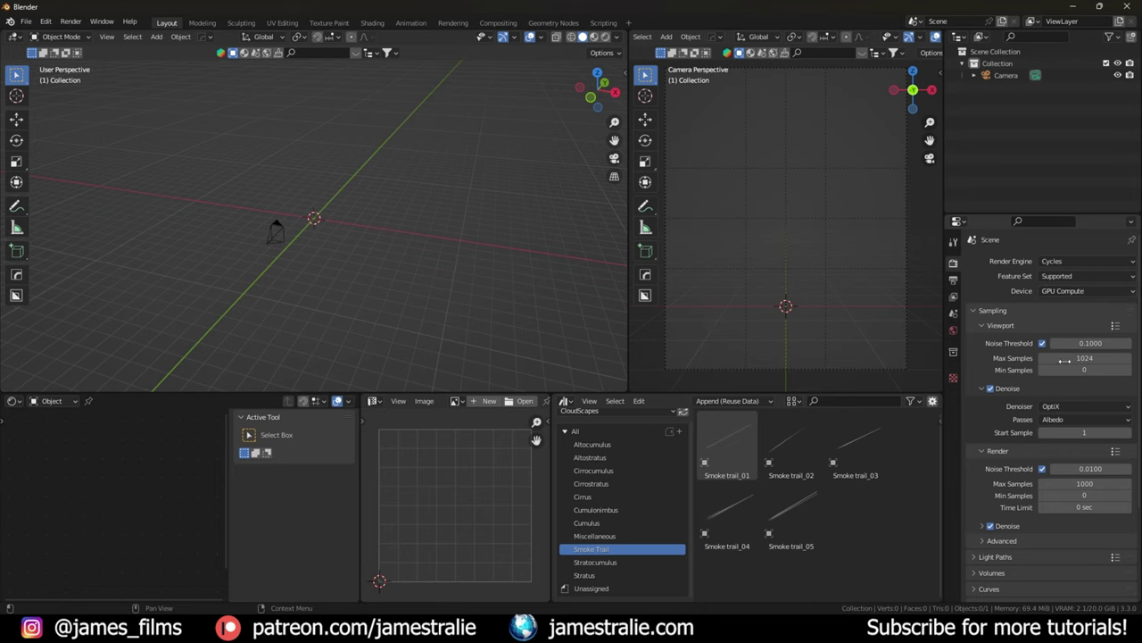
Step: Check the Denoise options for final renders in the Cycles sampling settings
click(1009, 526)
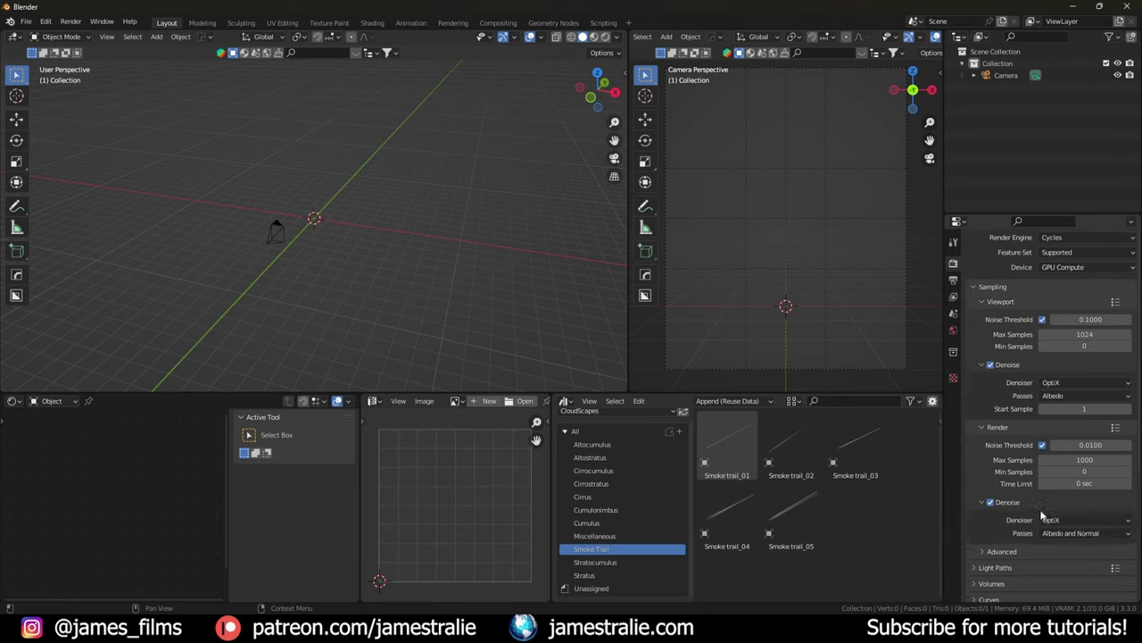
scroll(1014, 533, down, 2)
click(1006, 480)
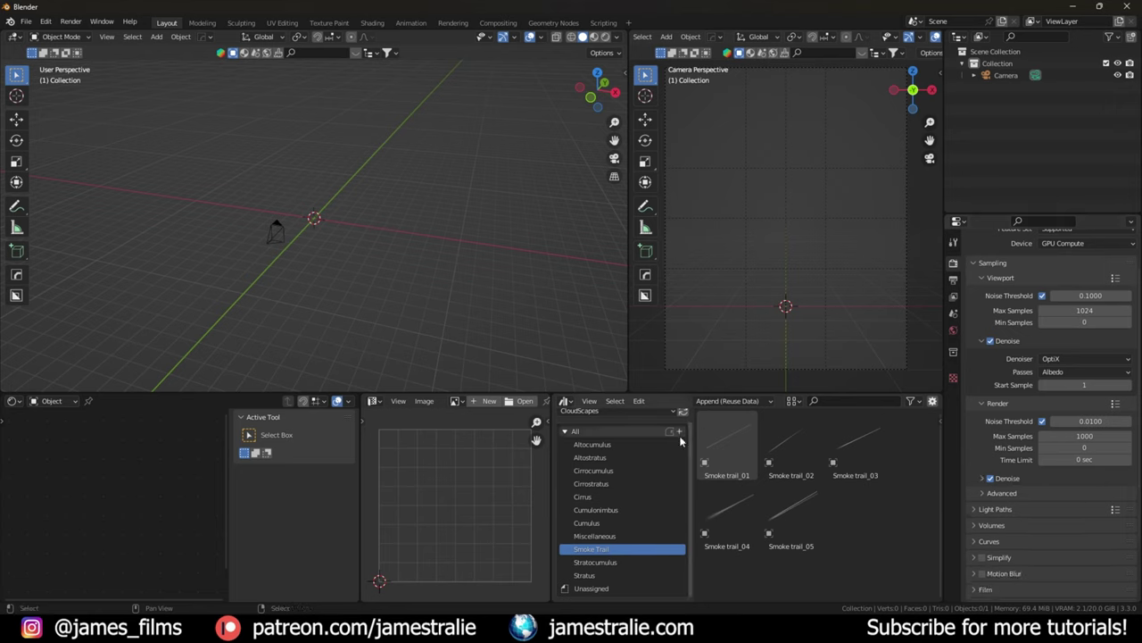
Step: Show the Cumulus category of the CloudScapes library and switch the camera viewport to Rendered shading
click(608, 525)
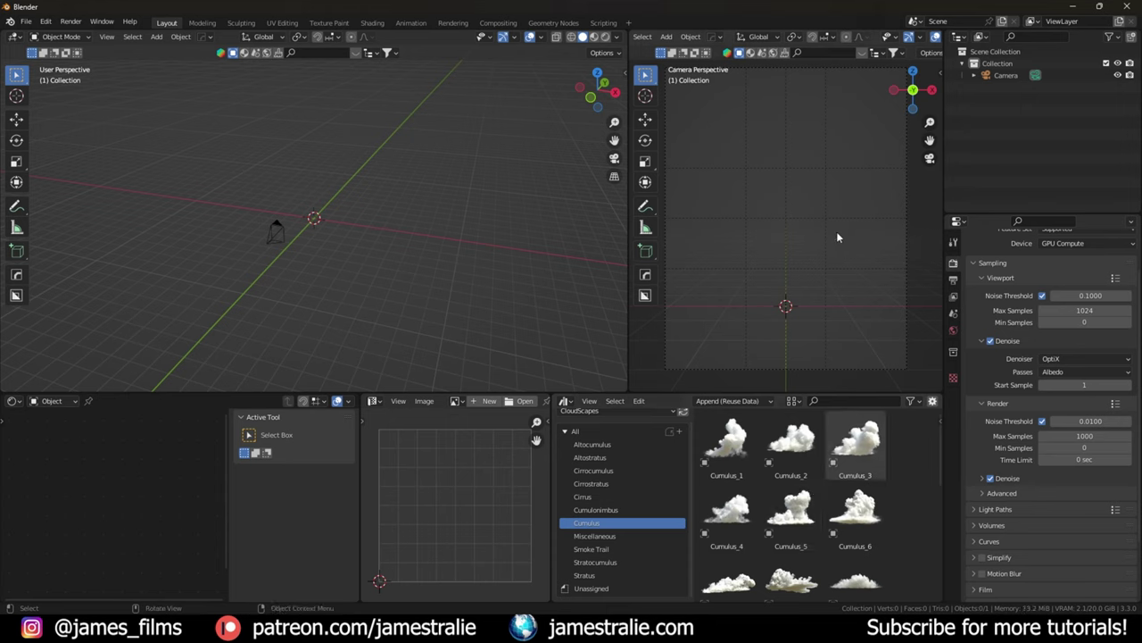
scroll(920, 40, down, 4)
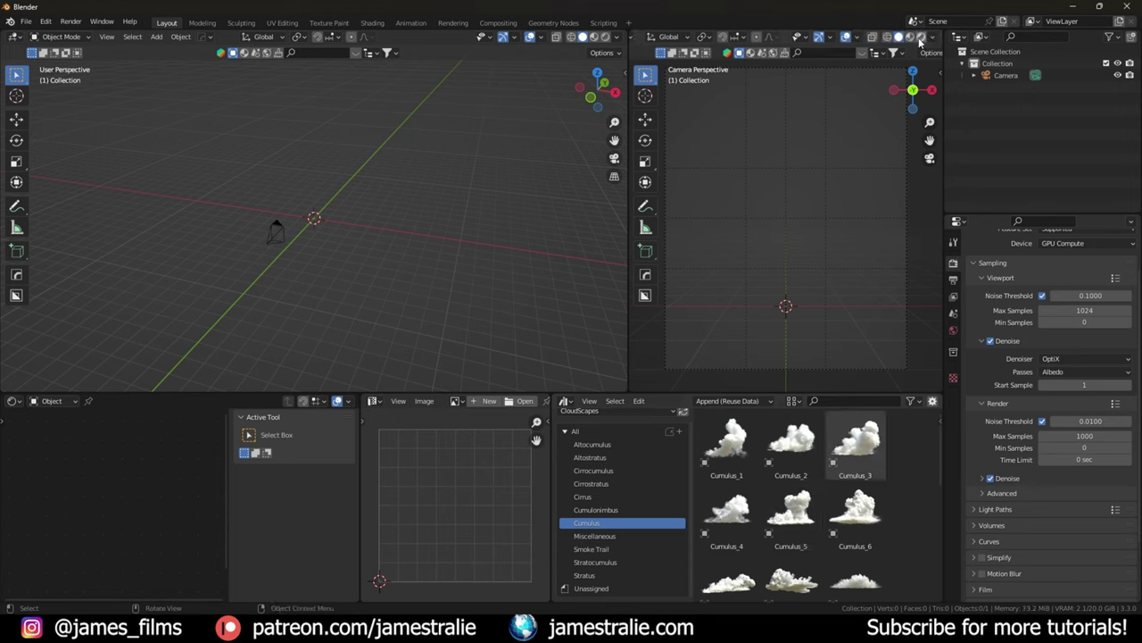
click(920, 38)
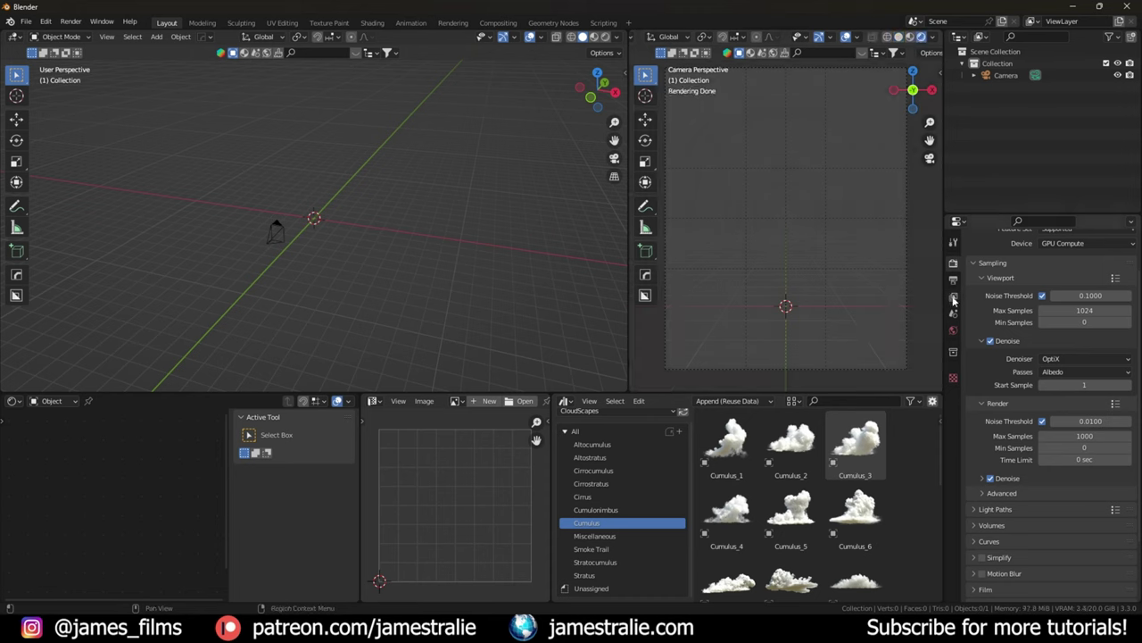
Step: Use a Sky Texture as the world background color, with a sun size of 3.64° and sun intensity of 1.400
click(953, 331)
click(1040, 290)
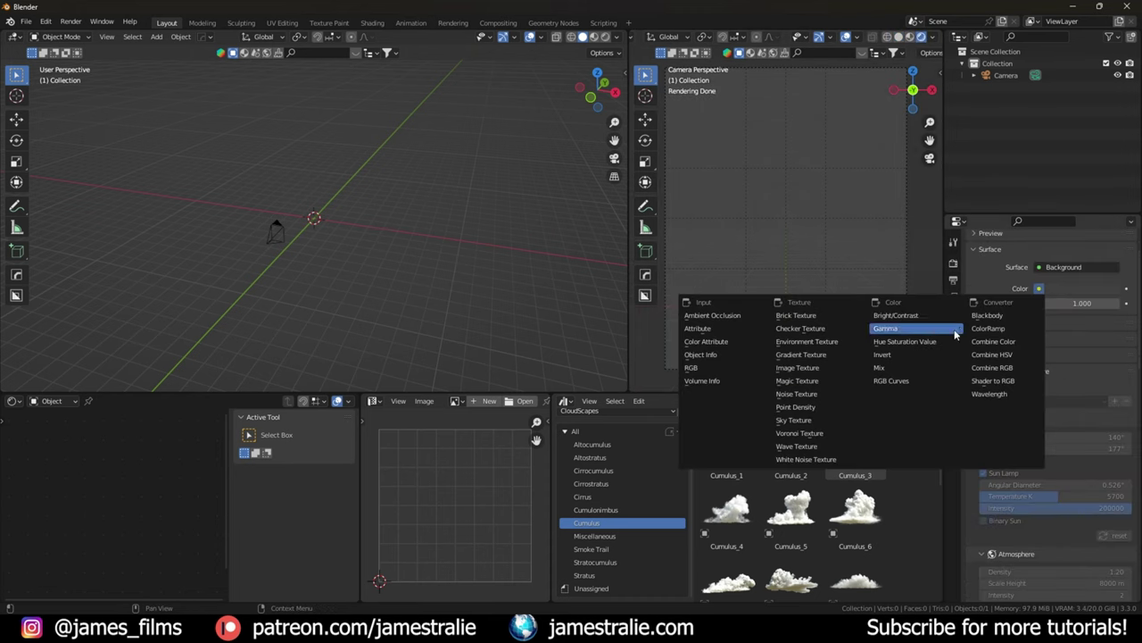
click(823, 416)
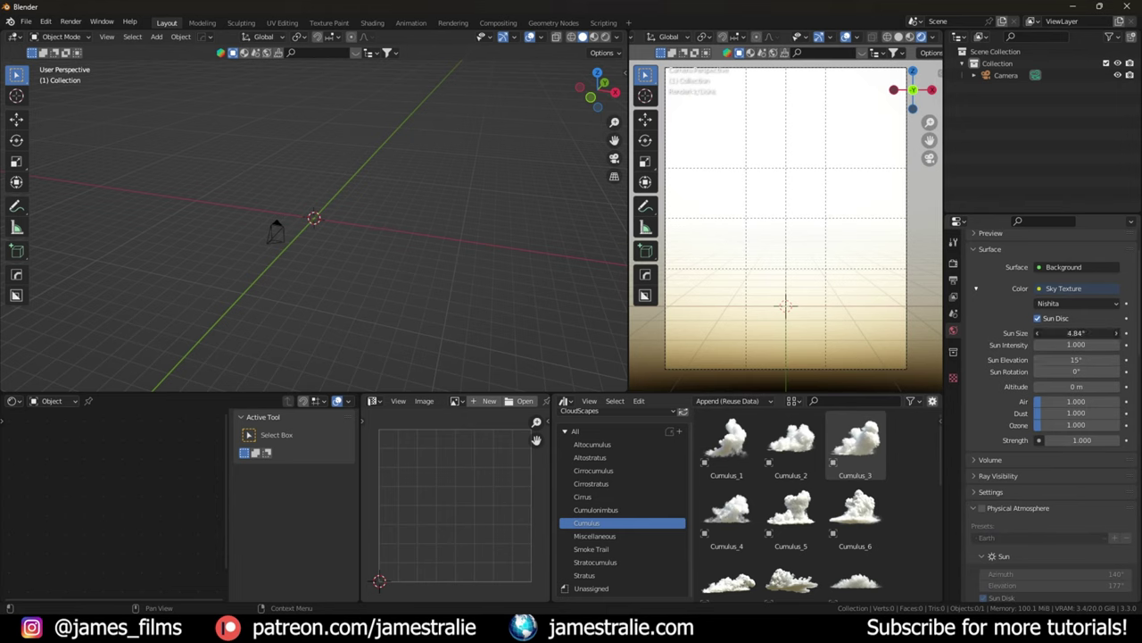
mouse_move(1076, 333)
mouse_down()
mouse_move(1057, 334)
mouse_move(1093, 344)
mouse_up()
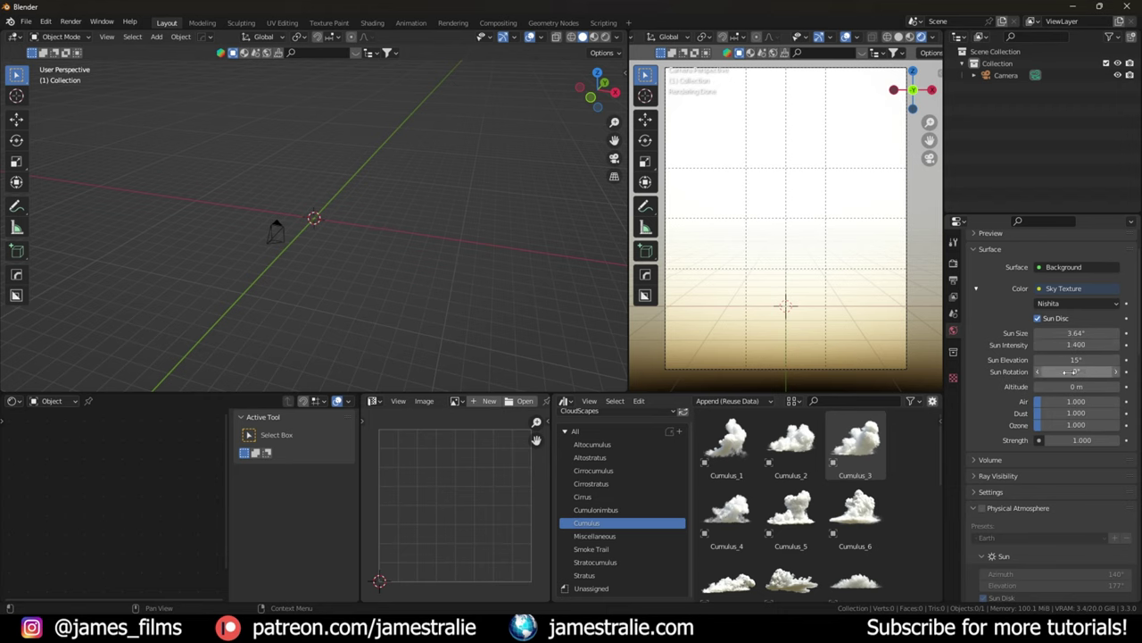
Step: Enable Render Region for the output, and set the sky's sun rotation to -116° and its air value to 0.524
click(953, 279)
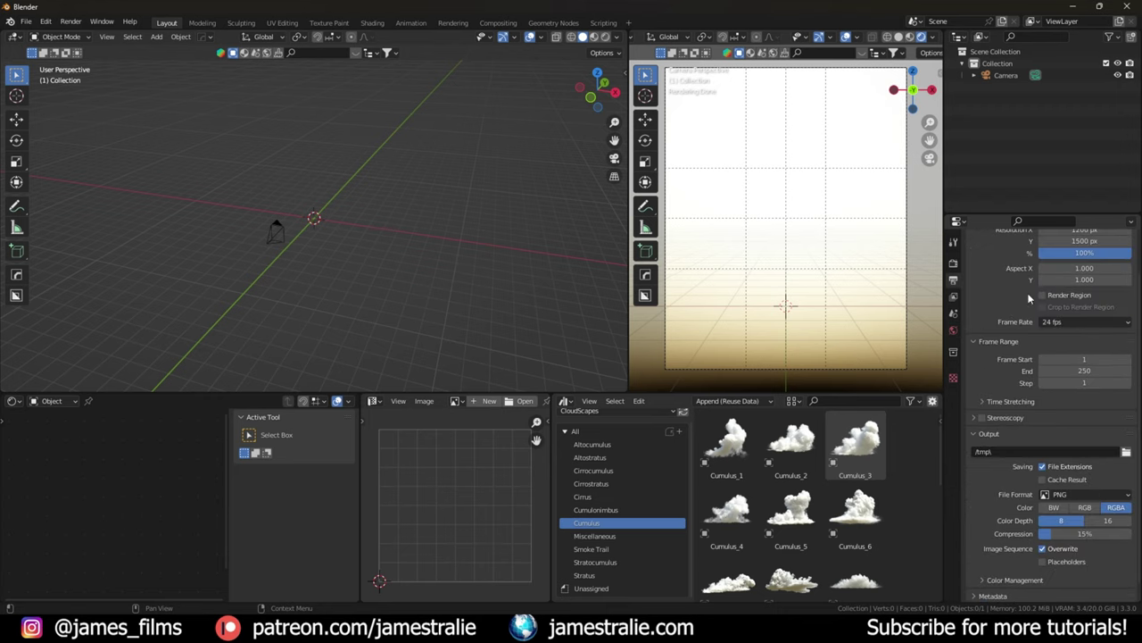
click(953, 330)
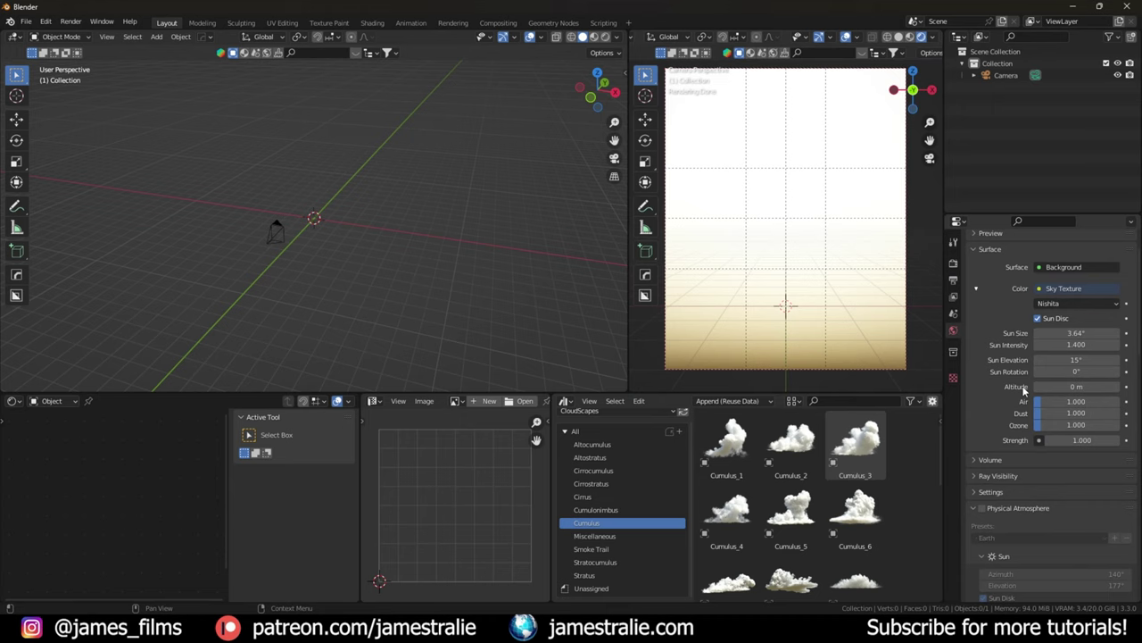
scroll(1009, 418, down, 2)
drag(1076, 354, 1037, 324)
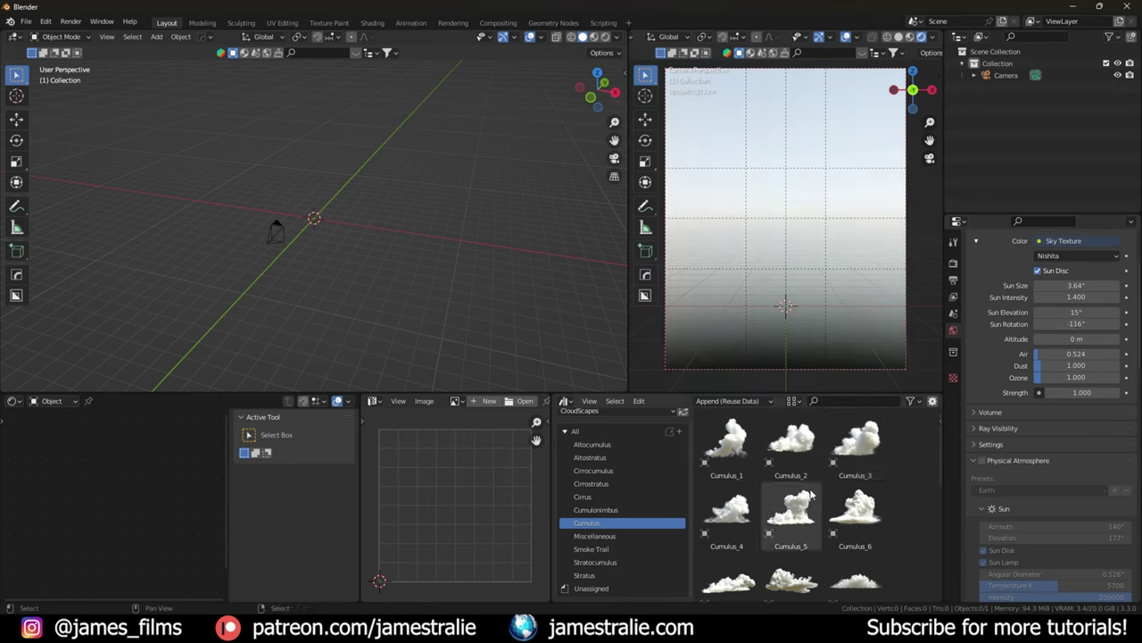
Step: Place the Cumulus_10 cloud asset in the scene near the world origin
scroll(822, 505, down, 3)
scroll(822, 505, down, 2)
drag(727, 536, 323, 210)
Step: Rotate the Cumulus_10 cloud 90° around the X axis
middle_drag(415, 196, 328, 193)
middle_drag(452, 219, 340, 227)
scroll(374, 280, up, 3)
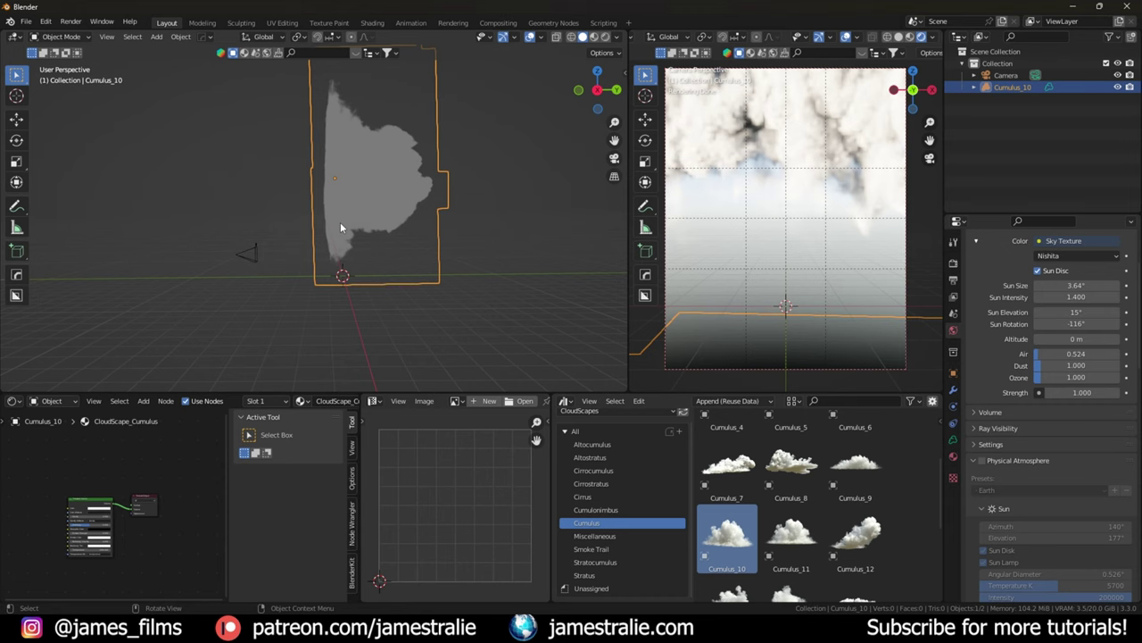
text(rx90)
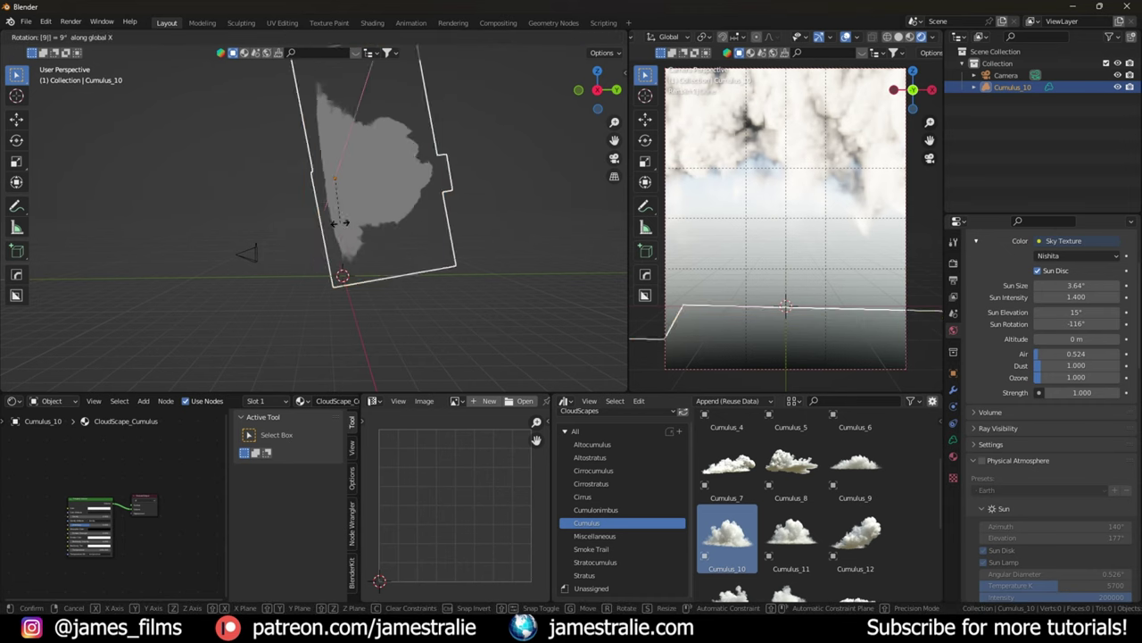
key(Return)
Step: Move the Cumulus_10 cloud about 10.6 m away from the camera, keeping its height locked
middle_drag(340, 228, 436, 265)
key(g)
key(shift+z)
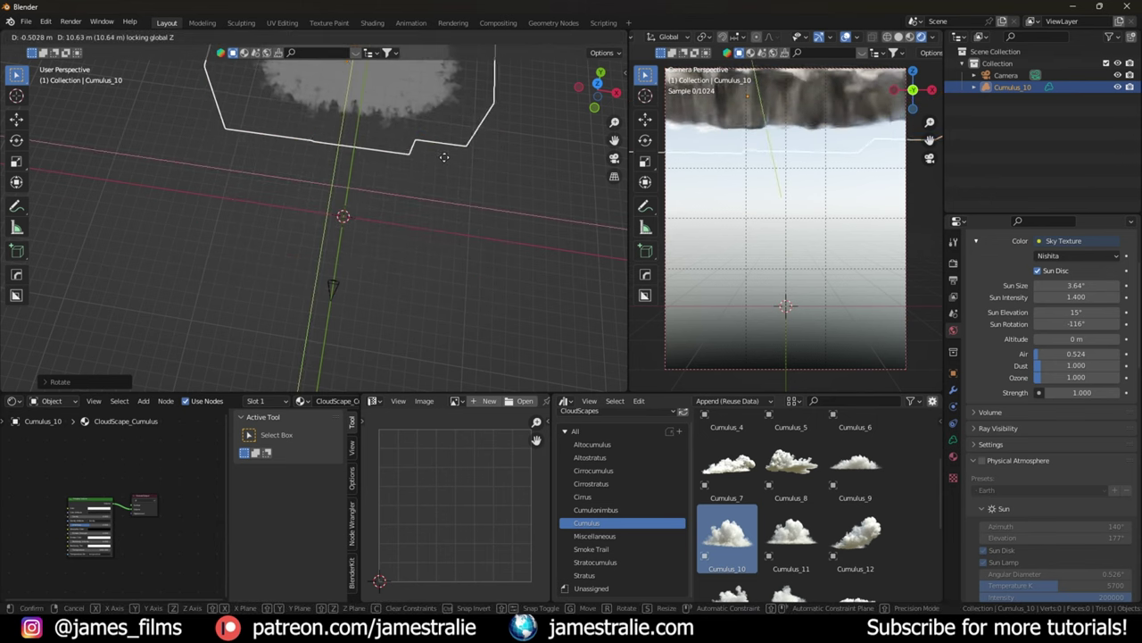
click(437, 151)
Step: Examine the Principled Volume and Material Output nodes of the cloud's material
scroll(134, 495, up, 6)
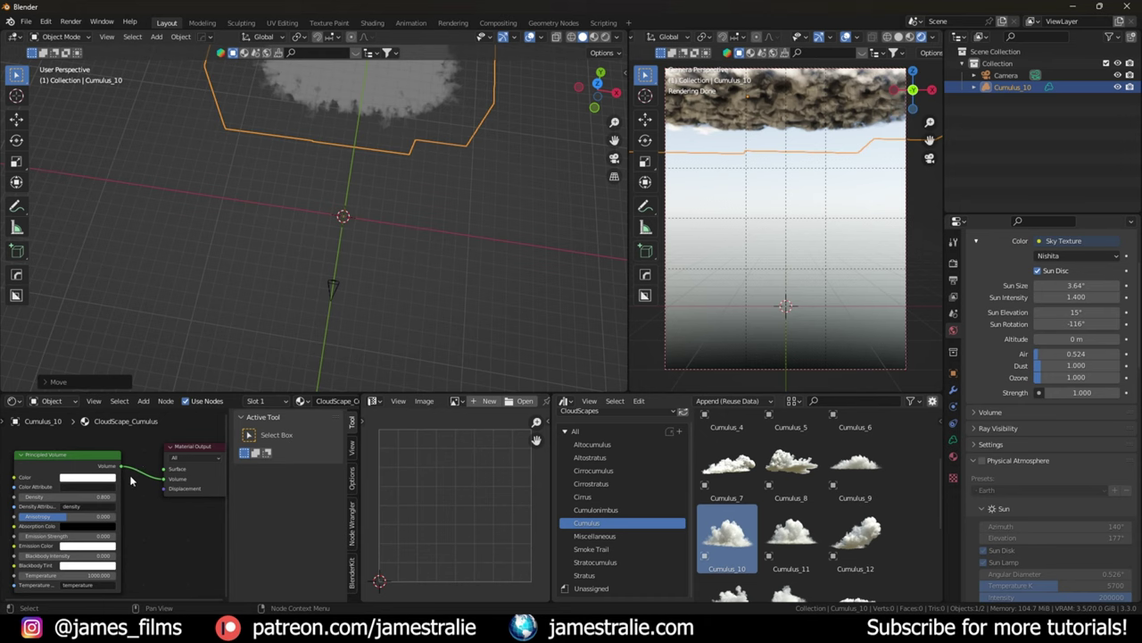
scroll(130, 482, down, 1)
drag(101, 475, 110, 474)
drag(188, 463, 194, 470)
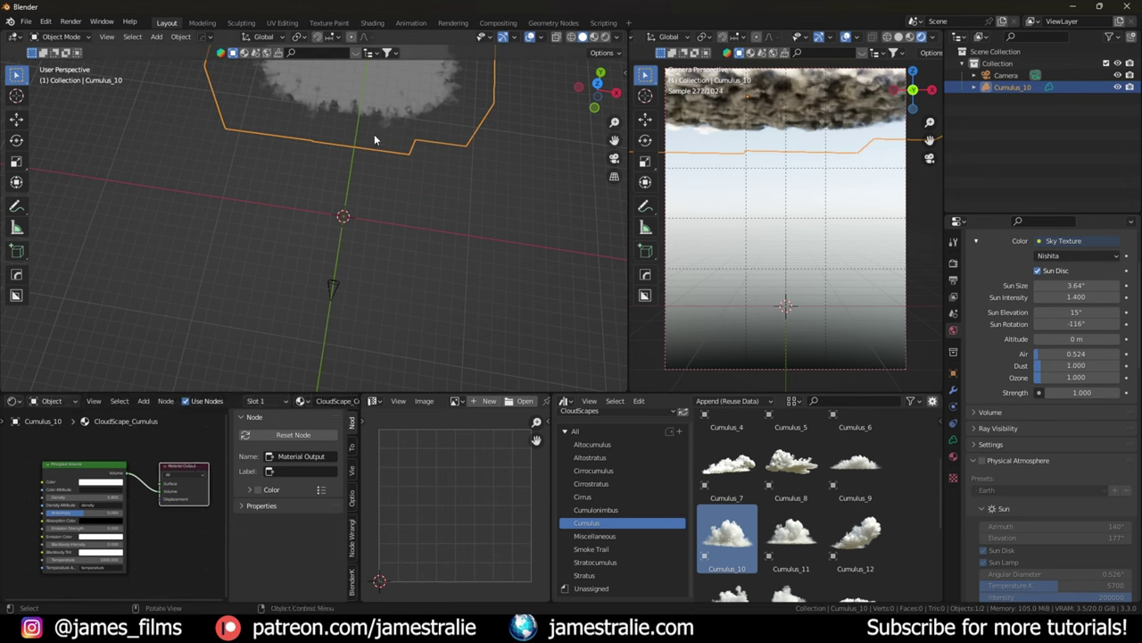
Step: Push the Cumulus_10 cloud farther from the camera and lower it about 10 m so it fits within the camera frame
key(KP_Decimal)
key(g)
key(shift+z)
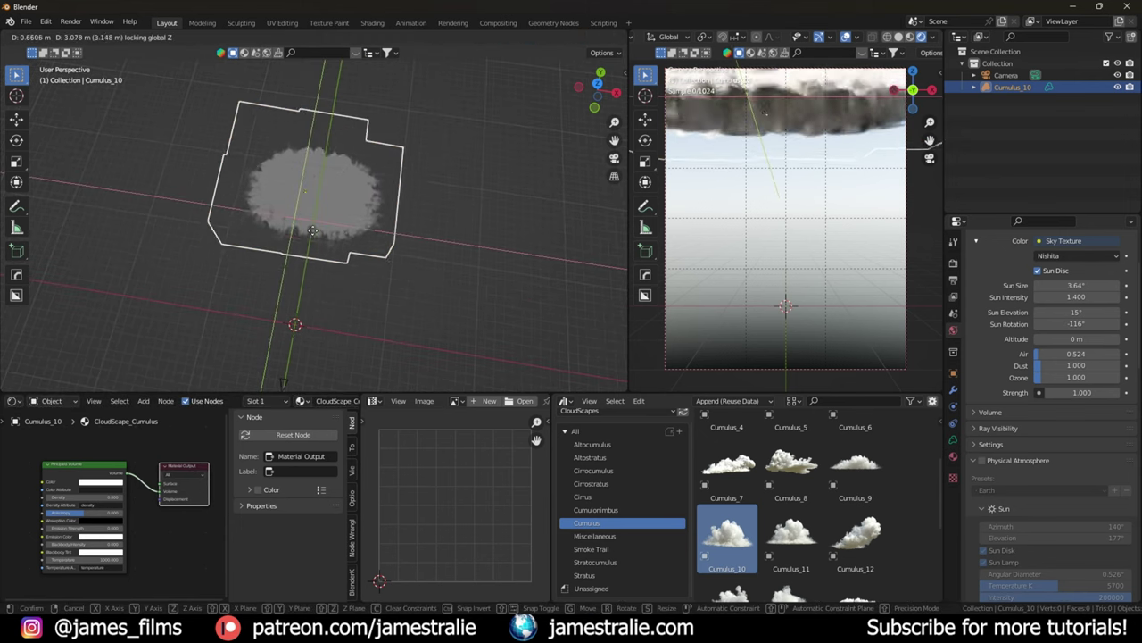
key(z)
click(317, 241)
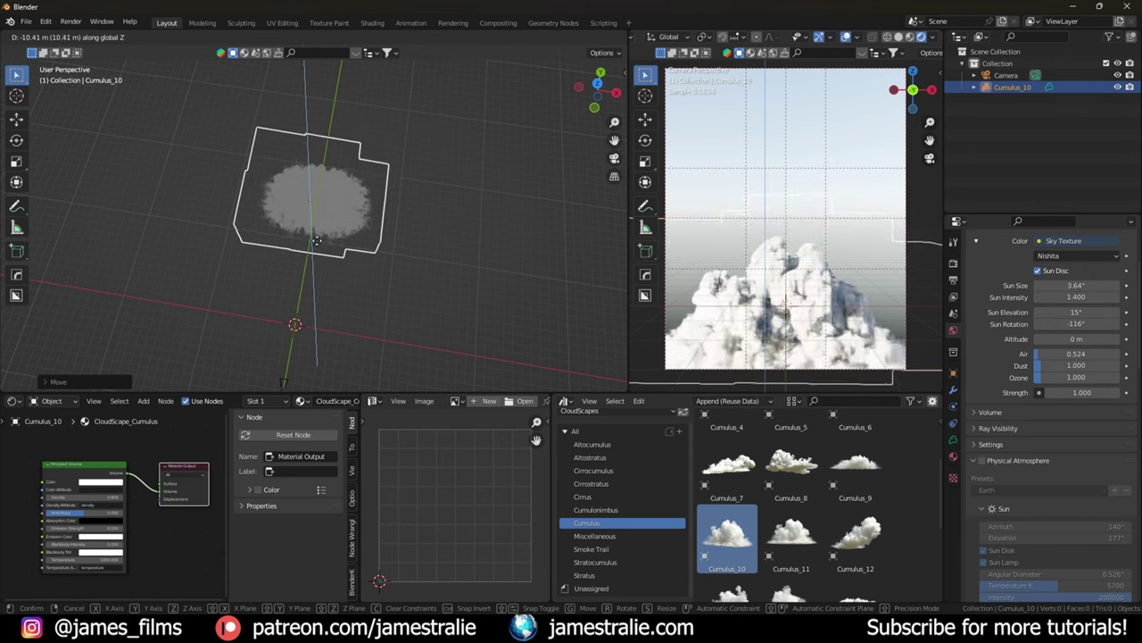
key(g)
key(z)
click(639, 132)
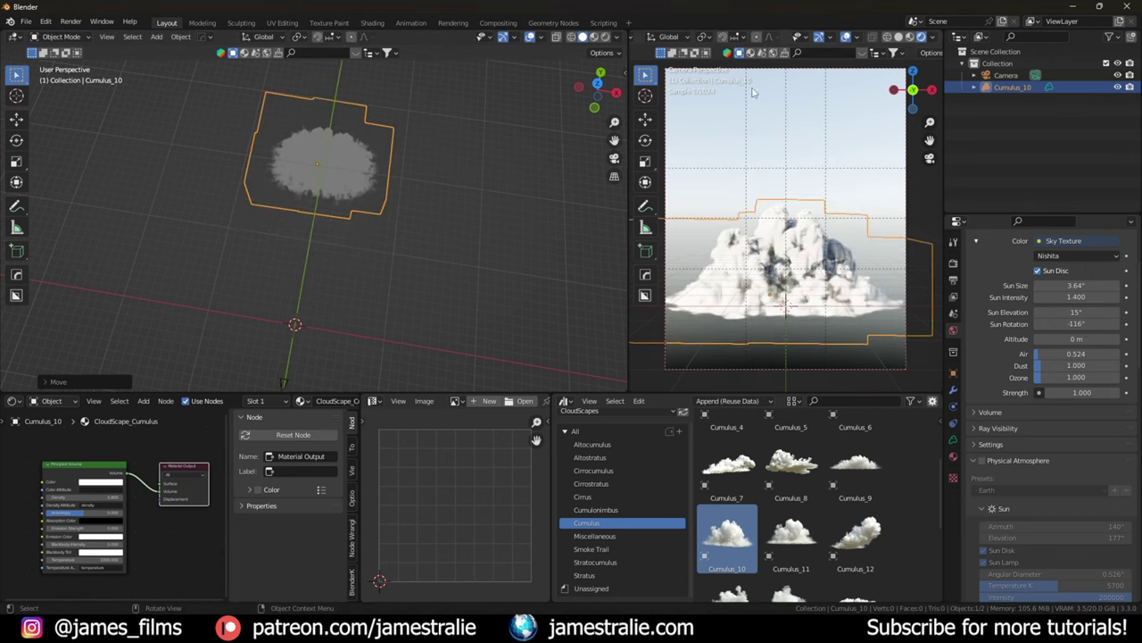
Step: Hide the overlays in the camera viewport and move the Cumulus_10 cloud slightly farther back
click(848, 38)
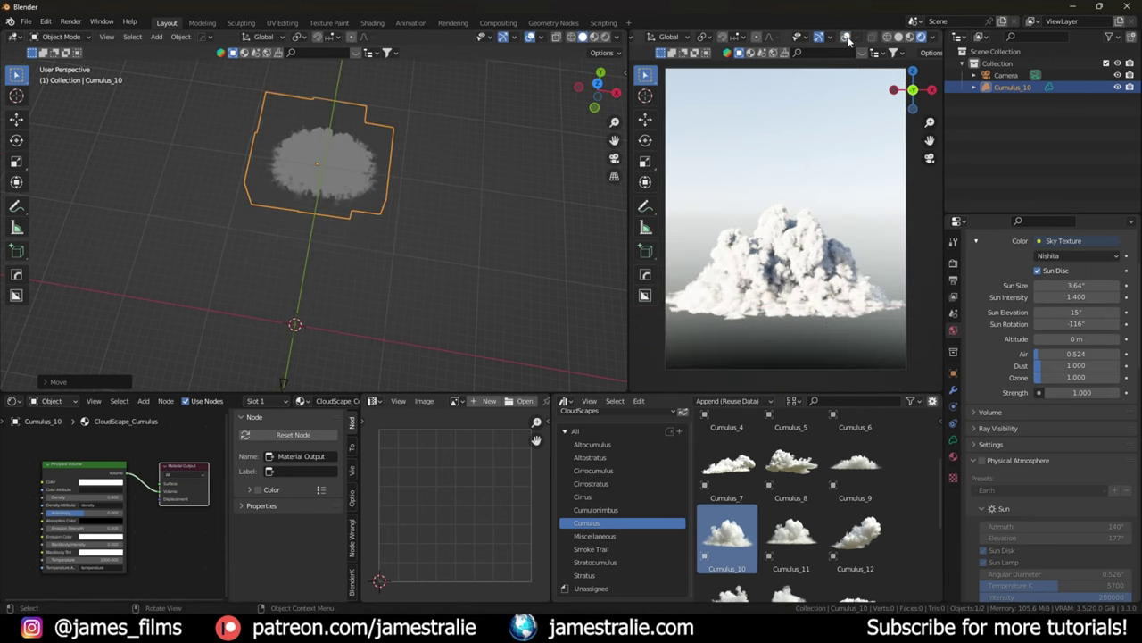
key(g)
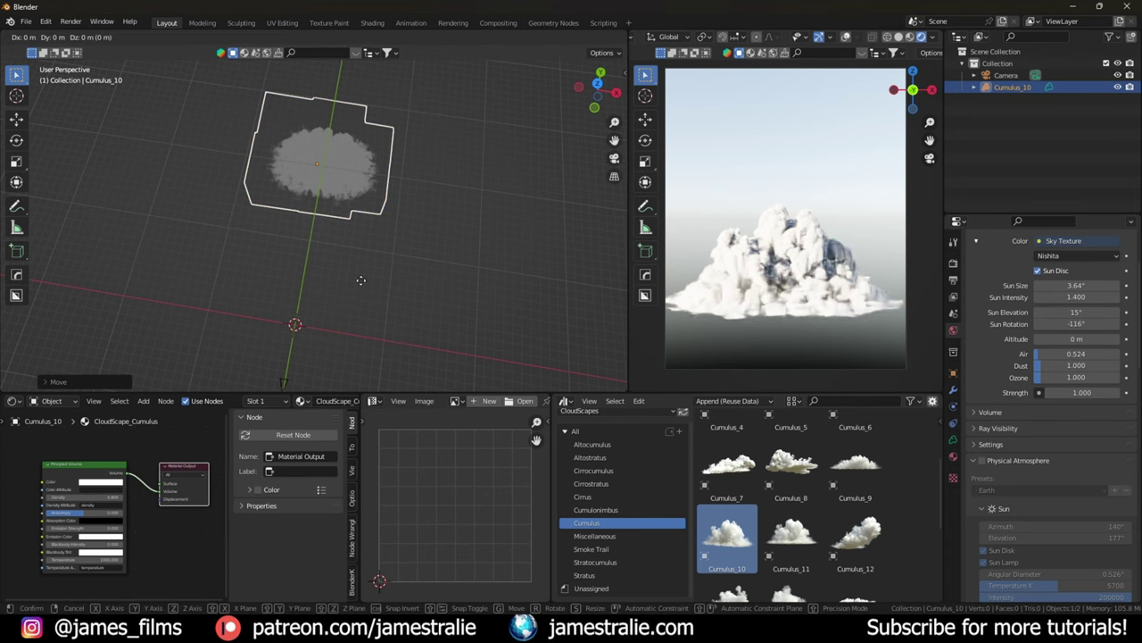
key(z)
click(367, 253)
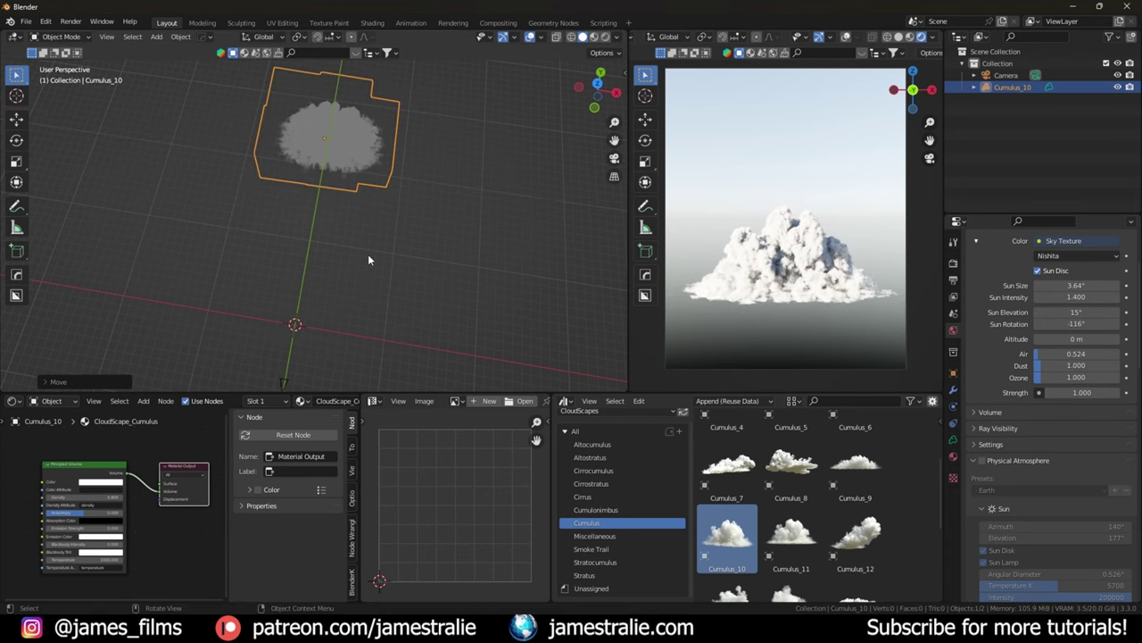
Step: Raise the Cumulus_10 cloud about 3 m along the Z axis
key(g)
key(z)
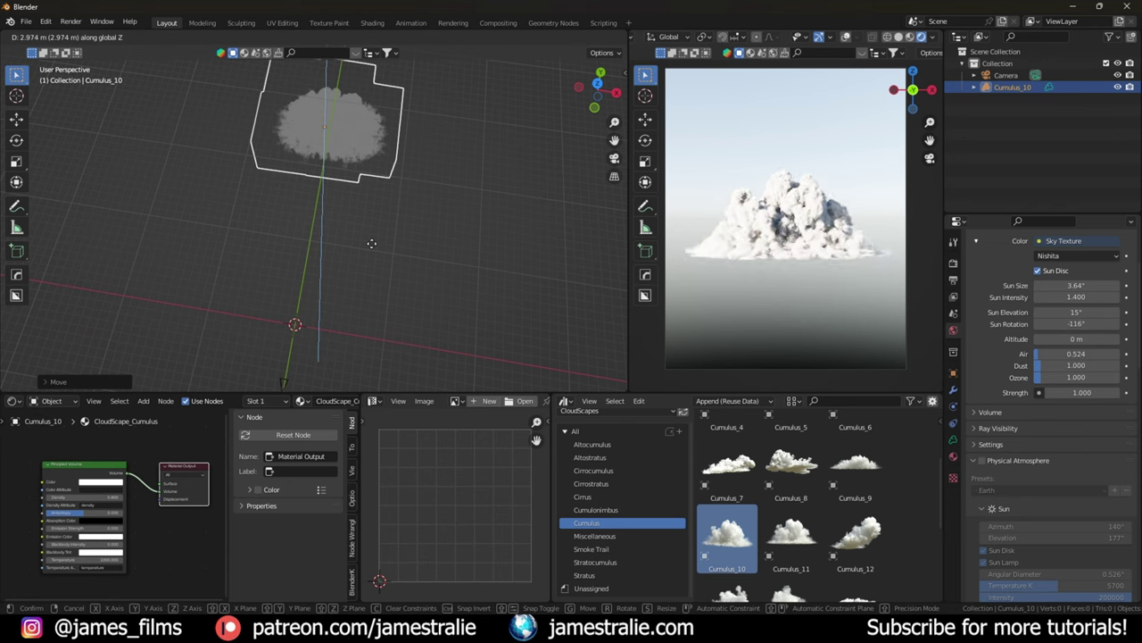
click(372, 249)
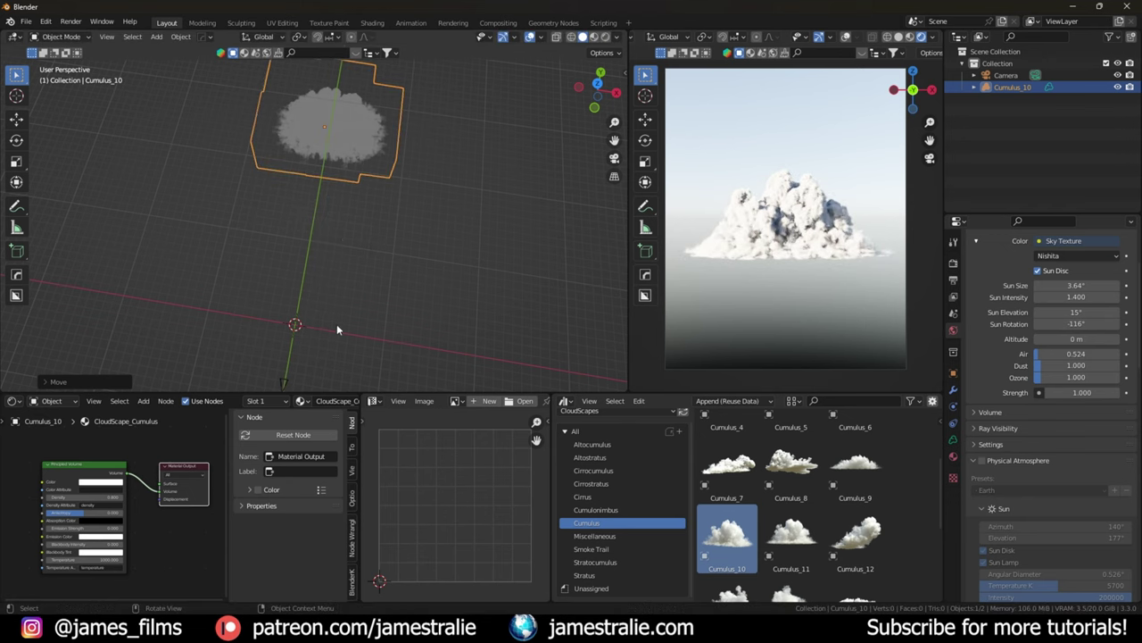
Step: Place the Cumulus_8 cloud asset in front of Cumulus_10 and rotate it upright around the X axis
middle_drag(323, 312, 335, 262)
drag(790, 463, 275, 288)
key(r)
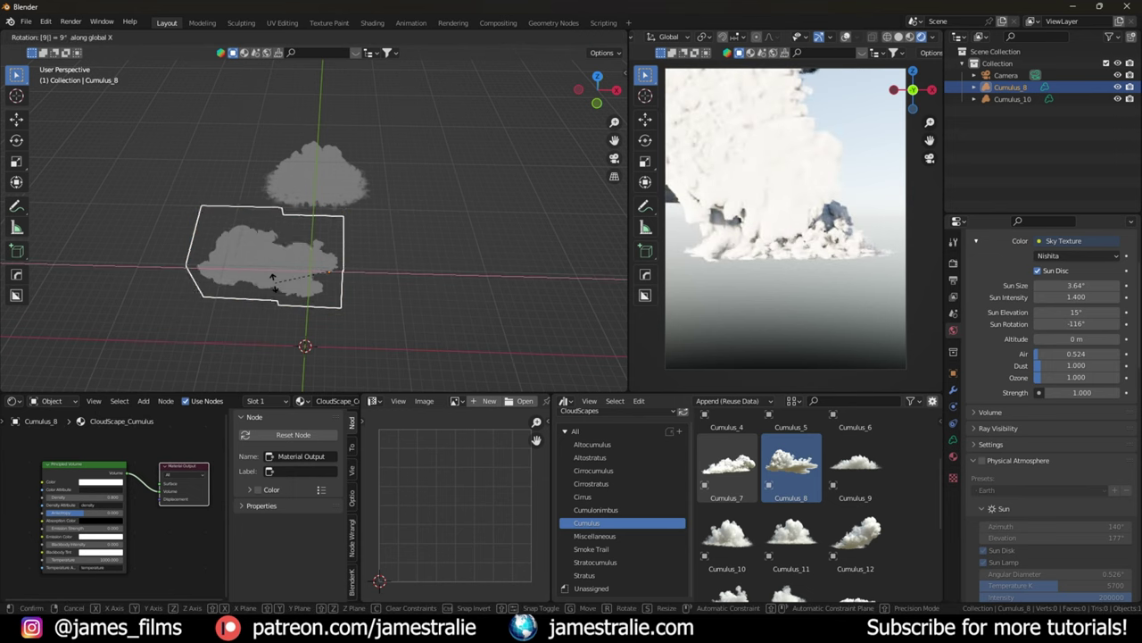
click(275, 286)
key(r)
Step: Move the Cumulus_8 cloud into the lower-left foreground of the camera view, in front of Cumulus_10
key(g)
key(shift+z)
click(268, 260)
key(g)
click(276, 252)
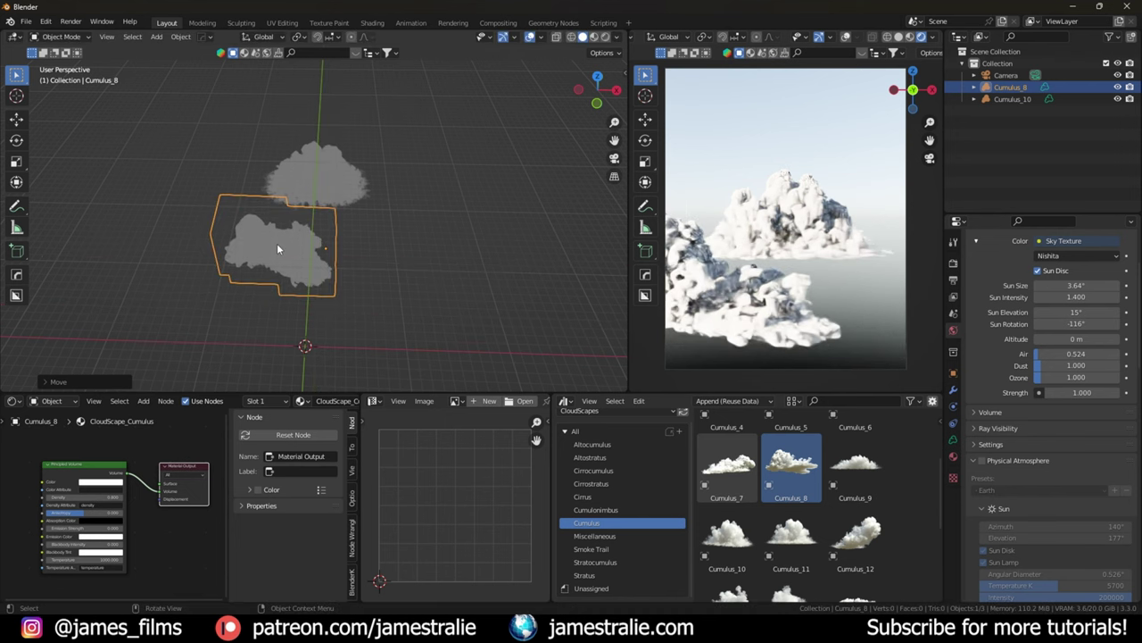
Step: Try a Principled Volume density of 0.2 on the Cumulus_10 cloud's material and reduce it to 0.1
click(350, 172)
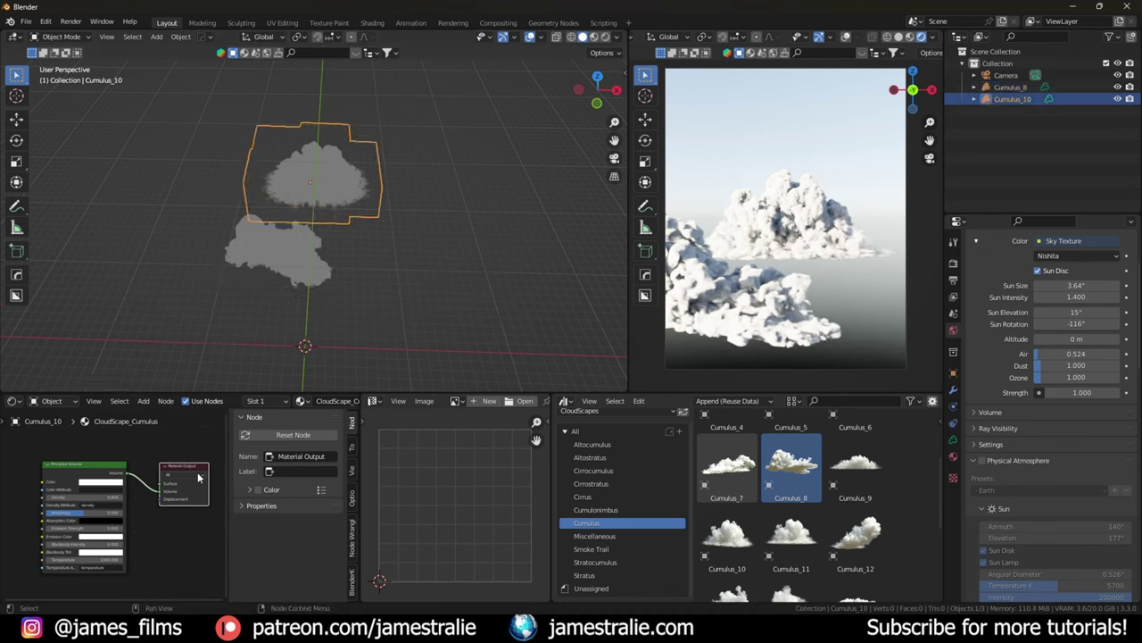
scroll(185, 550, up, 3)
middle_drag(182, 548, 199, 495)
scroll(186, 477, down, 2)
click(169, 473)
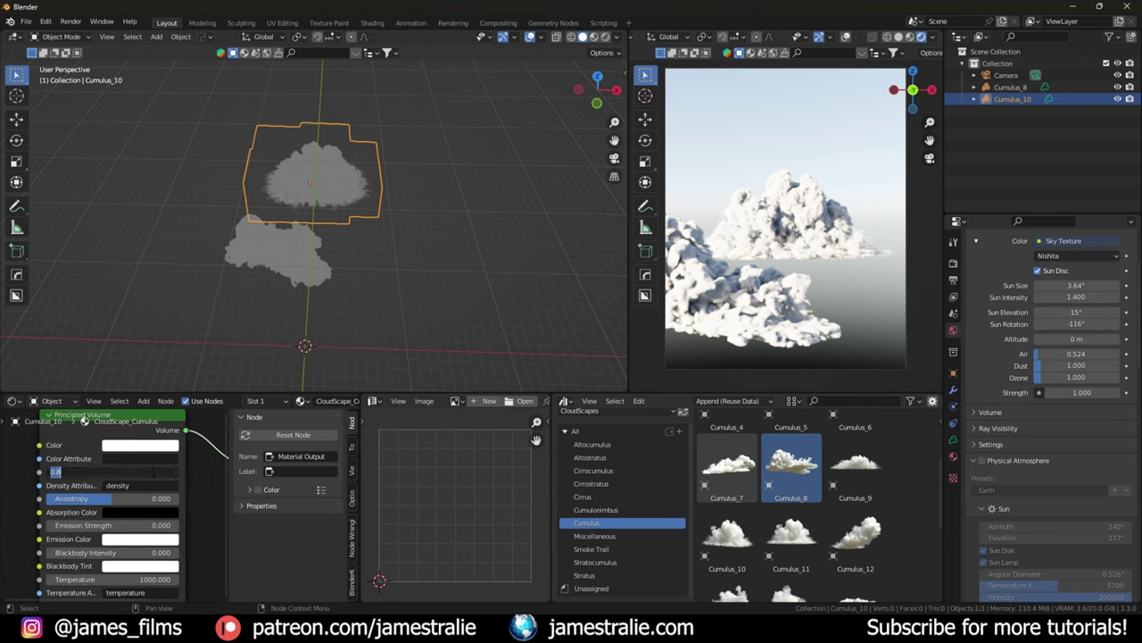
text(0.2)
key(Return)
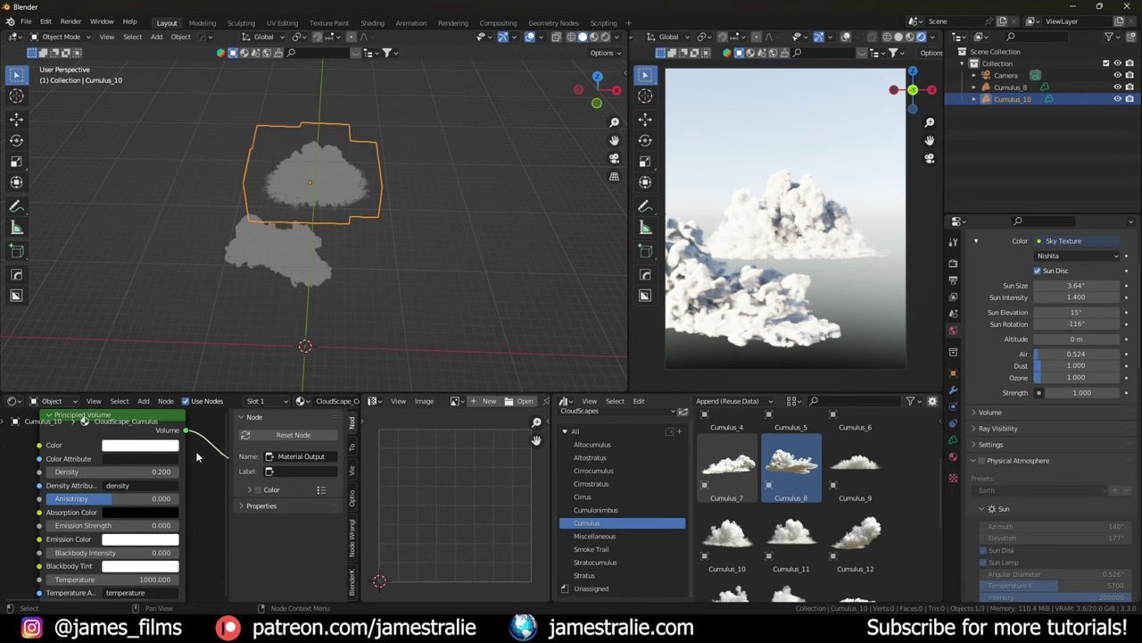
click(141, 473)
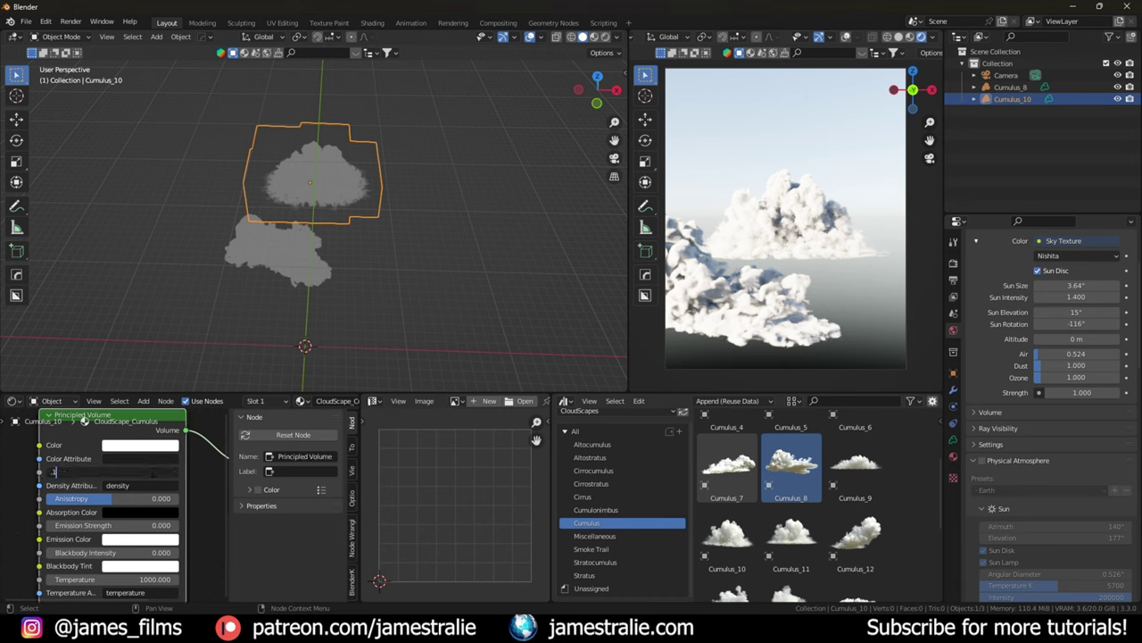
text(.1)
key(Return)
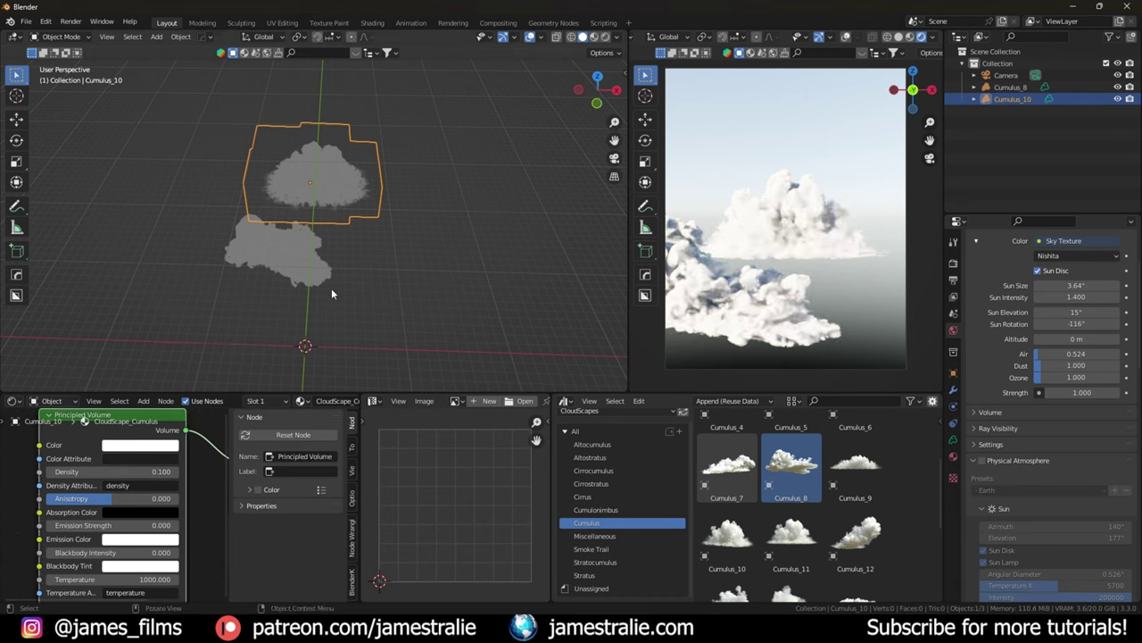
Step: Try moving the Cumulus_8 cloud horizontally in front of Cumulus_10 and shifting it along the Z axis
click(276, 269)
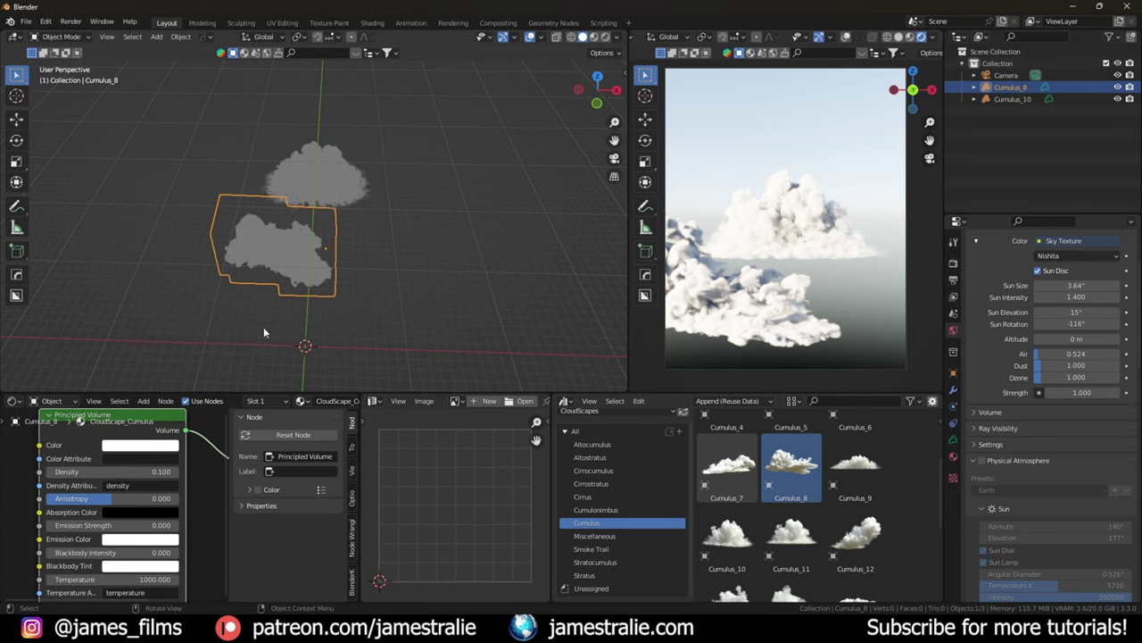
key(g)
key(shift+z)
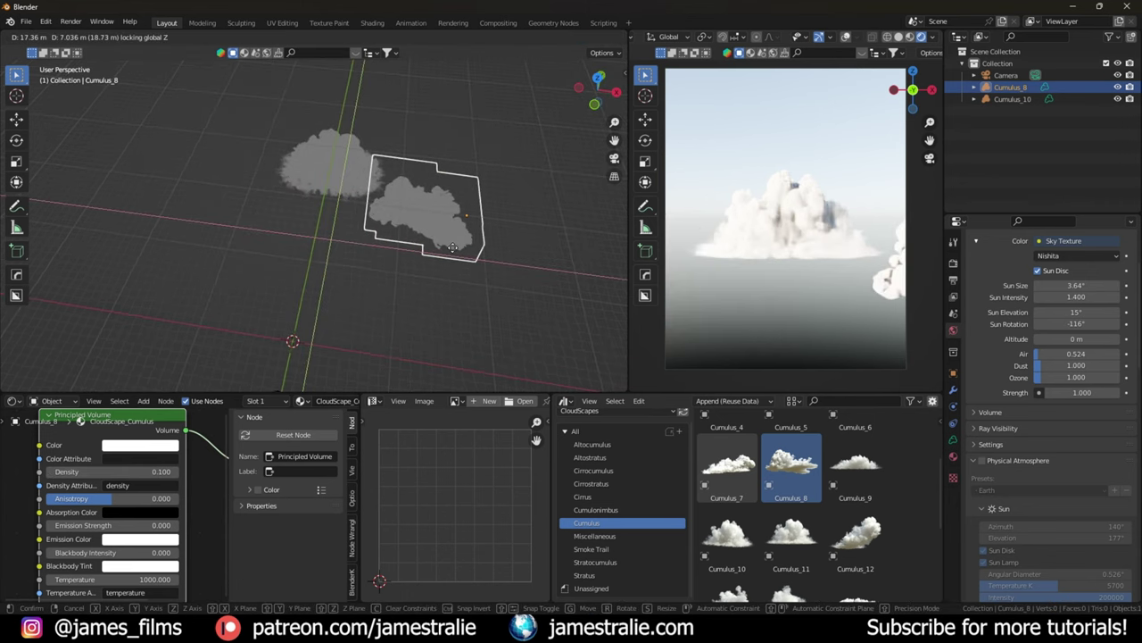
click(451, 130)
key(g)
click(452, 123)
key(g)
key(z)
click(422, 193)
key(g)
key(z)
click(323, 265)
Step: Delete the Cumulus_8 cloud from the scene
key(g)
click(331, 235)
key(Delete)
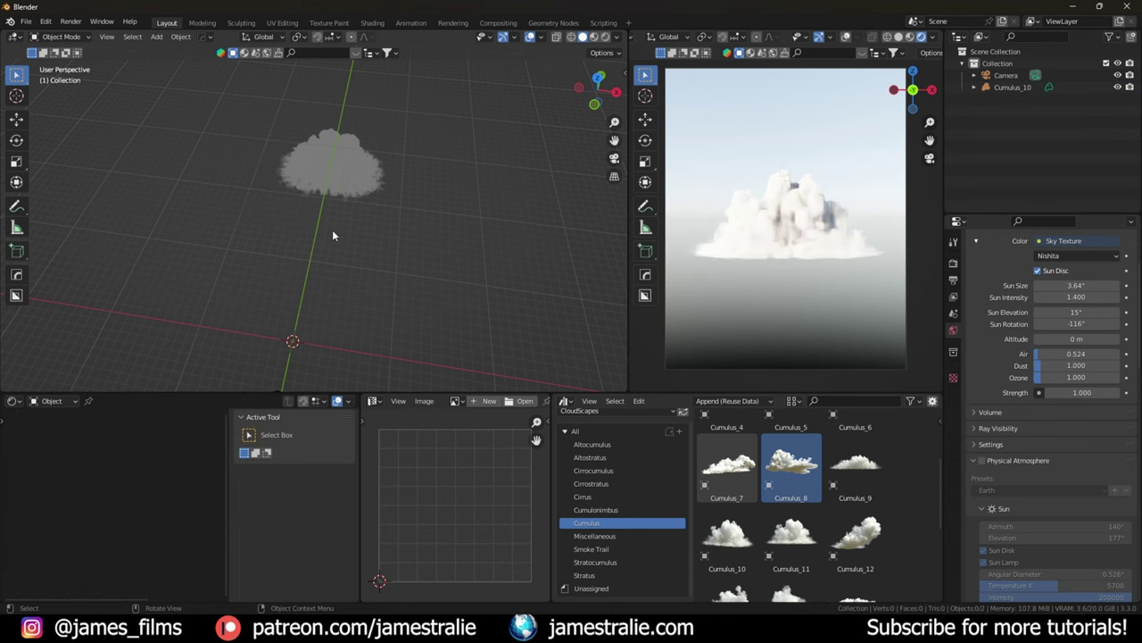
Step: Shift the Cumulus_10 cloud slightly toward the left of the camera frame, locking its height
click(359, 171)
key(g)
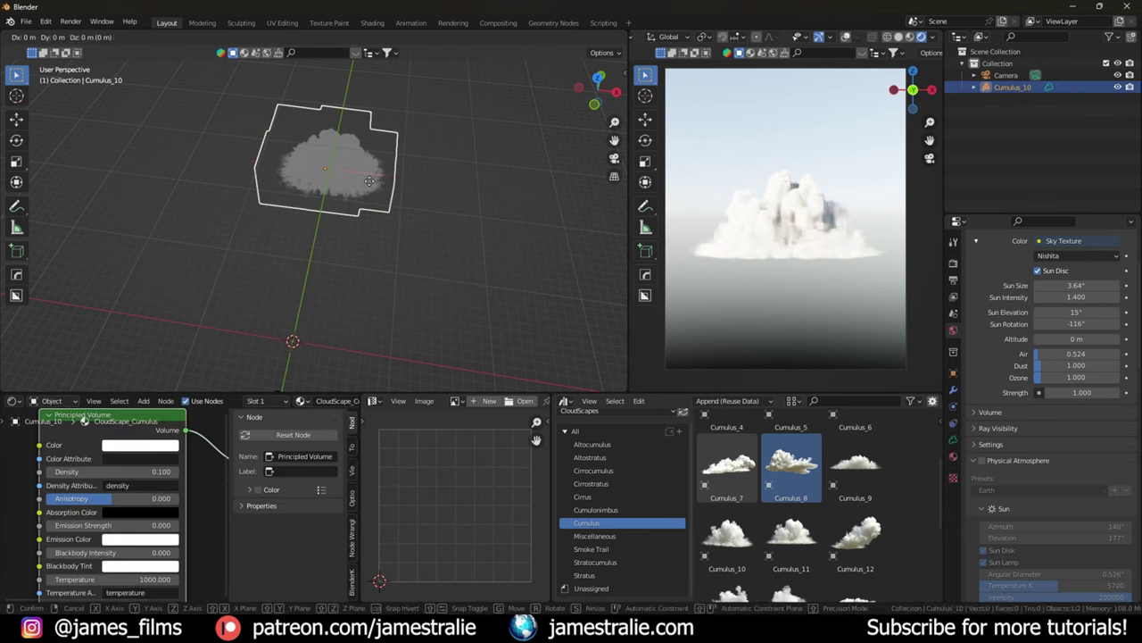
key(shift+z)
click(363, 182)
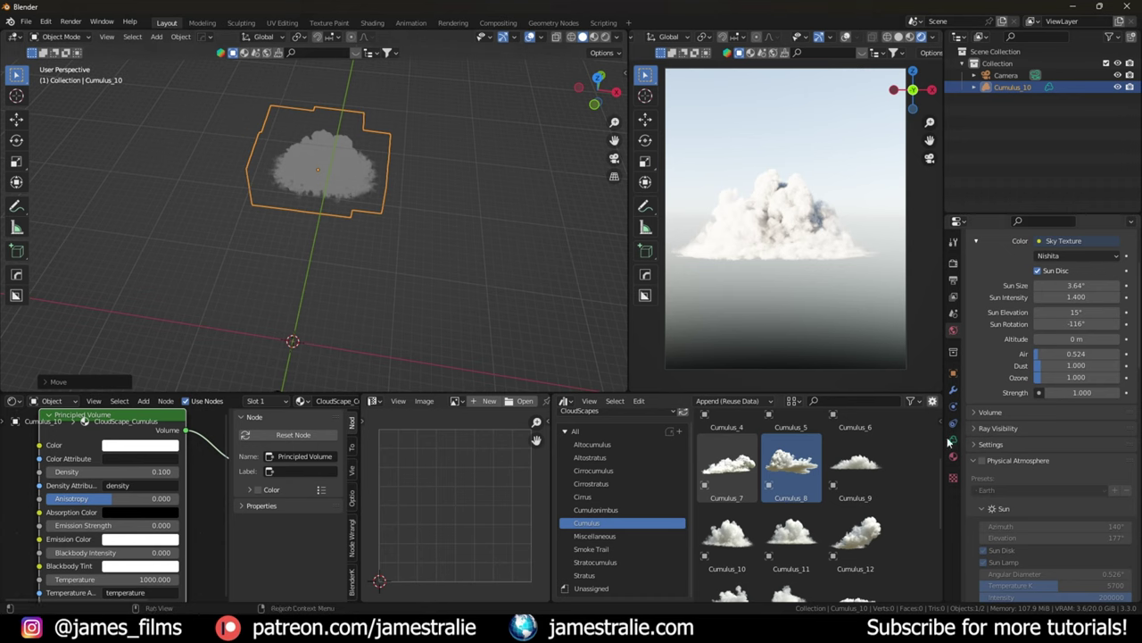
Step: Remove the Sky Texture from the world's background color
scroll(1041, 348, up, 3)
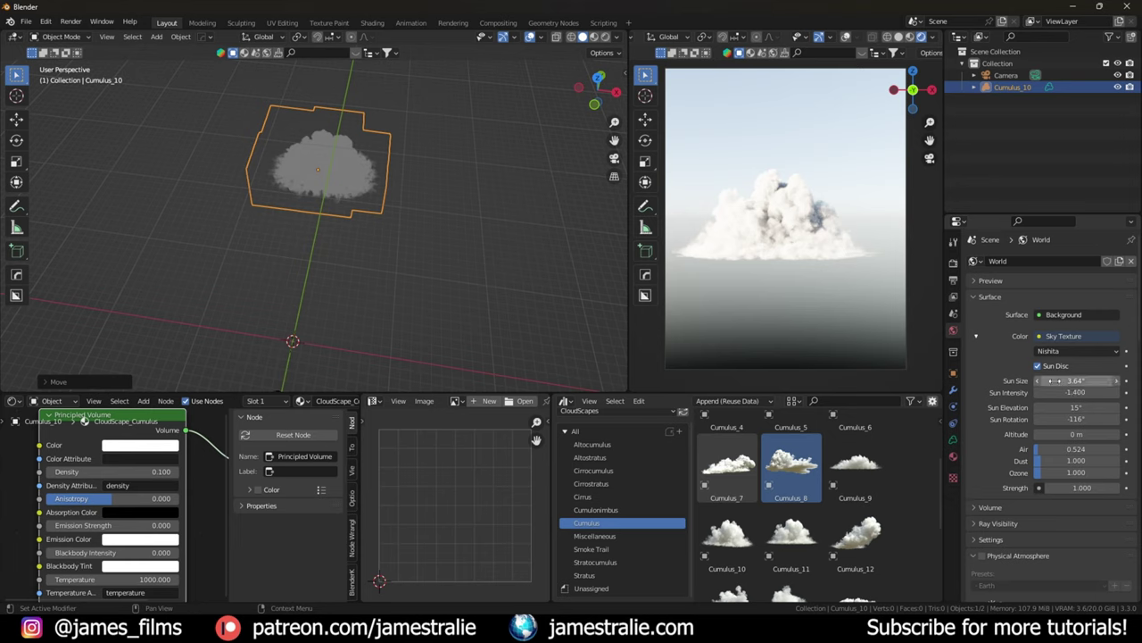
click(1080, 339)
click(1070, 361)
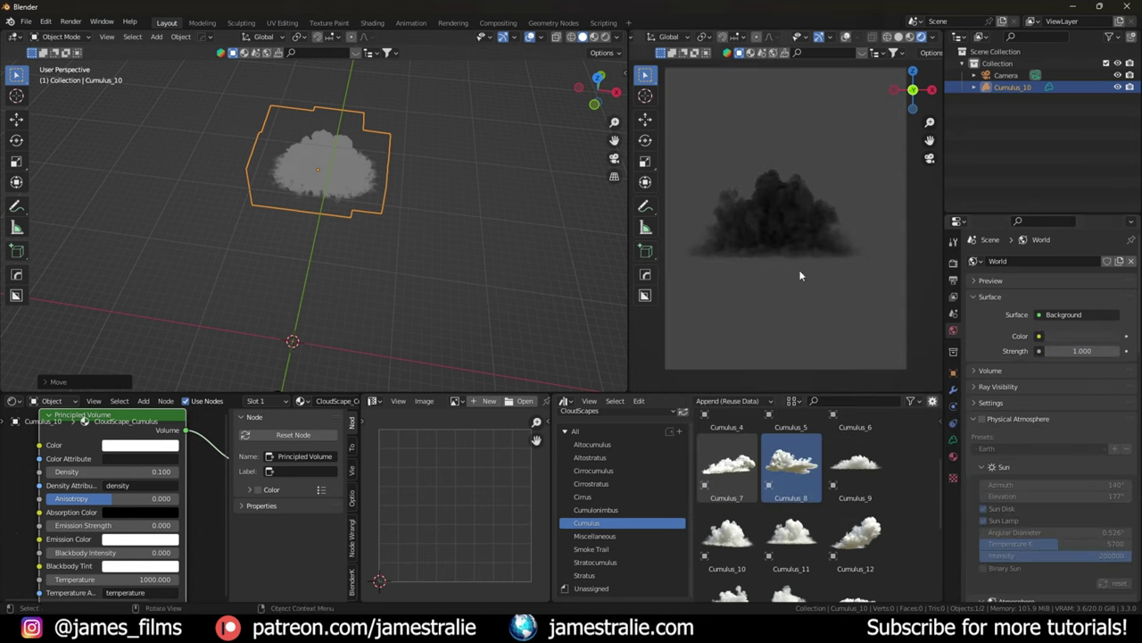
Step: Add a point light and raise it along the Z axis to above the Cumulus_10 cloud
middle_drag(304, 232, 328, 204)
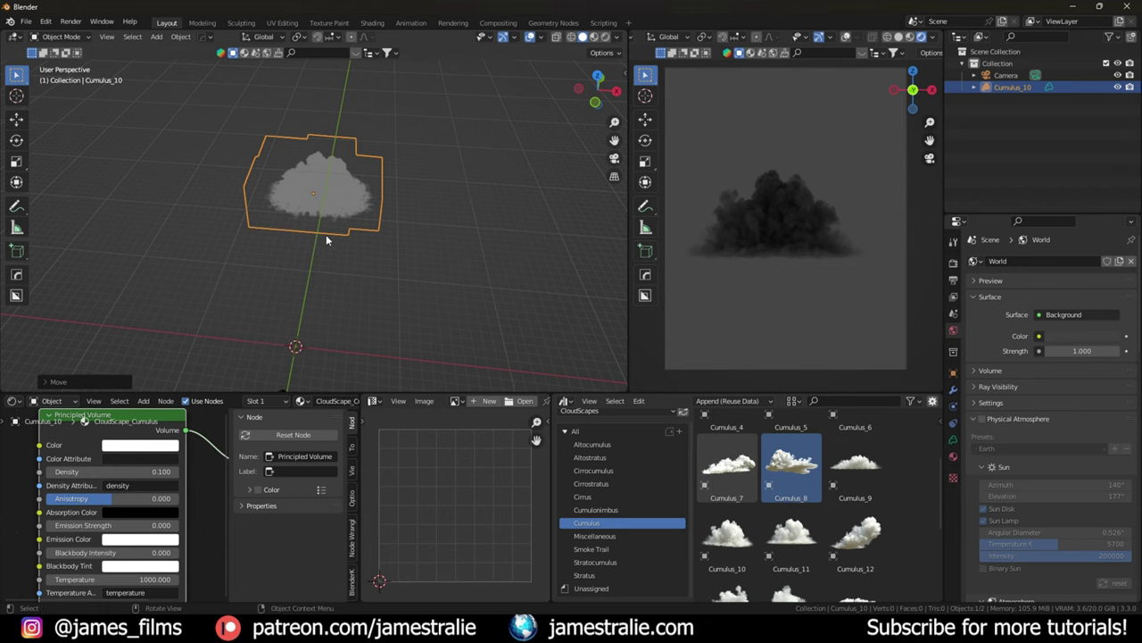
mouse_move(325, 234)
middle_down()
mouse_move(342, 224)
mouse_move(340, 250)
mouse_move(344, 233)
middle_up()
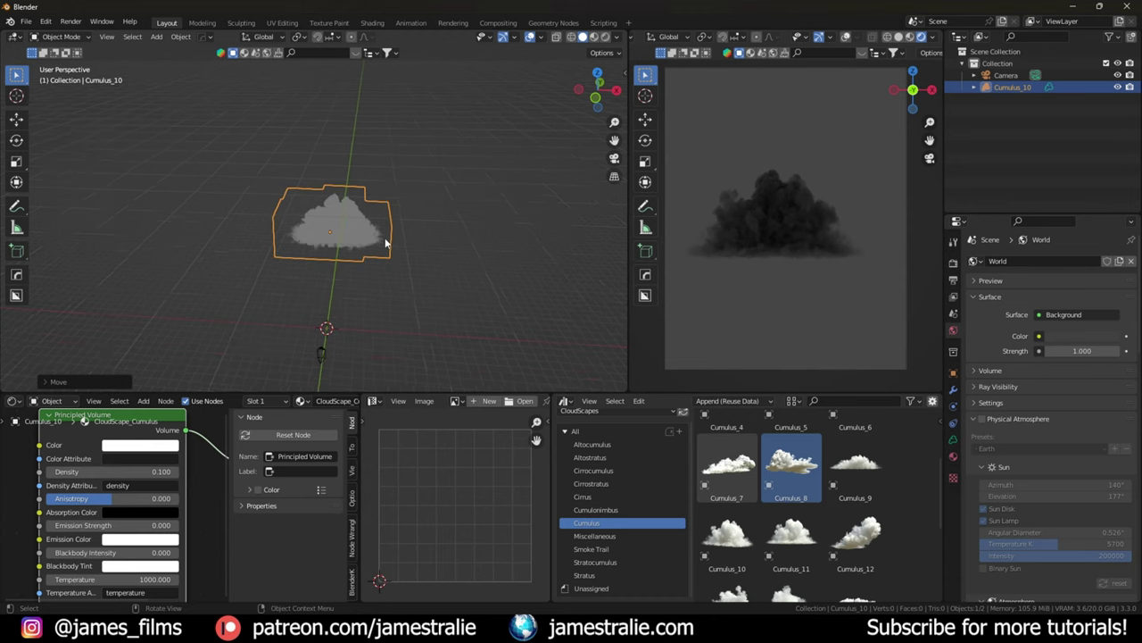
scroll(375, 248, up, 3)
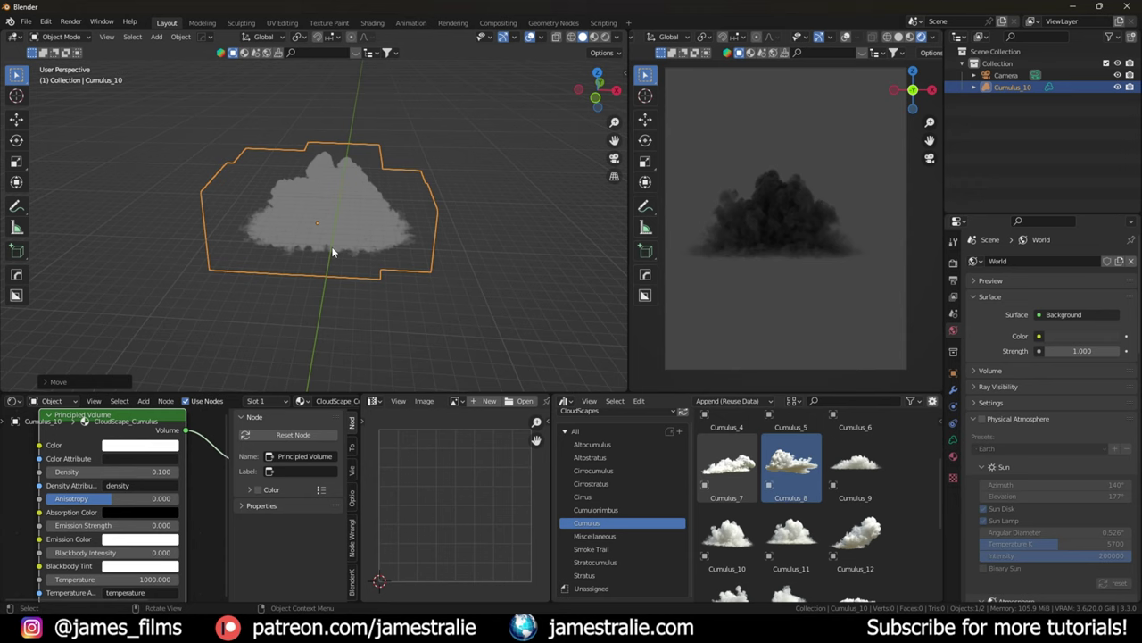
key(shift+a)
mouse_move(338, 399)
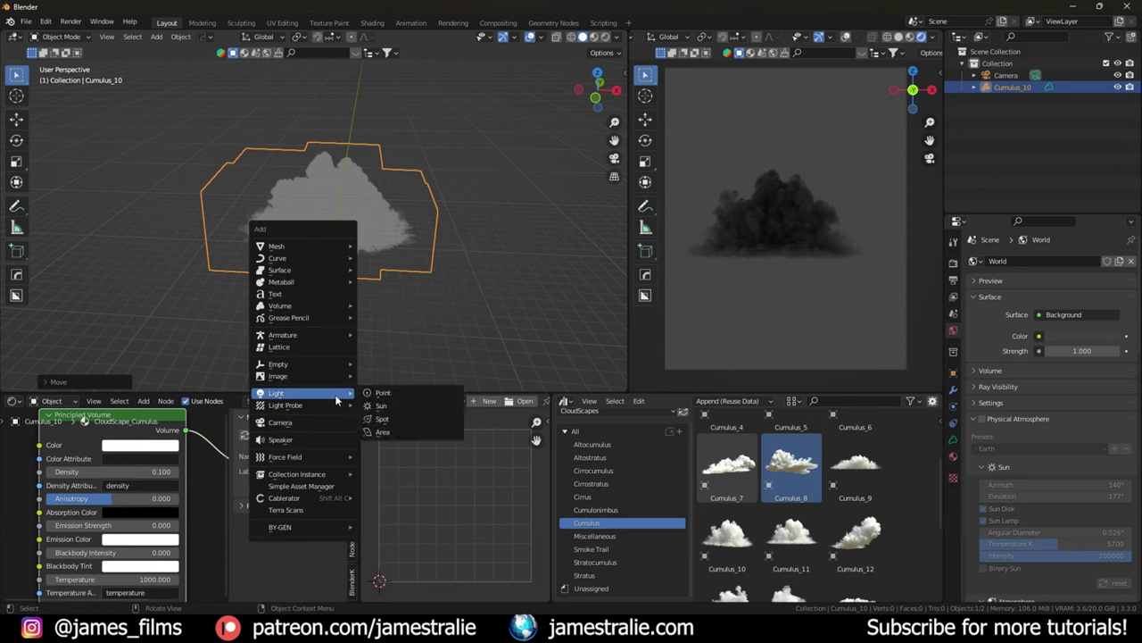
click(395, 394)
scroll(374, 288, down, 4)
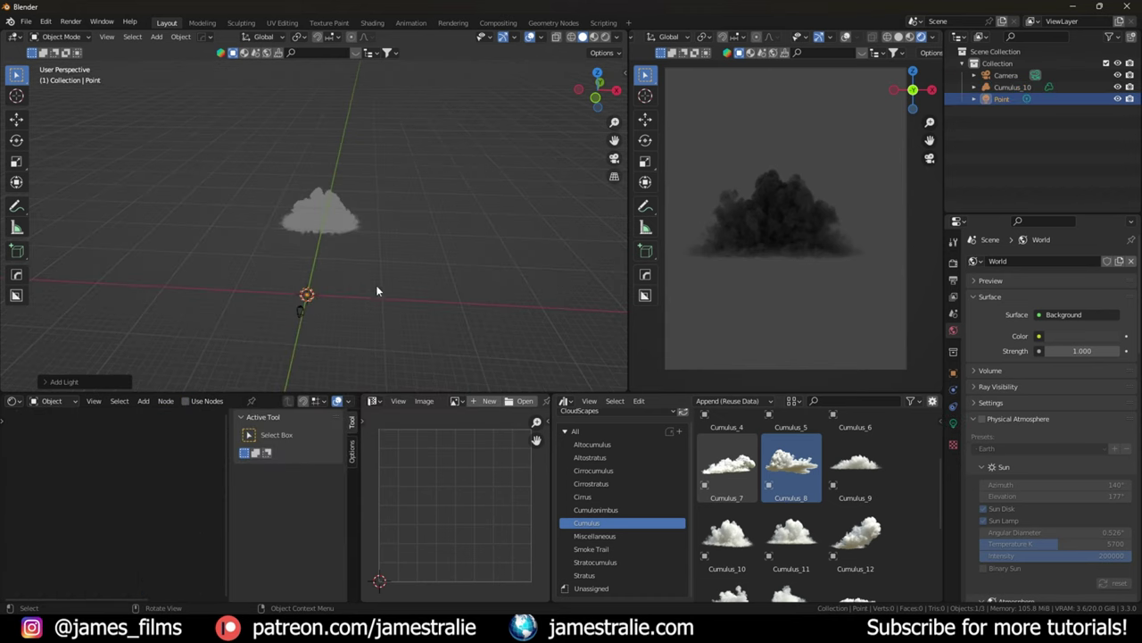
key(g)
key(z)
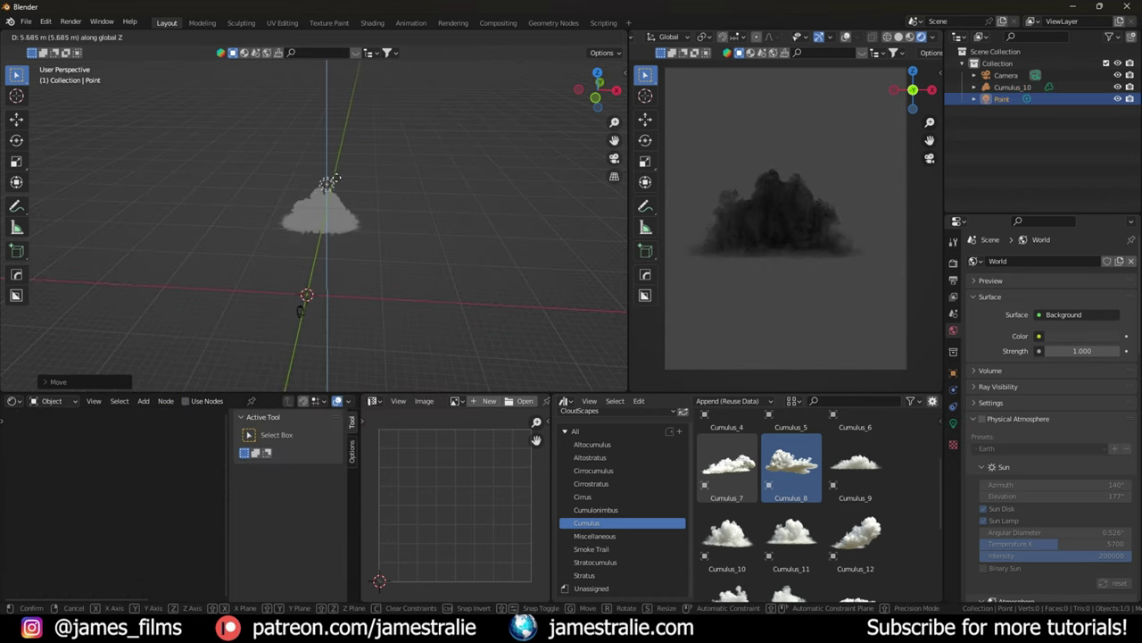
click(334, 166)
Step: Move the point light horizontally behind the cloud and lower it along the Z axis to near the cloud's top
middle_drag(335, 166, 340, 258)
key(KP_Decimal)
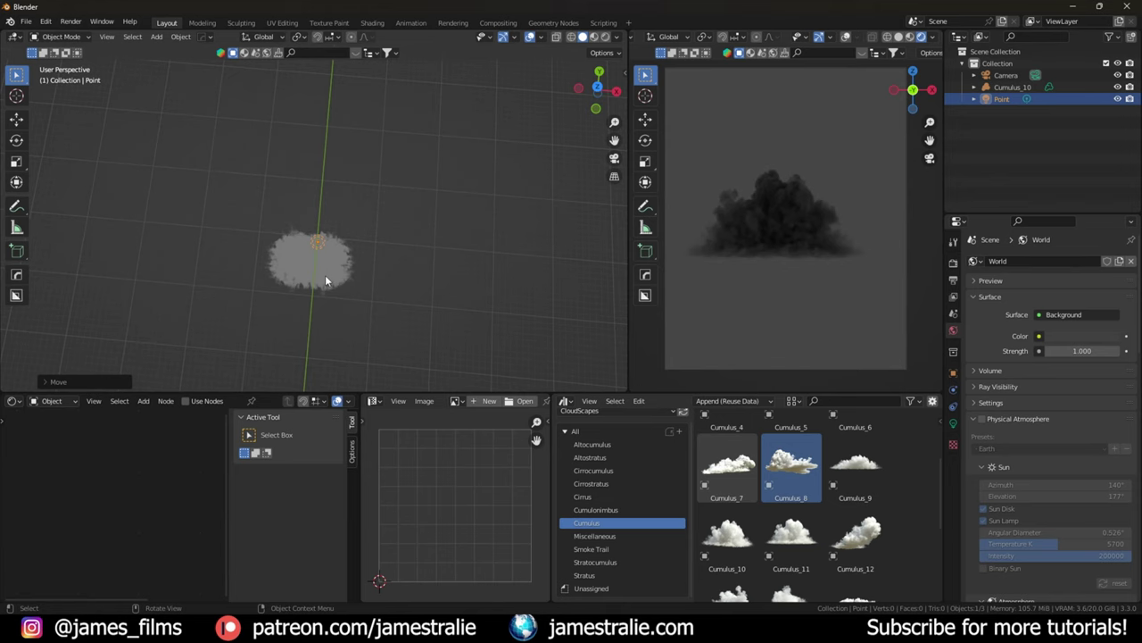
key(KP_7)
key(g)
key(shift+z)
click(322, 213)
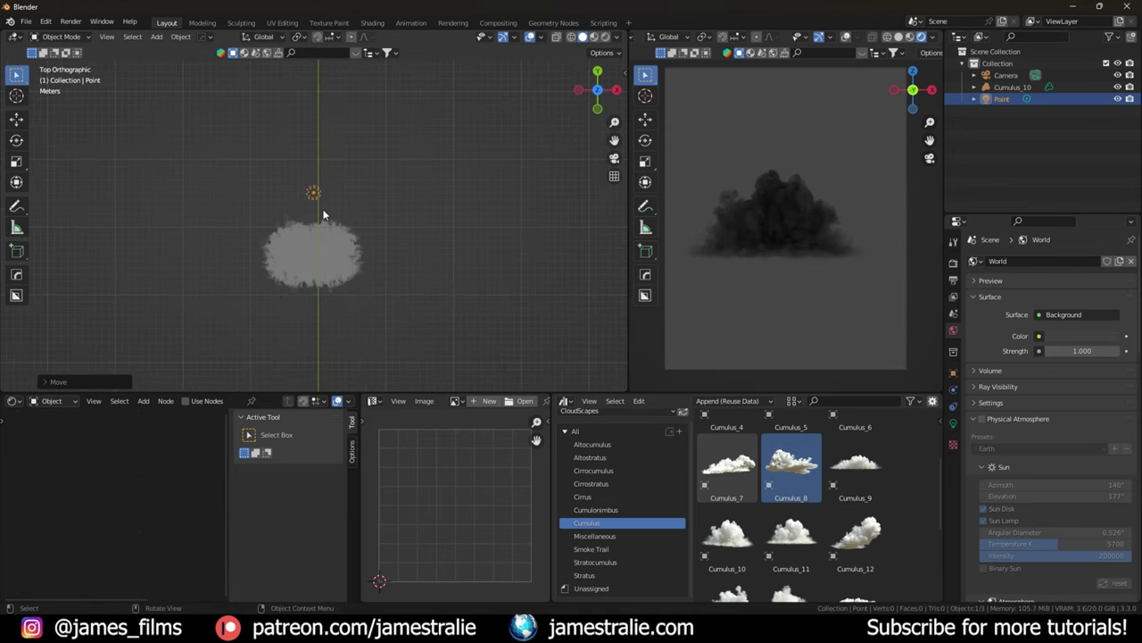
middle_drag(326, 288, 331, 214)
key(g)
key(z)
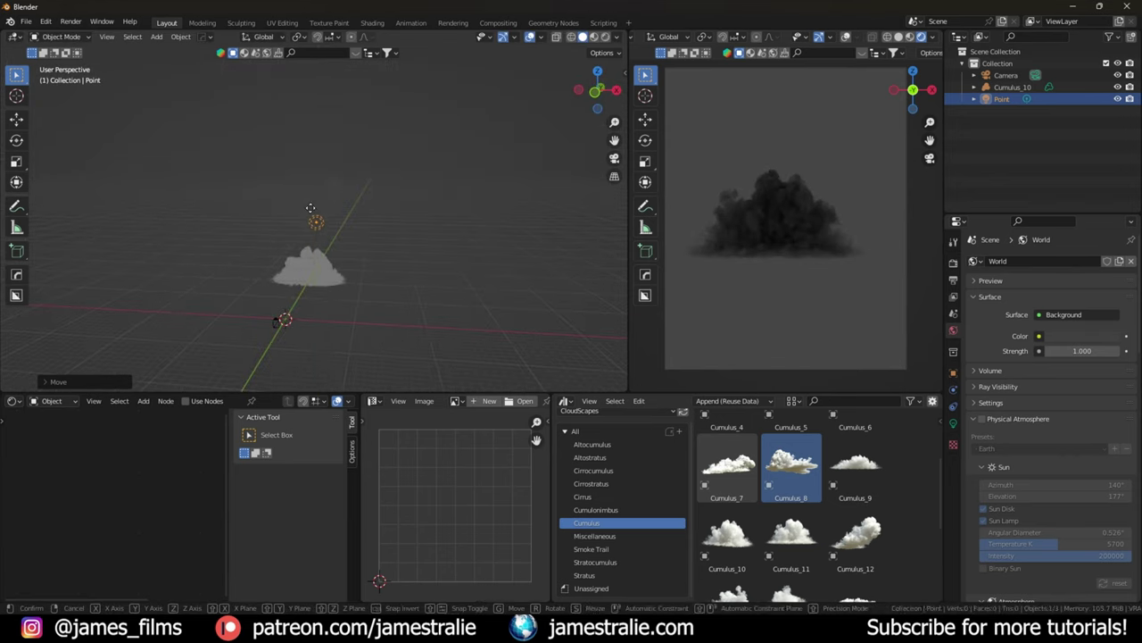
click(312, 243)
Step: Increase the point light's radius to 7.16 m and check its size in the camera view with overlays shown briefly
click(954, 423)
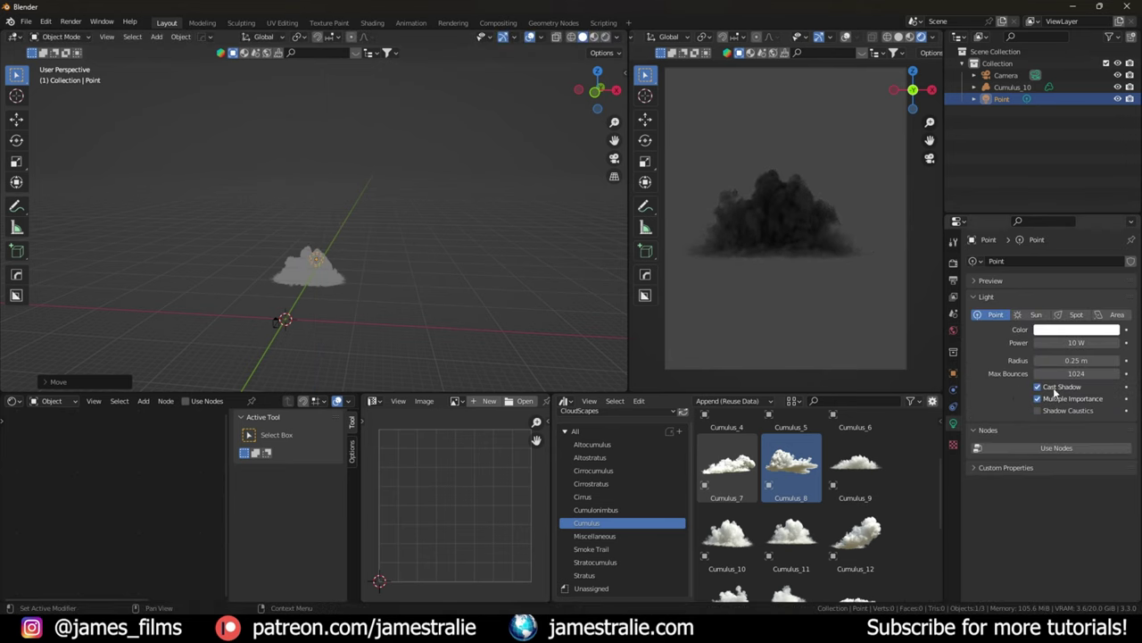
click(1094, 359)
text(3)
key(Return)
drag(1094, 360, 1112, 359)
click(846, 37)
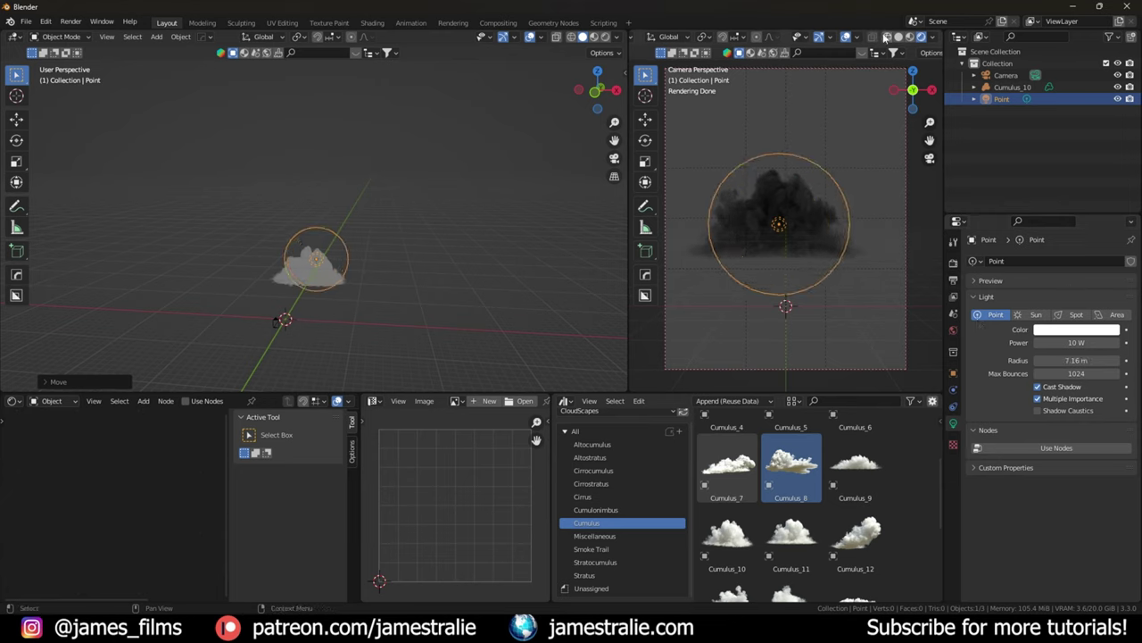
click(846, 37)
Step: Try a point light power of 2500 W and raise it to 10000 W
click(1080, 342)
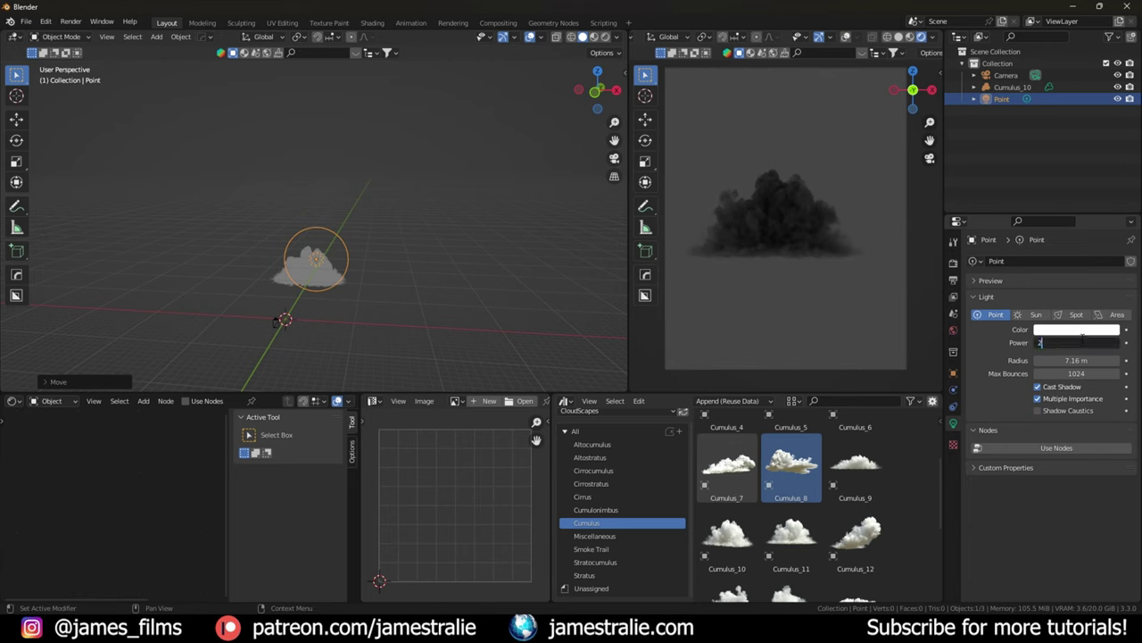
key(Return)
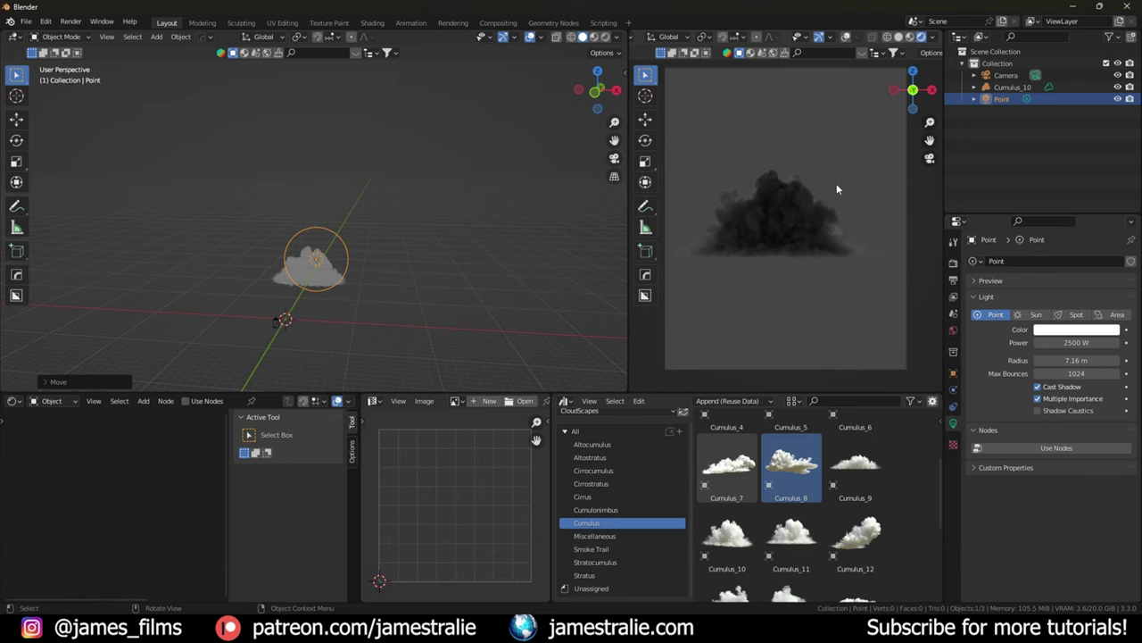
click(1117, 99)
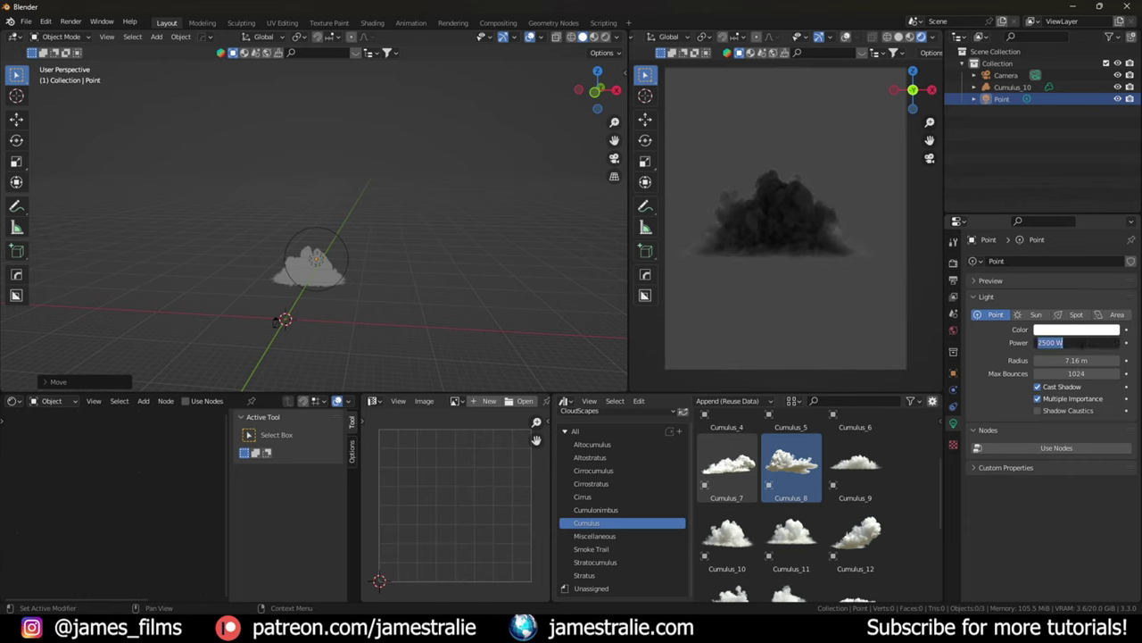
text(0)
key(Return)
key(Return)
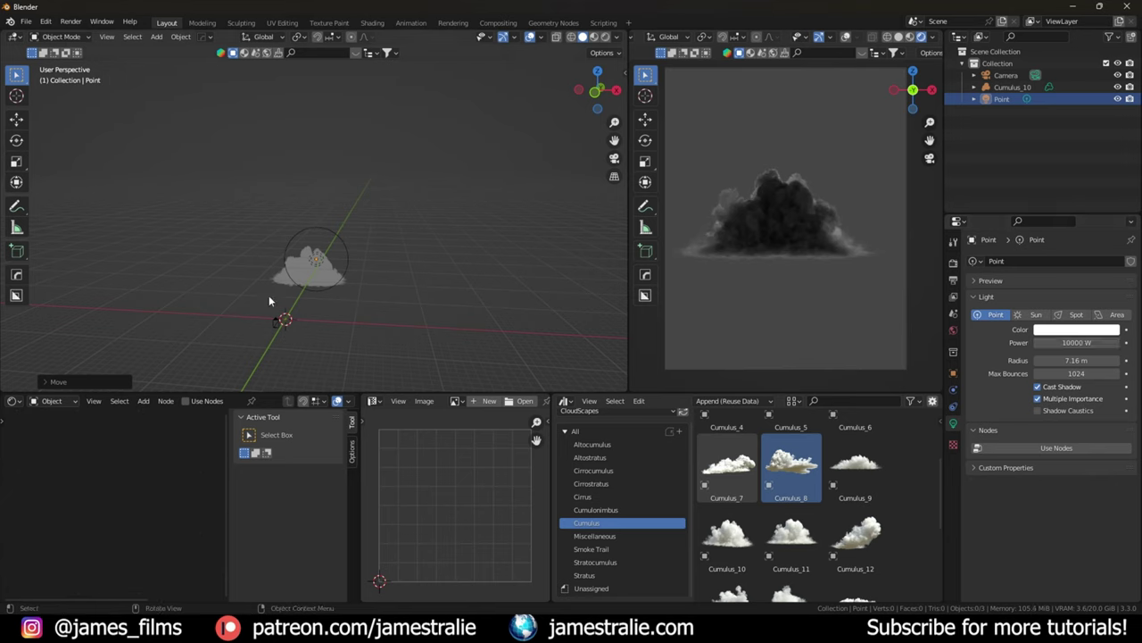
Step: Duplicate the point light and move the copy horizontally to the left side of the cloud
mouse_move(332, 267)
middle_down()
mouse_move(312, 267)
mouse_move(362, 270)
mouse_move(339, 284)
mouse_move(362, 302)
mouse_move(324, 254)
middle_up()
click(323, 250)
click(343, 236)
key(shift+d)
key(z)
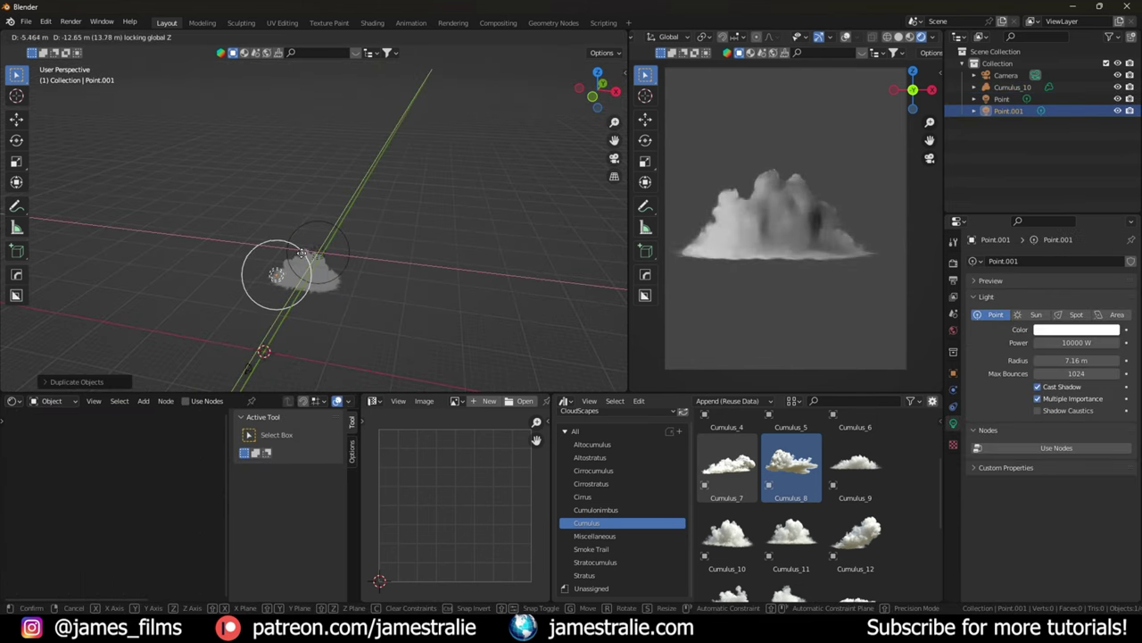
click(291, 259)
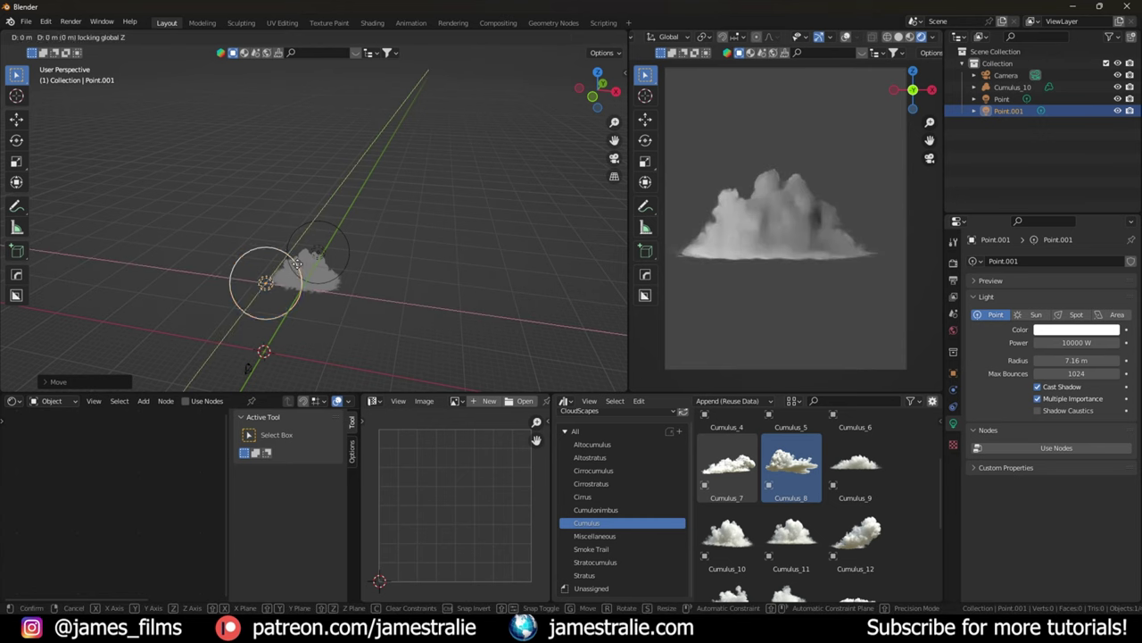
Step: Raise the duplicated point light along the Z axis and shift it horizontally farther back beside the cloud
key(g)
key(z)
click(287, 247)
key(g)
key(z)
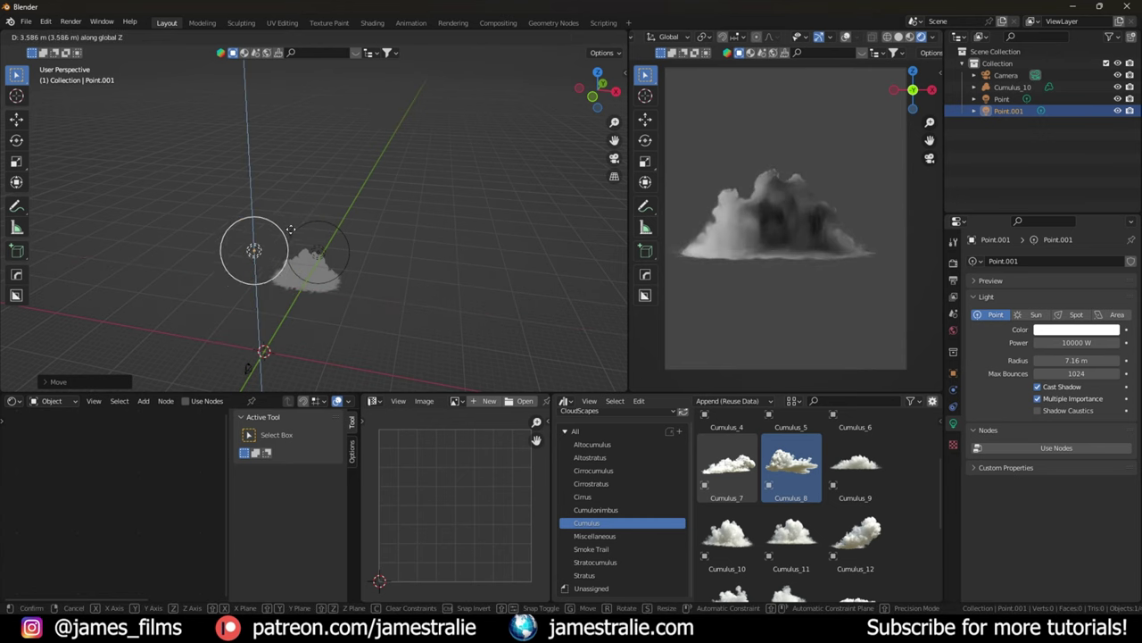
click(294, 231)
key(g)
key(shift+z)
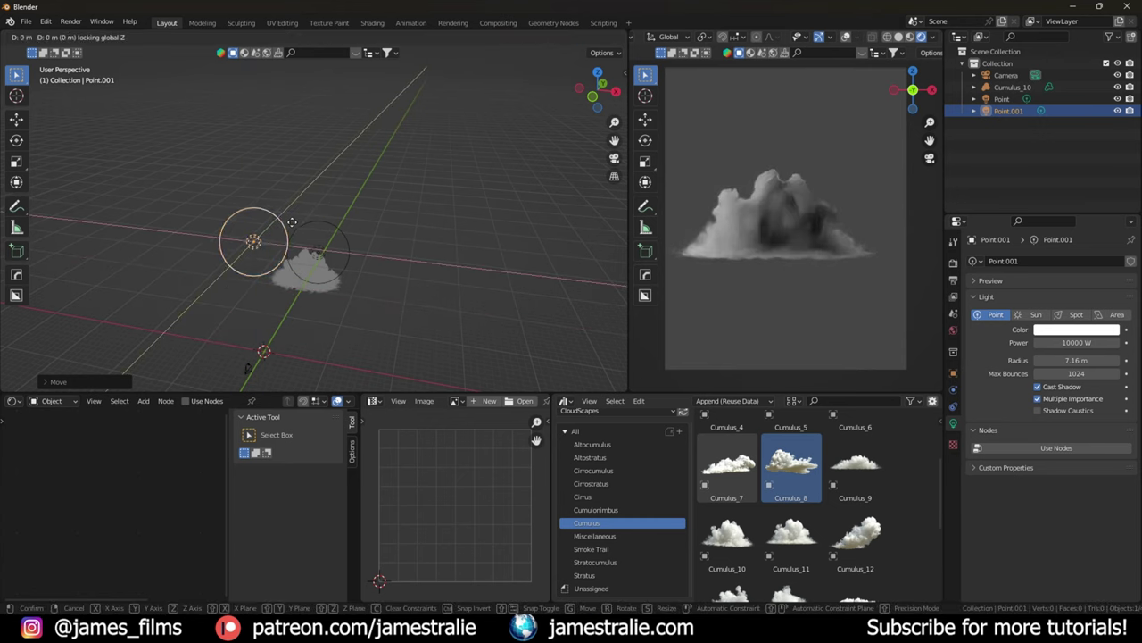
click(285, 212)
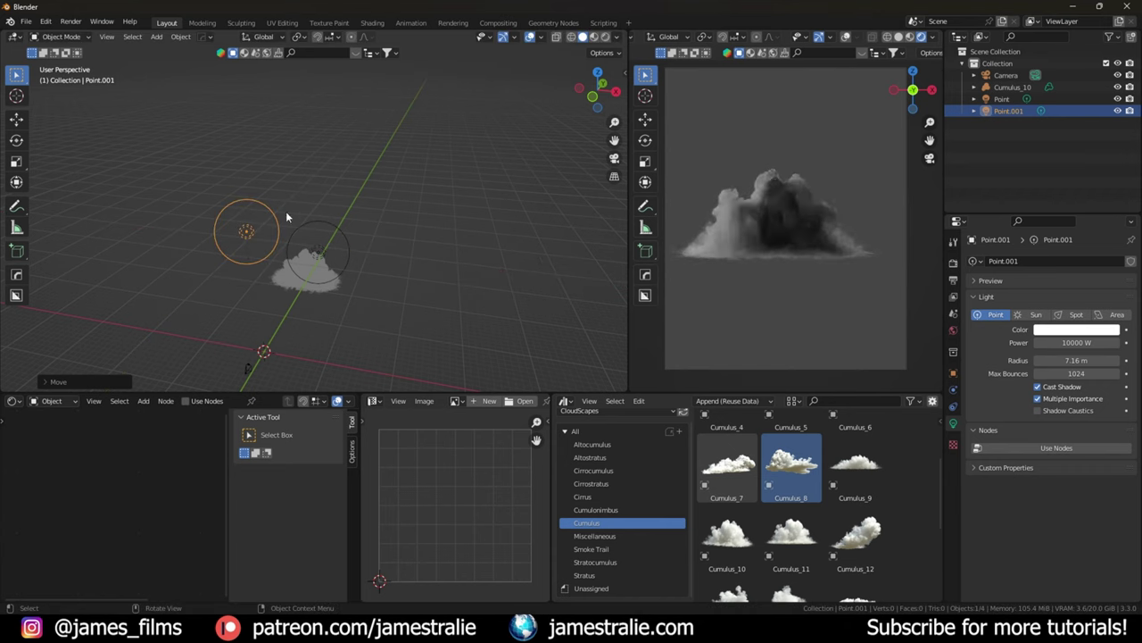
Step: Add a plane mesh and scale it up into a large floor under the cloud and lights
scroll(324, 257, up, 2)
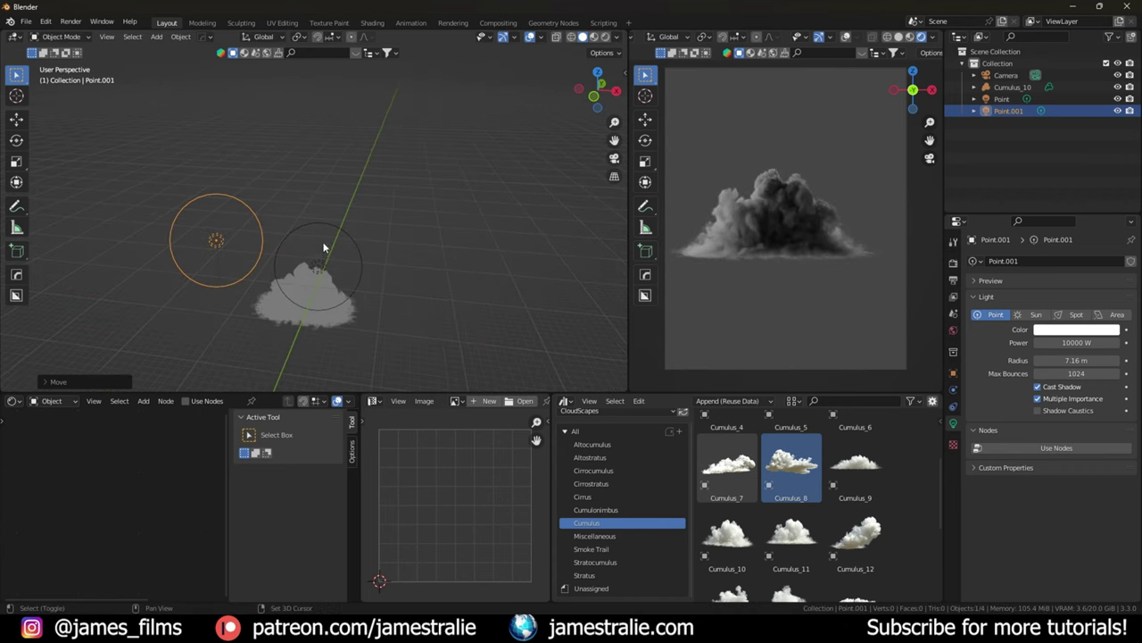
key(shift+a)
mouse_move(321, 105)
click(369, 95)
key(s)
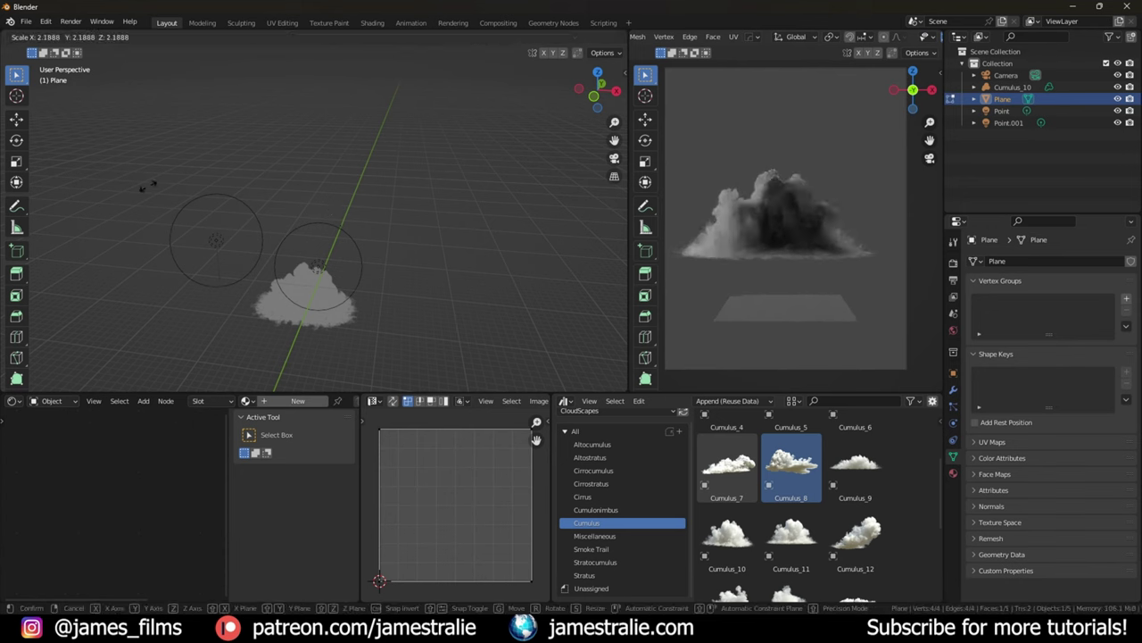
key(Return)
key(Tab)
key(s)
click(495, 310)
Step: Lower the floor plane about 6 m along the Z axis, below the cloud
key(g)
key(z)
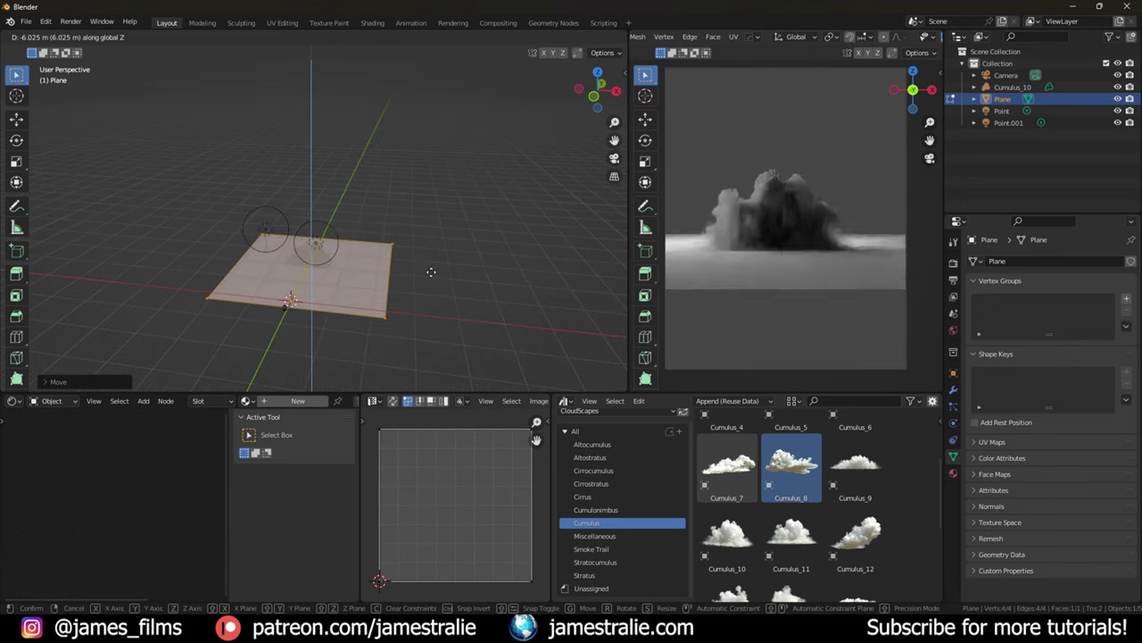
click(431, 271)
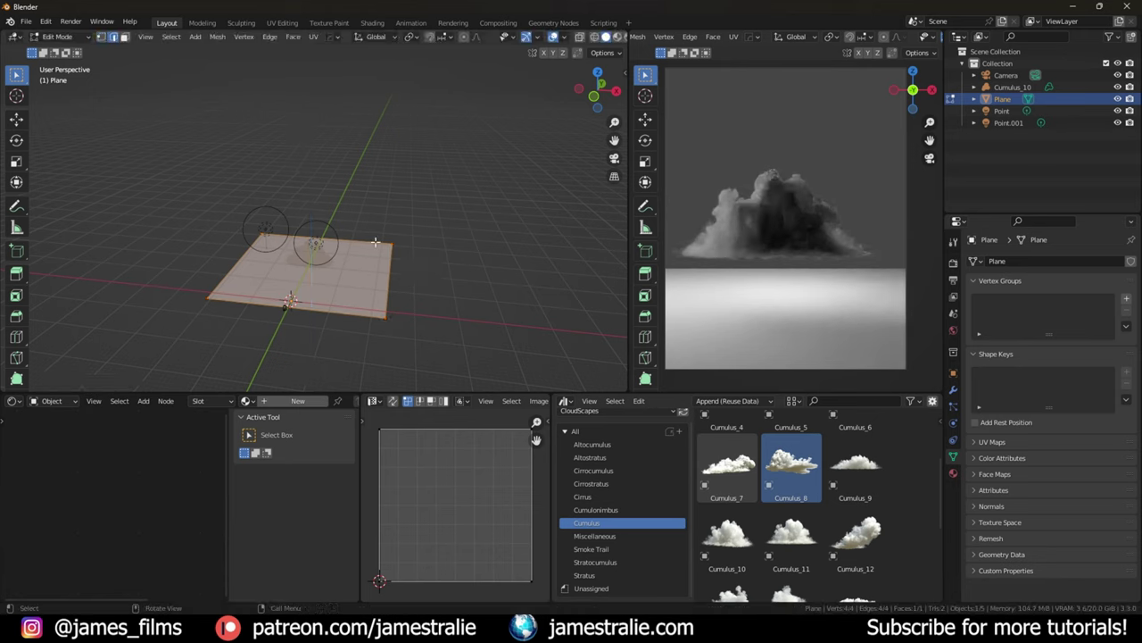
Step: Extrude the floor plane's back edge straight up along the Z axis to form a tall wall behind the cloud
key(Tab)
key(g)
key(z)
right_click(395, 164)
key(e)
right_click(398, 179)
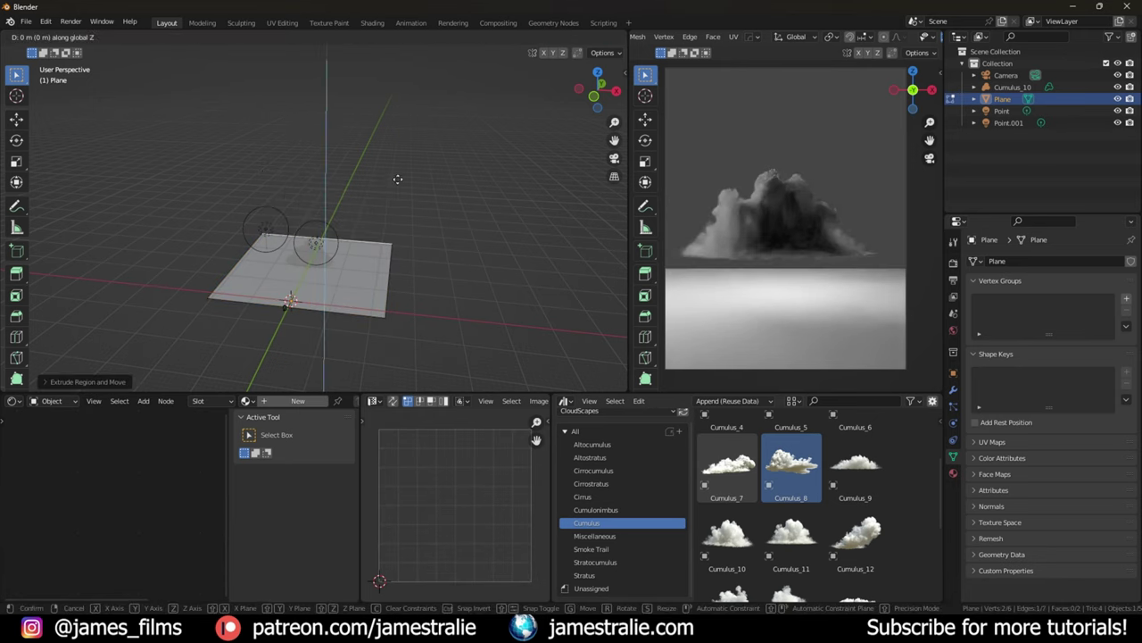
click(409, 73)
Step: Bevel the edge between floor and wall with a width of about 16.7 m and 10 segments
click(375, 253)
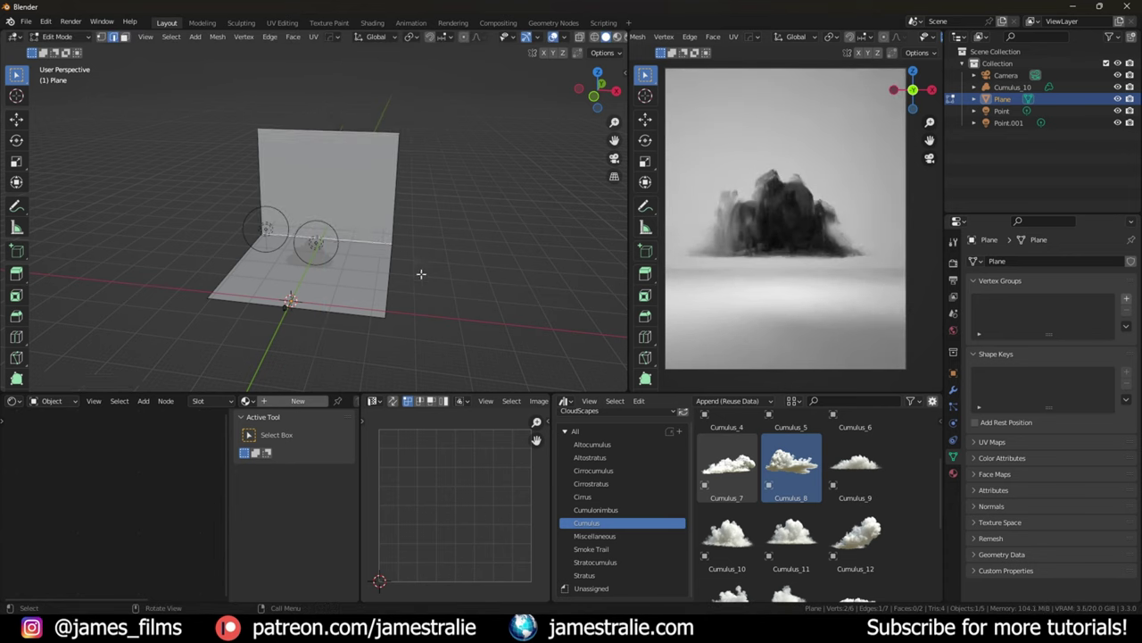
key(ctrl+b)
scroll(447, 271, up, 6)
click(472, 275)
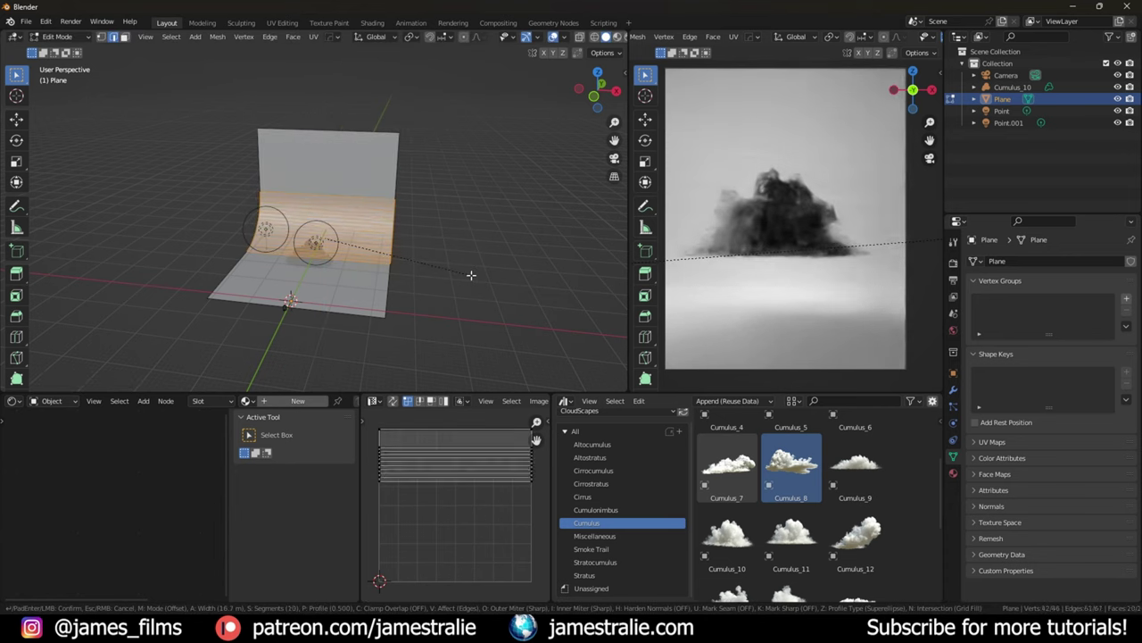
Step: Return the backdrop plane to Object Mode and shade it smooth
key(Tab)
right_click(382, 228)
click(382, 223)
middle_drag(446, 263, 418, 270)
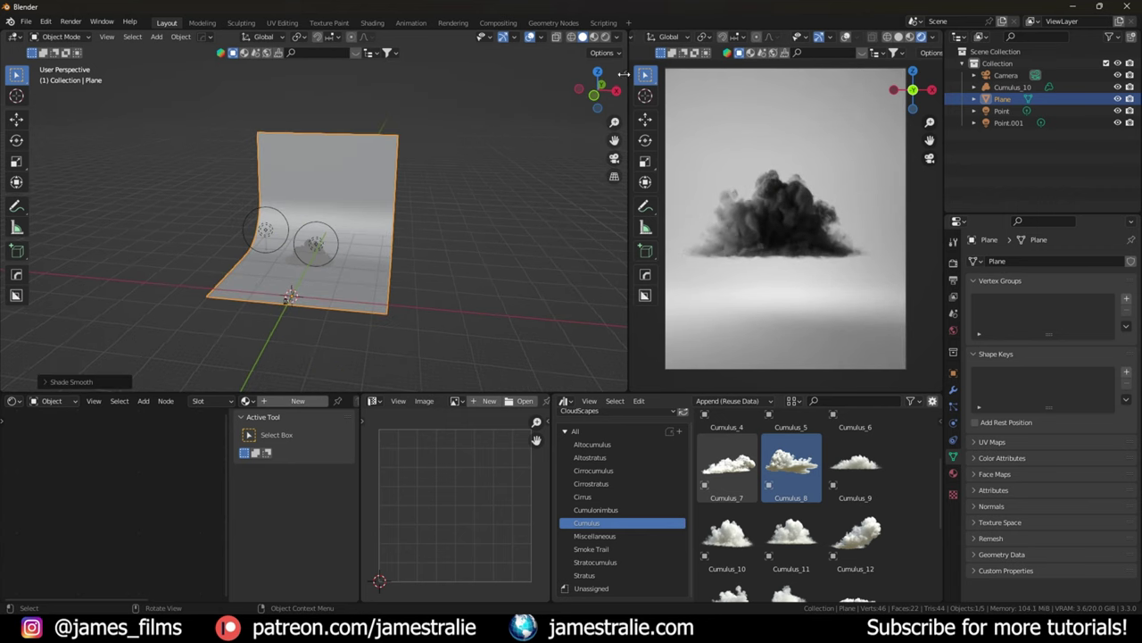
Step: Browse the BlenderKit materials and apply Gothic Bricks - Dirty to the curved backdrop plane
key(n)
click(625, 170)
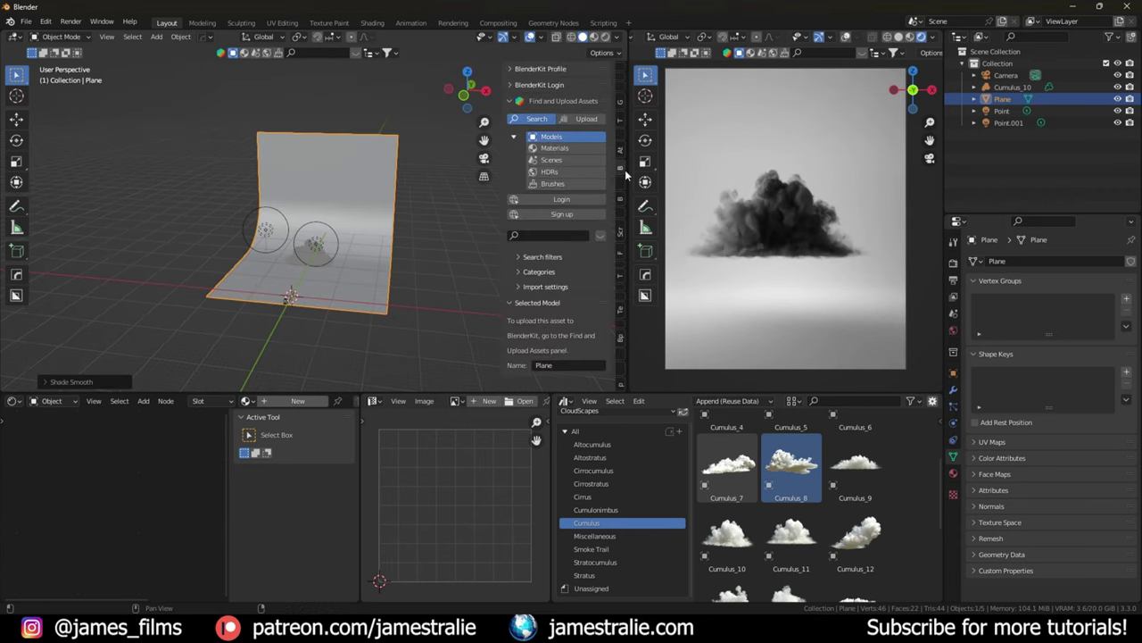
click(562, 148)
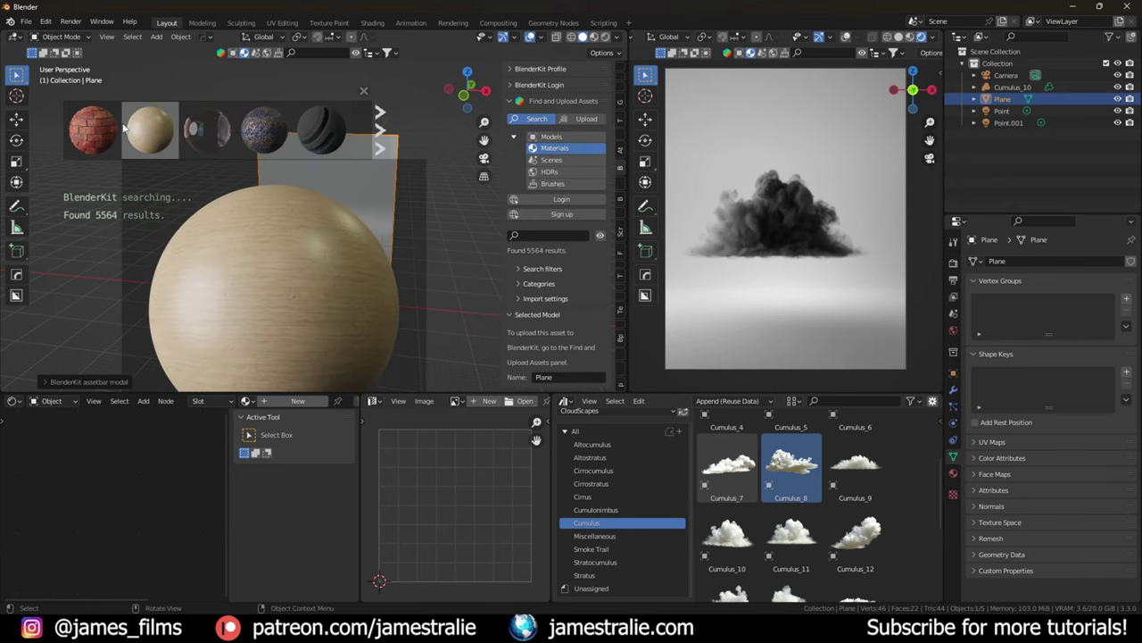
scroll(200, 134, down, 3)
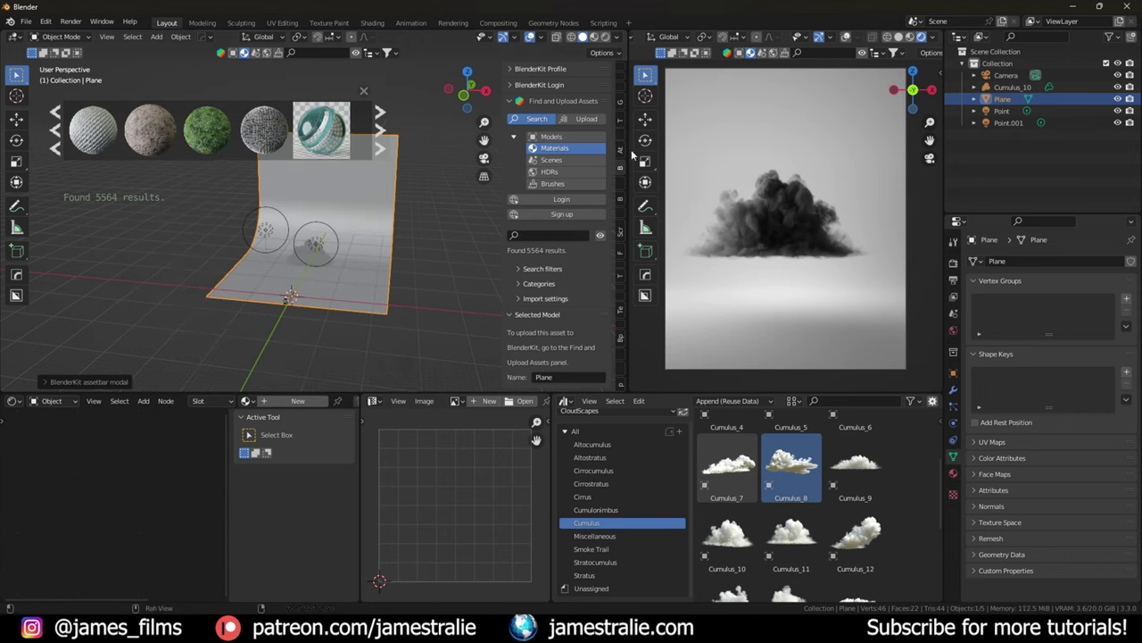
scroll(264, 124, down, 2)
scroll(268, 127, down, 5)
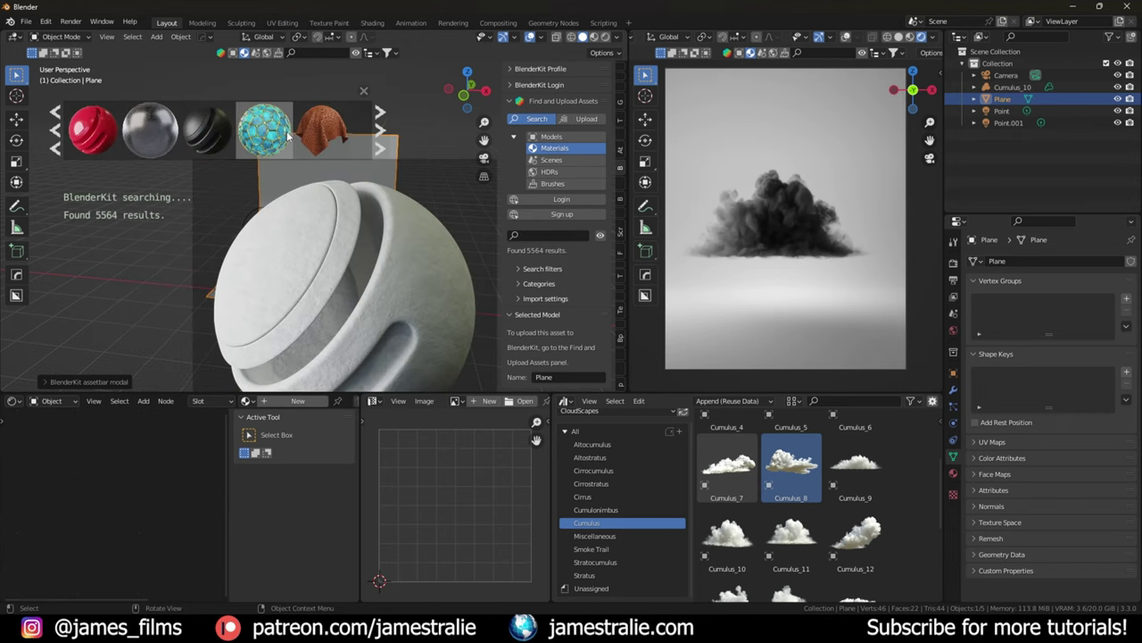
scroll(286, 130, up, 5)
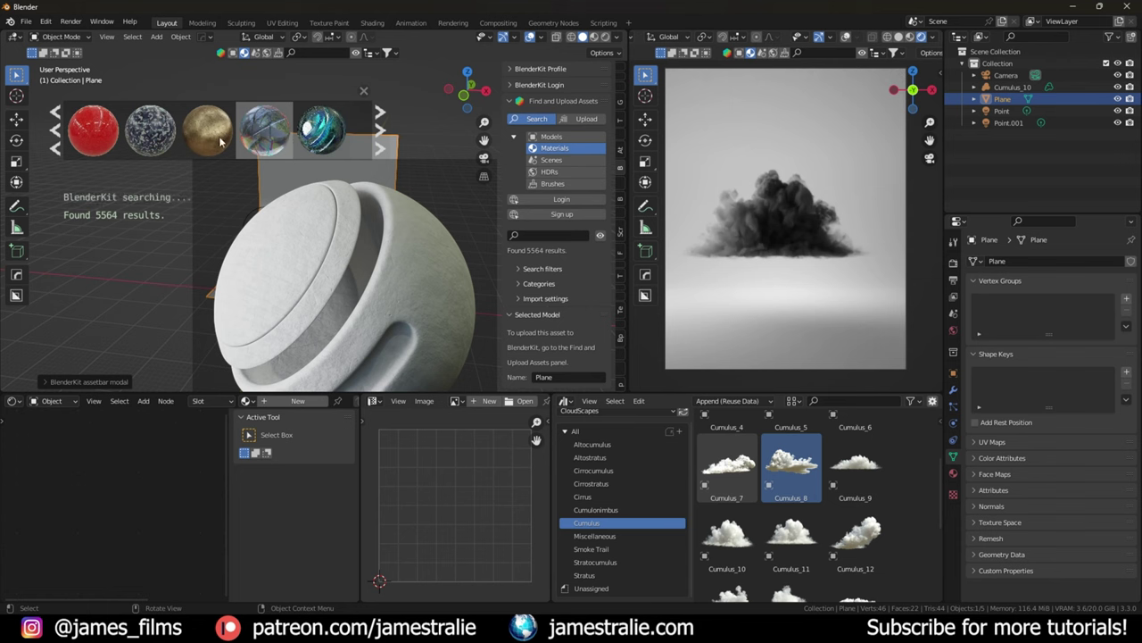
scroll(215, 133, down, 4)
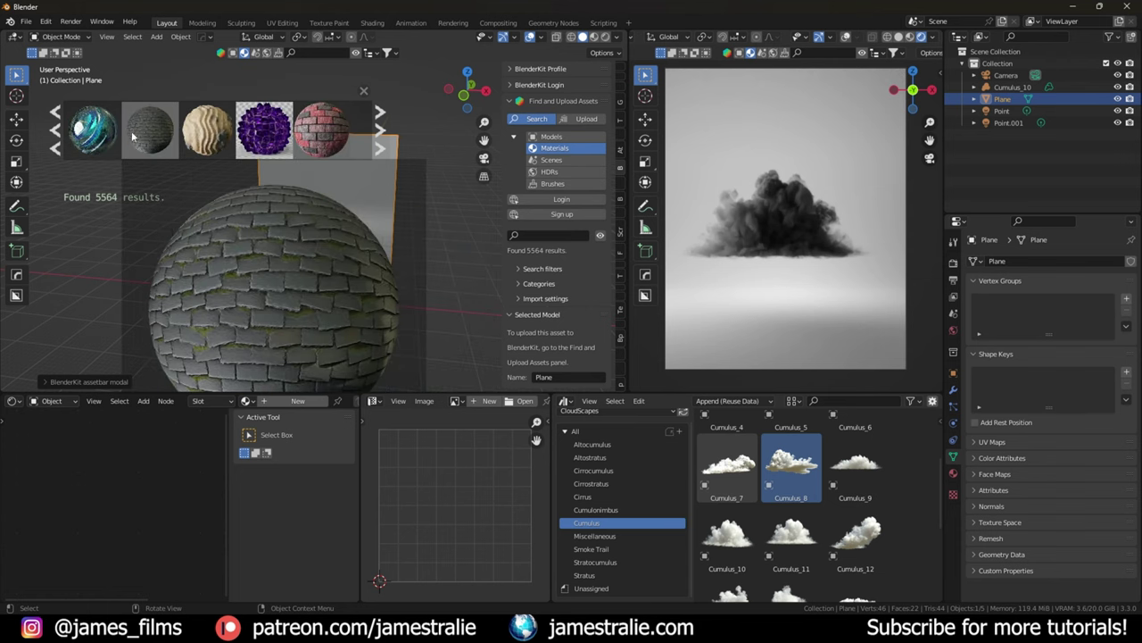
scroll(286, 134, down, 5)
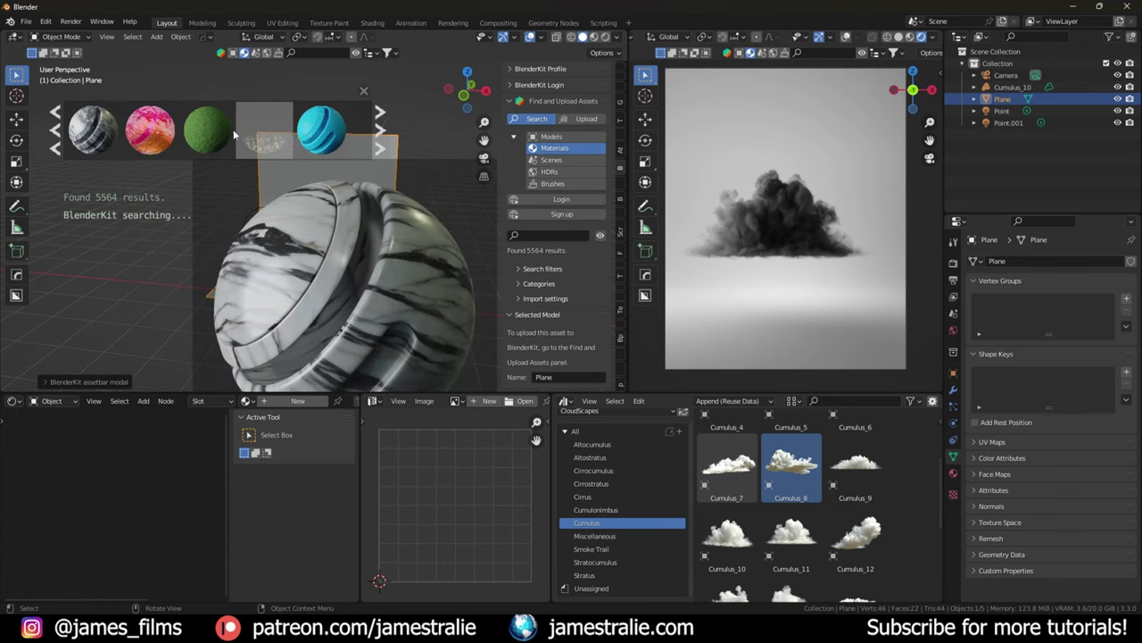
scroll(241, 132, down, 4)
scroll(187, 134, down, 4)
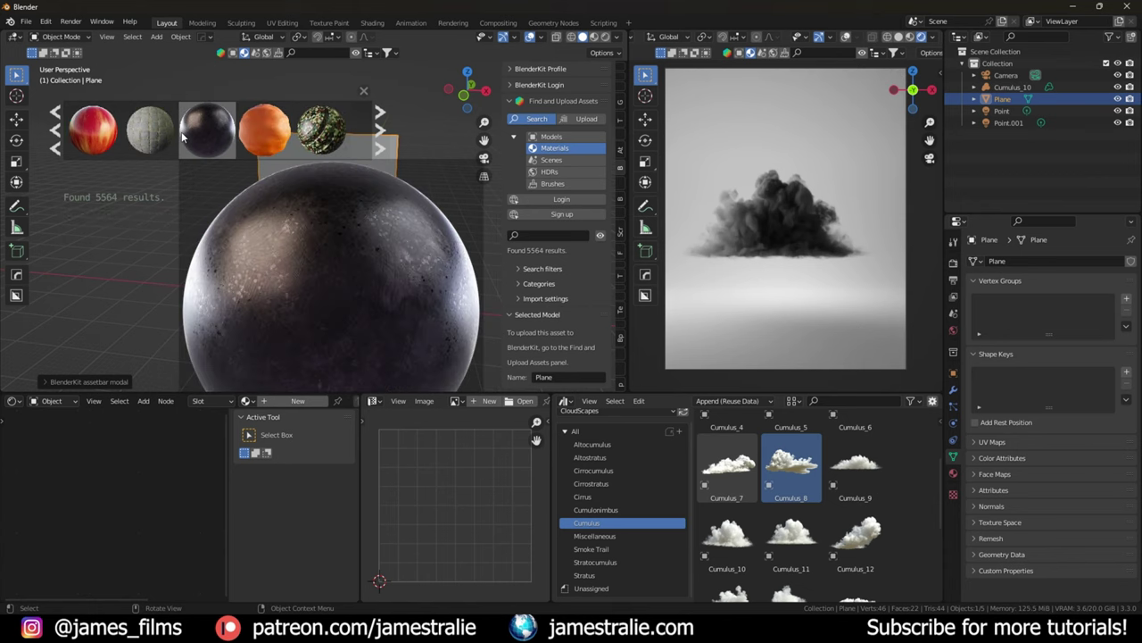
scroll(214, 138, down, 10)
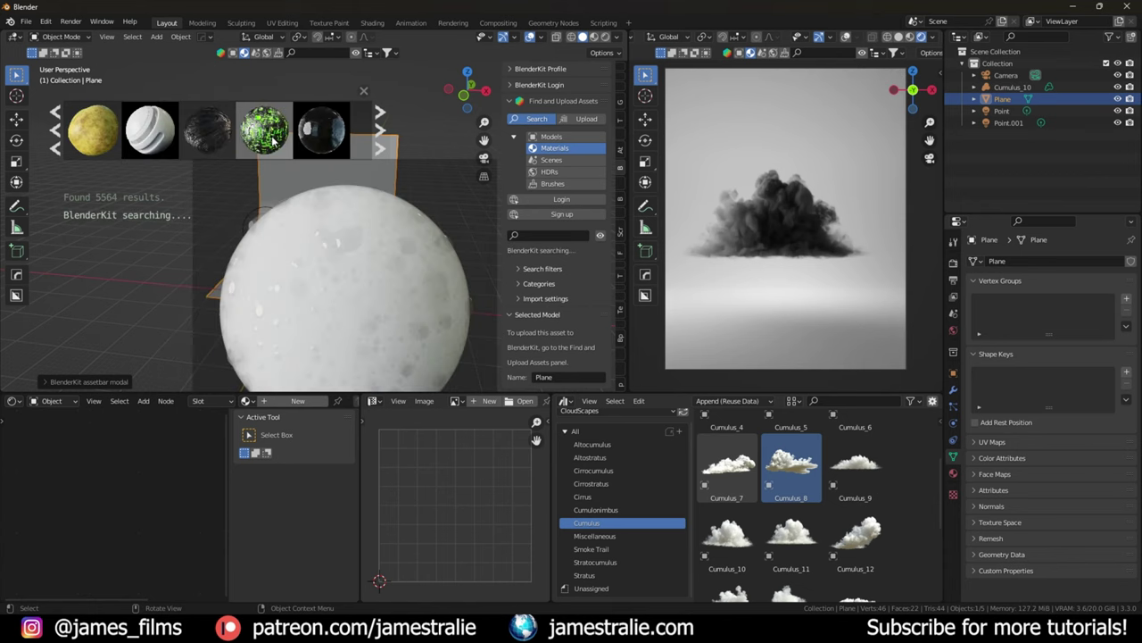
drag(319, 132, 310, 278)
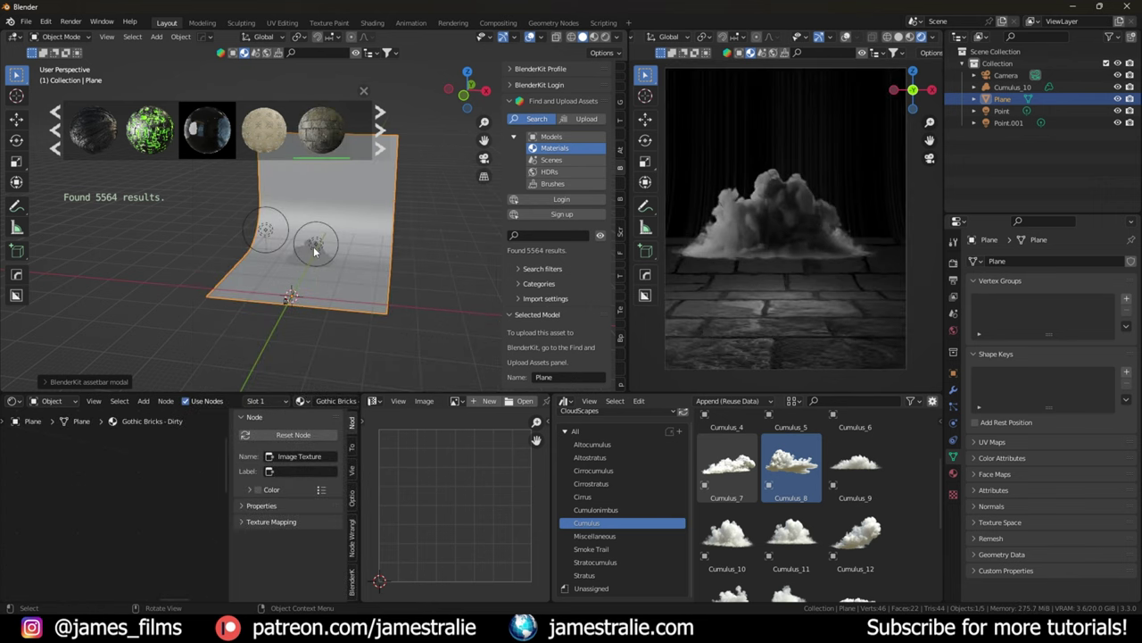
Step: Unwrap the UVs of all faces of the backdrop plane and return it to Object Mode
key(Tab)
key(a)
key(u)
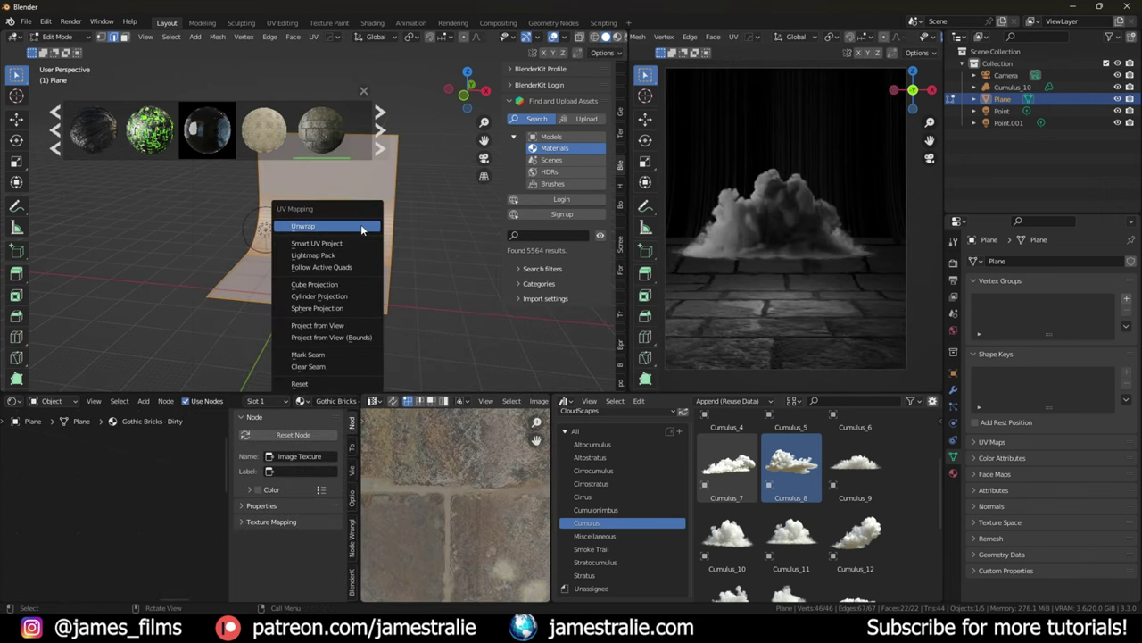
click(361, 225)
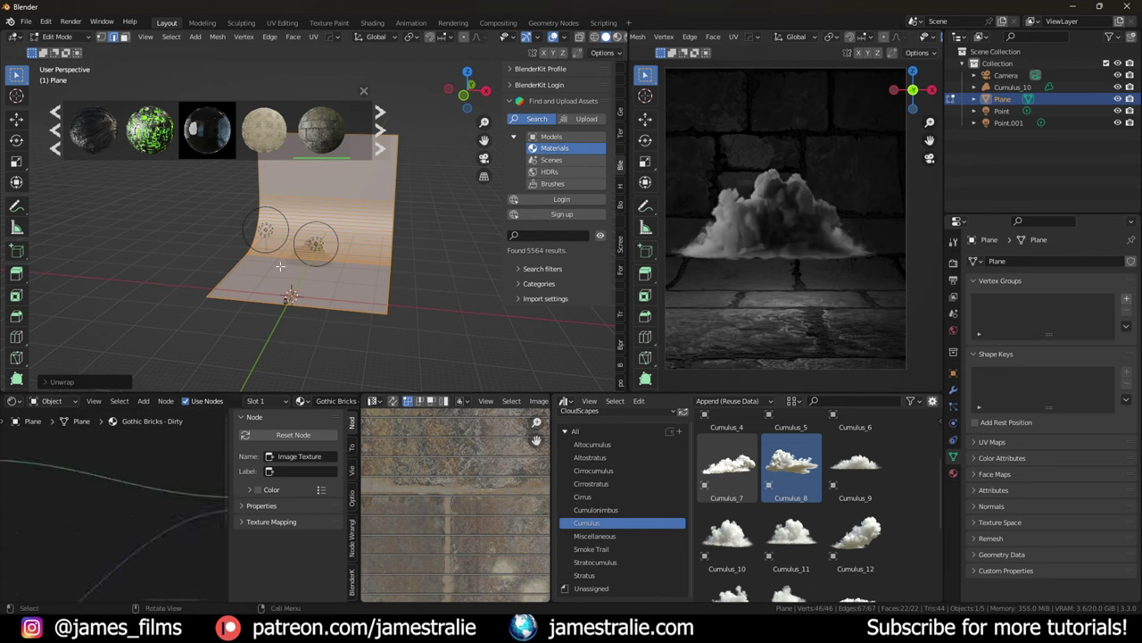
key(Tab)
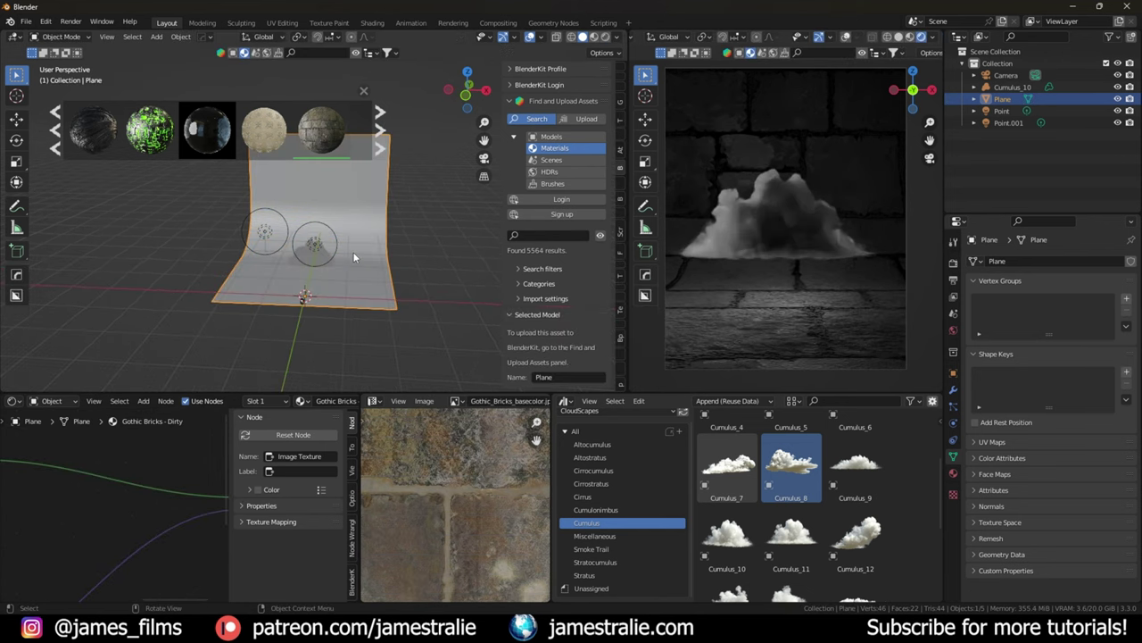
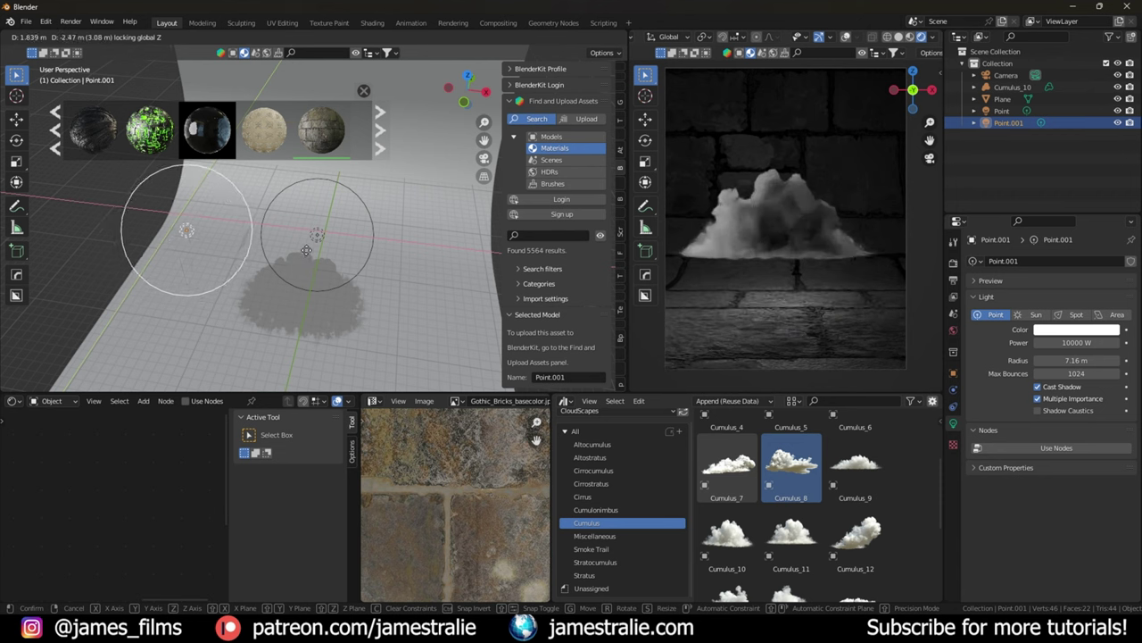
Step: Reposition the Point.001 light horizontally with its Z height locked, compare the render with it hidden, and close the material asset bar
click(312, 262)
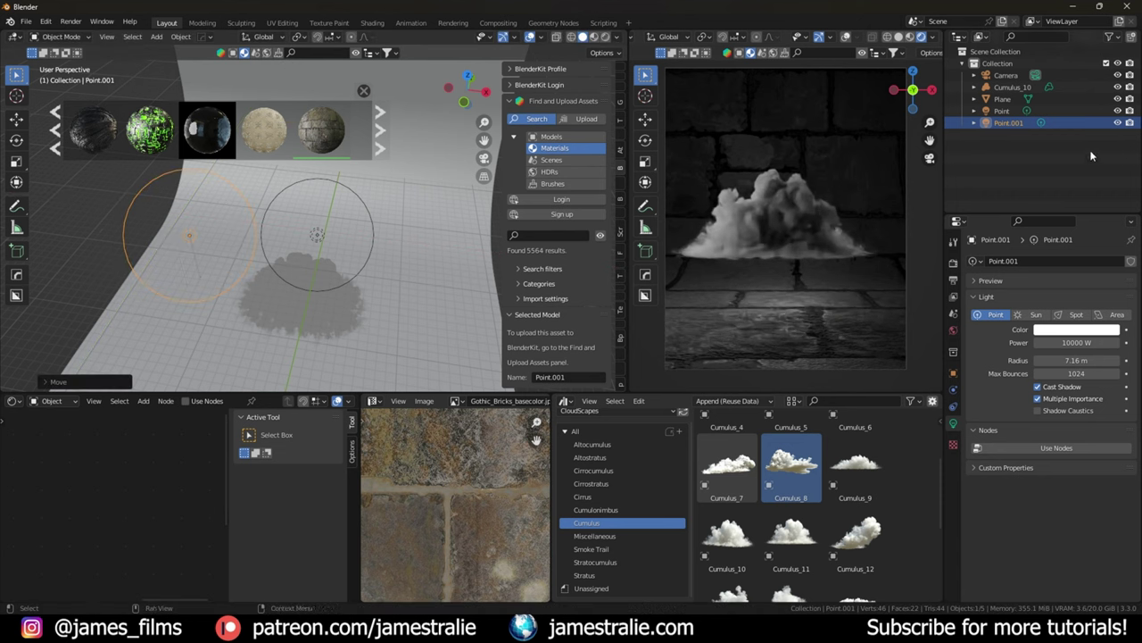
click(1119, 124)
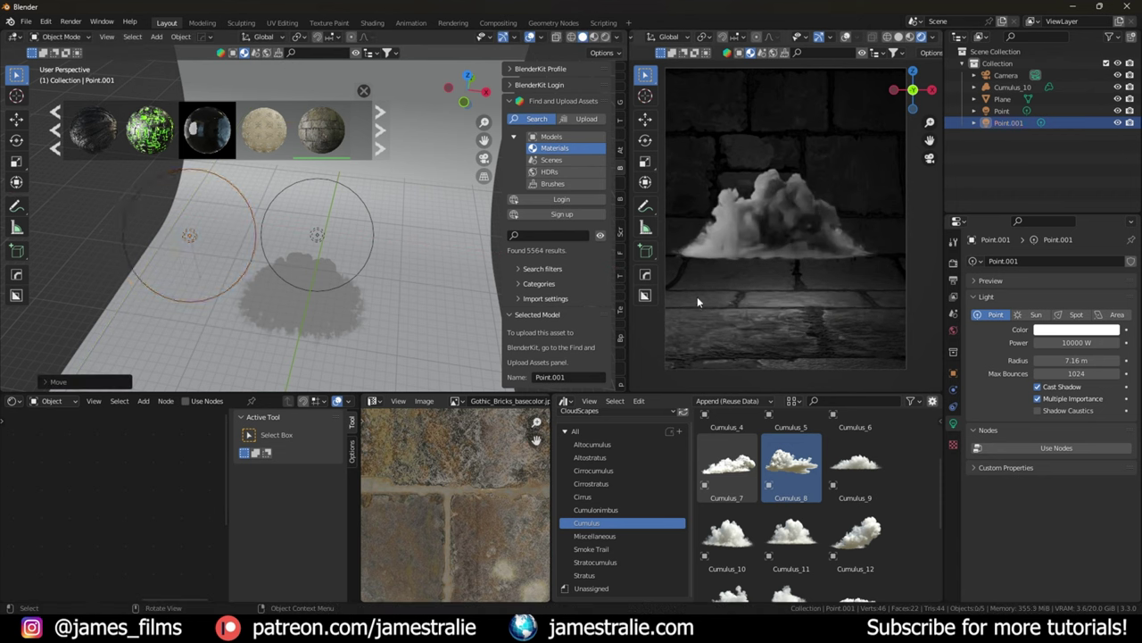
middle_drag(257, 309, 300, 252)
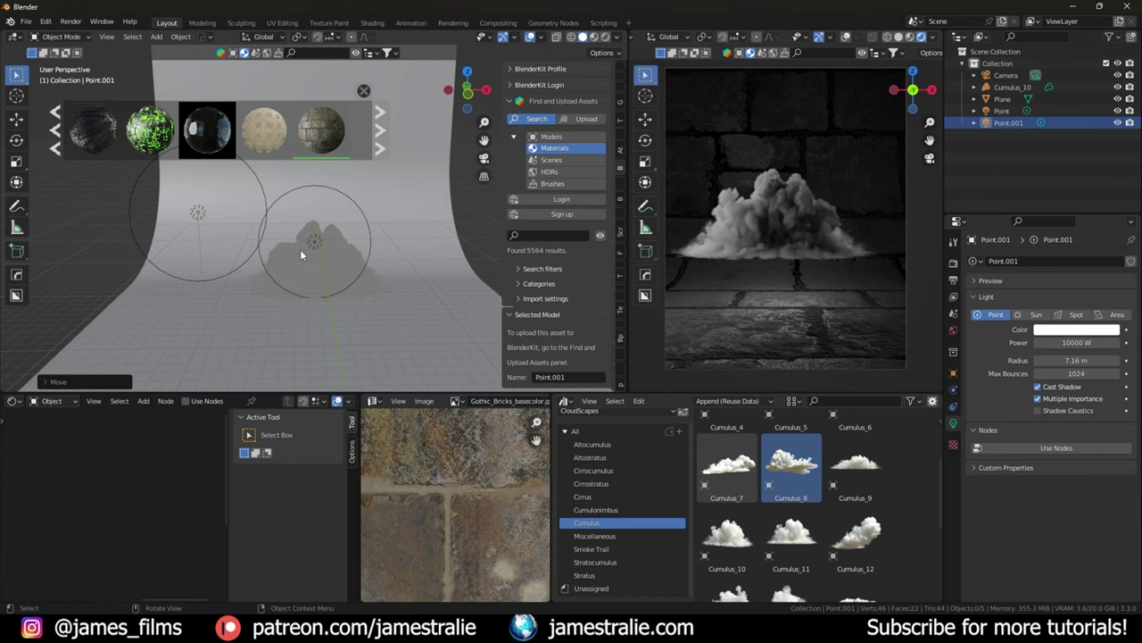
click(364, 90)
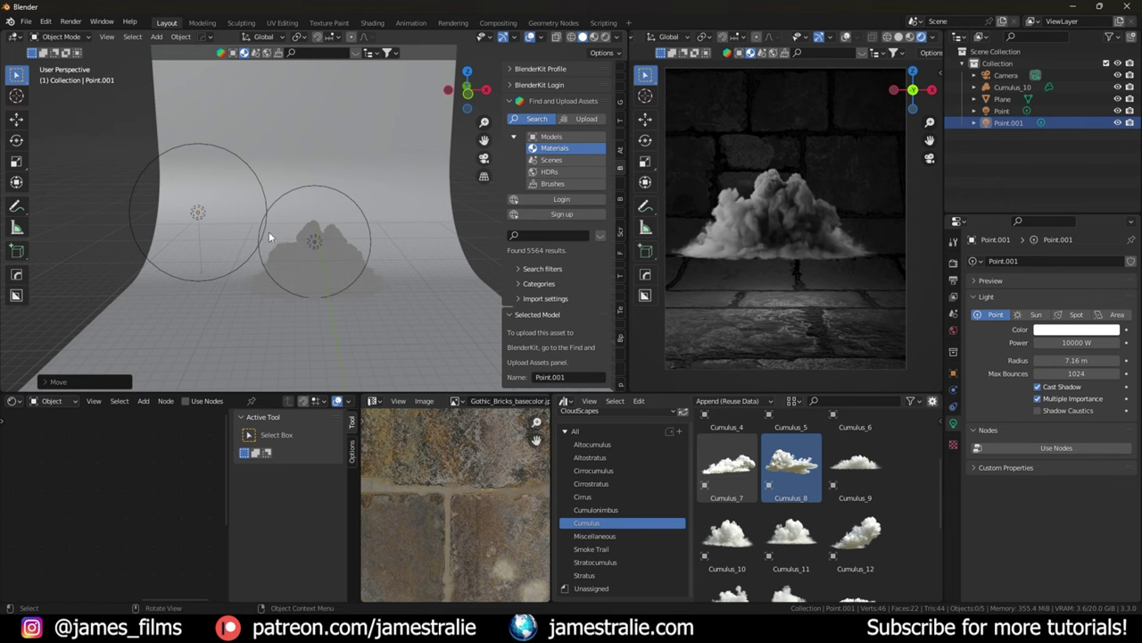
middle_drag(280, 254, 239, 280)
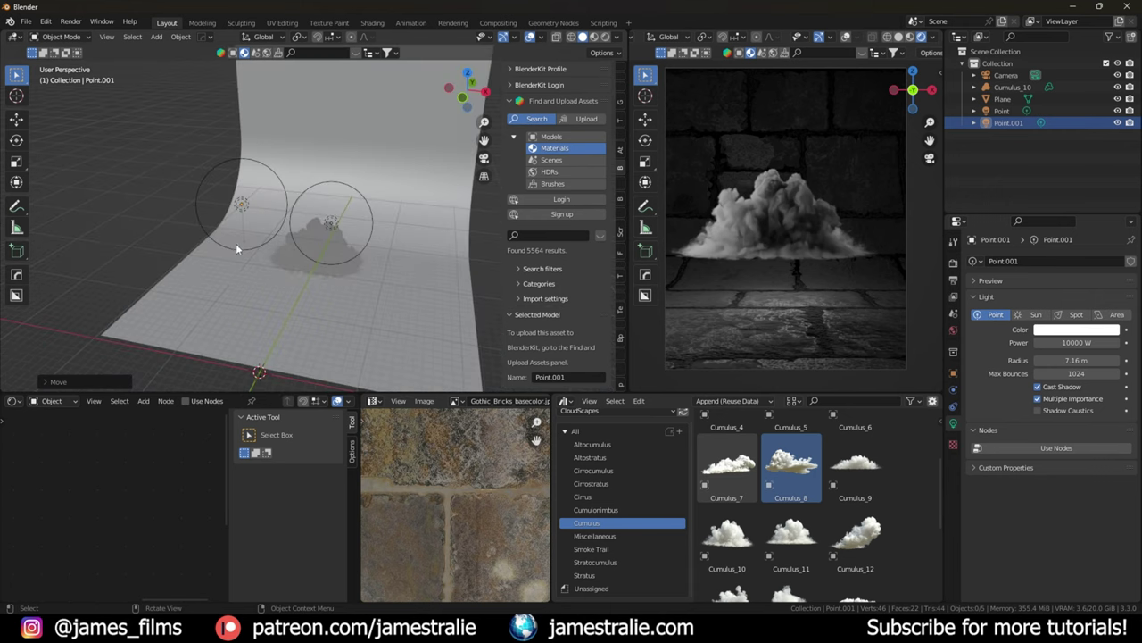
Step: Show the Ray Visibility options in the object properties of the Point.001 light
click(247, 198)
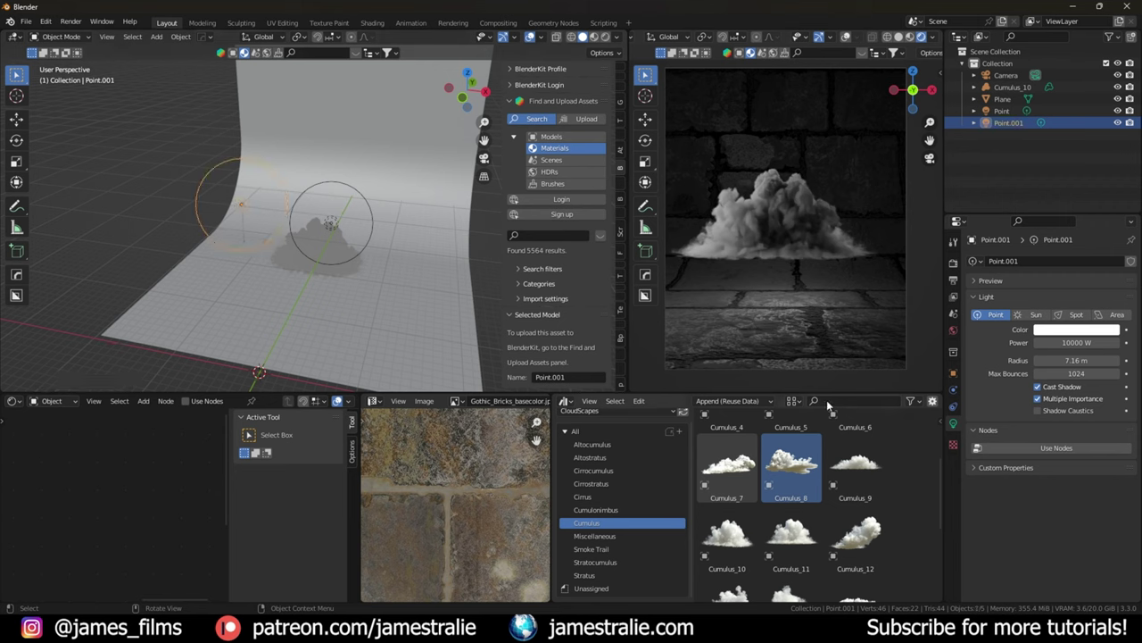
click(953, 375)
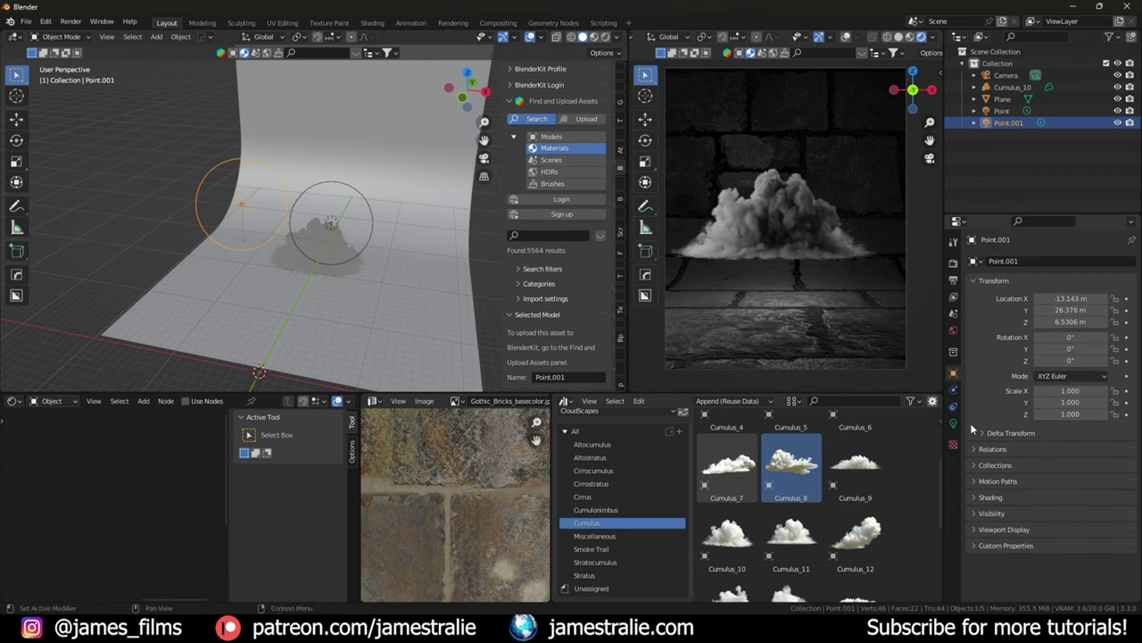
click(983, 512)
scroll(986, 500, down, 4)
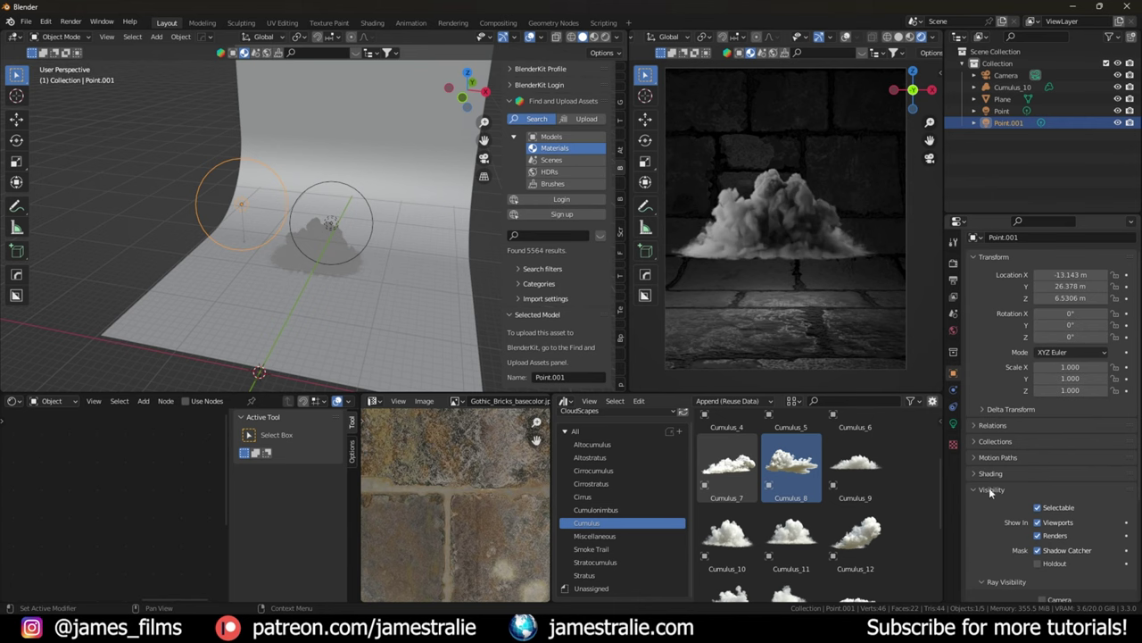
scroll(981, 378, down, 1)
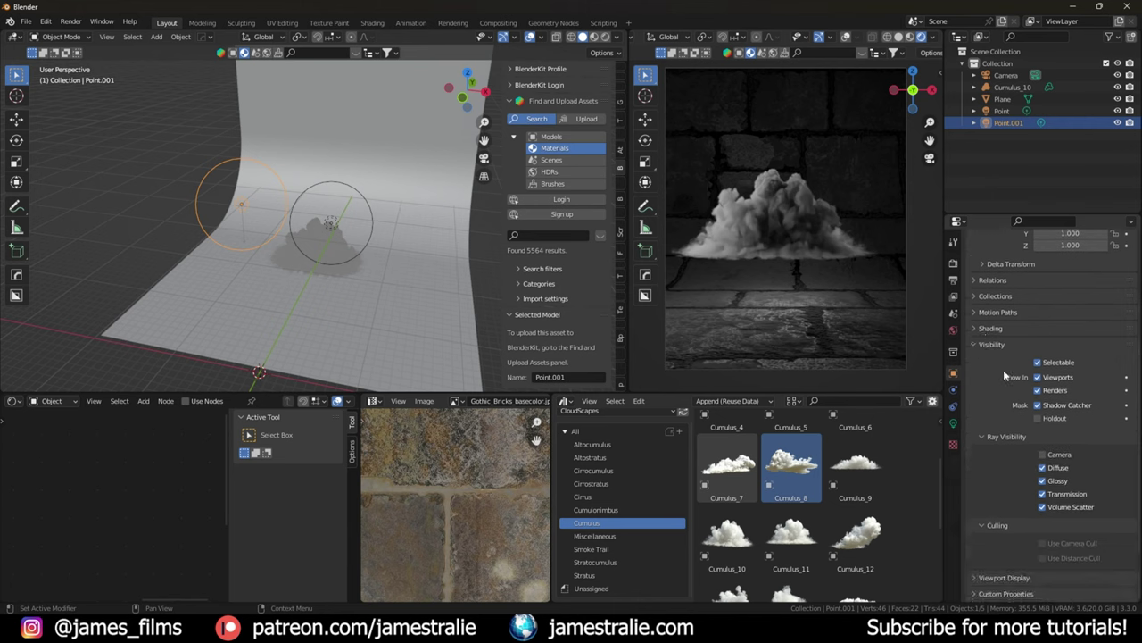
Step: Turn Volume Scatter ray visibility off and back on for Point.001 to compare how the light affects the cloud
click(1042, 507)
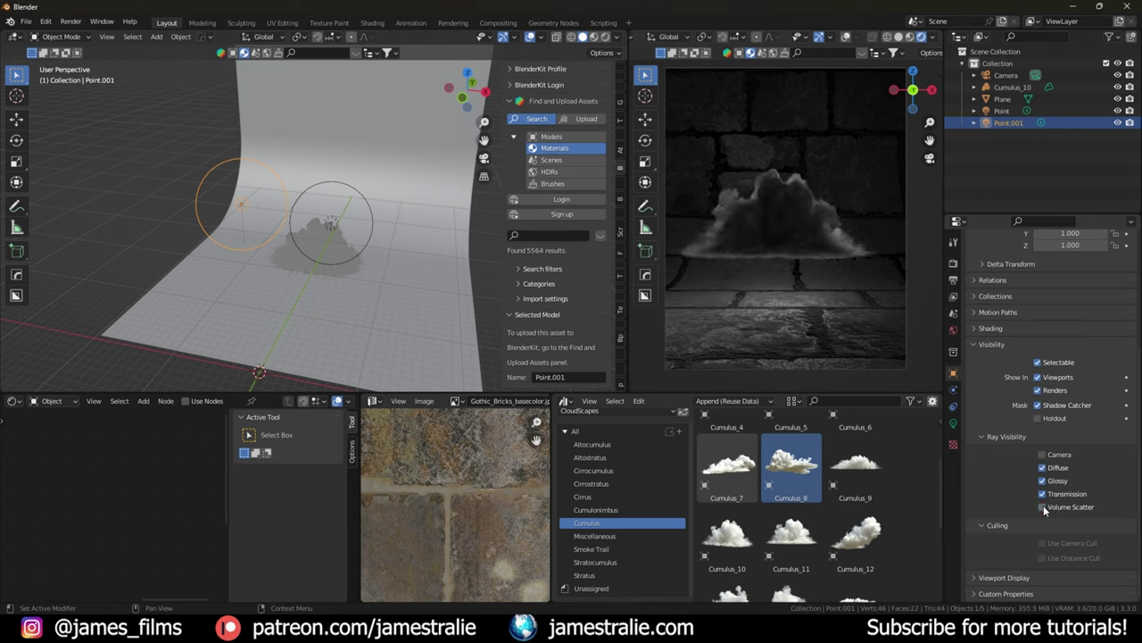
click(1042, 507)
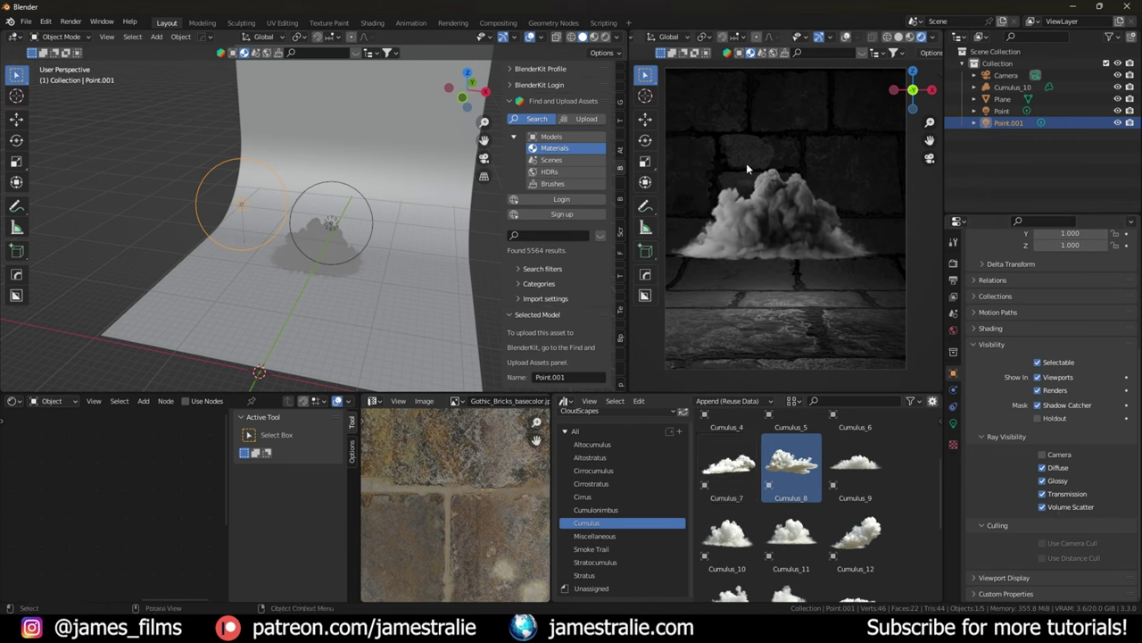
click(1043, 507)
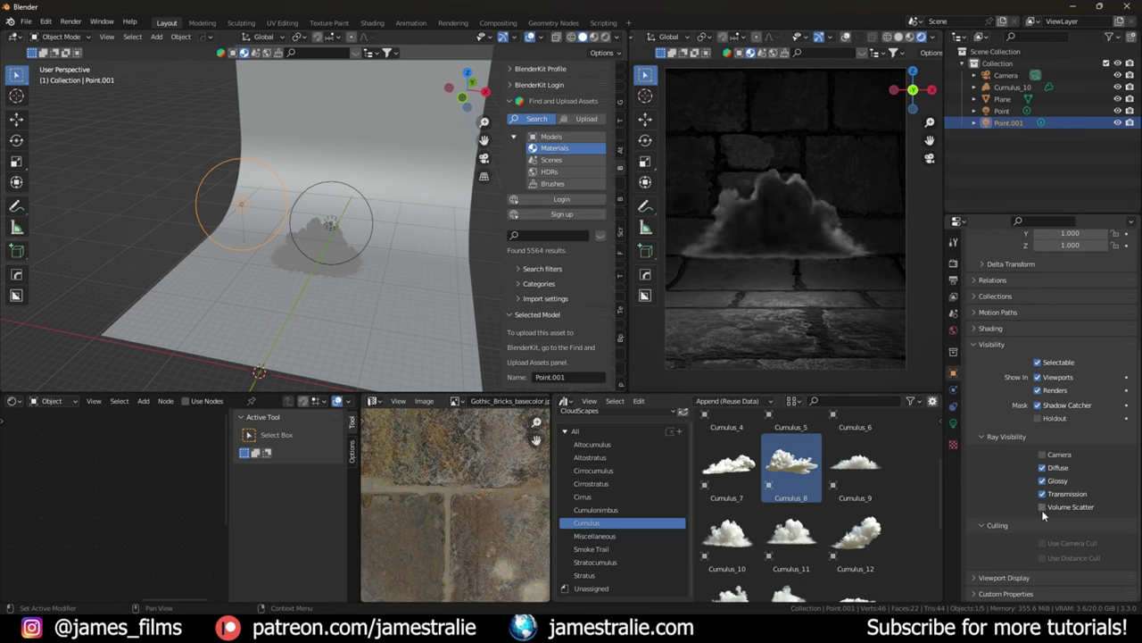
click(1042, 507)
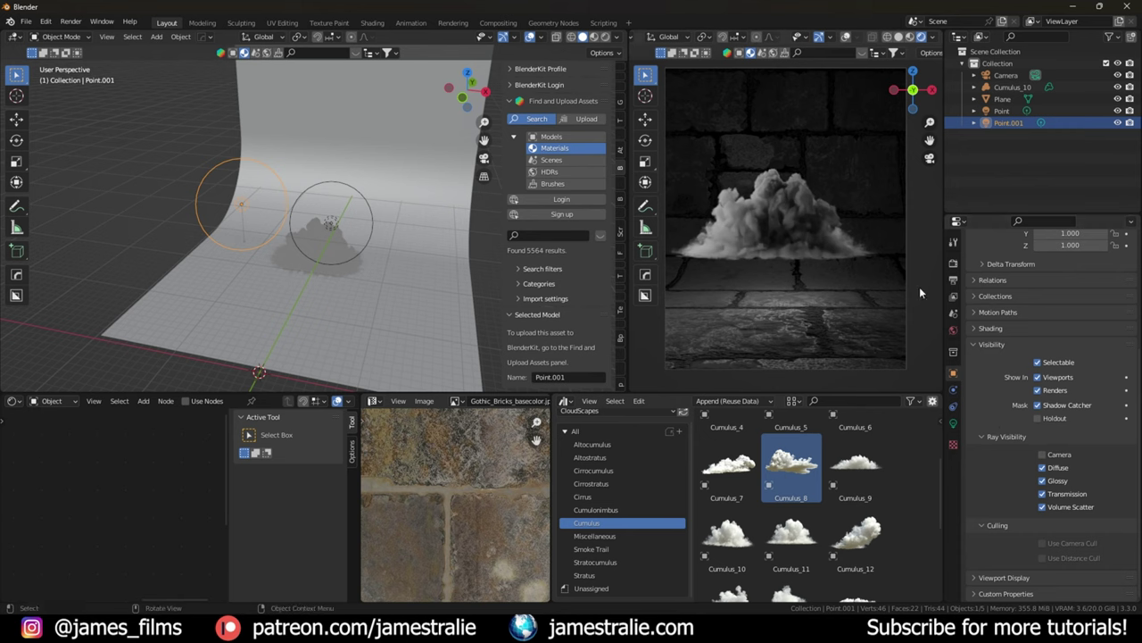
Step: Disable Transmission, Glossy and Diffuse ray visibility for Point.001 so that the light affects only Volume Scatter
click(1041, 455)
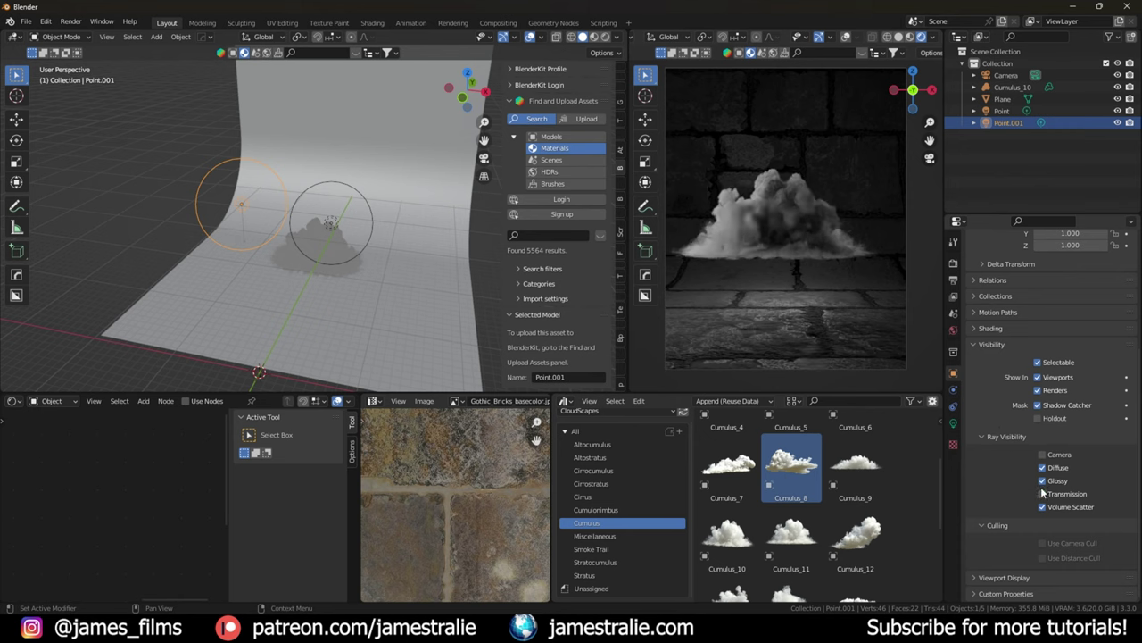
click(1042, 493)
click(1042, 480)
click(1041, 466)
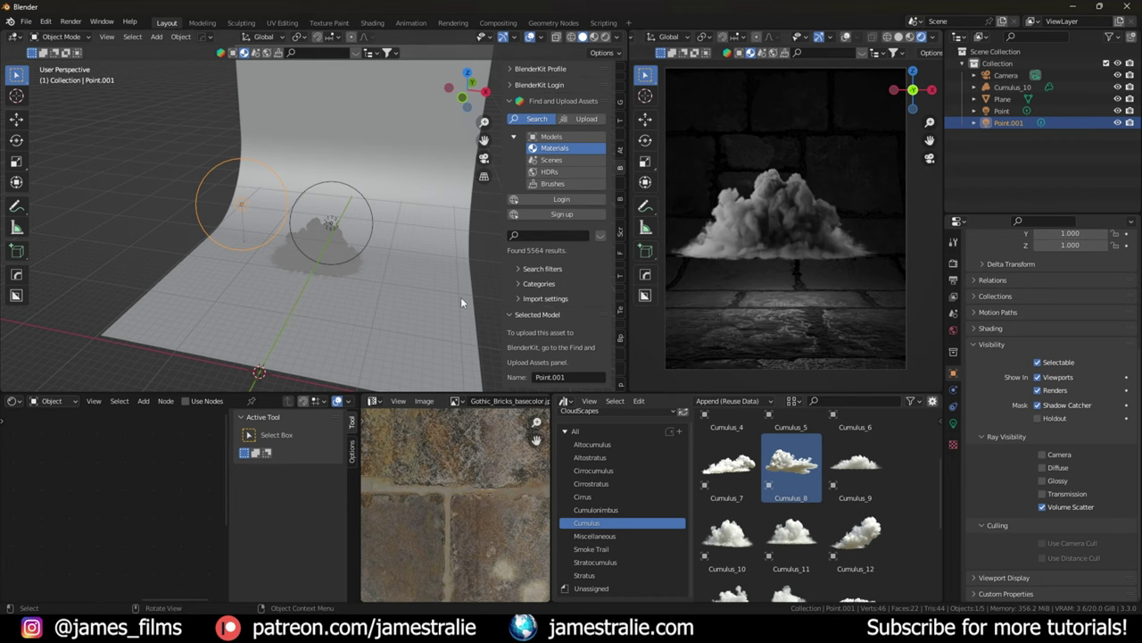
key(KP_6)
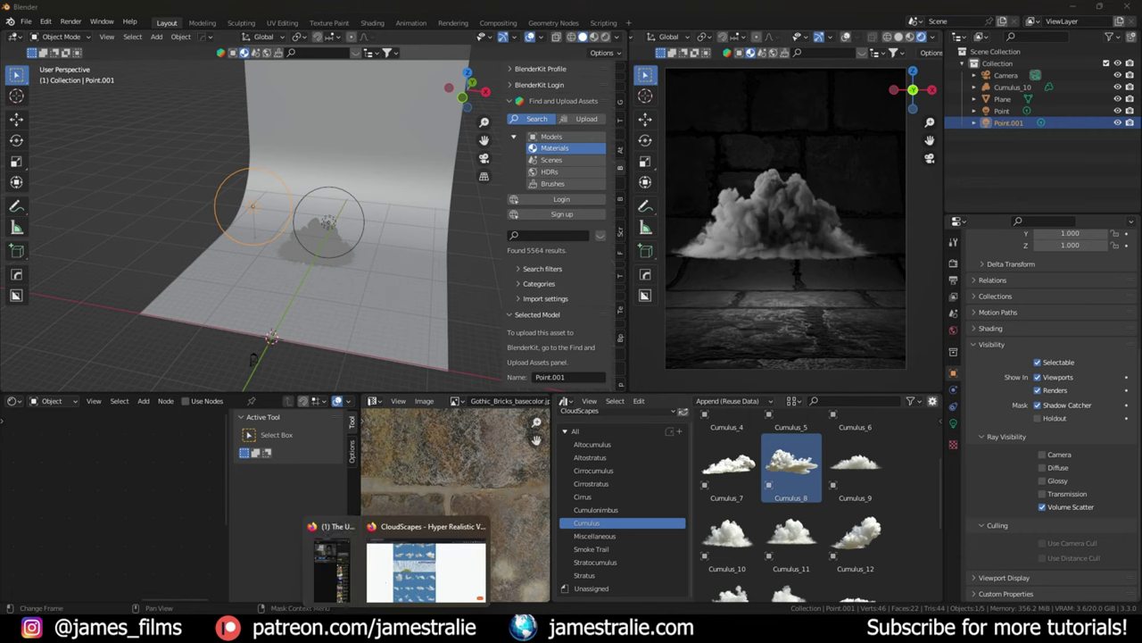
Step: Switch to the Firefox window and review the CloudScapes product page on Blender Market from its top to the launch offer
click(419, 555)
scroll(437, 329, up, 2)
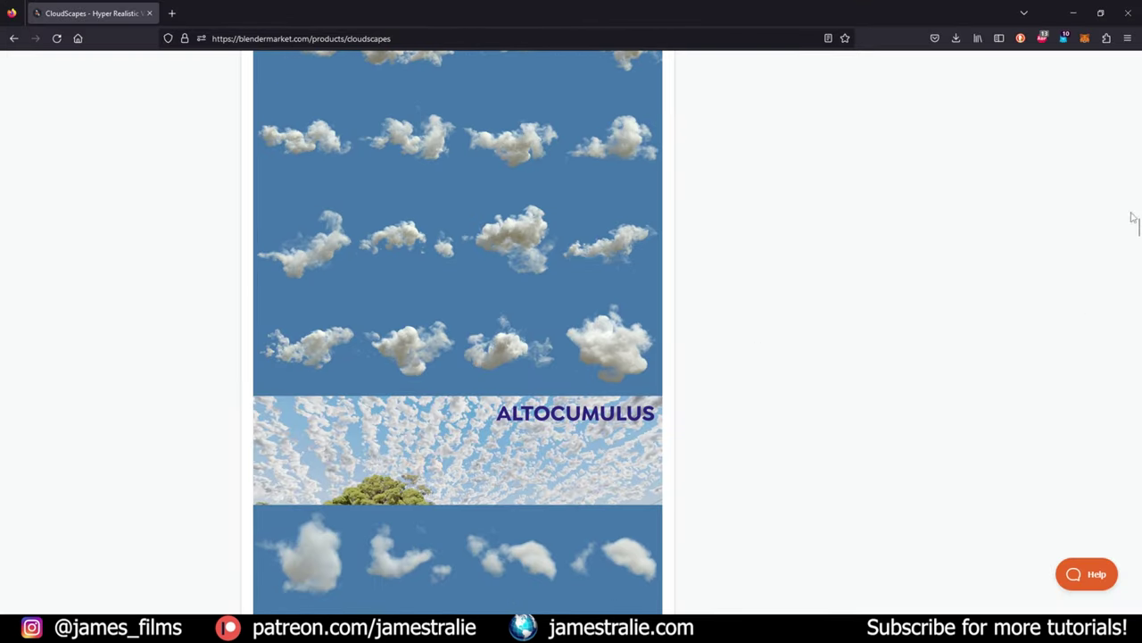
drag(1135, 223, 1135, 57)
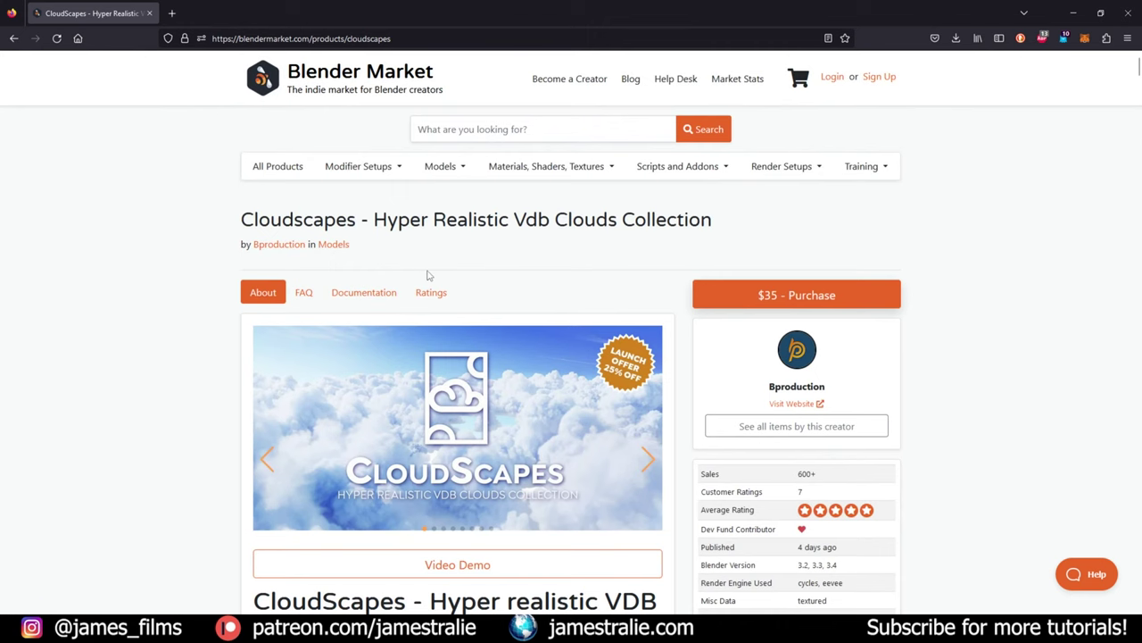
scroll(431, 273, down, 3)
scroll(442, 315, down, 5)
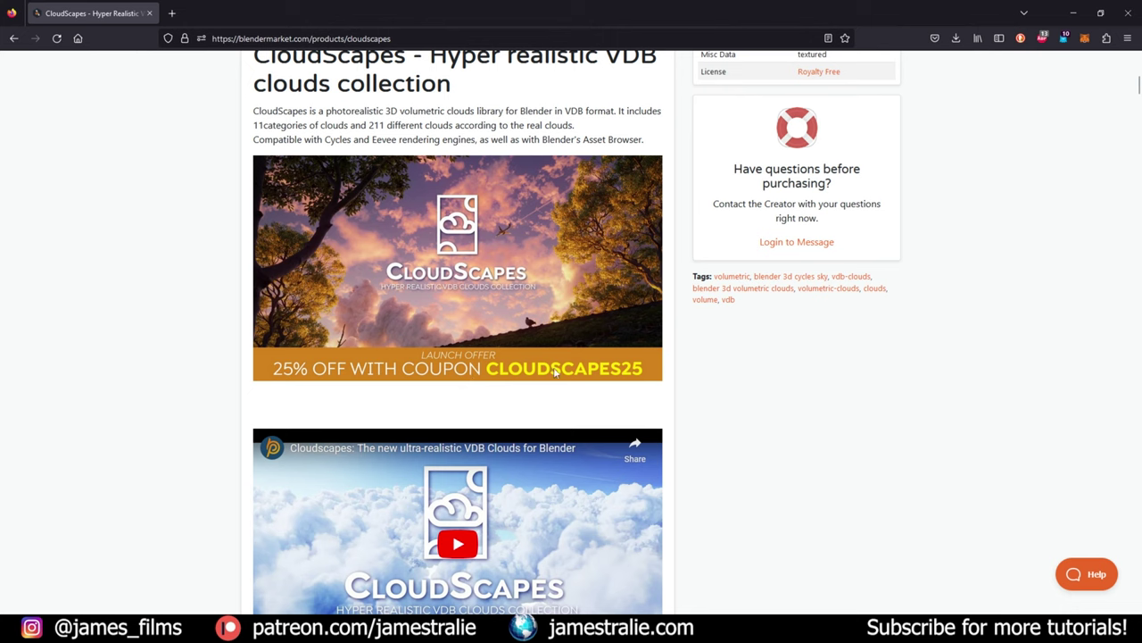
scroll(555, 373, down, 2)
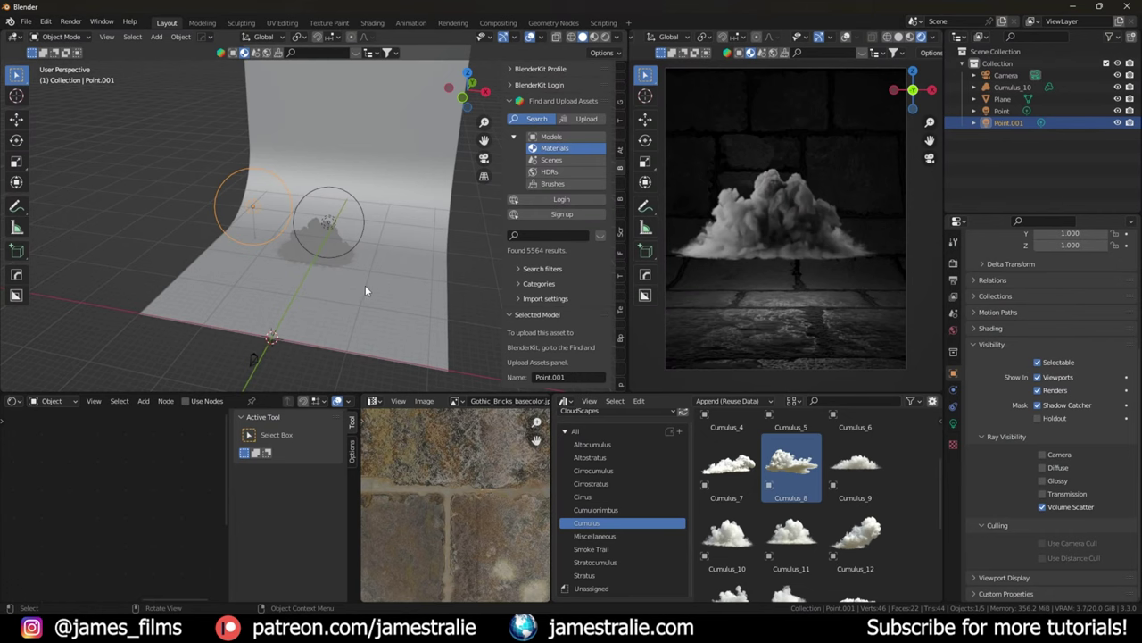
middle_drag(361, 270, 376, 259)
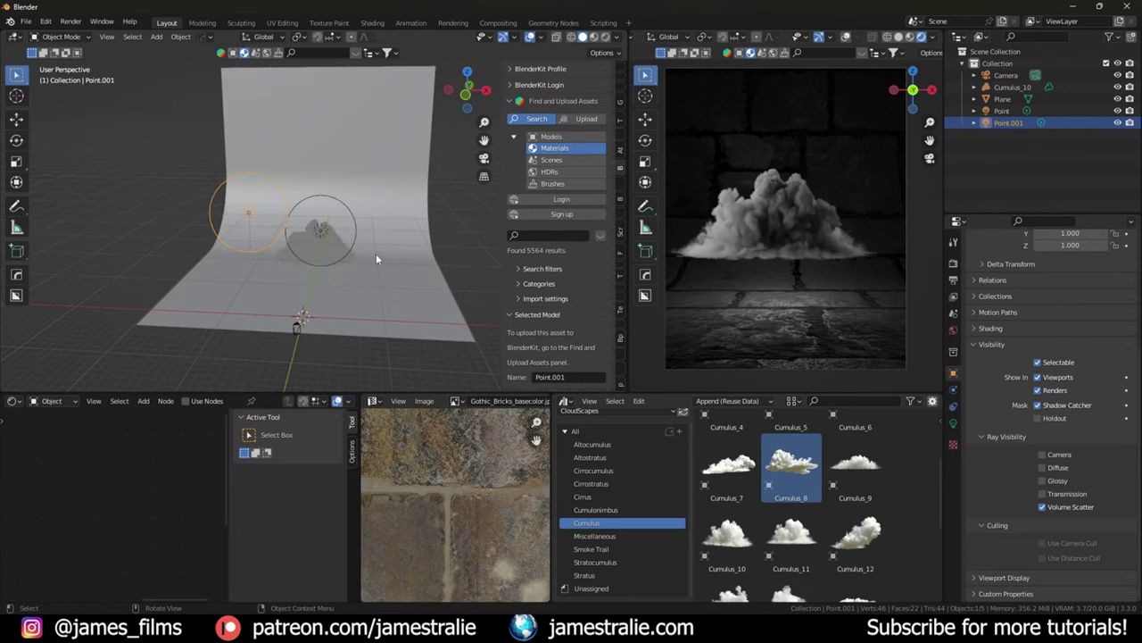
Step: Reposition the Point.001 light beside the cloud, moving it only in the horizontal plane with its height locked
scroll(376, 250, up, 4)
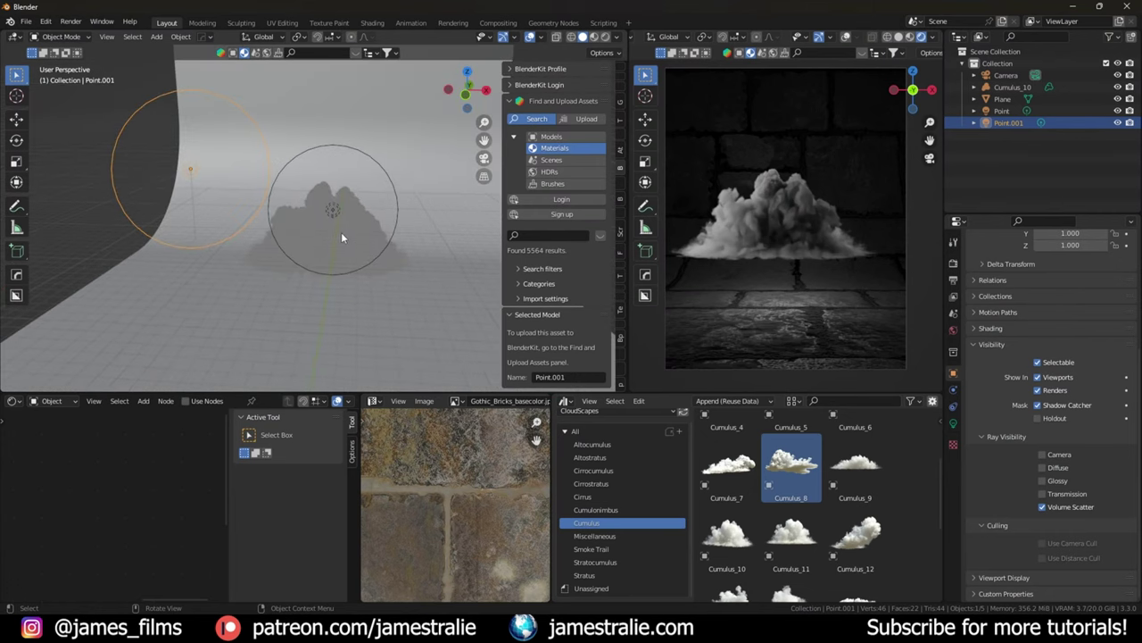
scroll(334, 224, down, 5)
scroll(334, 232, up, 7)
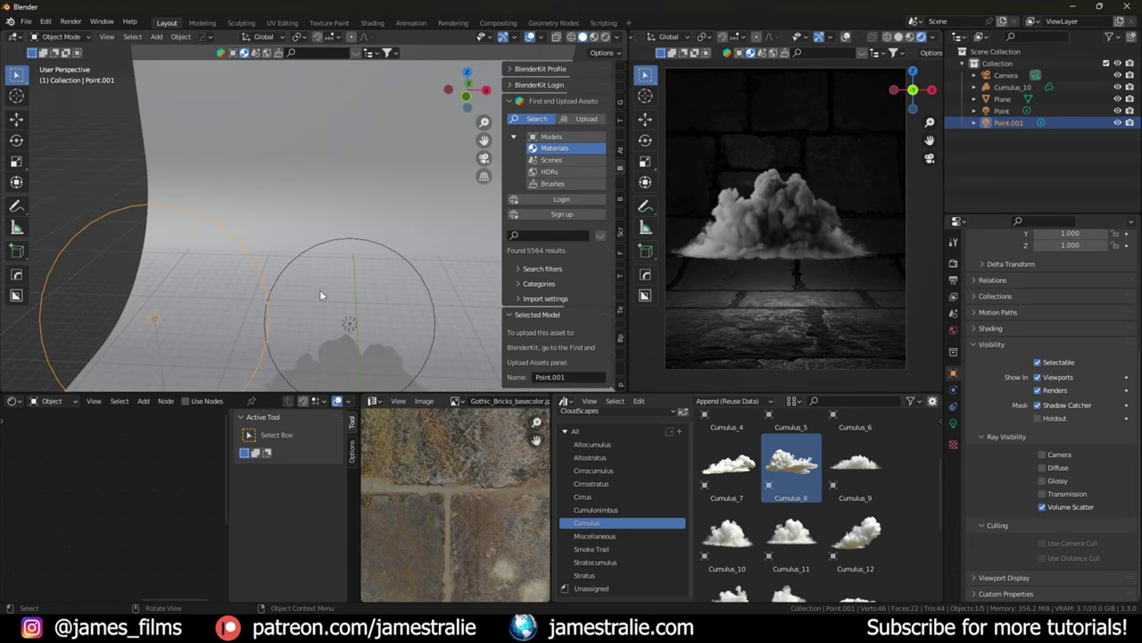
middle_drag(314, 178, 248, 200)
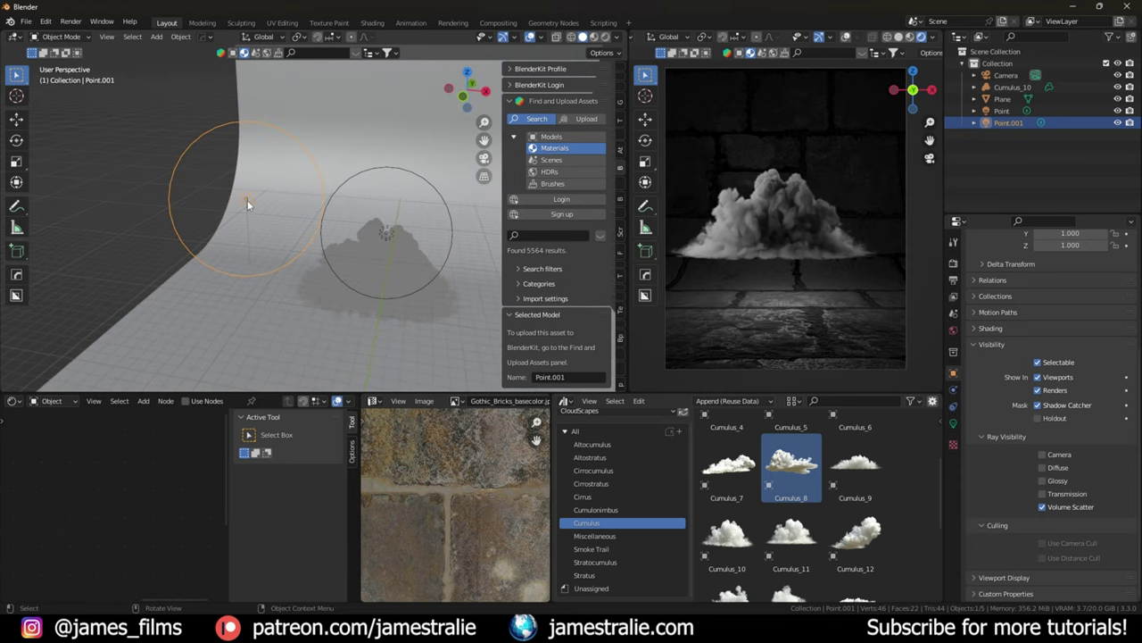
key(g)
key(shift+z)
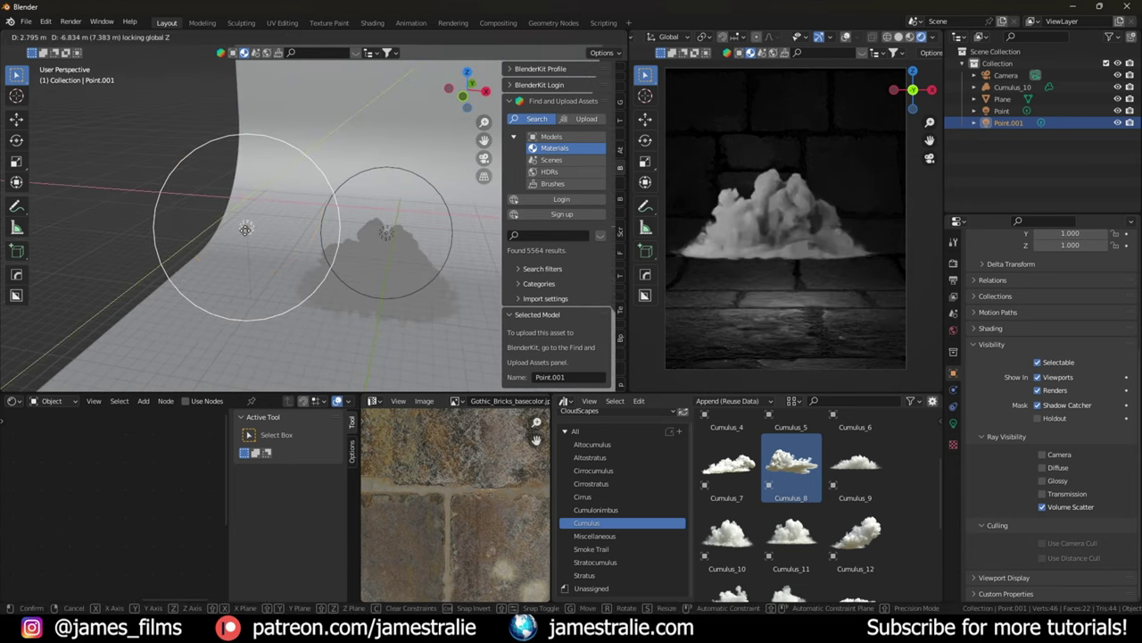
click(268, 224)
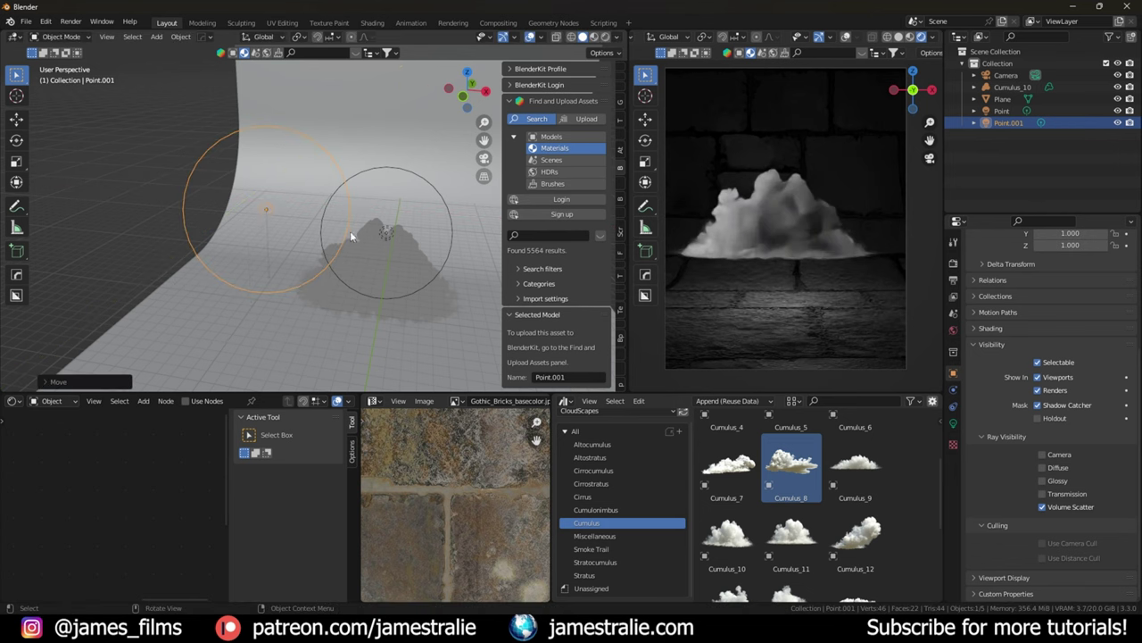
key(g)
key(shift+z)
click(333, 230)
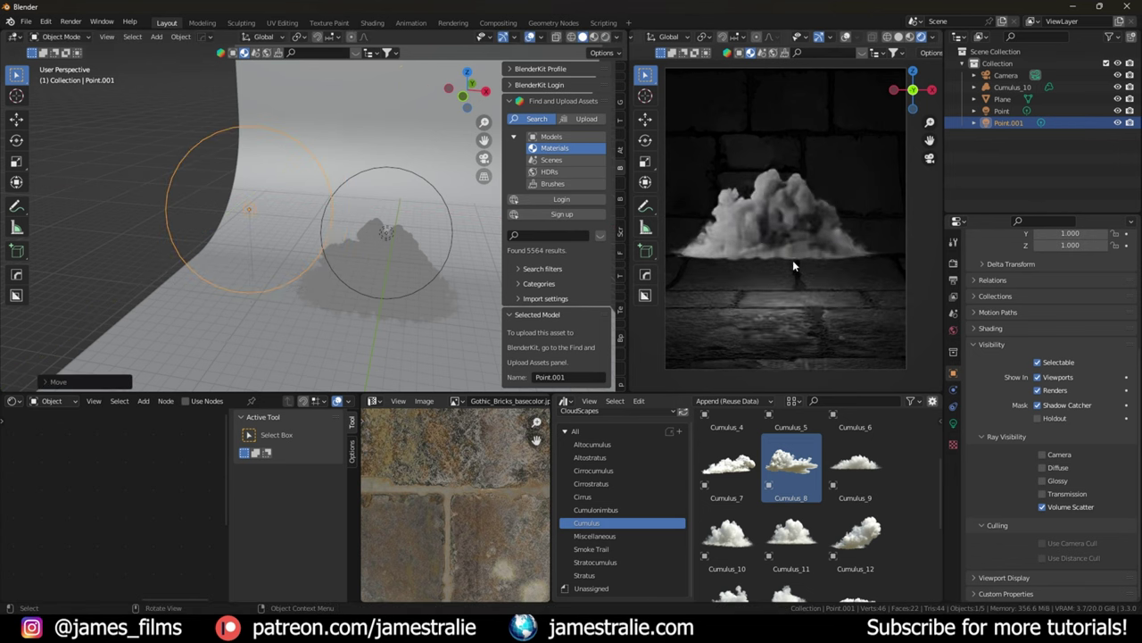
Step: Set the viewport volume step rate to 0.1 in the render settings and compare the cloud's detail up close and in full frame
scroll(790, 268, up, 1)
scroll(790, 268, up, 2)
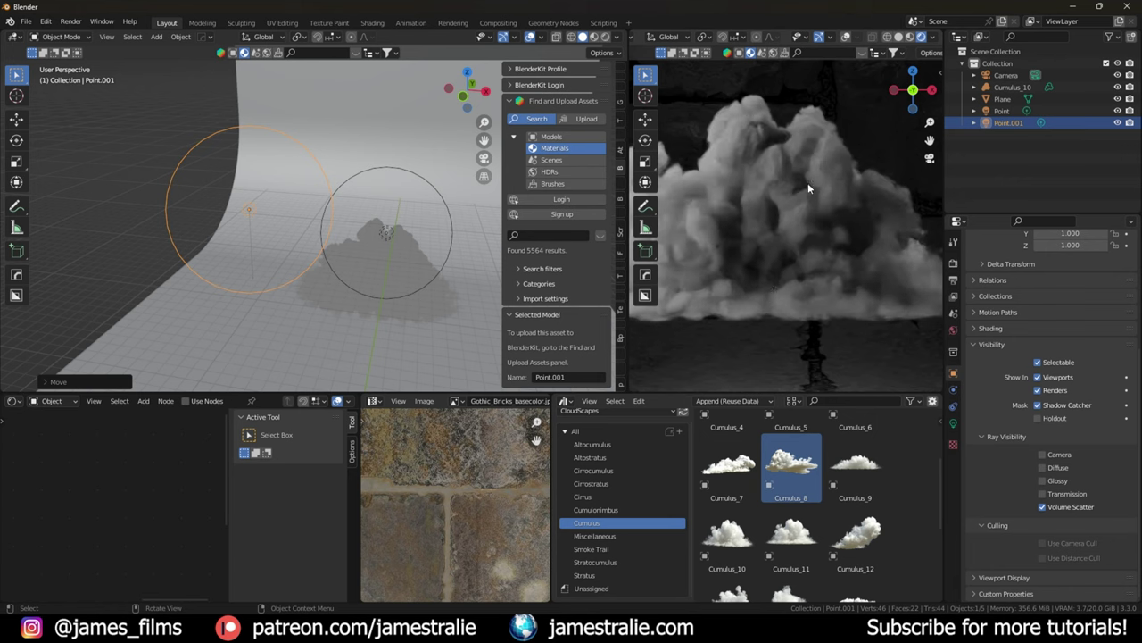
click(953, 265)
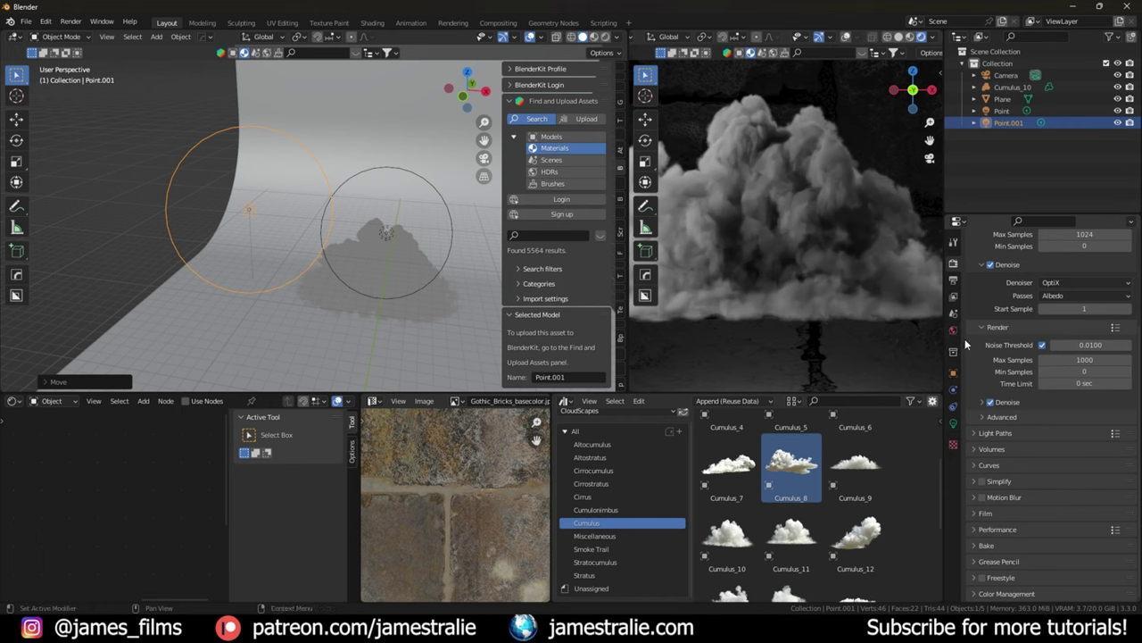
click(979, 448)
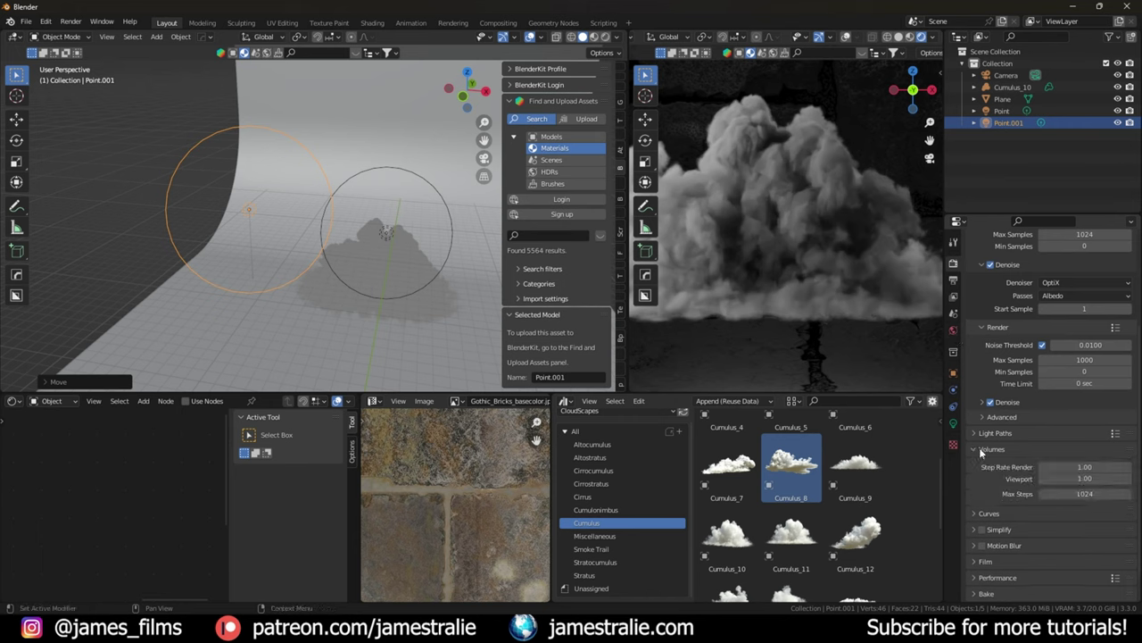
scroll(979, 448, down, 1)
scroll(979, 441, down, 1)
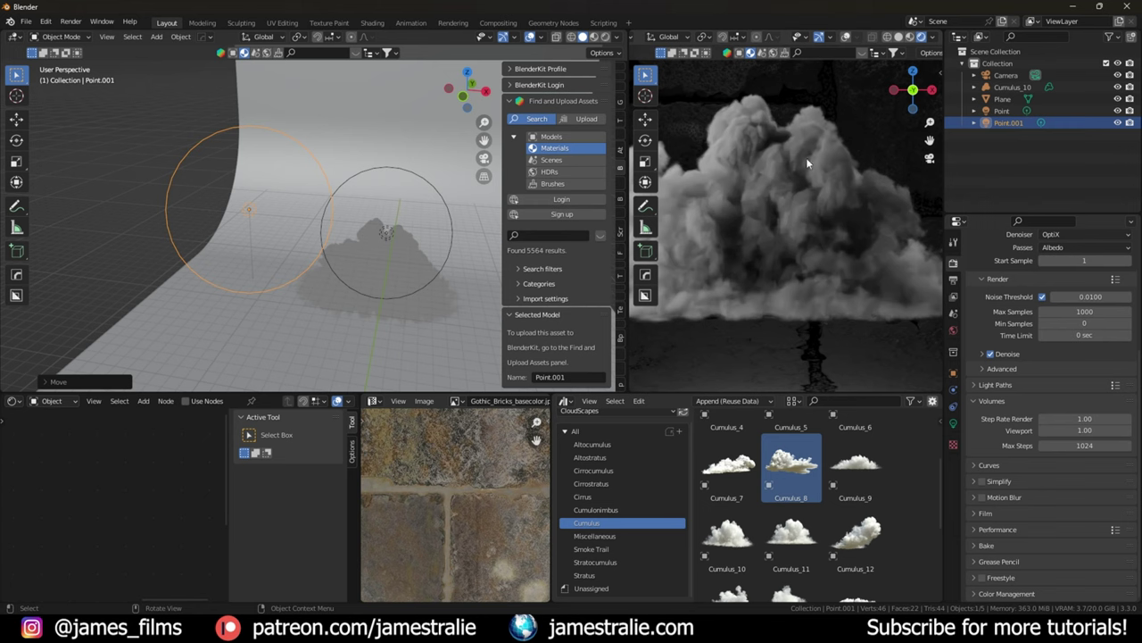
click(1094, 430)
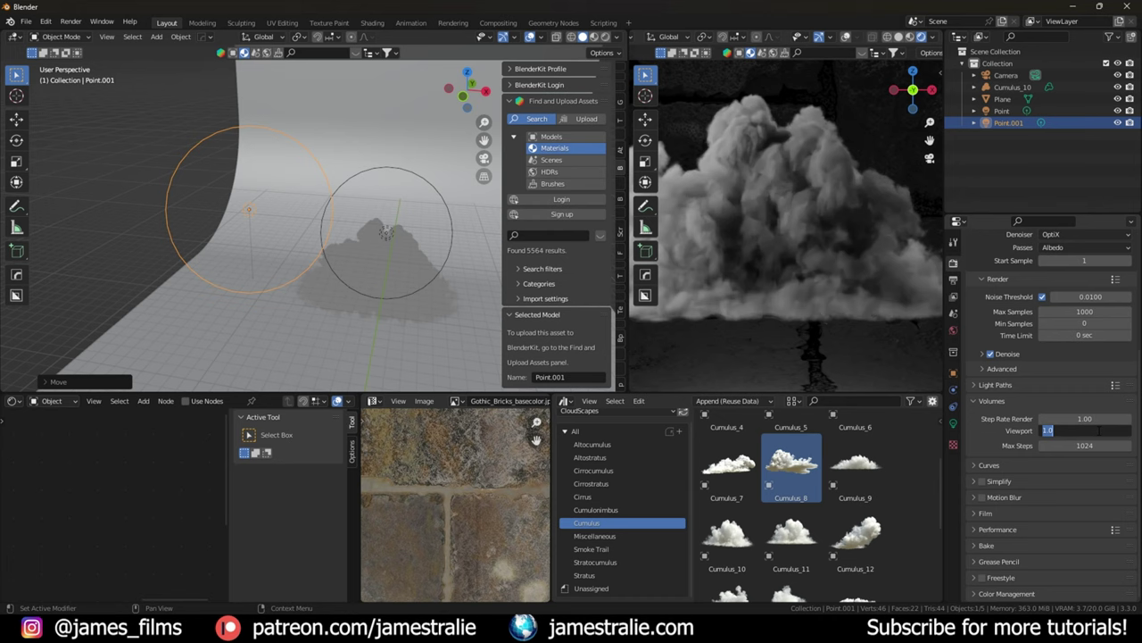
text(0.1)
key(Return)
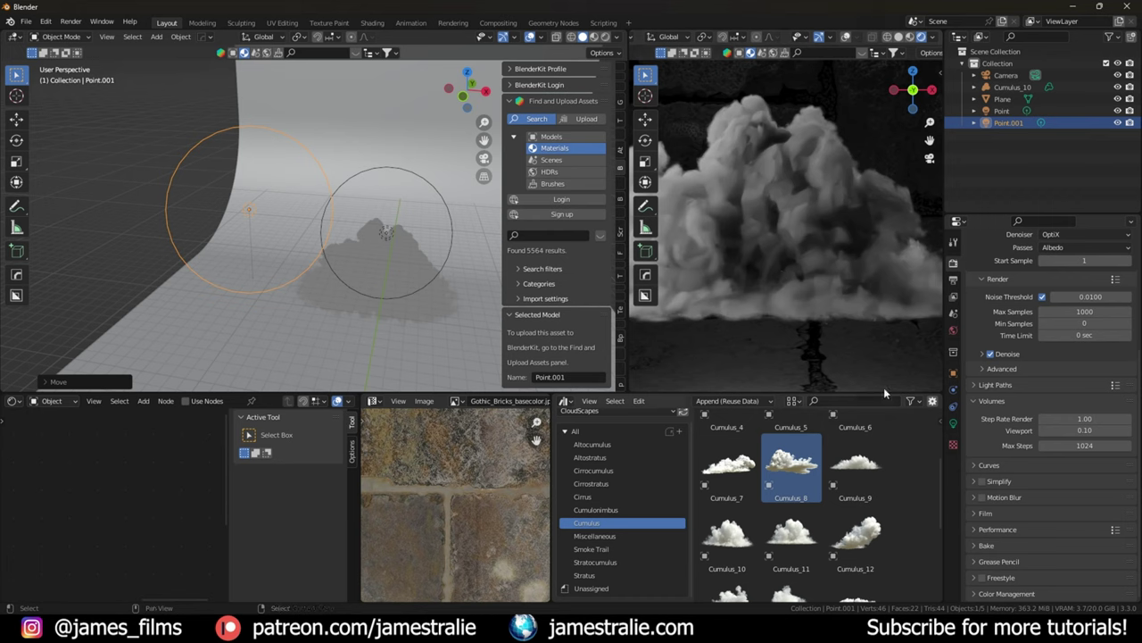
key(KP_0)
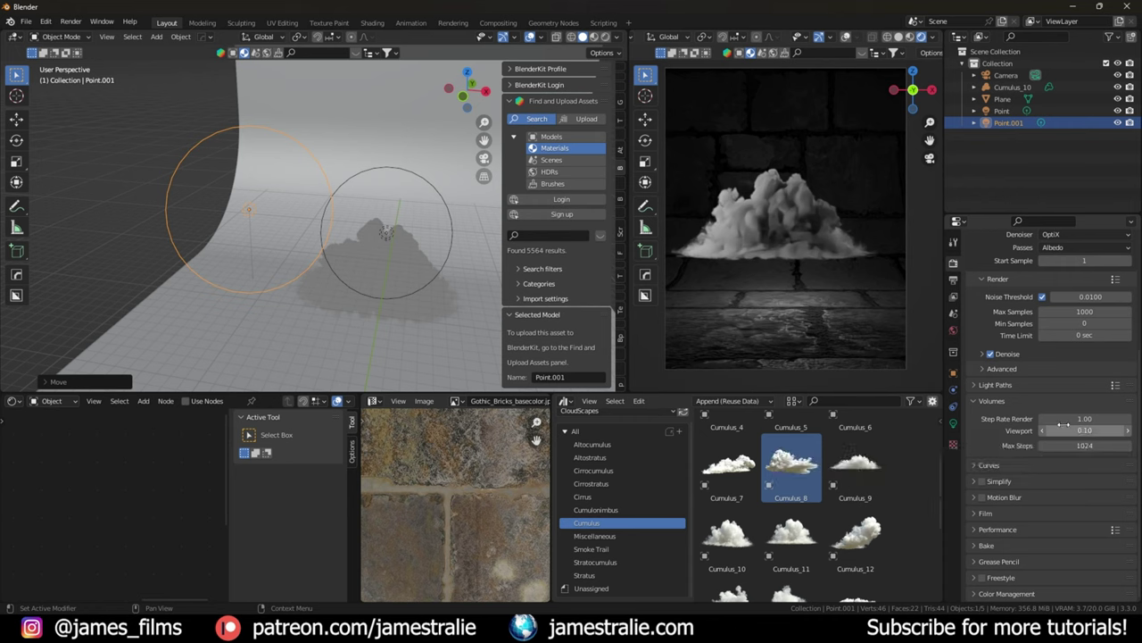
Step: Set the viewport volume step rate back to 1 and collapse the volume settings
double_click(1077, 430)
text(1)
key(Return)
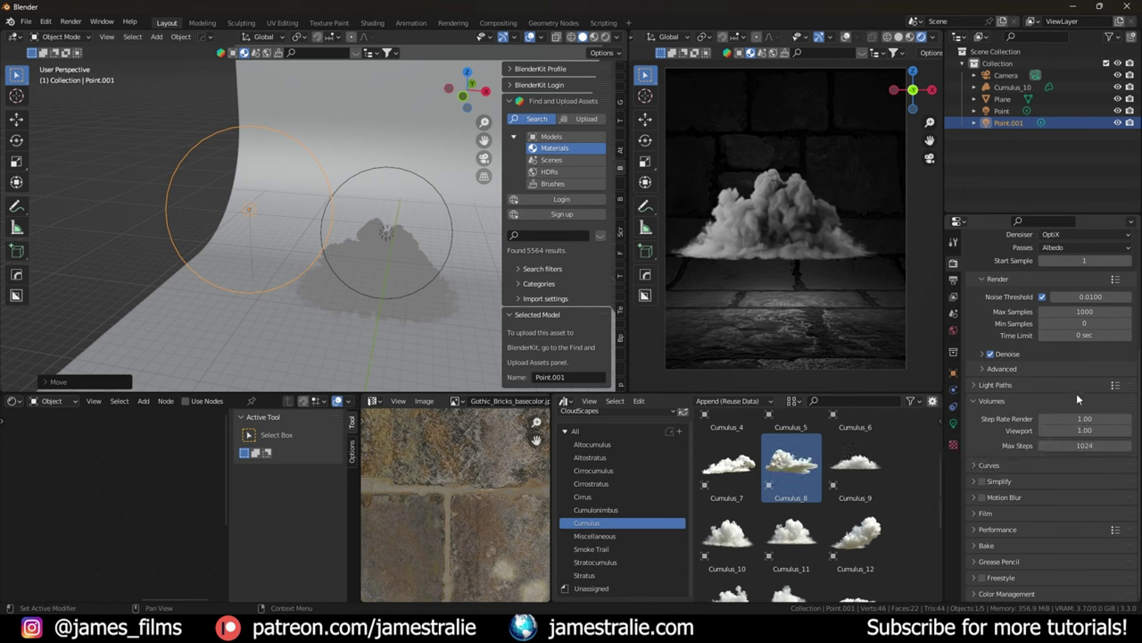
click(974, 400)
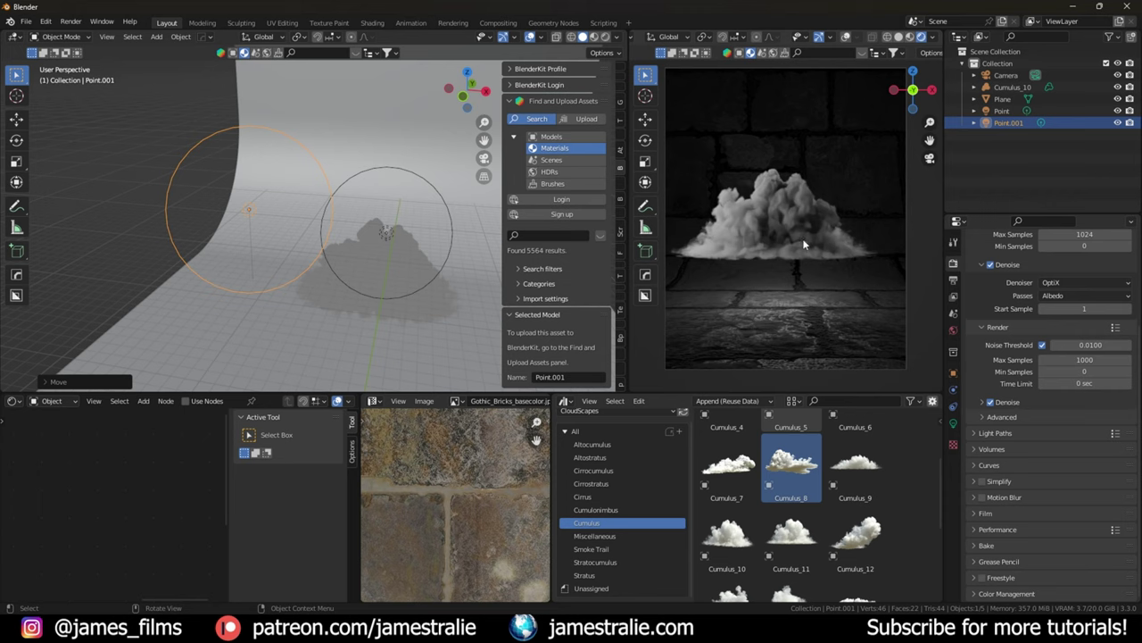
Step: Limit the rendered camera view to a small region over the cloud's upper left part and enlarge that area
scroll(805, 228, down, 1)
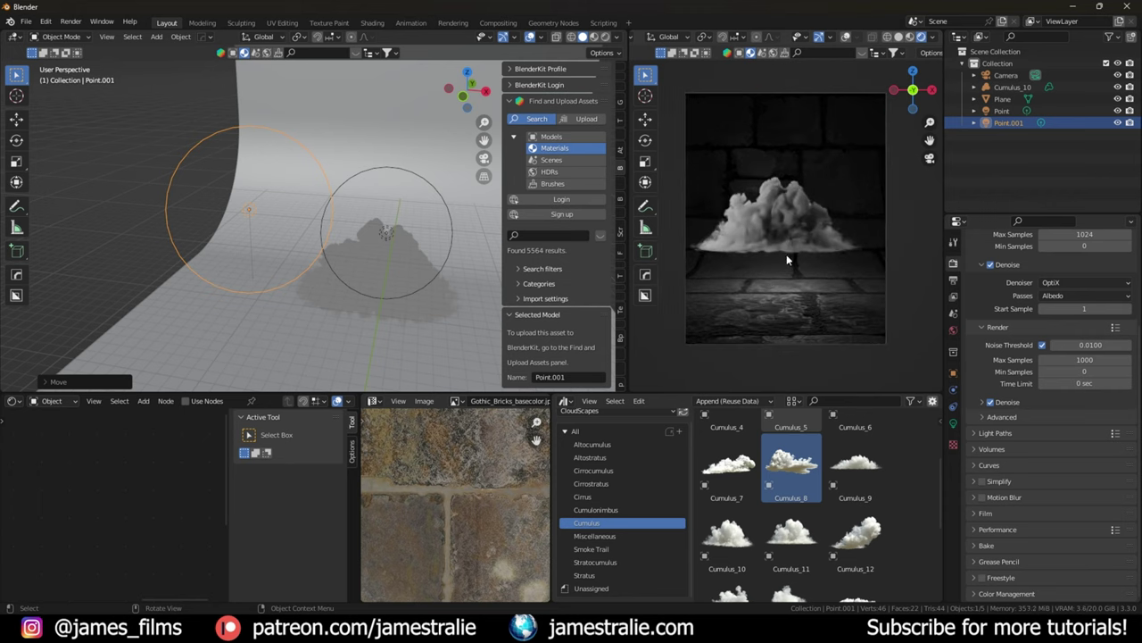
key(ctrl)
key(ctrl+b)
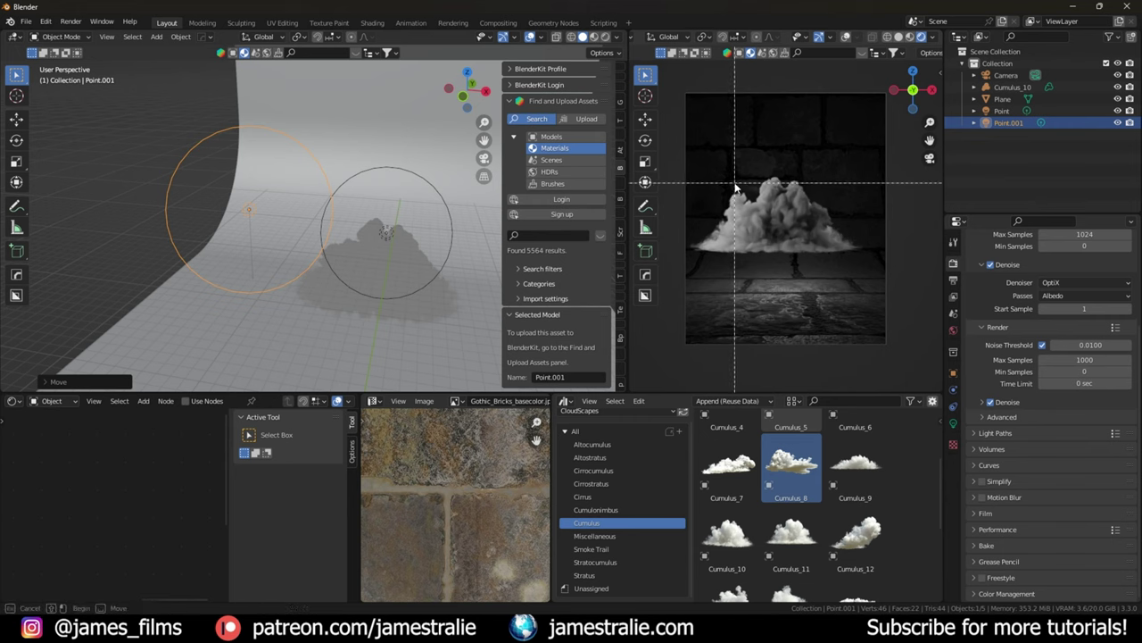
drag(735, 179, 777, 228)
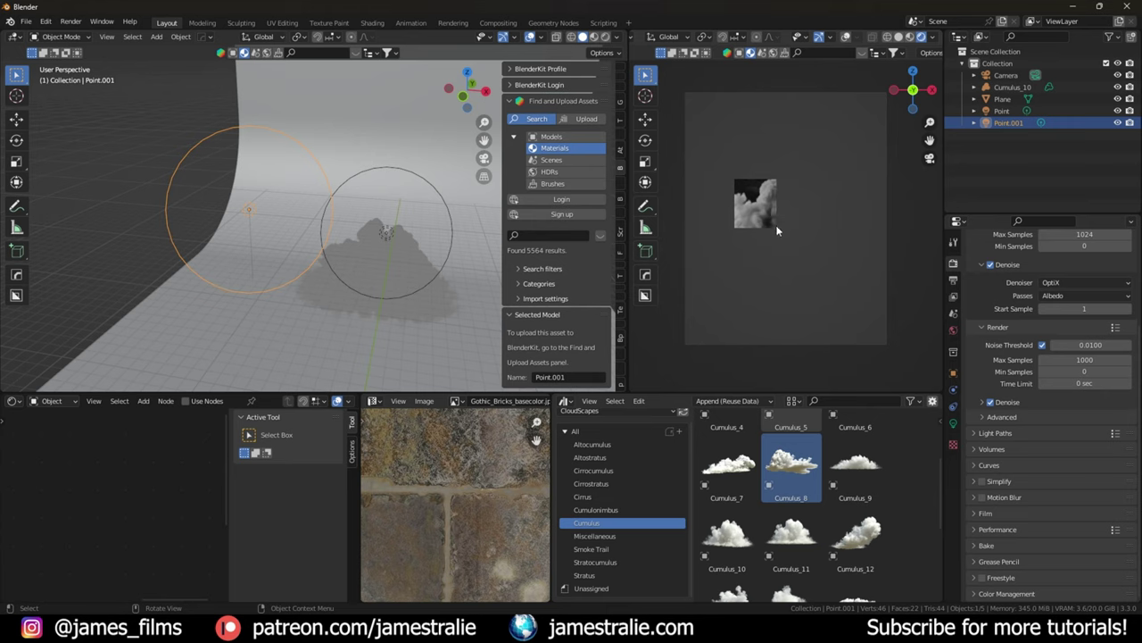
scroll(776, 231, up, 8)
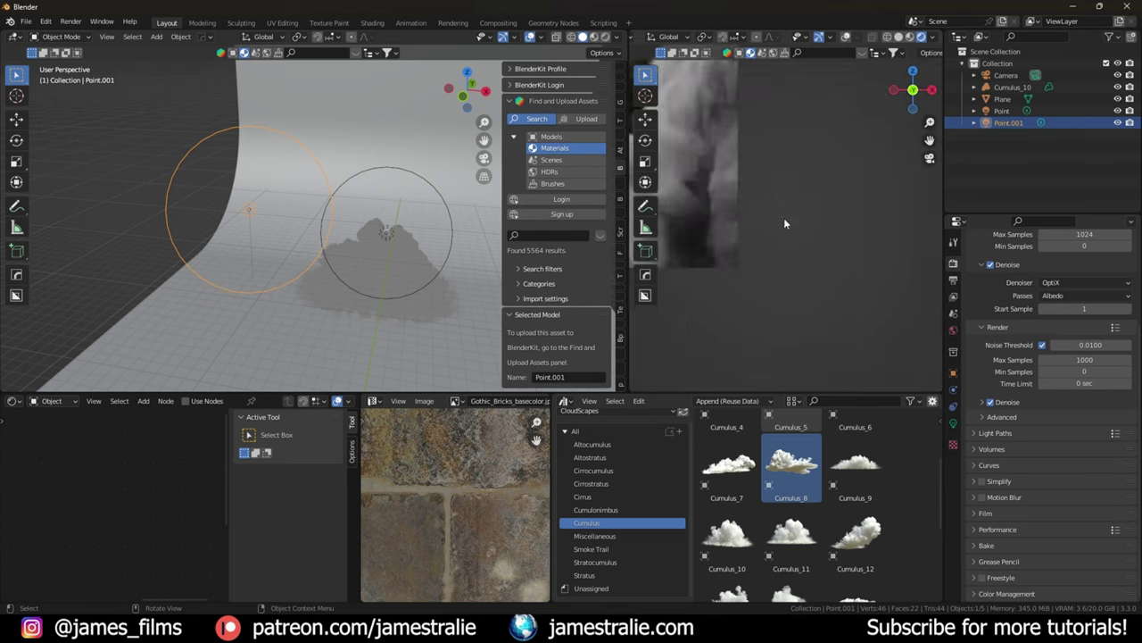
scroll(783, 217, down, 3)
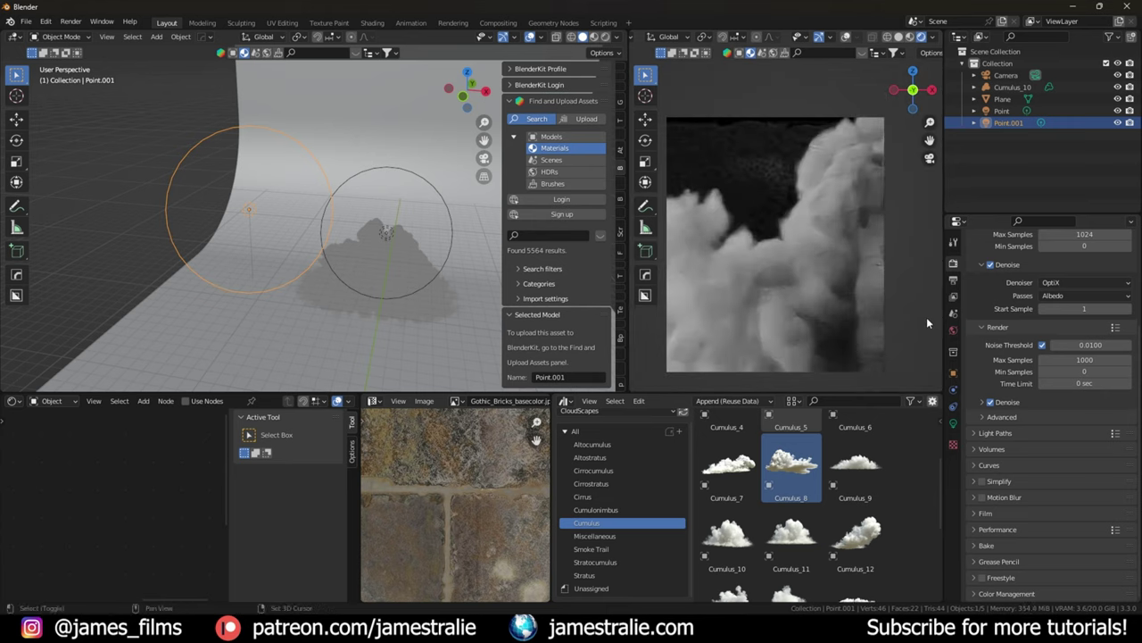
shift+middle_drag(851, 310, 820, 256)
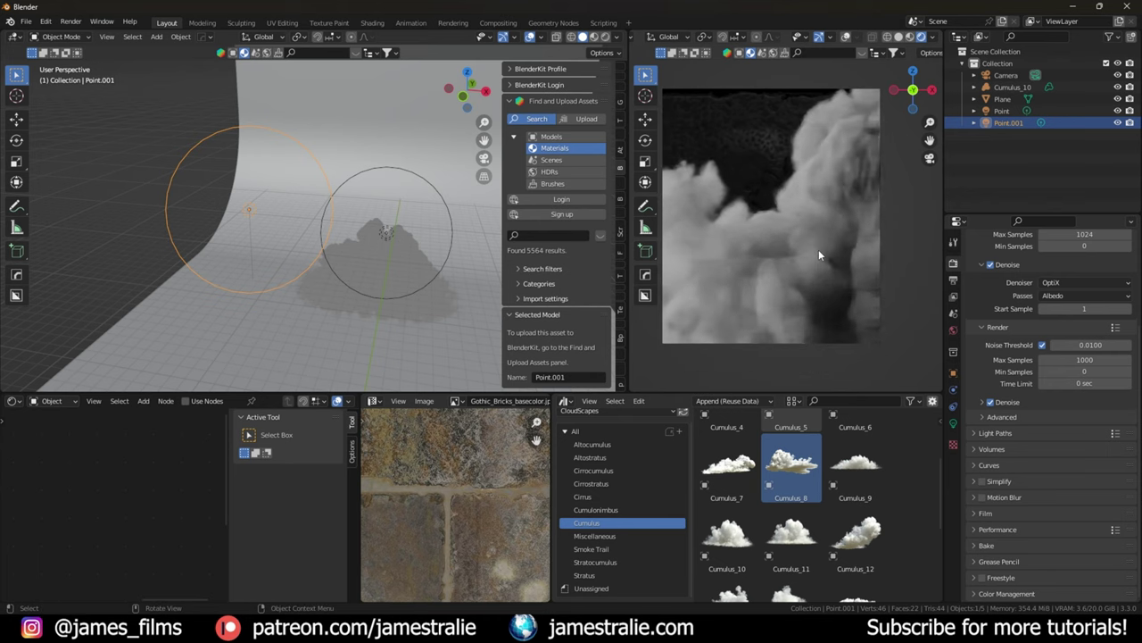
Step: Disable denoising for the viewport and show the denoise options of the final render
click(1000, 402)
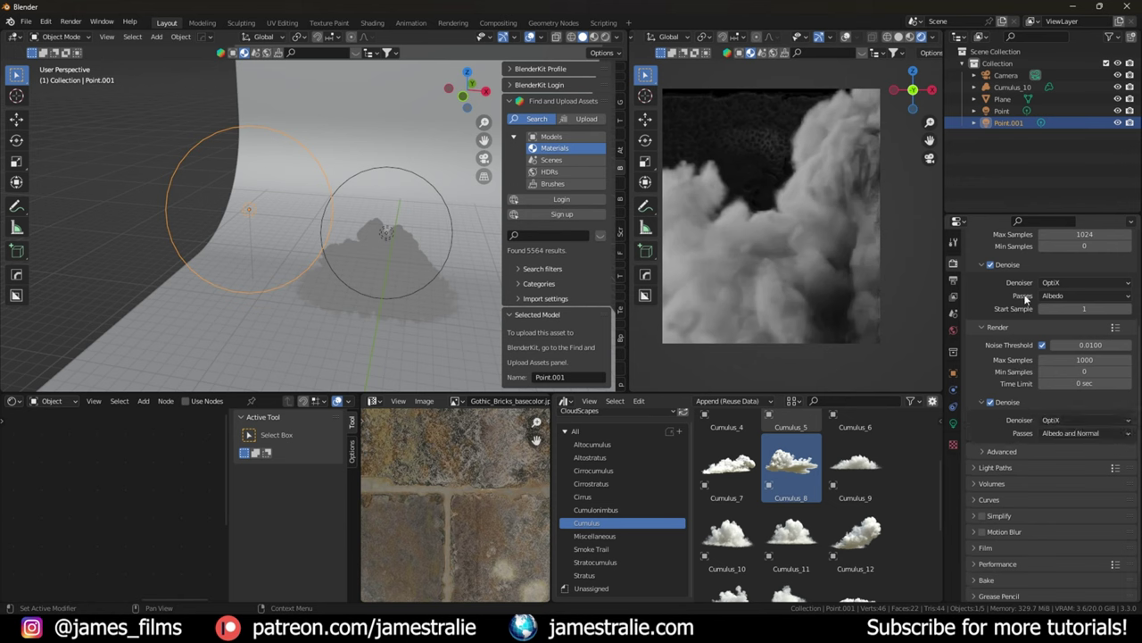
scroll(1025, 299, up, 2)
click(991, 337)
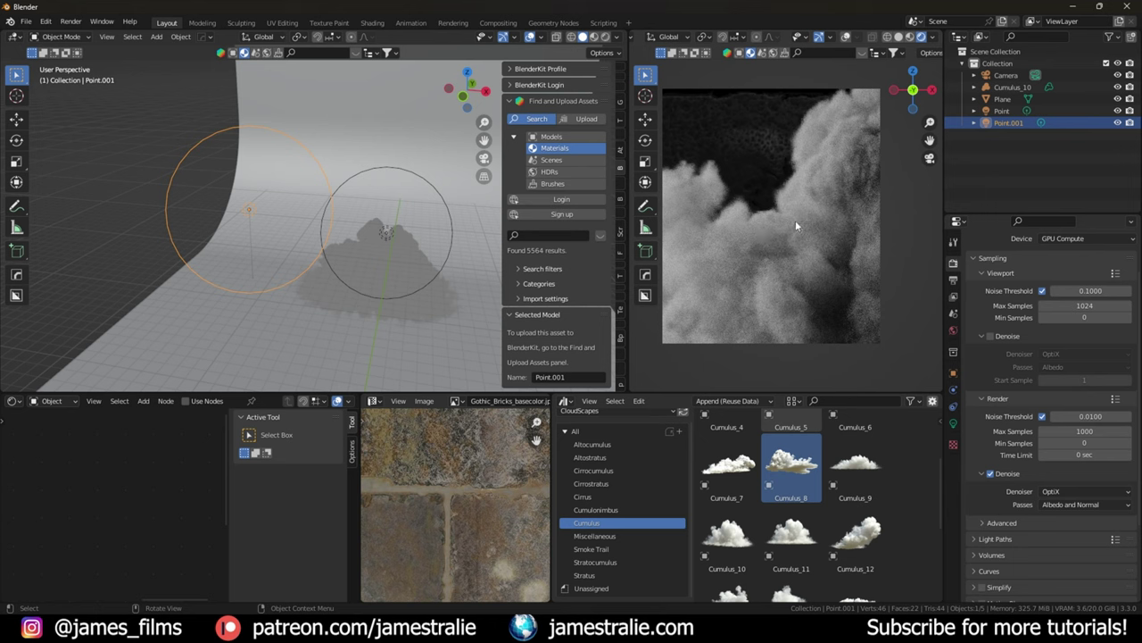
Step: Move the Point.001 light horizontally inward over the backdrop floor, close to the other point light, keeping its height
middle_drag(253, 245, 277, 248)
scroll(296, 230, up, 4)
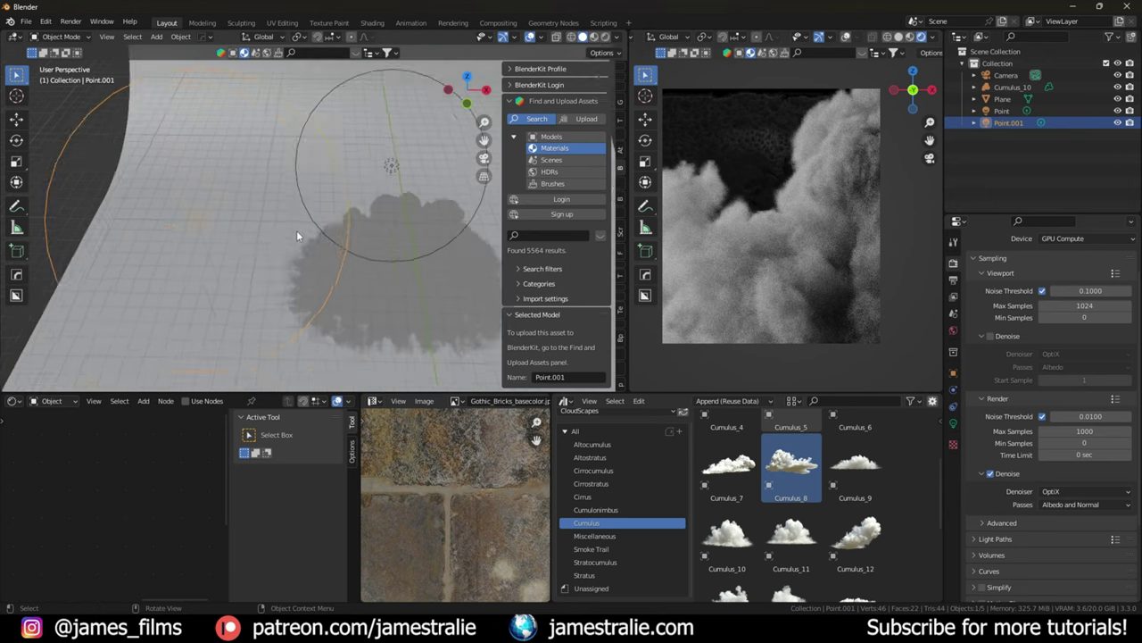
key(g)
key(shift+z)
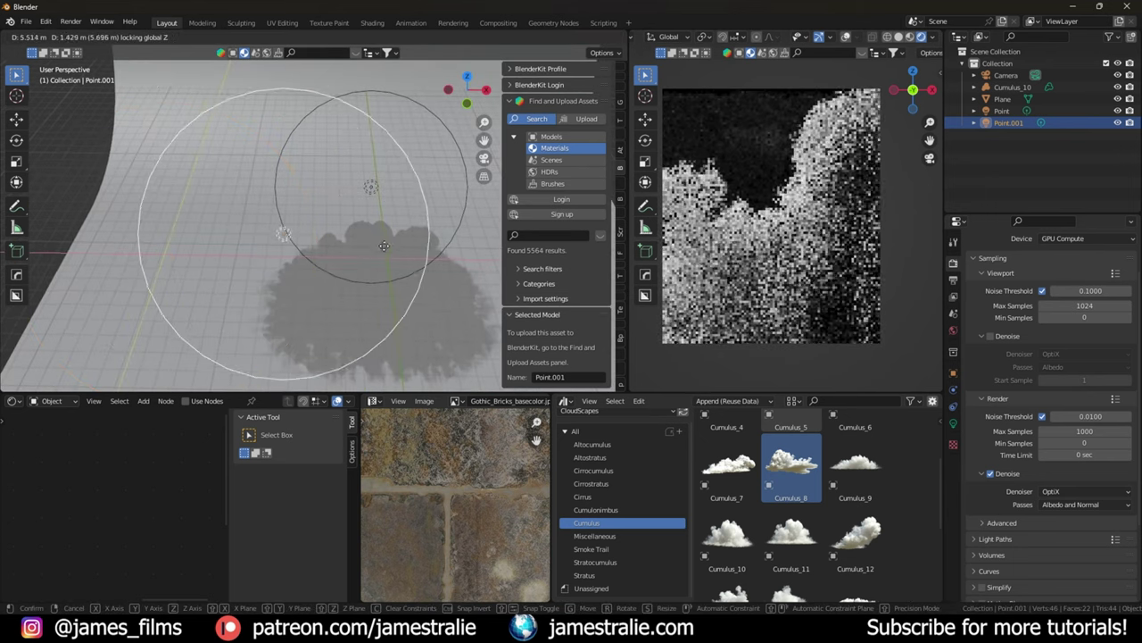
click(382, 187)
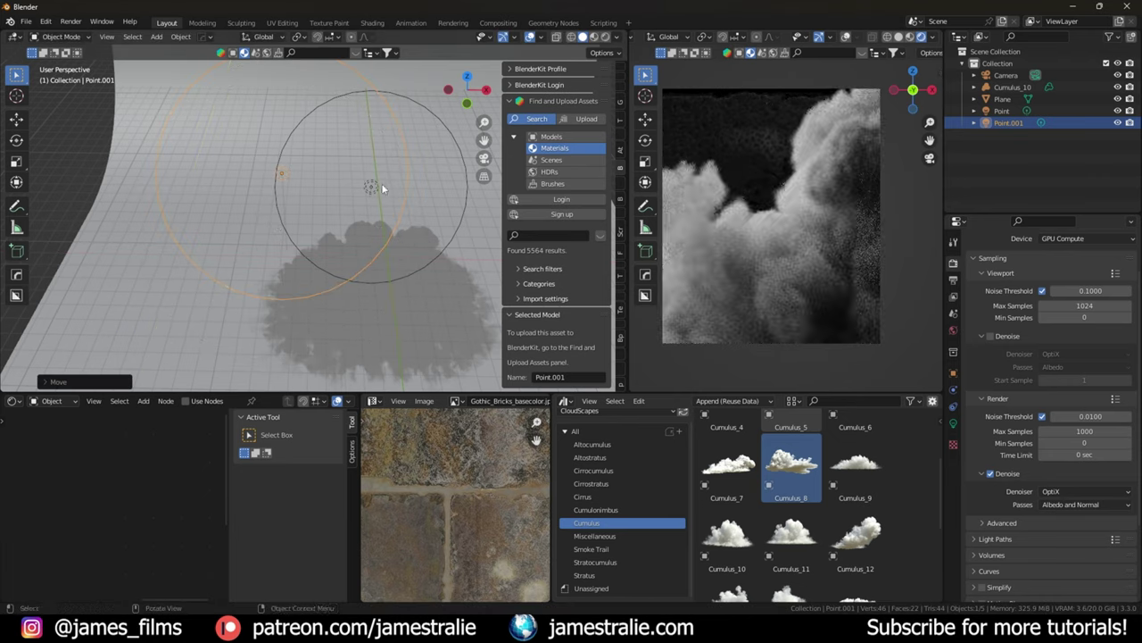
Step: Set the power of the Point.001 light to 25000 W
click(953, 423)
double_click(1076, 342)
text(2)
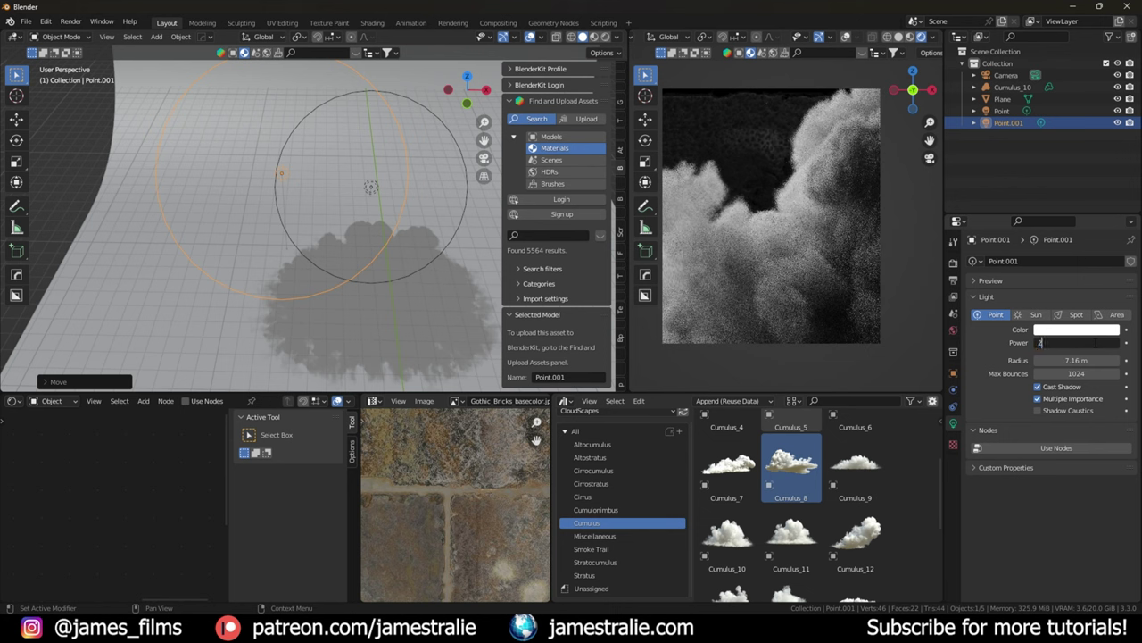
text(5000)
key(Return)
Step: Tint the Point.001 light pale peach with hue 0.078 and saturation 0.371, and move it slightly back at the same height
click(1100, 331)
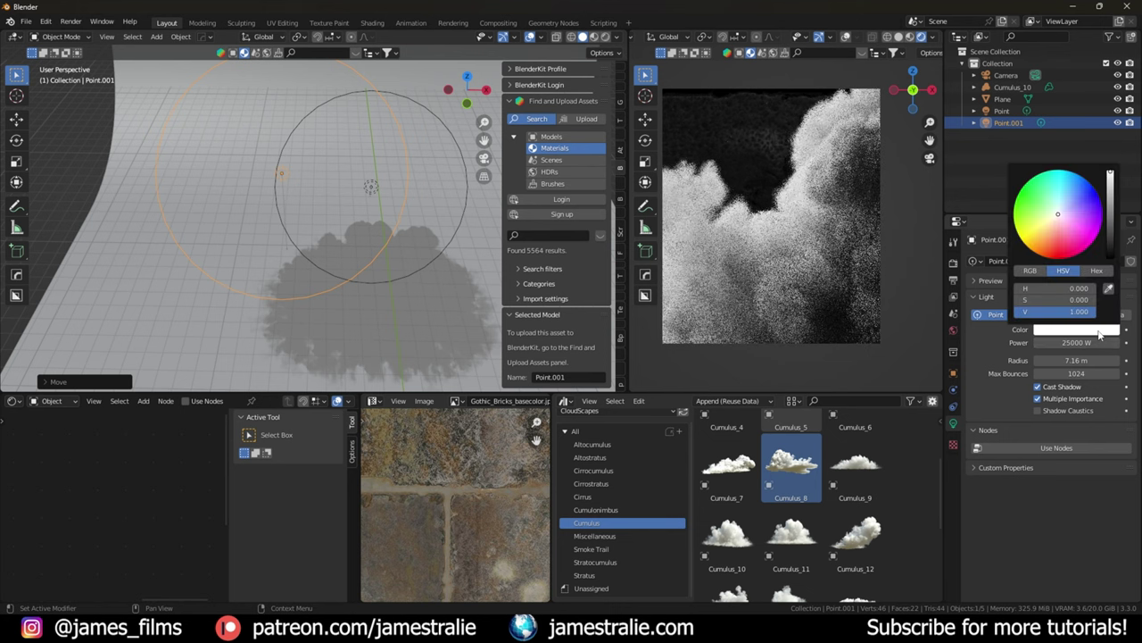
click(1050, 225)
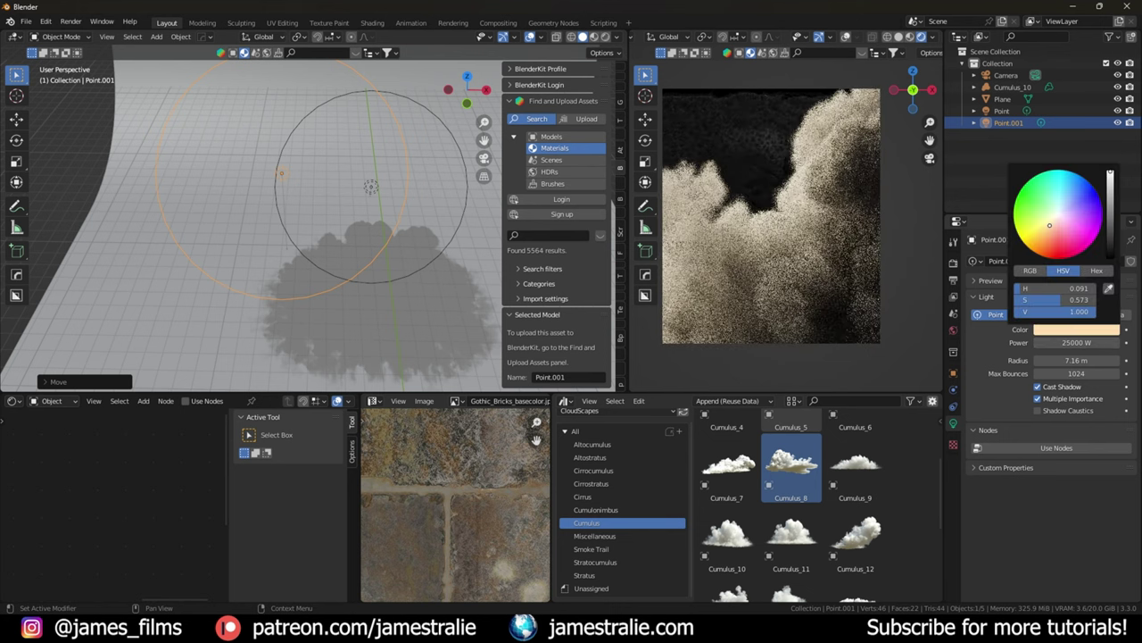
drag(1050, 225, 1055, 218)
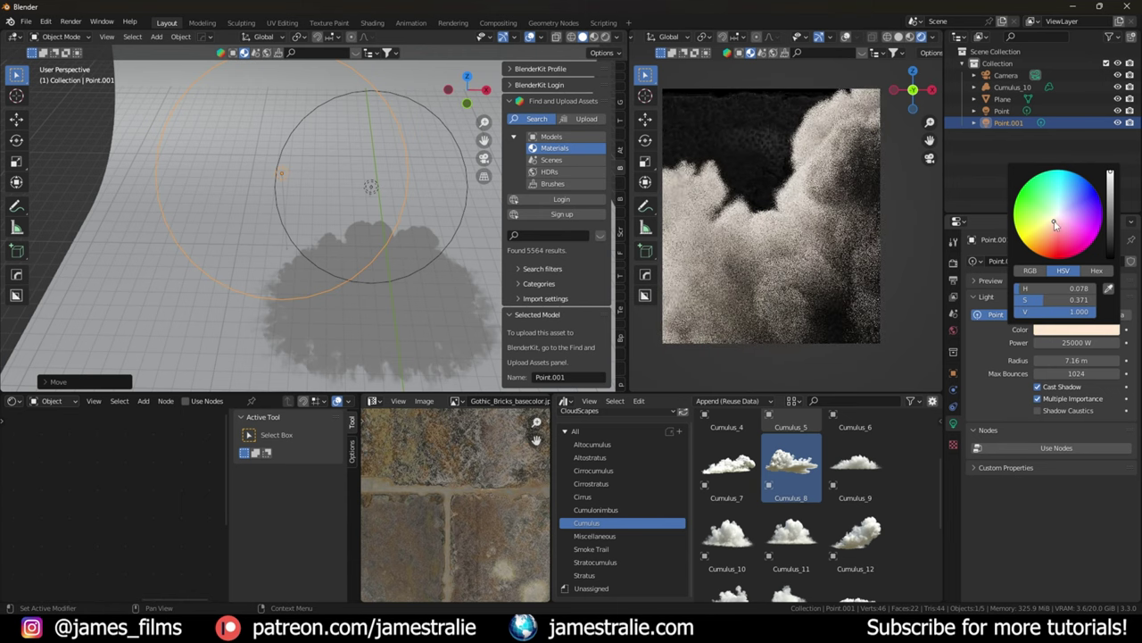
key(g)
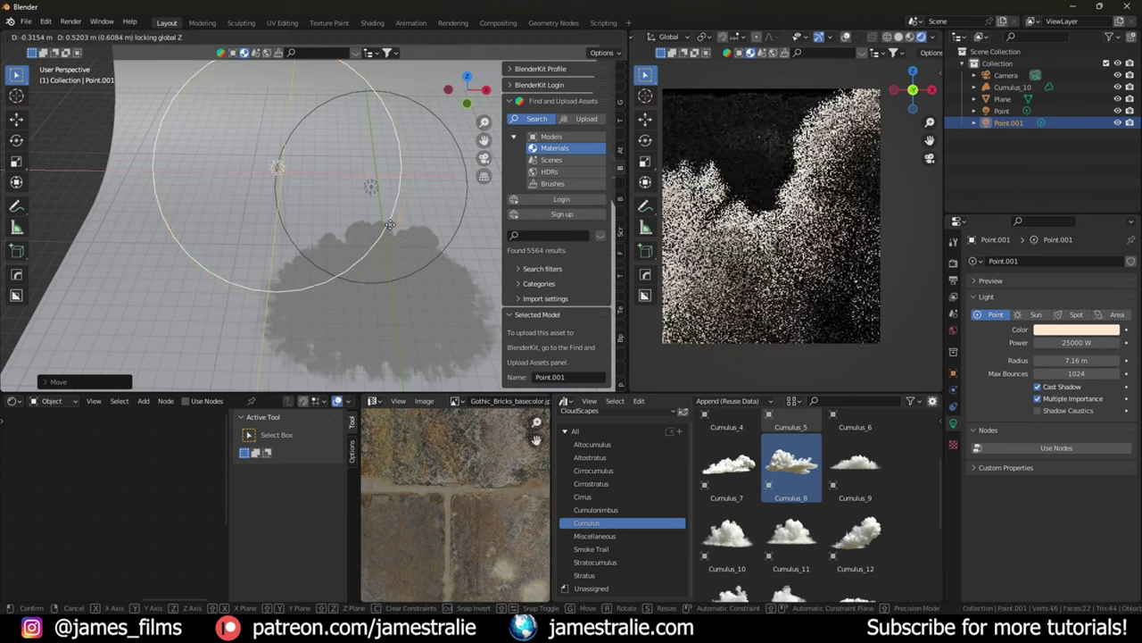
click(447, 221)
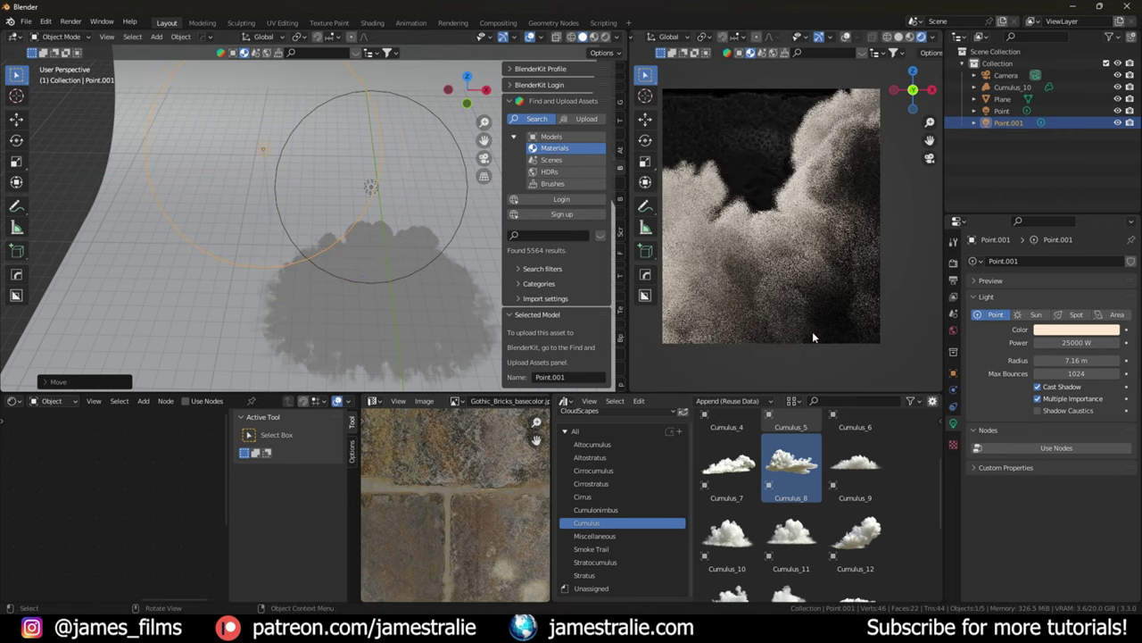
Step: Clear the small render region over the cloud and restore a Render Region that covers the full camera frame
click(812, 331)
click(953, 267)
click(953, 278)
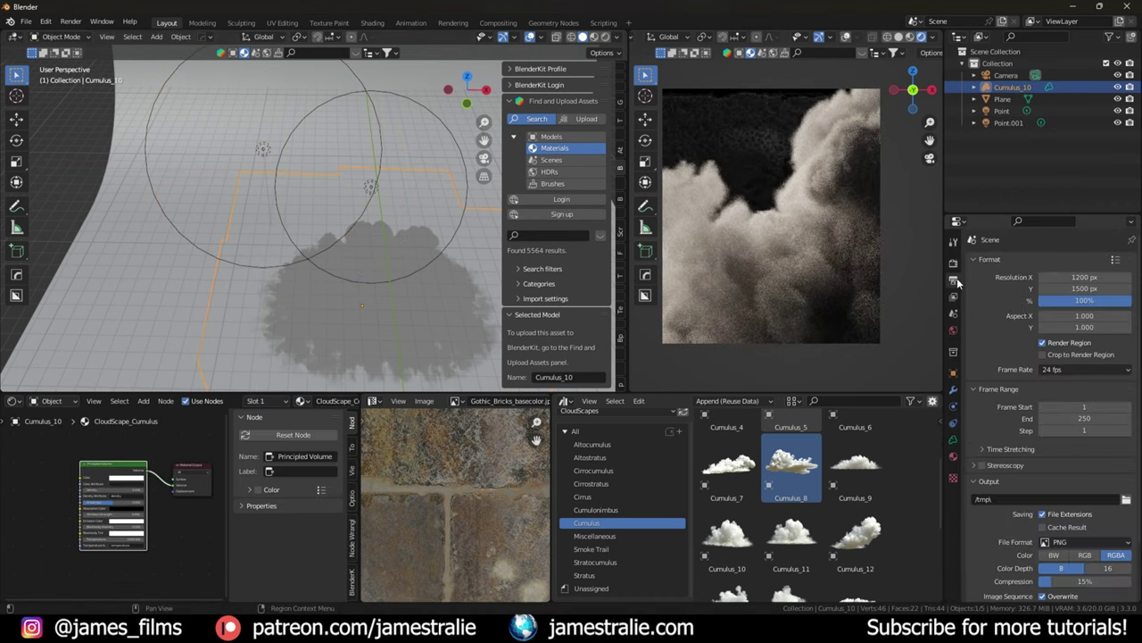
scroll(979, 336, down, 1)
scroll(979, 336, up, 1)
click(1042, 343)
key(ctrl+alt+b)
key(Home)
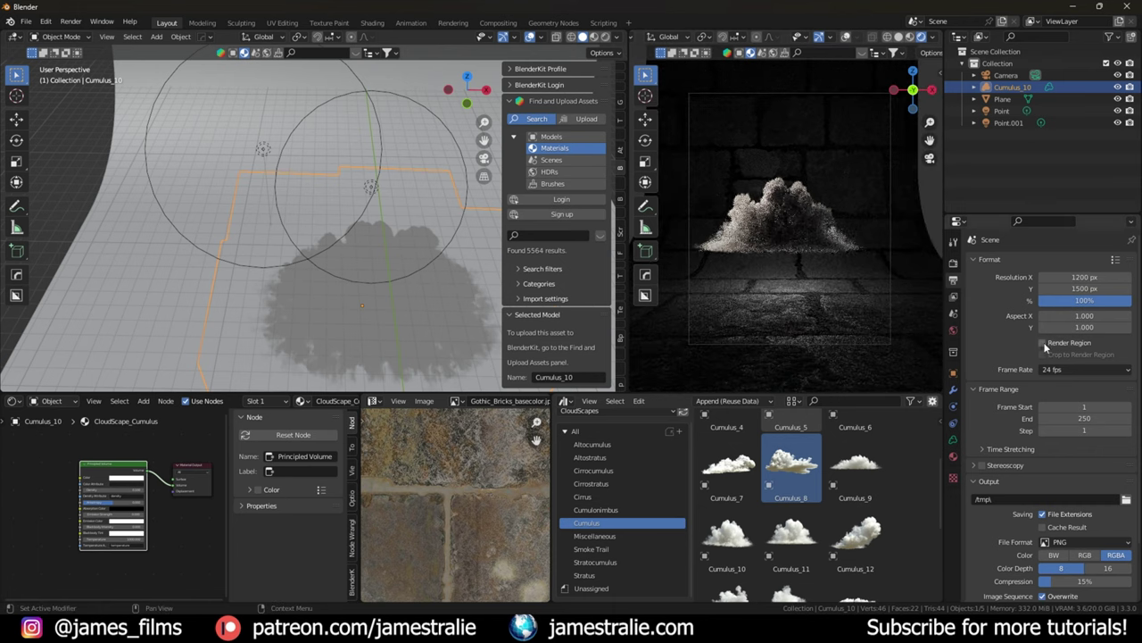
key(ctrl+z)
middle_drag(305, 191, 335, 263)
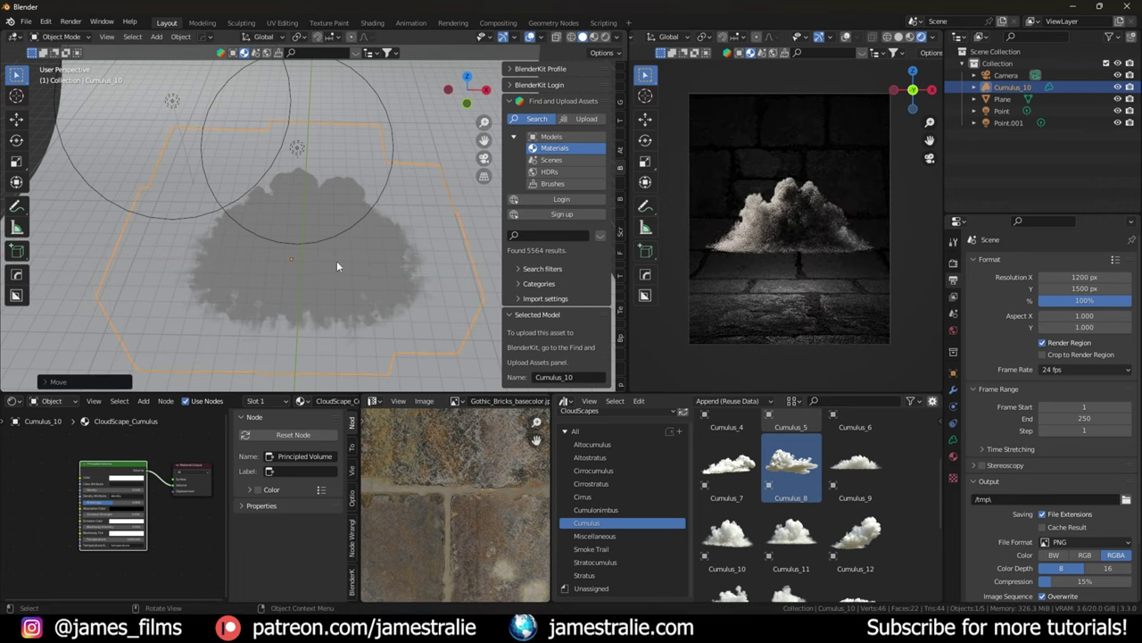
Step: Use a Sky Texture as the colour of the world background
middle_drag(332, 294, 336, 264)
click(953, 331)
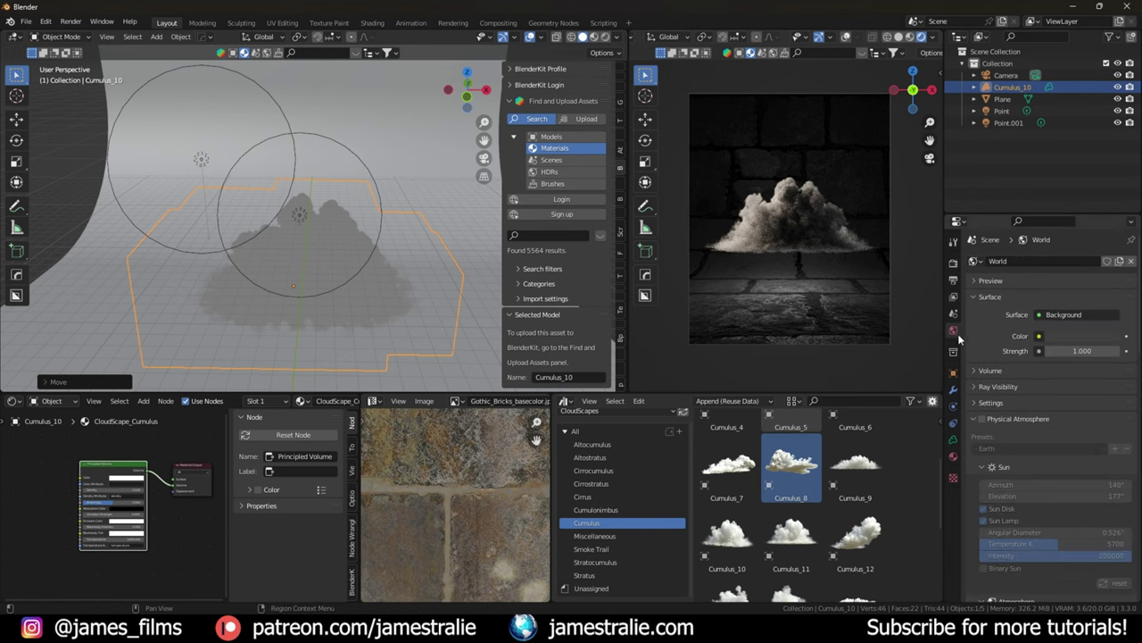
click(1040, 336)
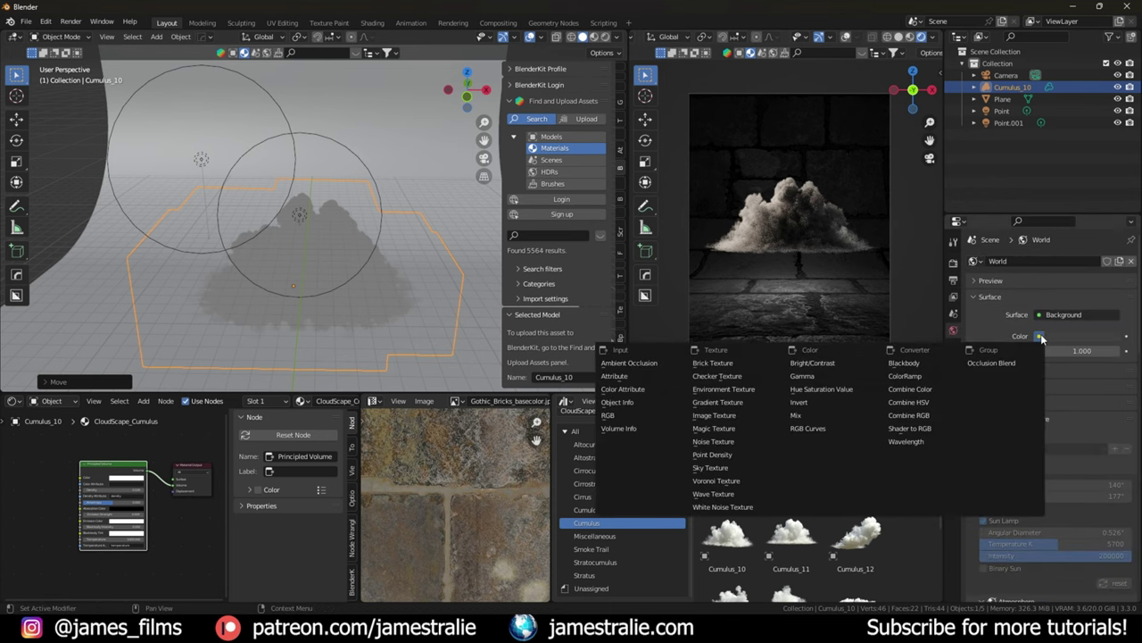
key(Escape)
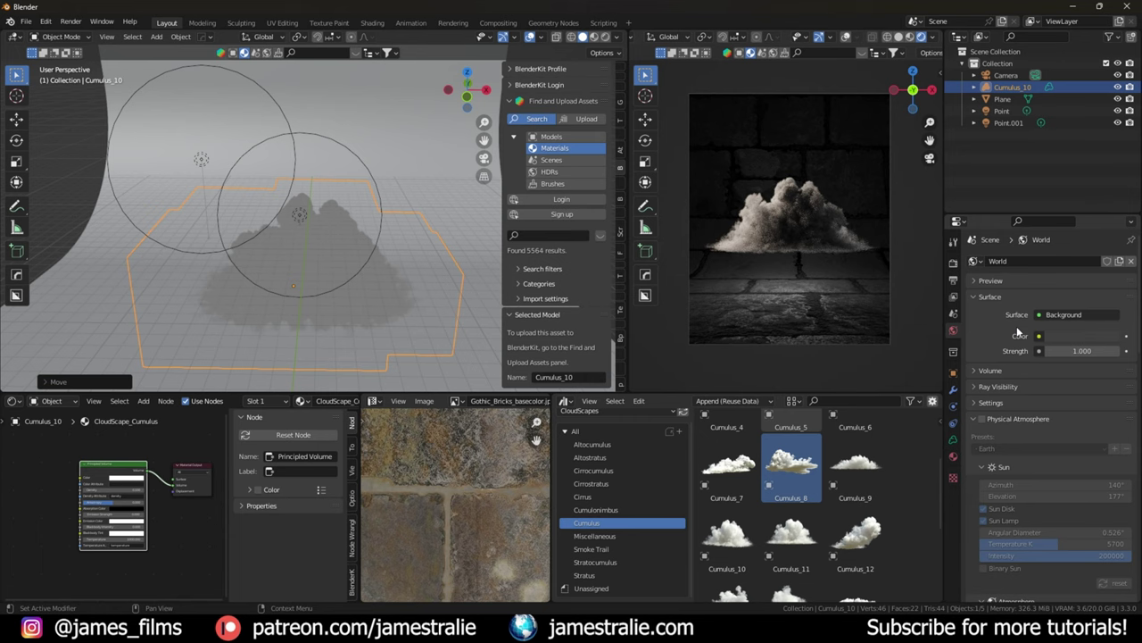
click(1038, 335)
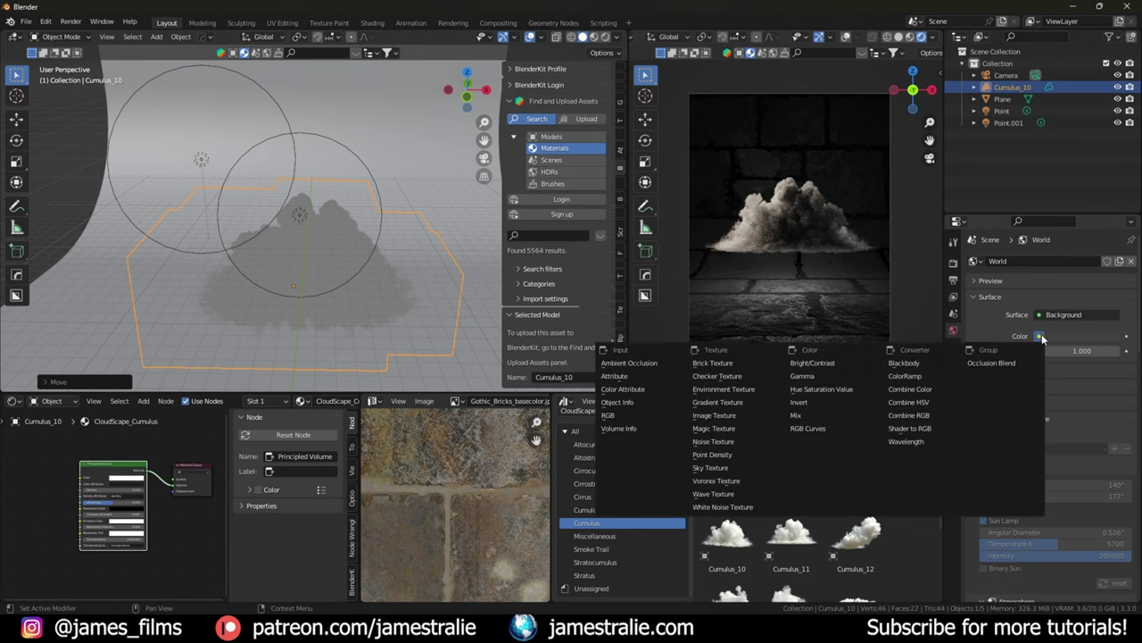
click(743, 469)
Step: Hide the backdrop plane from viewport and render, inspect the sky from several directions, and return to the camera view
click(1130, 99)
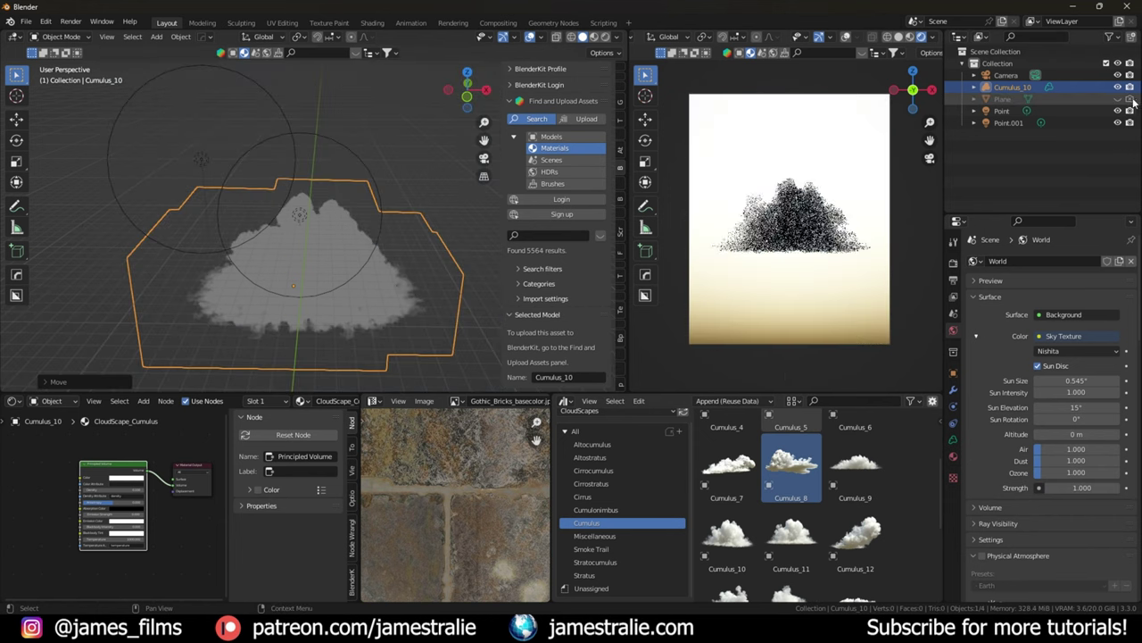
middle_drag(803, 214, 848, 204)
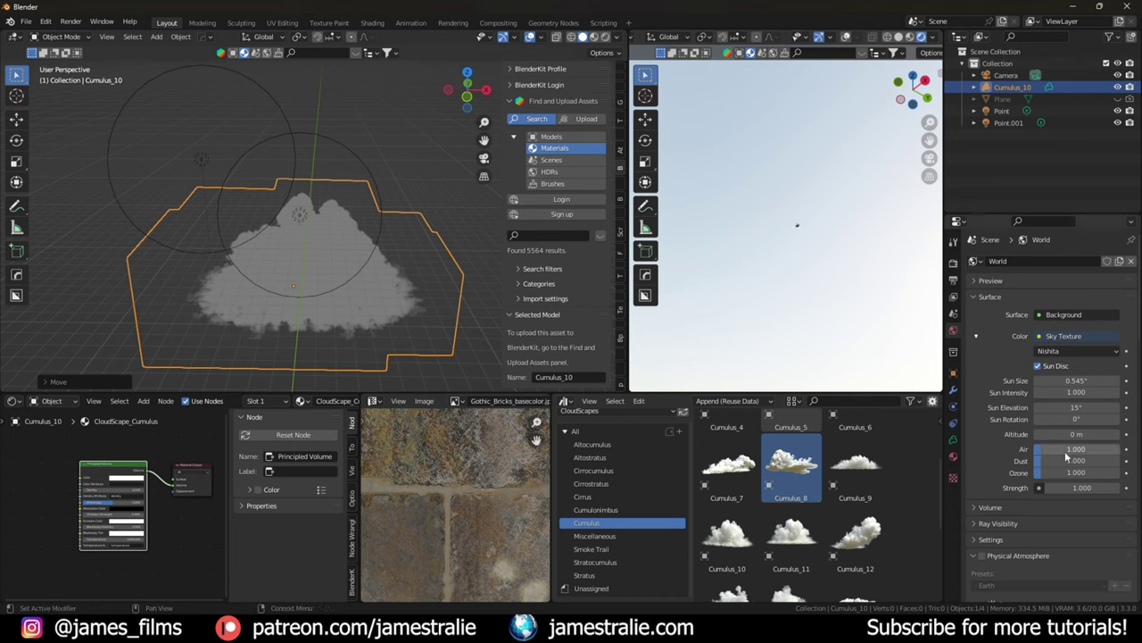
middle_drag(794, 269, 849, 276)
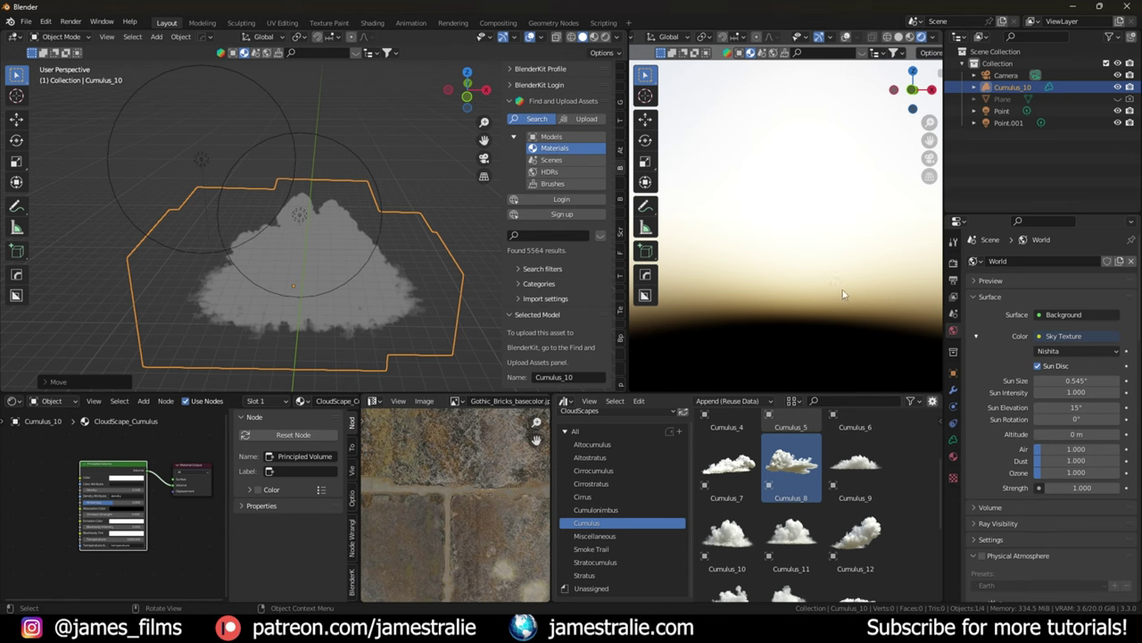
key(KP_0)
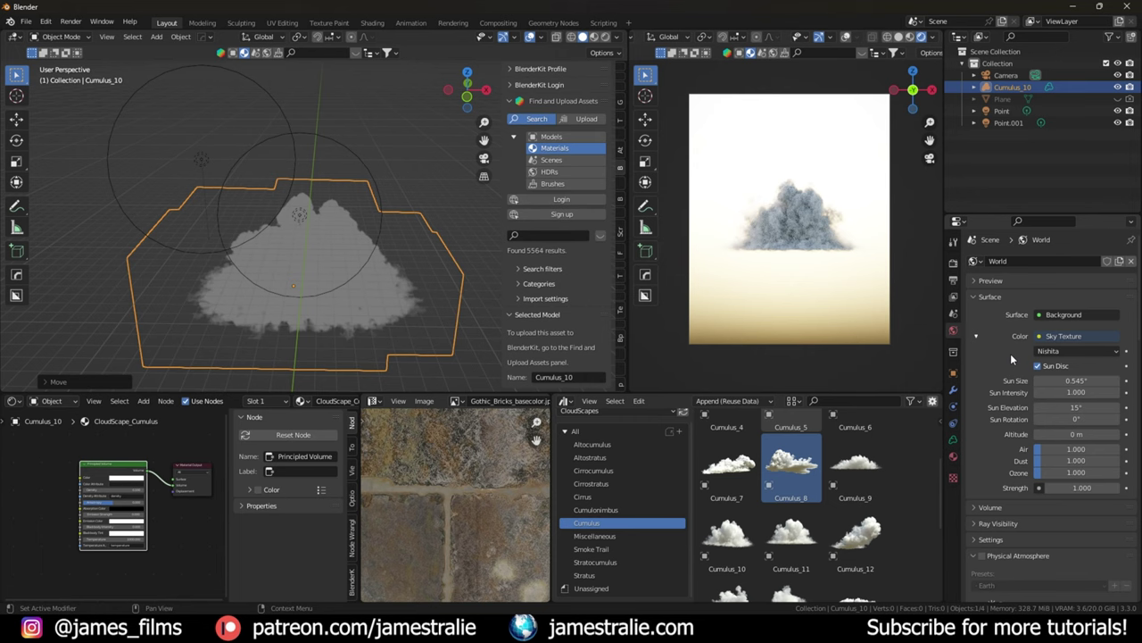
Step: Remove the Sky Texture from the world background colour
click(1062, 337)
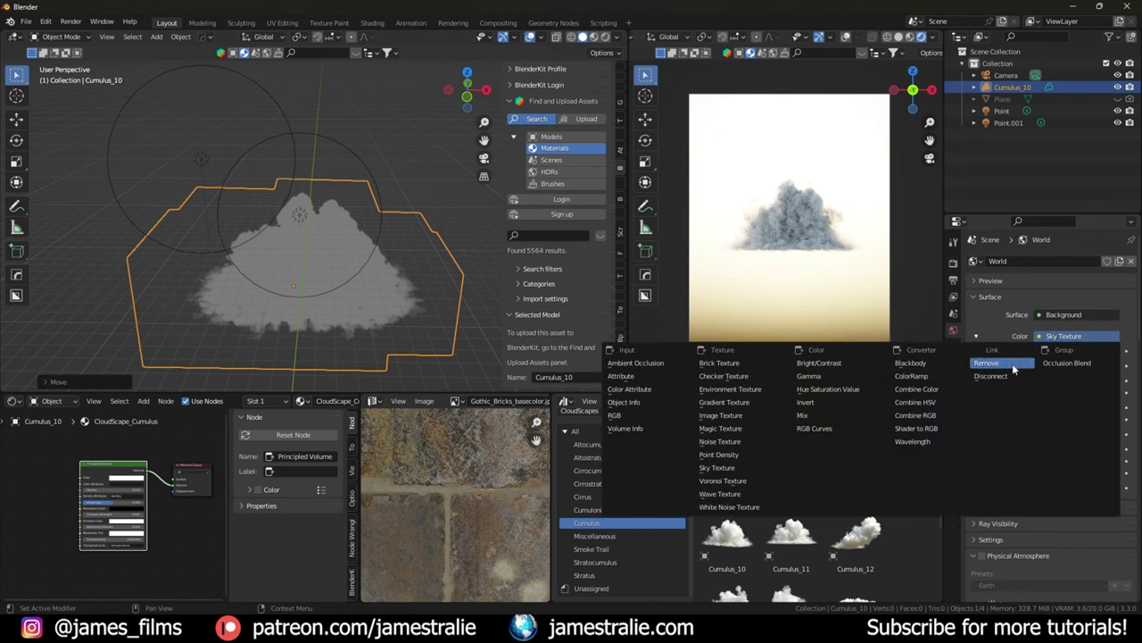
click(1014, 364)
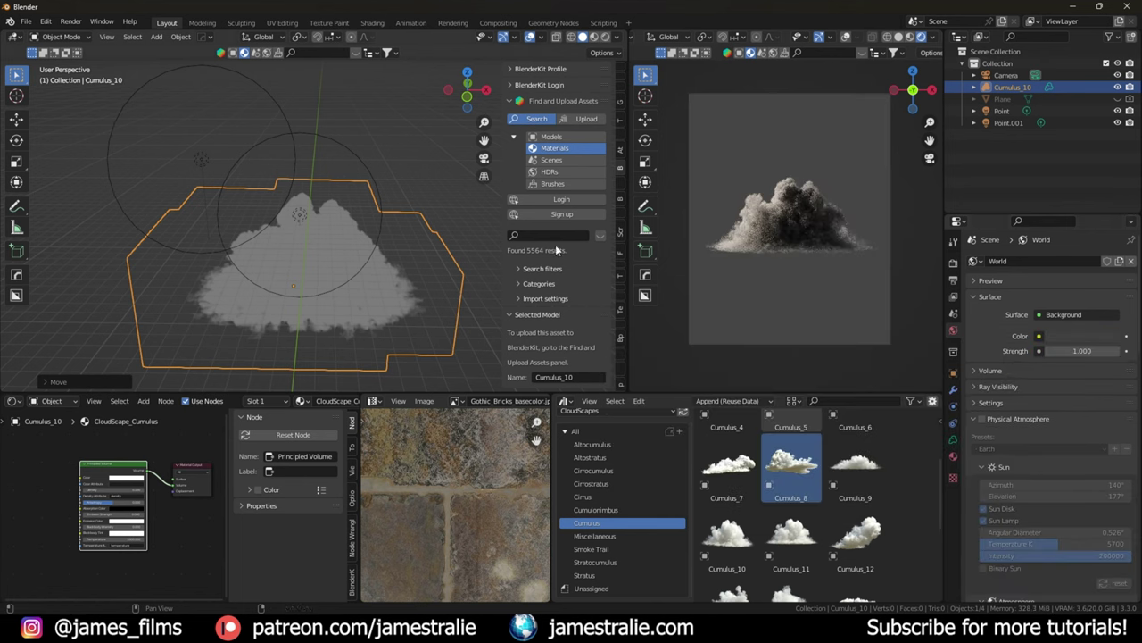
Step: Add a Sun light to the scene and hide the two point lights in the viewport
click(437, 166)
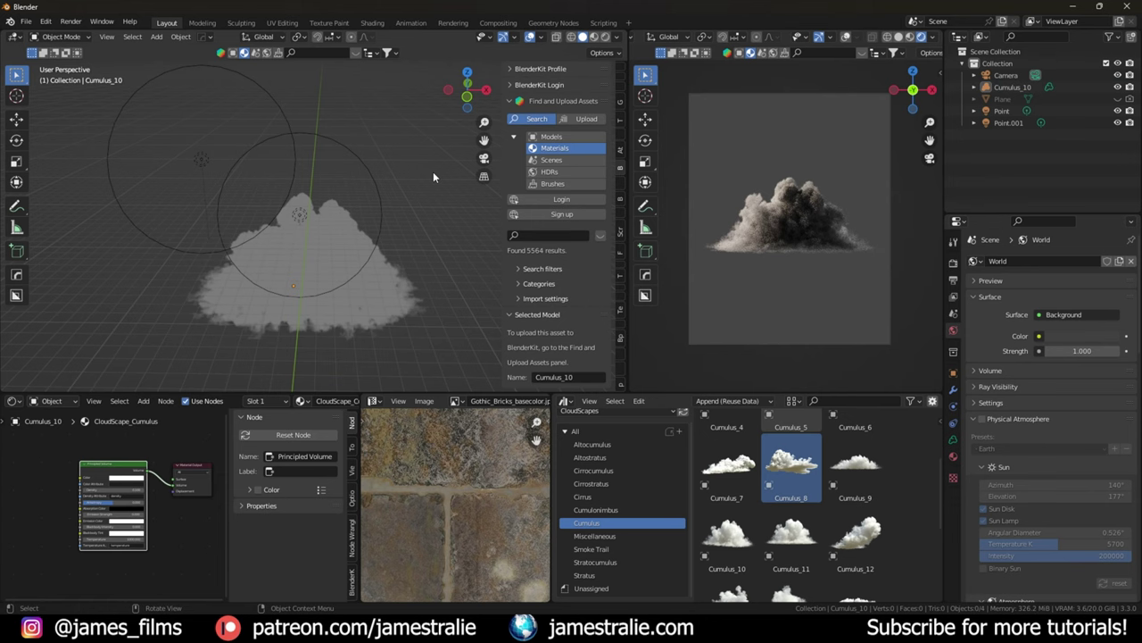
key(shift+a)
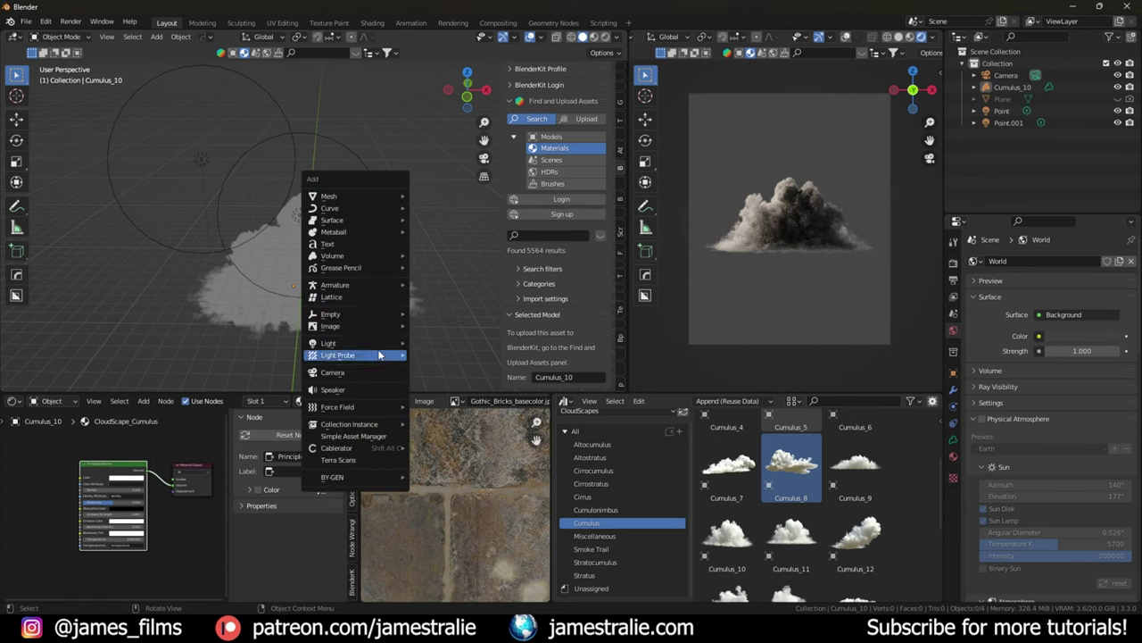
mouse_move(378, 343)
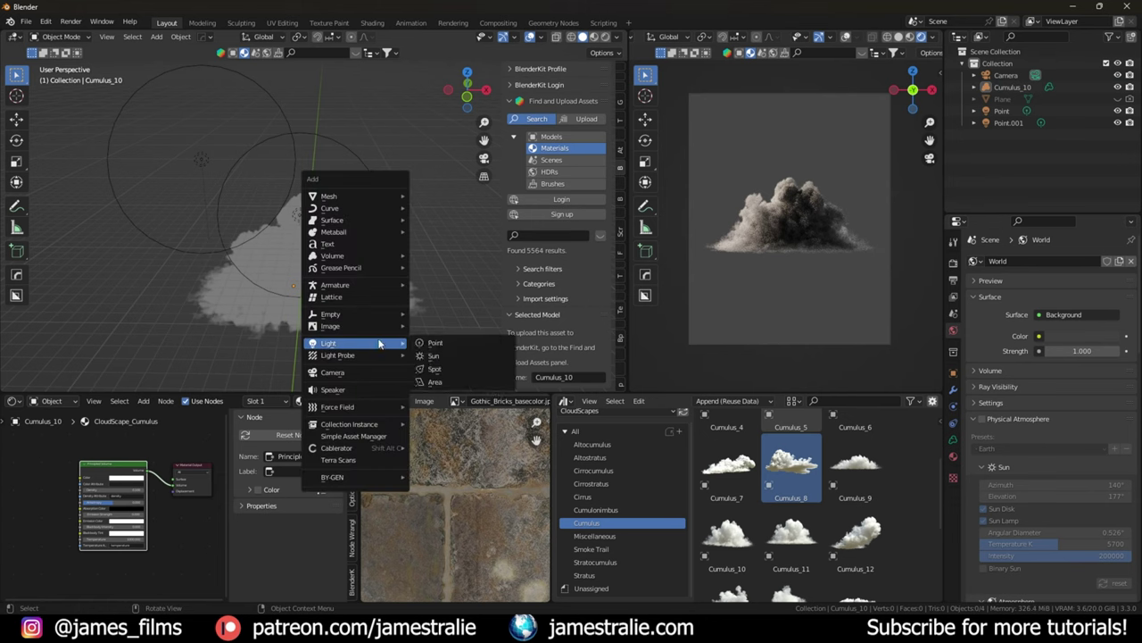
click(420, 357)
scroll(384, 329, down, 5)
click(1118, 111)
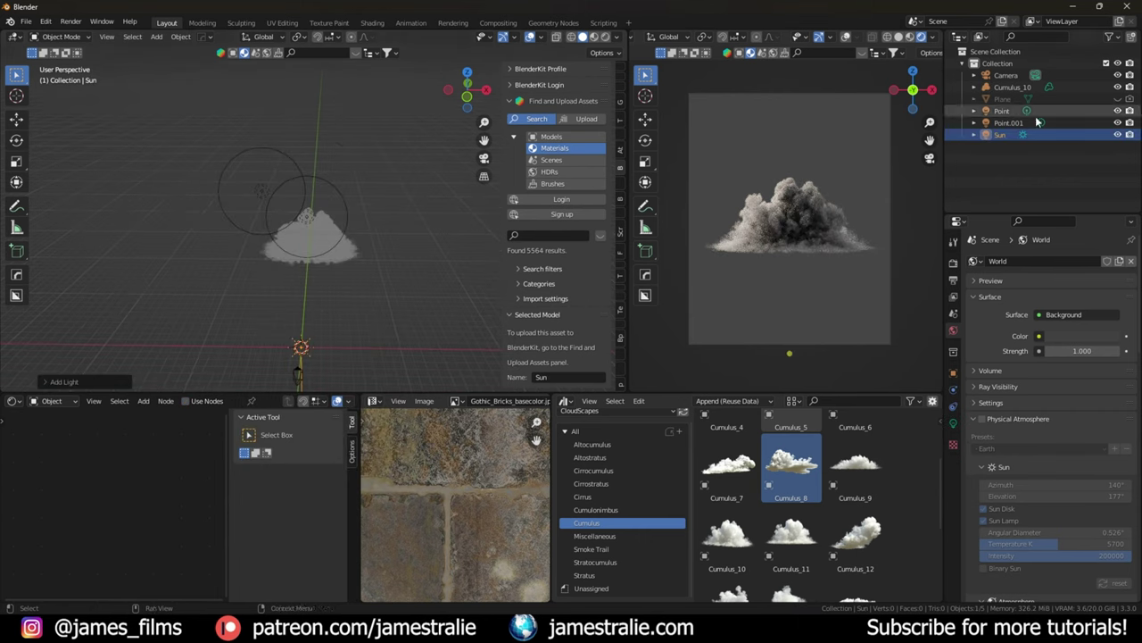
click(1118, 123)
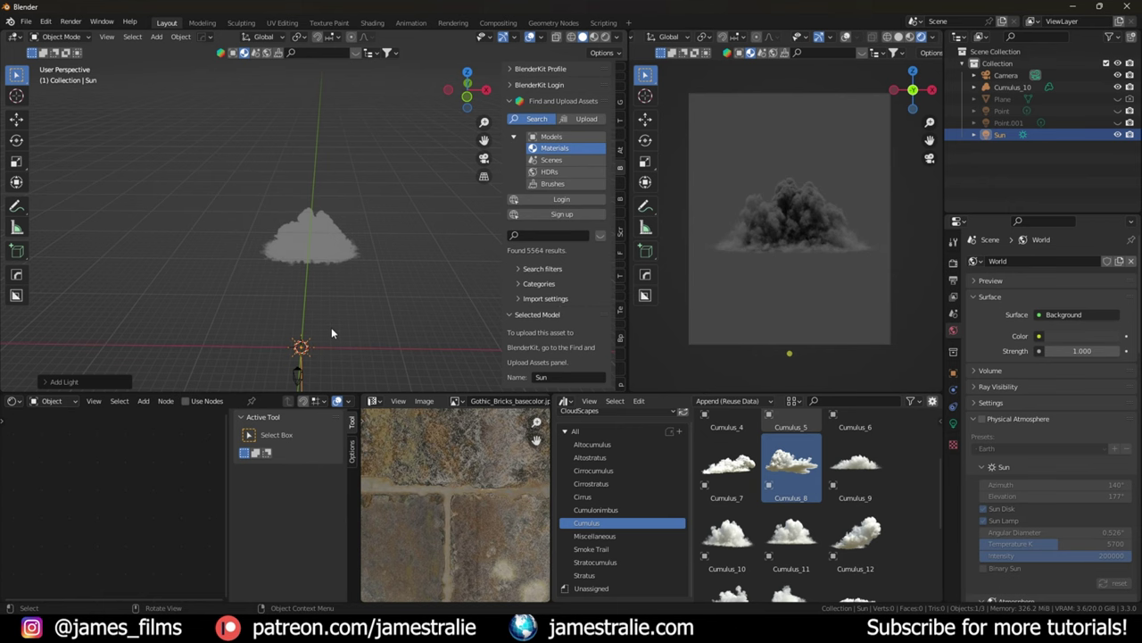
Step: Position the Sun light beside the top of the cloud and rotate it to shine diagonally down across the cloud
key(g)
key(y)
click(350, 230)
key(r)
key(y)
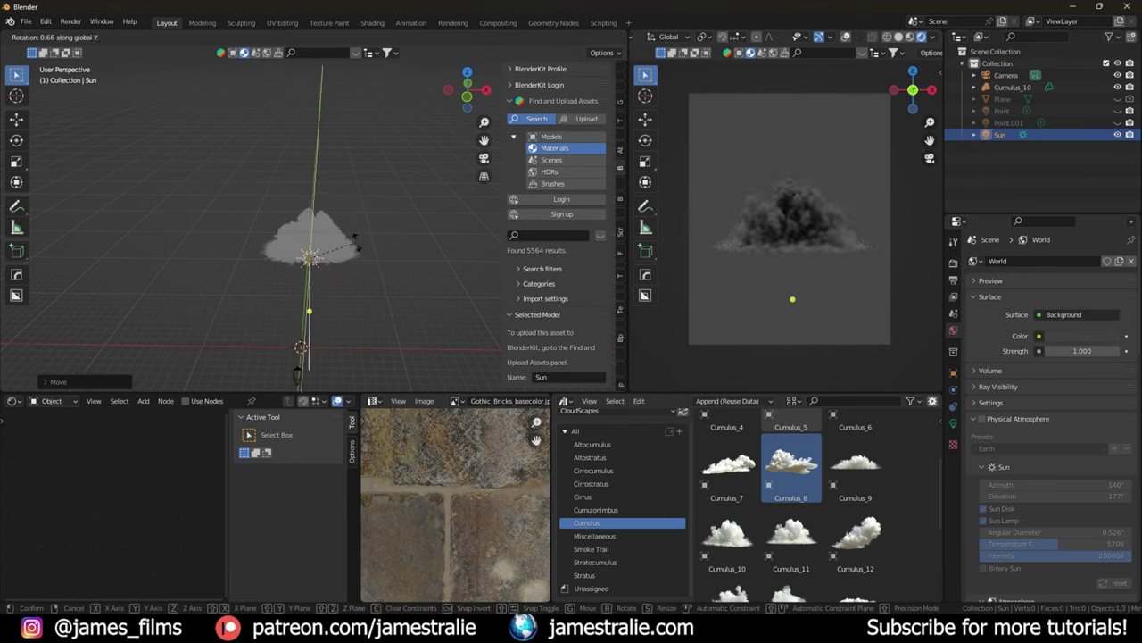
click(395, 248)
key(r)
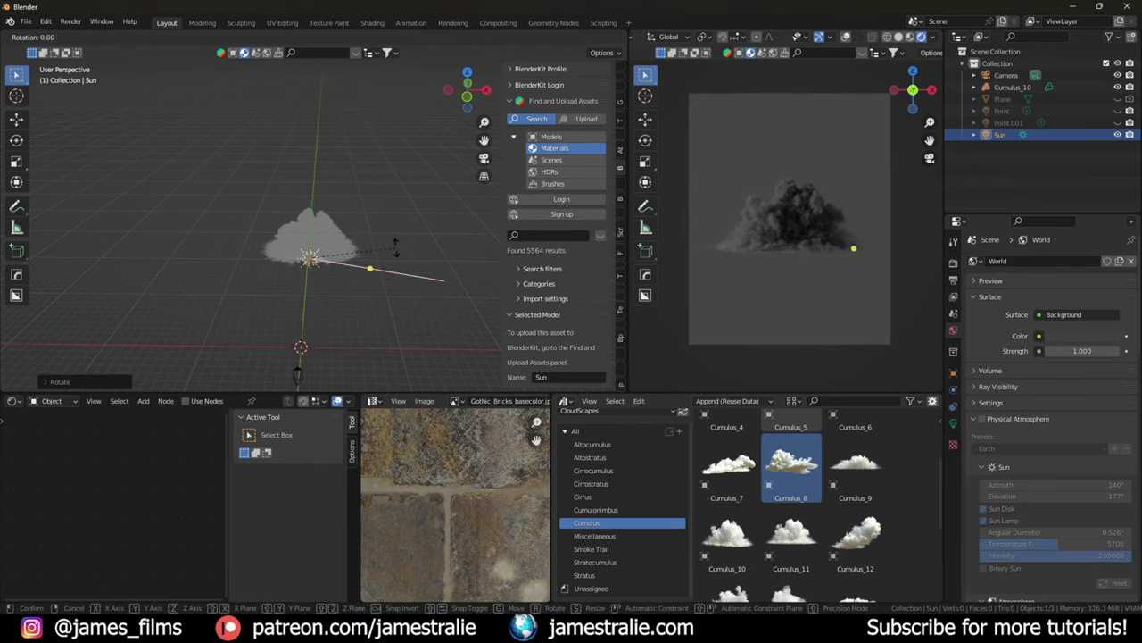
click(384, 254)
key(g)
click(348, 214)
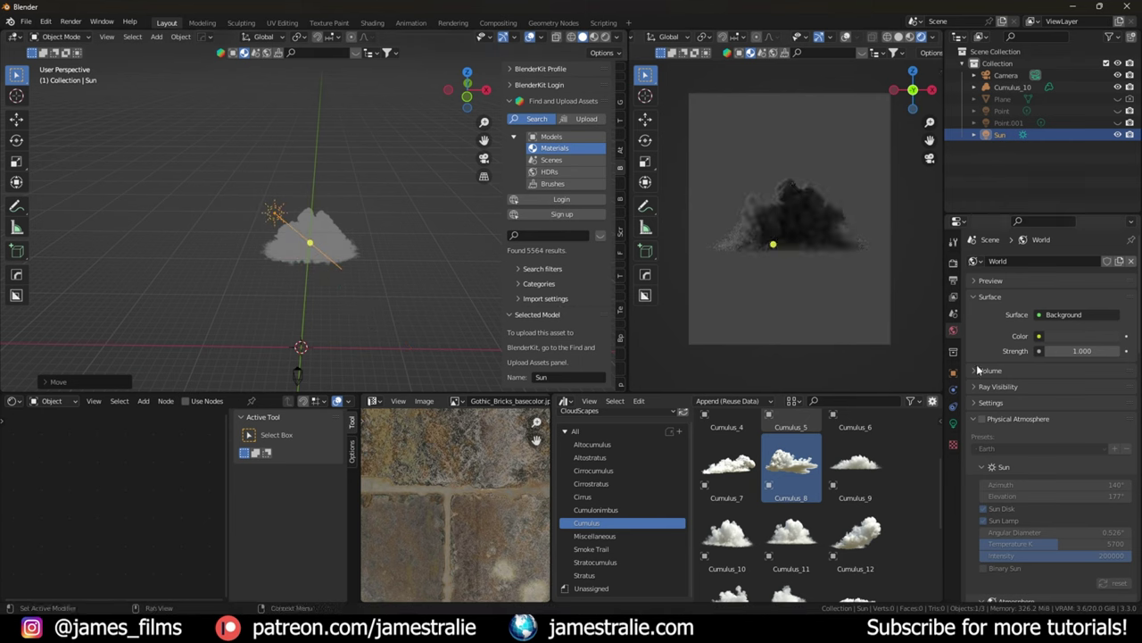
Step: Tint the Sun light pale pink and set its strength to 25
click(954, 423)
click(1079, 331)
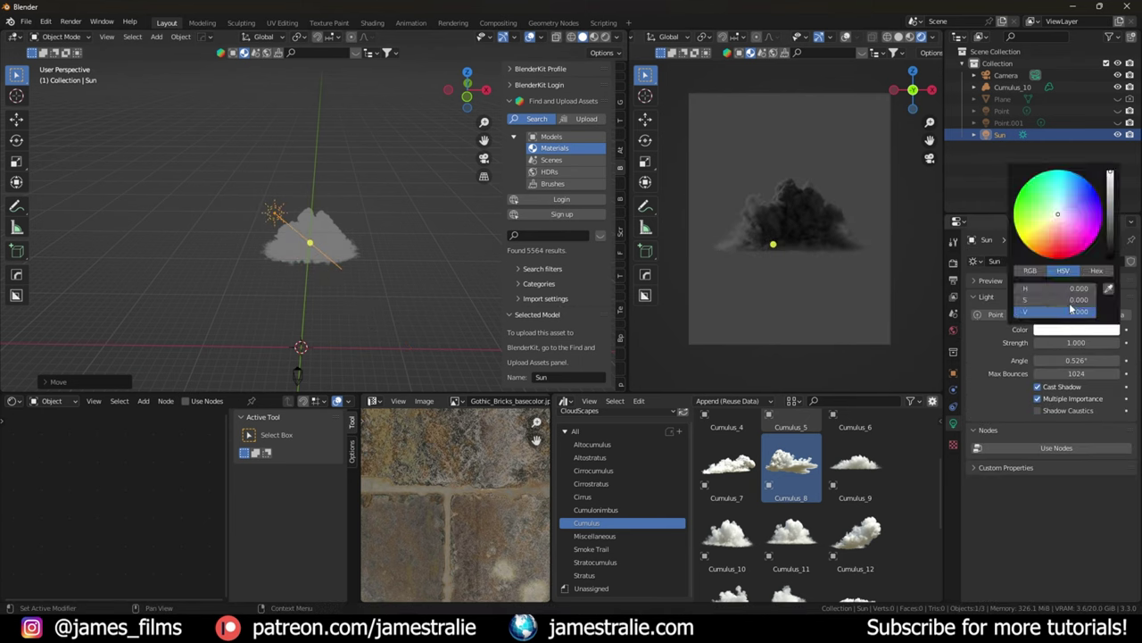
click(1056, 225)
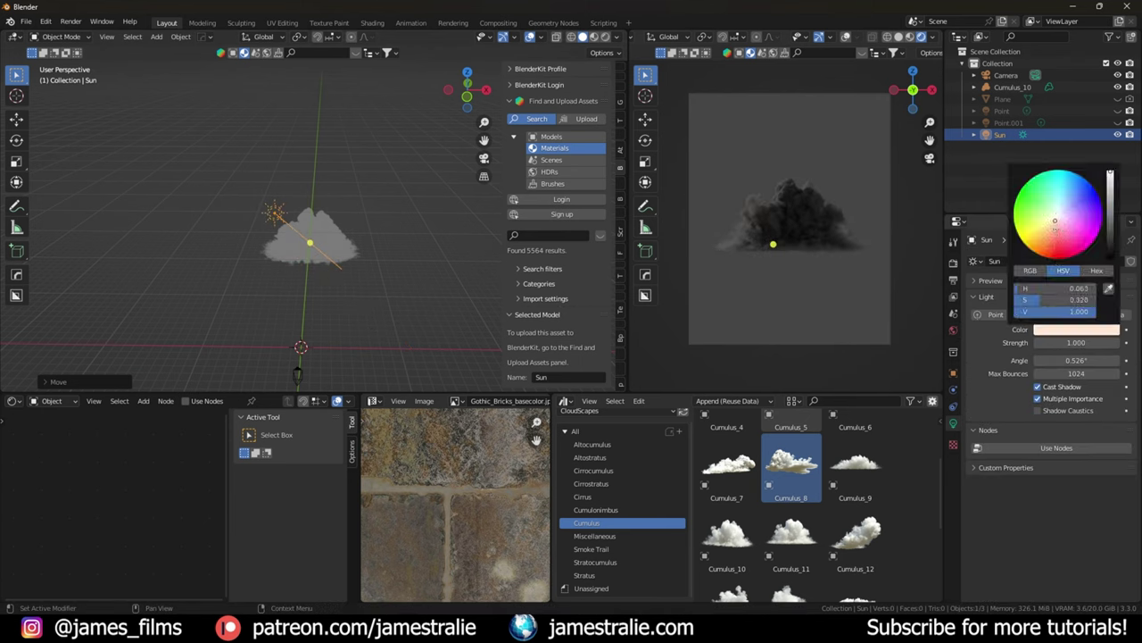
click(1066, 342)
text(25)
key(Return)
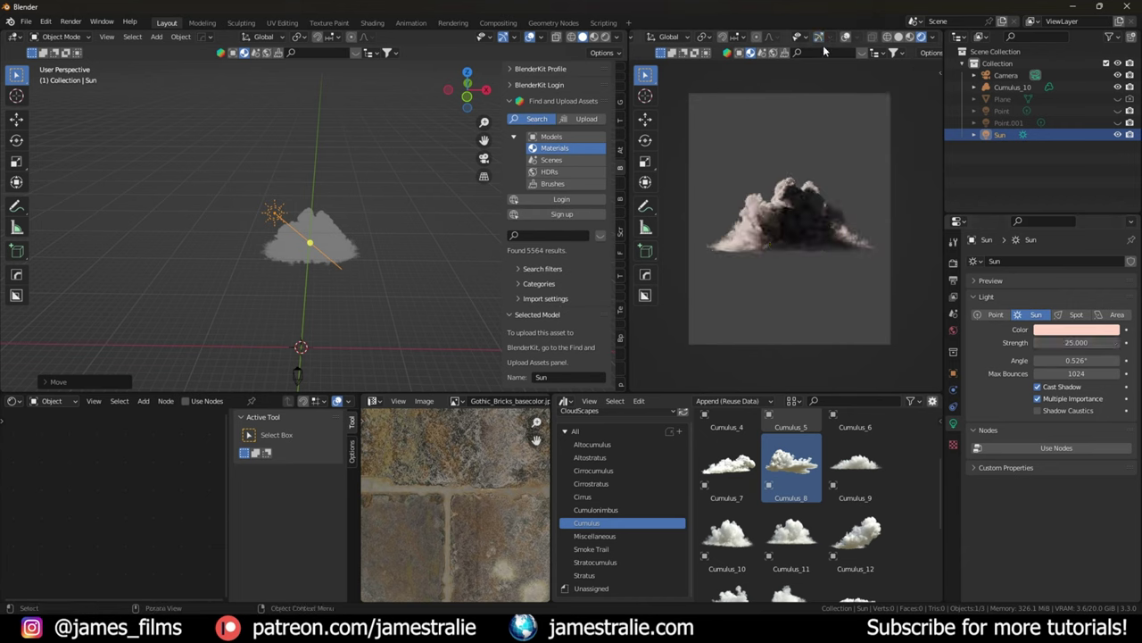
Step: Show the two hidden point lights in the viewport again alongside the Sun light
scroll(301, 239, up, 5)
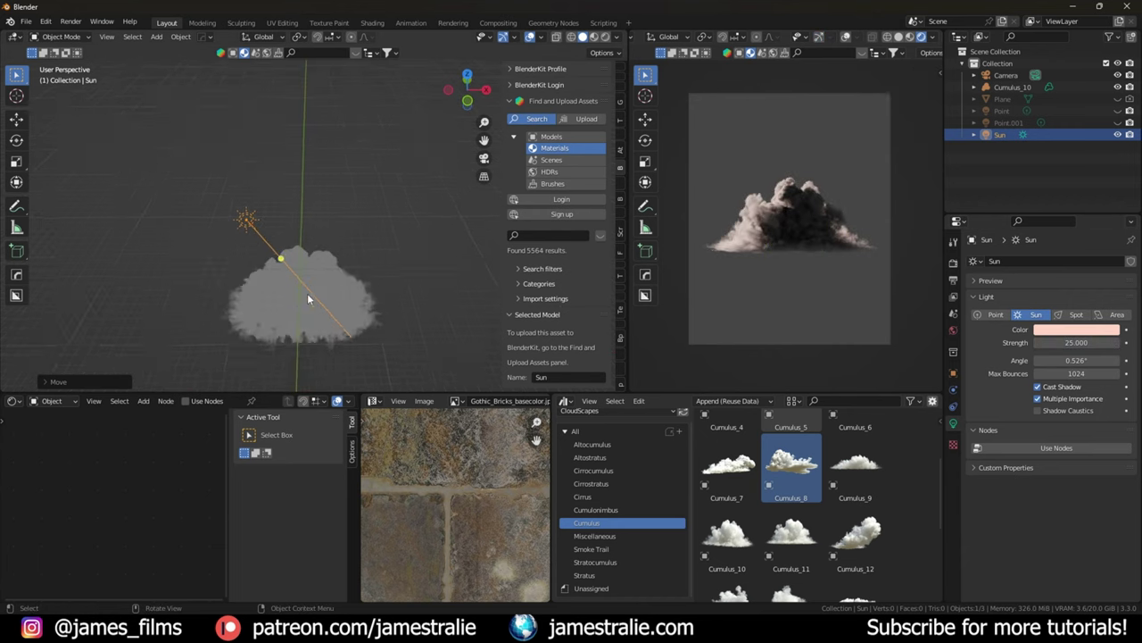
middle_drag(292, 289, 319, 245)
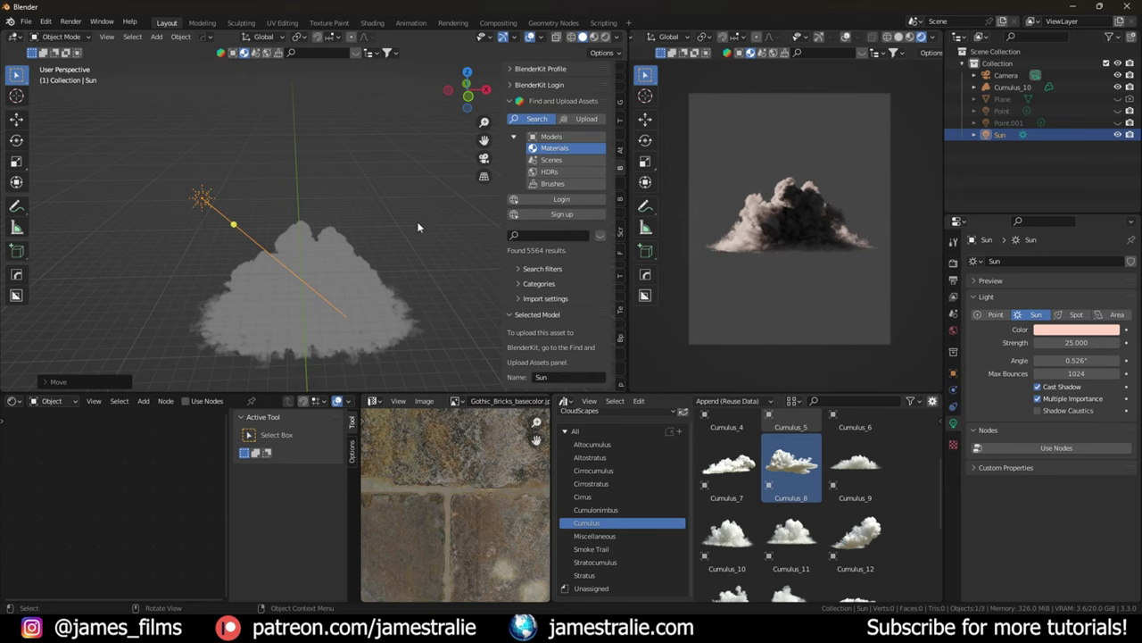
click(1118, 111)
click(1117, 123)
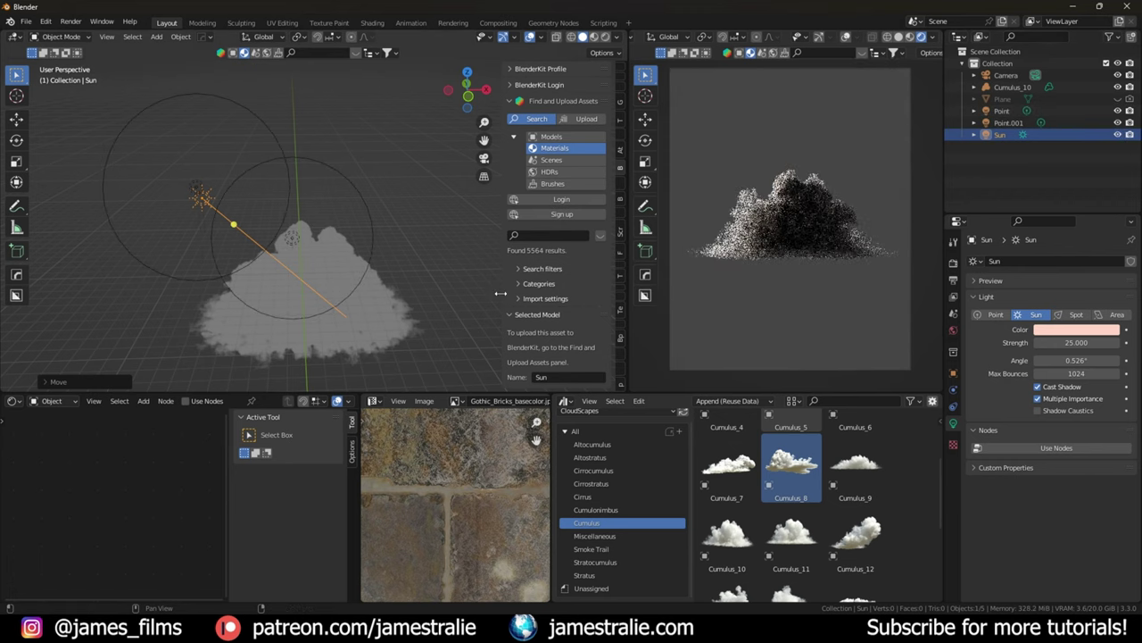
scroll(819, 257, down, 1)
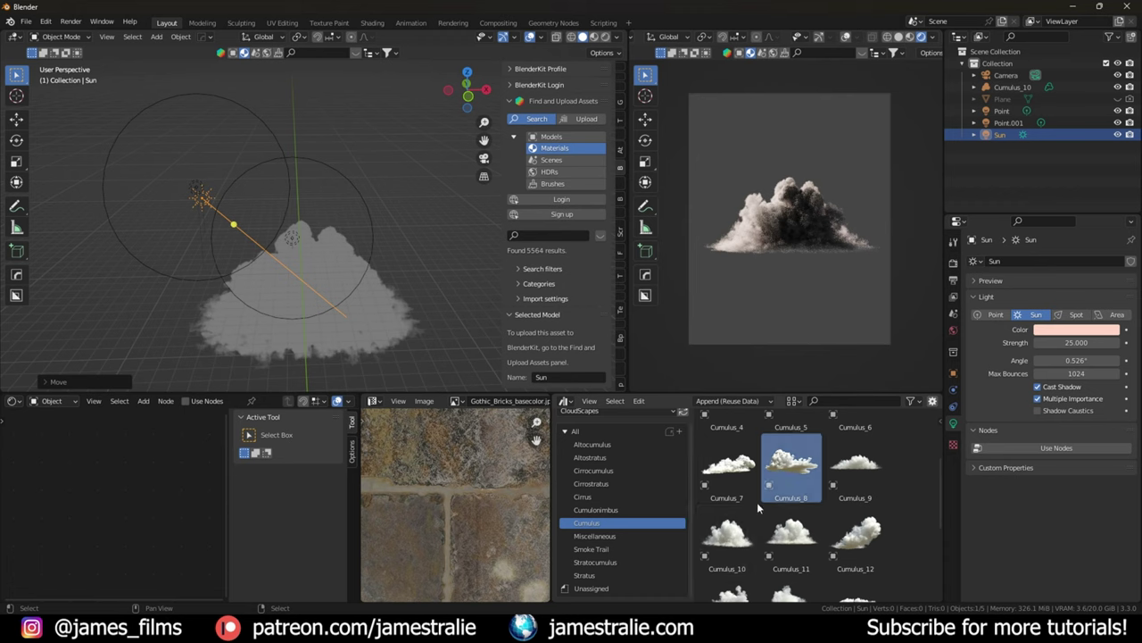
Step: Delete the Cumulus_10 cloud and both point lights, keeping the Sun light
scroll(340, 230, down, 2)
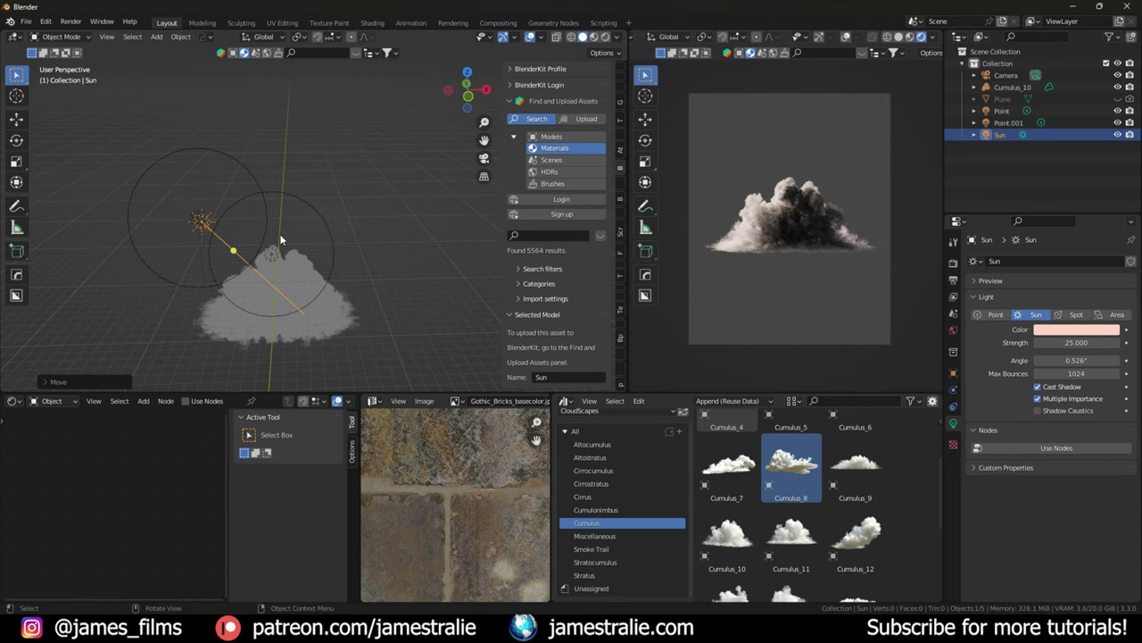
click(304, 328)
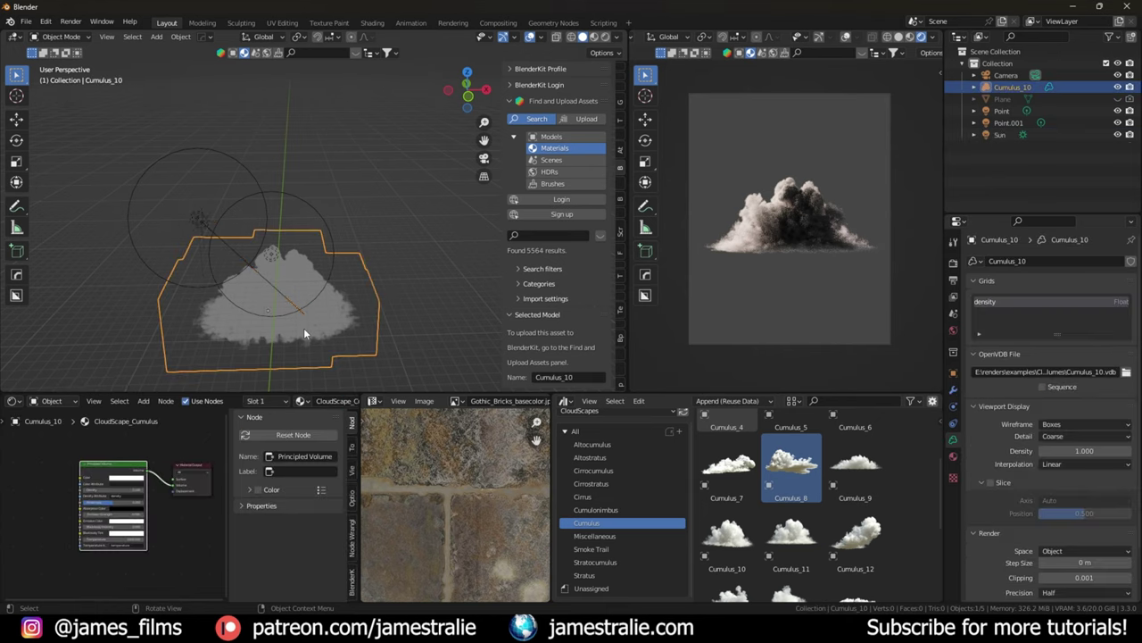
key(Delete)
click(277, 254)
key(x)
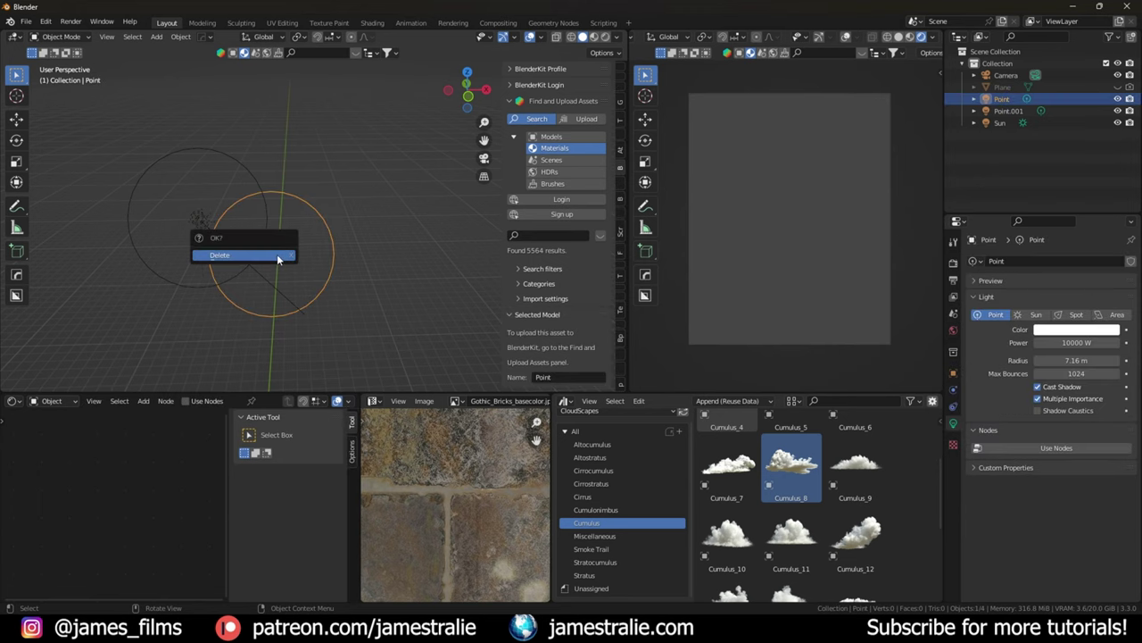
click(277, 255)
click(240, 165)
key(Delete)
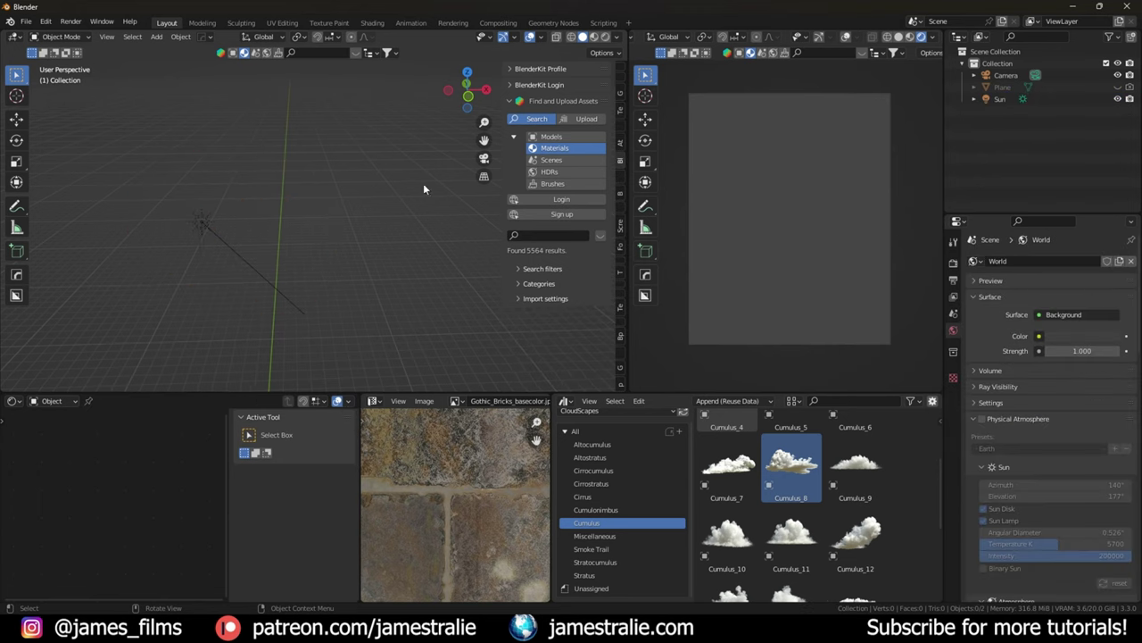
Step: Switch to the CloudScapes product page in the browser and review its VDB explanation, asset browser previews and shader section
mouse_move(390, 608)
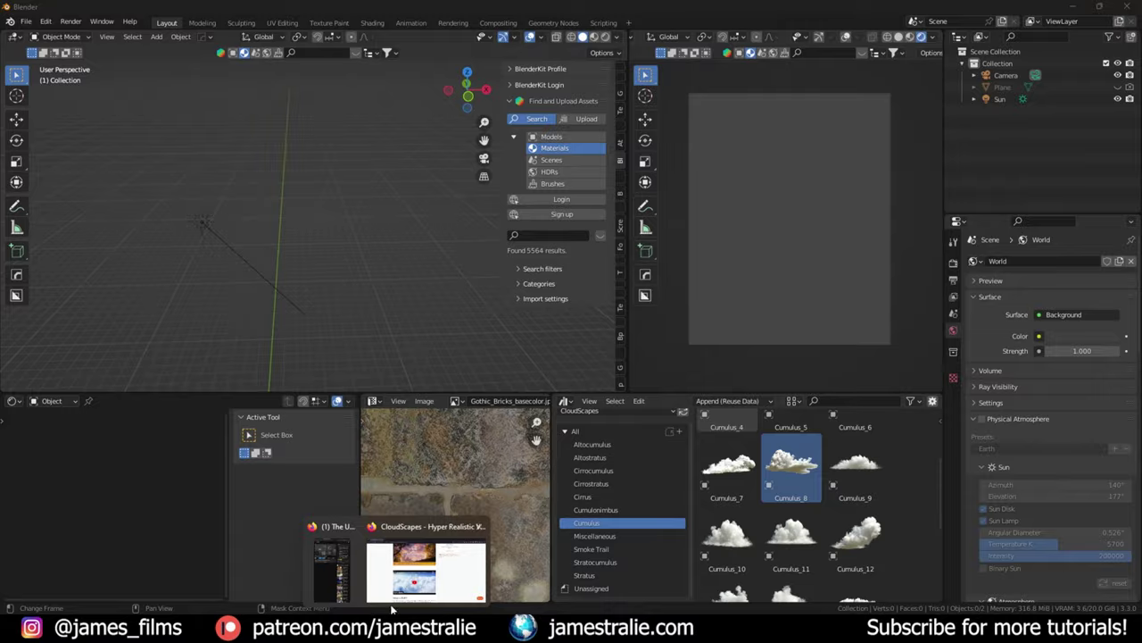
click(444, 559)
scroll(726, 334, down, 3)
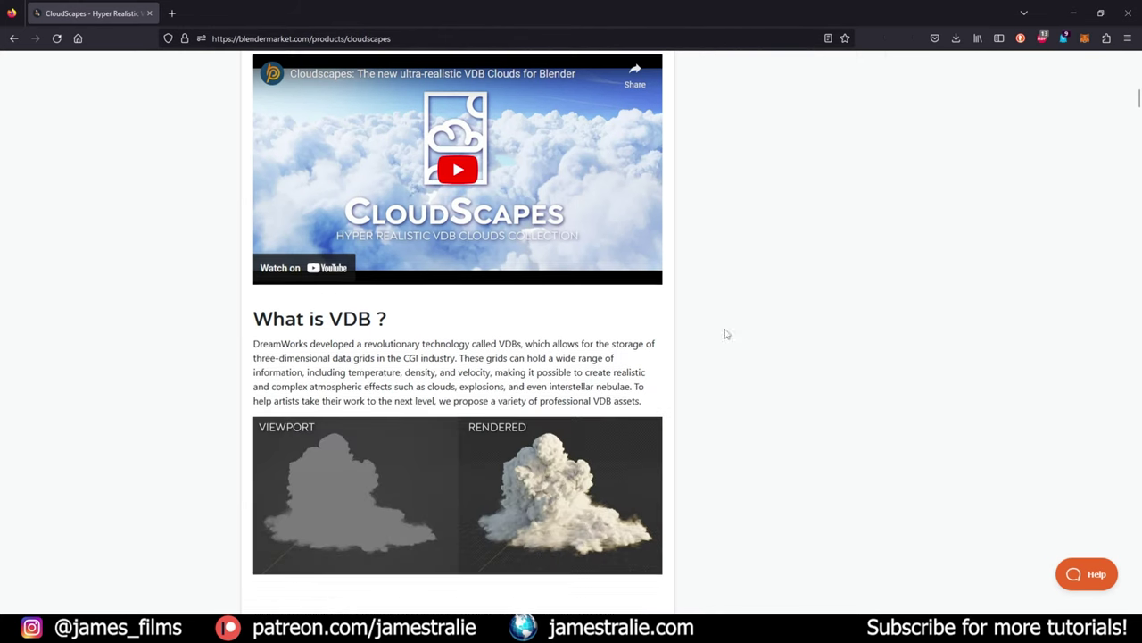
scroll(725, 334, down, 7)
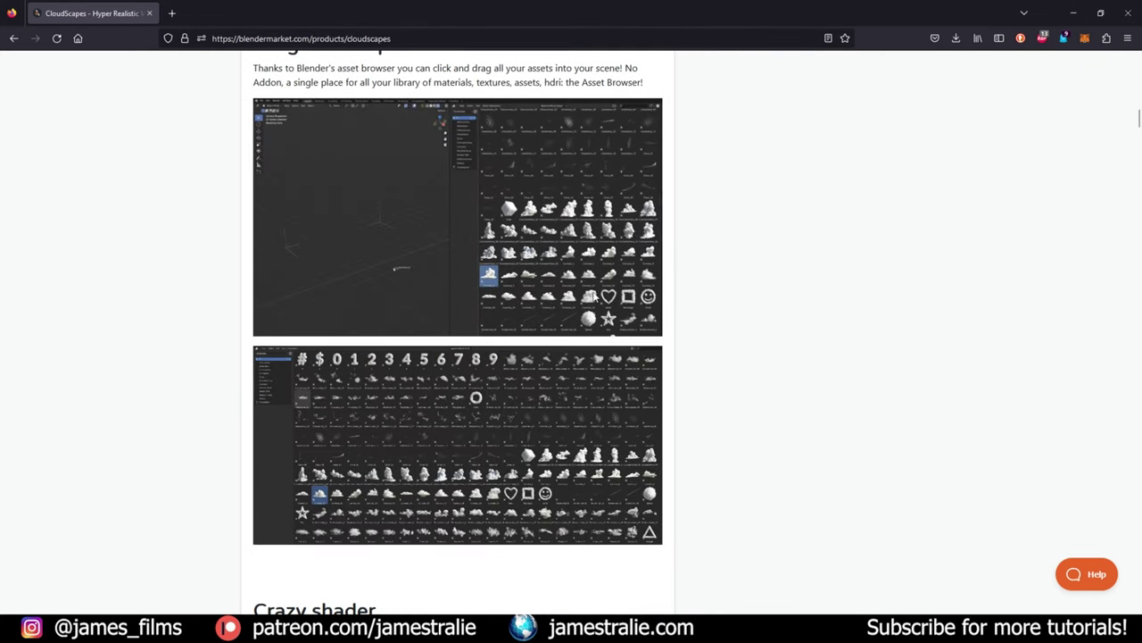
scroll(594, 297, down, 1)
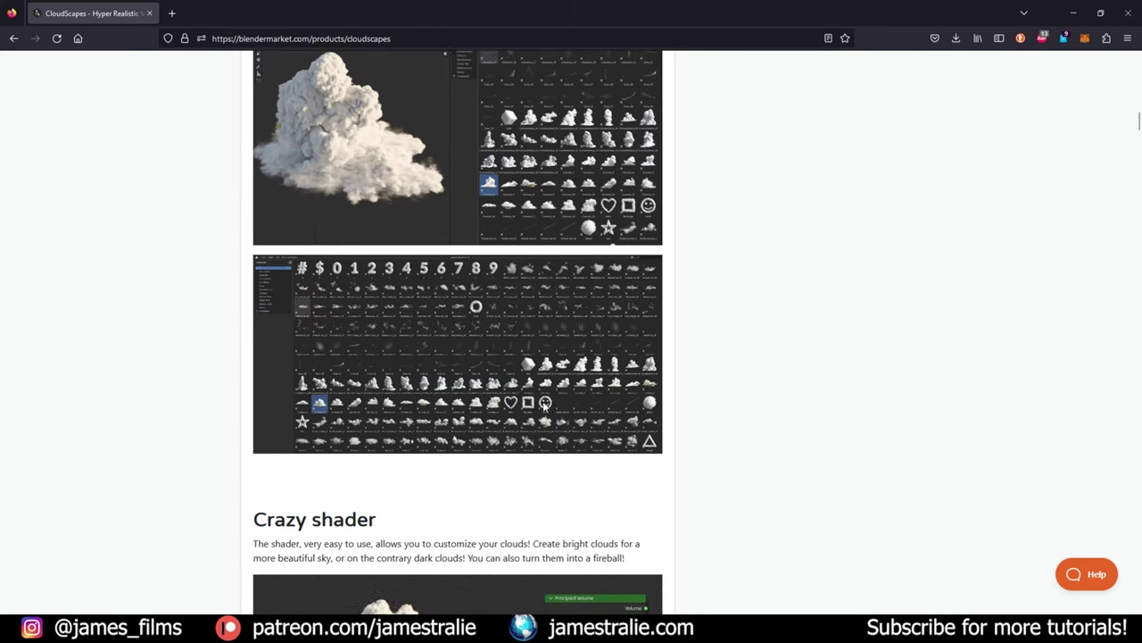
scroll(545, 407, down, 4)
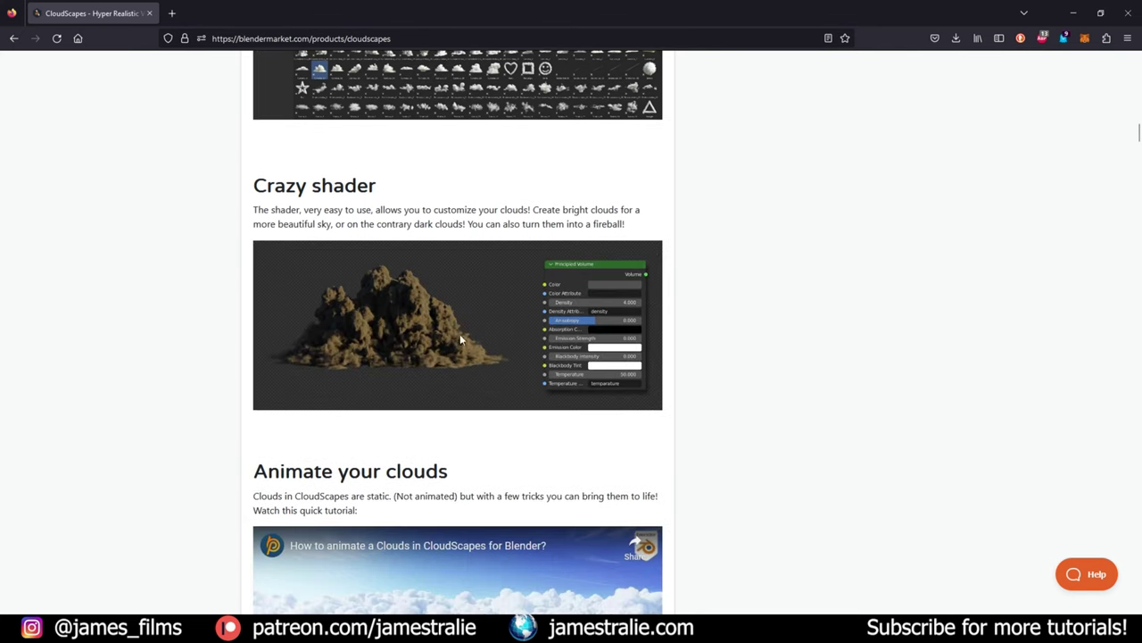
scroll(465, 328, down, 2)
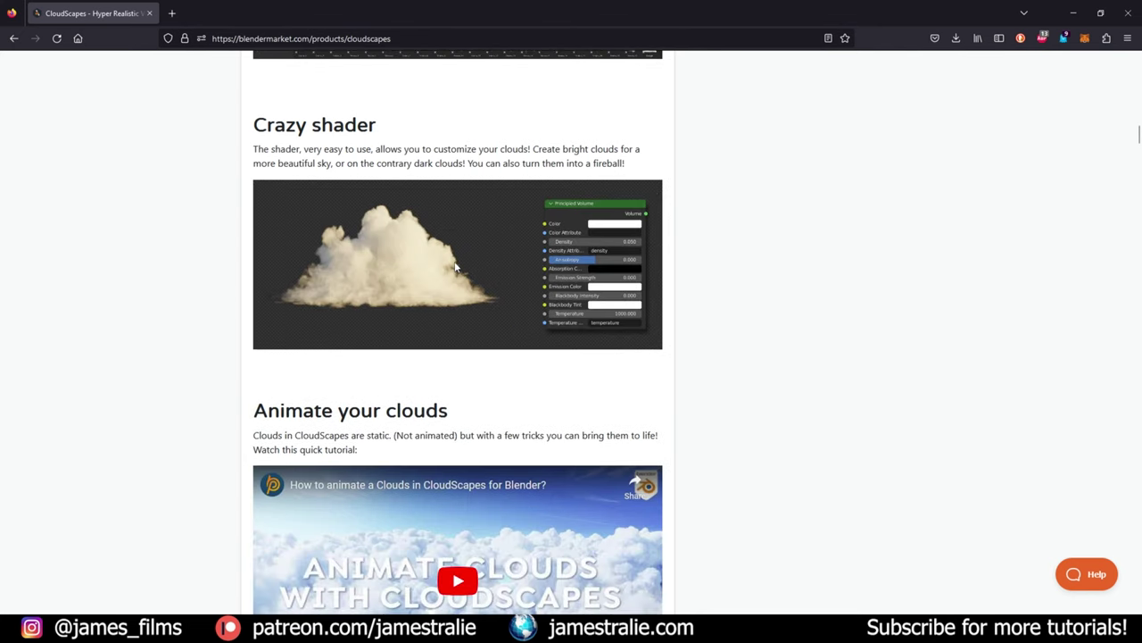
Step: Review the product page's cloud animation section and the 29 Biomes for Geo Scatter section
scroll(459, 266, down, 4)
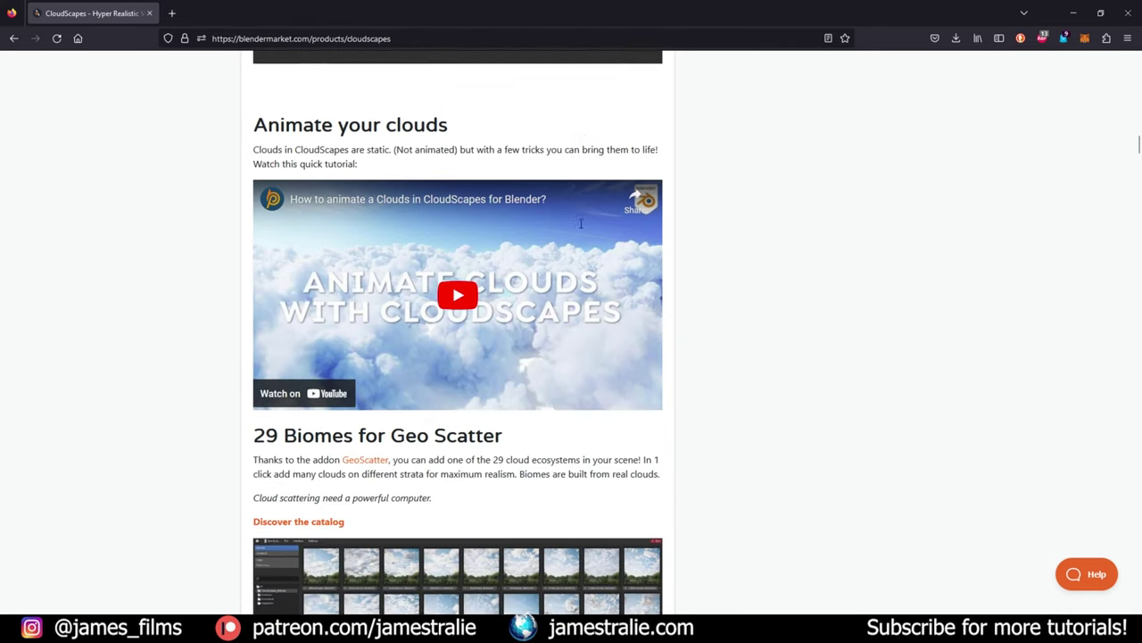
drag(258, 306, 513, 301)
click(512, 302)
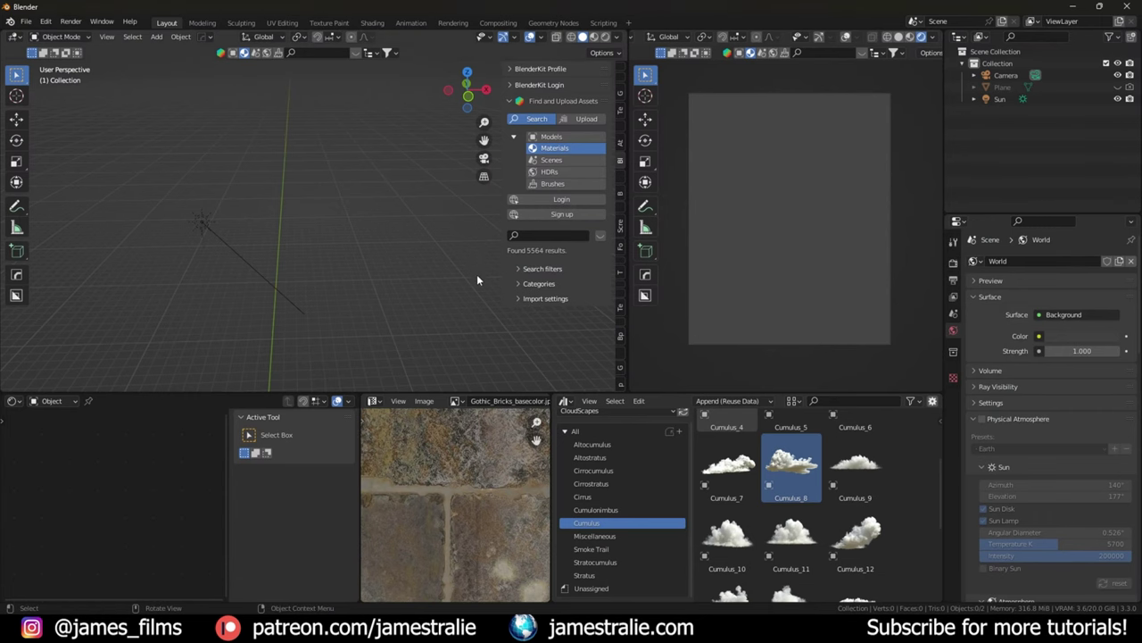
Step: Switch back to Blender, show the Geo-Scatter settings, and add a plane scaled by 10 as the scatter ground
click(621, 94)
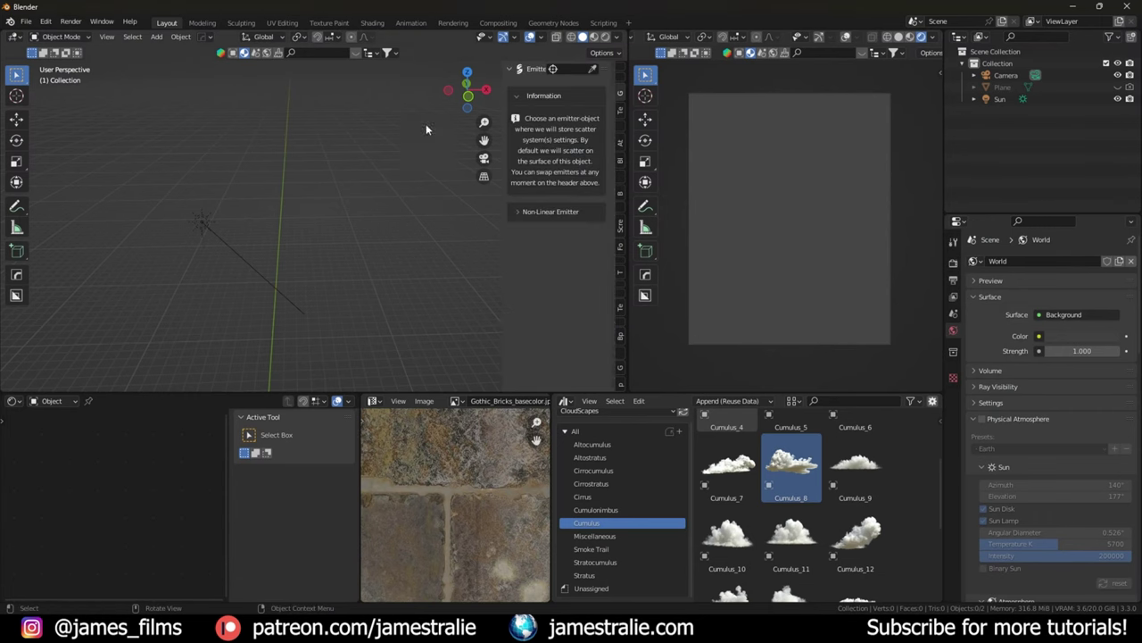
middle_drag(264, 203, 307, 194)
key(shift+a)
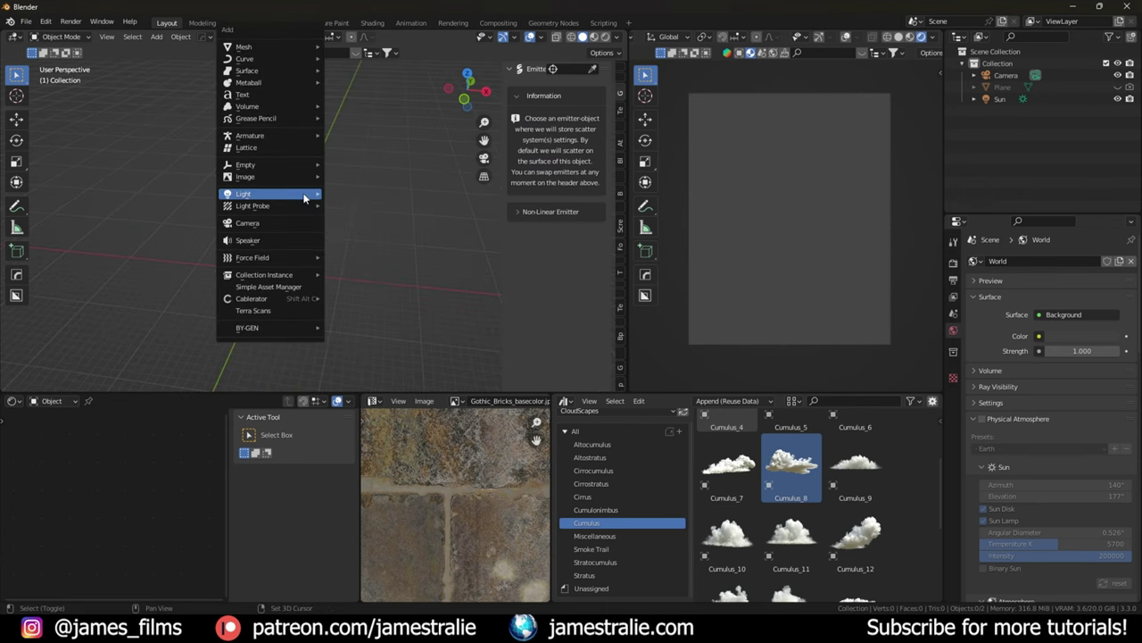
mouse_move(292, 46)
click(375, 46)
text(s)
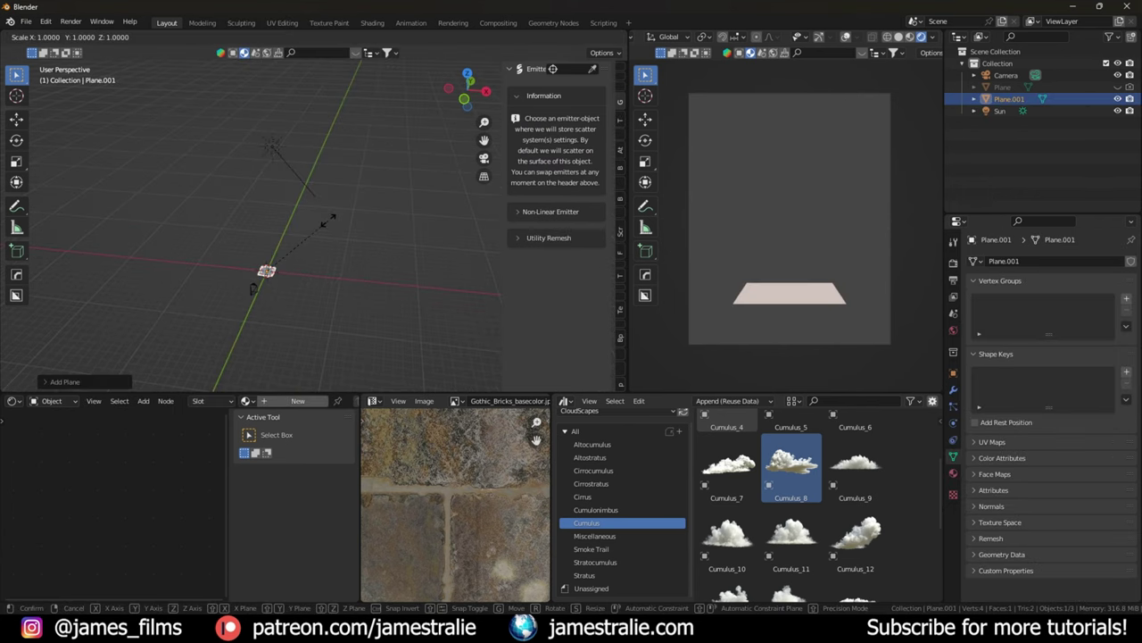
text(10)
key(Return)
Step: Subdivide the new plane's mesh once and again with 45 cuts, and return to Object Mode
key(Tab)
right_click(288, 265)
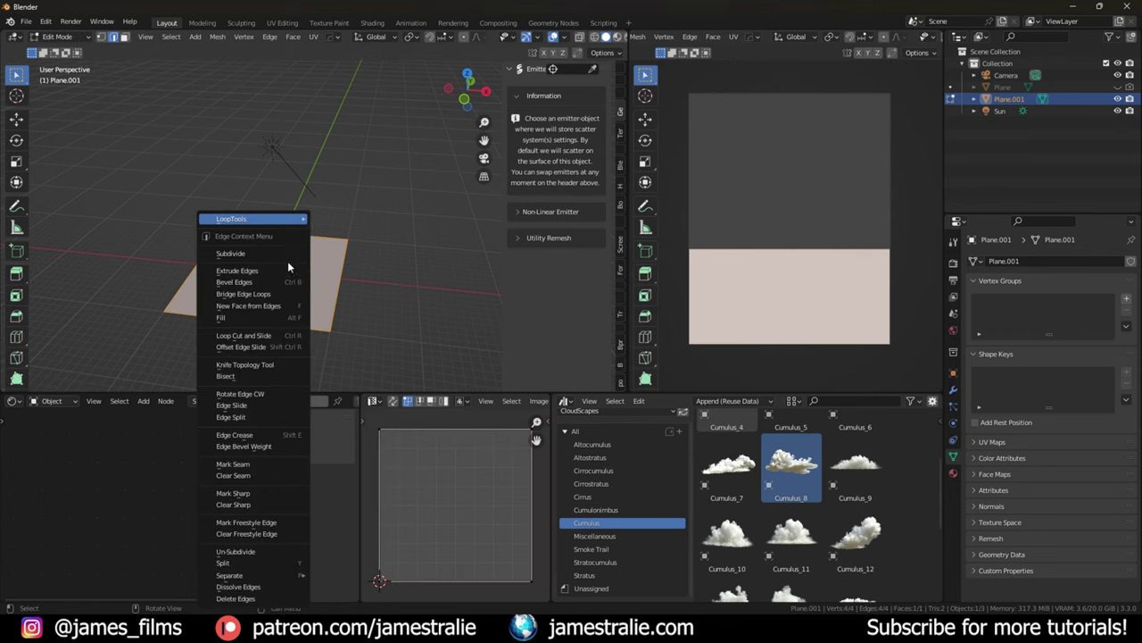
click(290, 252)
right_click(290, 252)
click(294, 257)
click(64, 381)
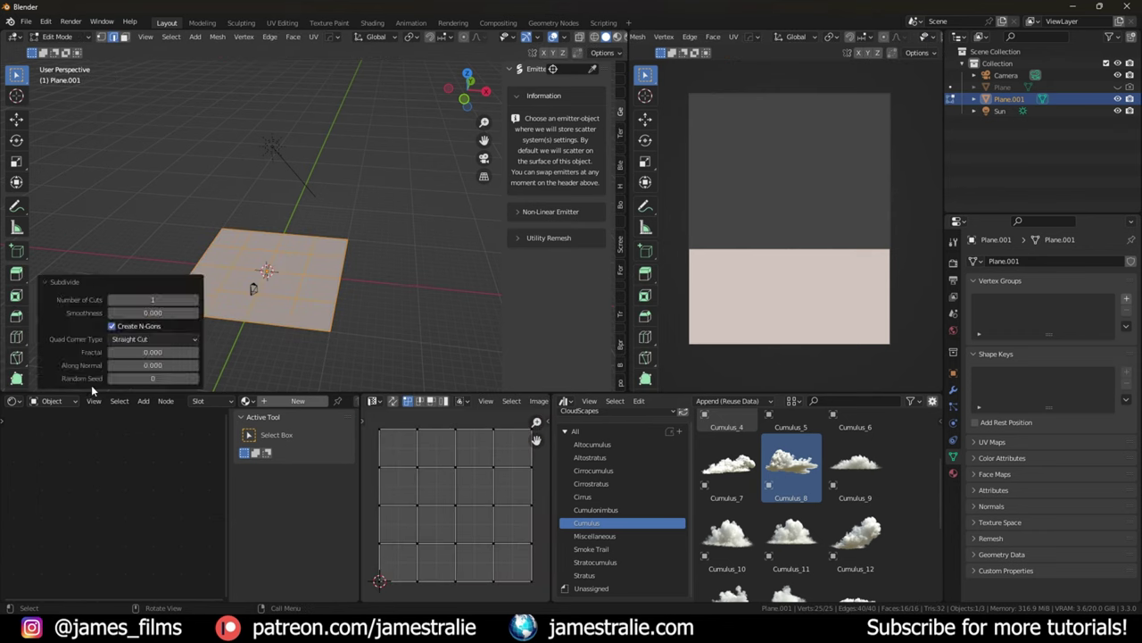
double_click(152, 300)
text(45)
key(Return)
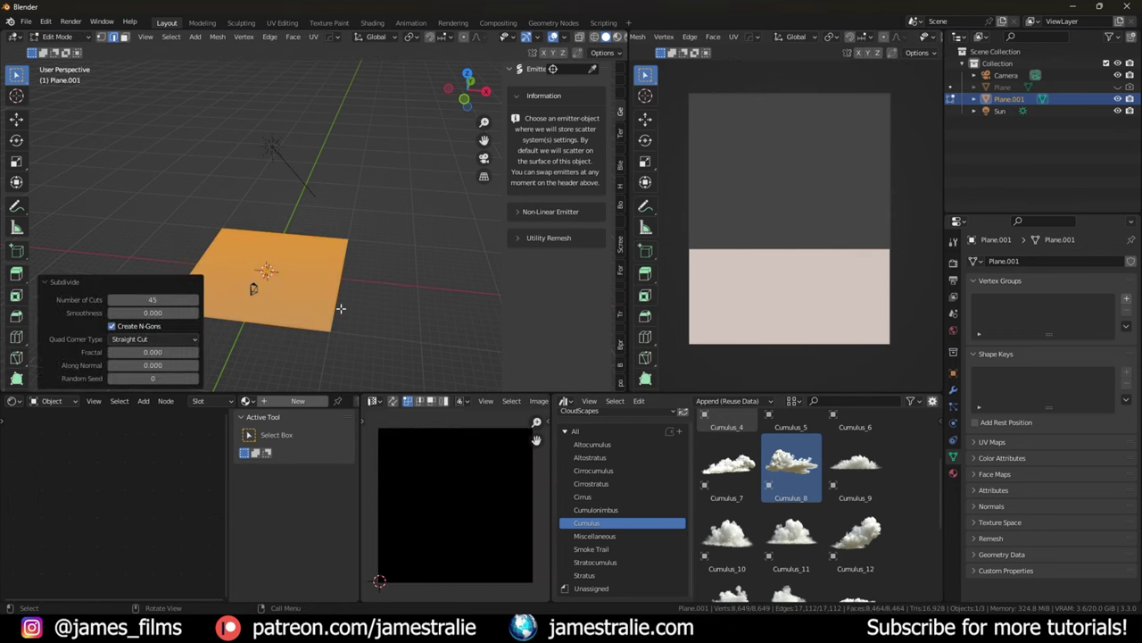
key(Tab)
Step: Pick the subdivided plane as the scatter emitter and expand the Biome Scatter settings
scroll(316, 318, up, 5)
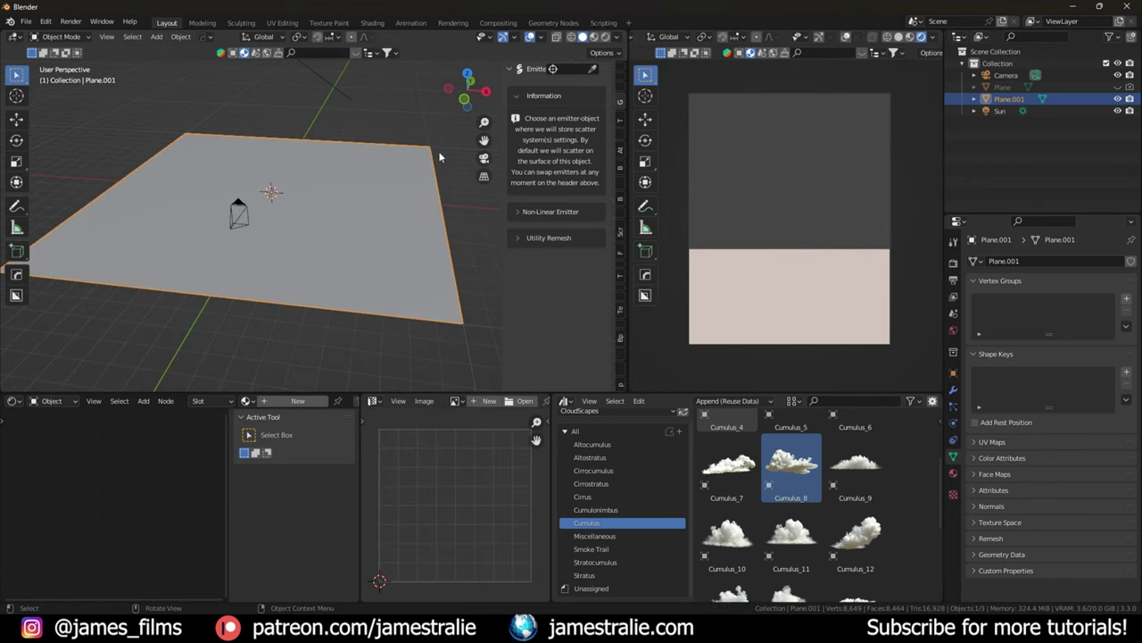
drag(502, 202, 446, 202)
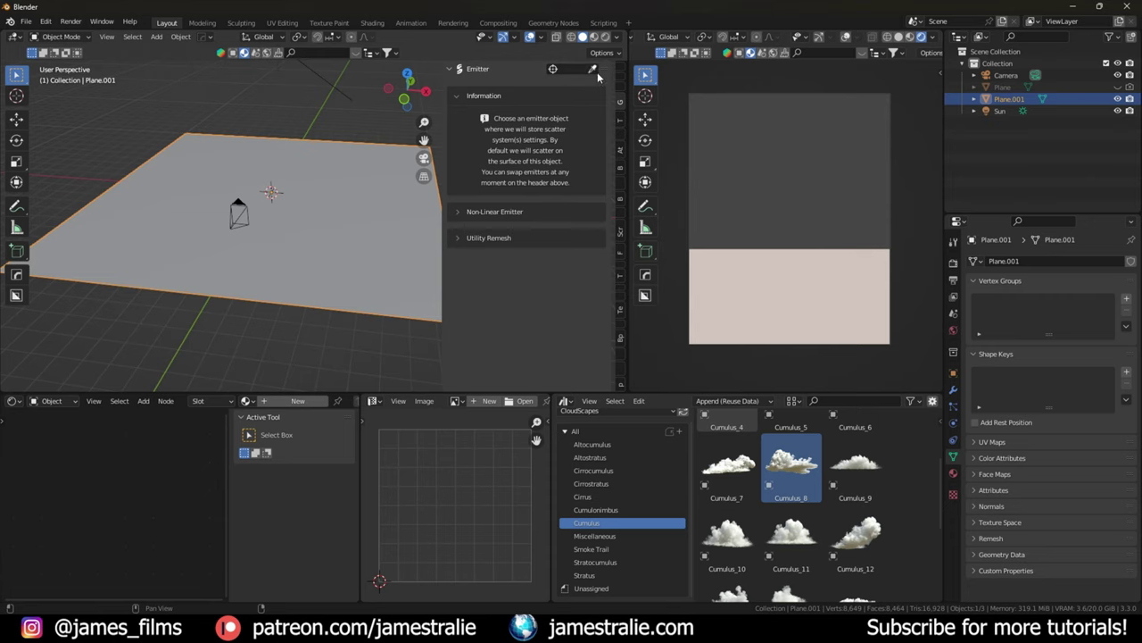
click(592, 69)
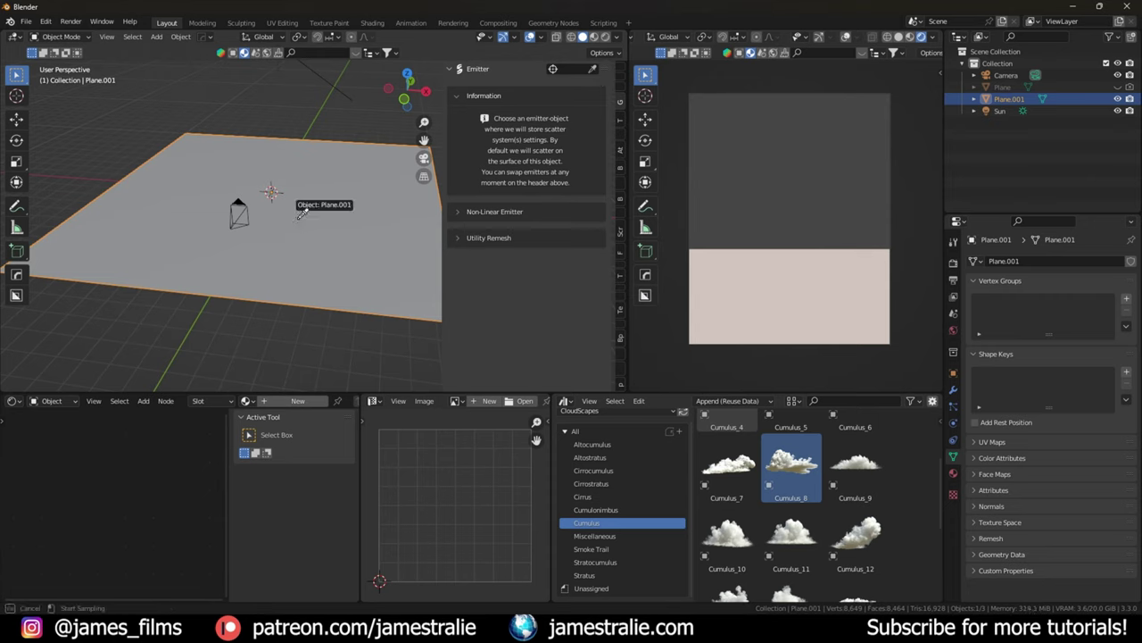
click(301, 212)
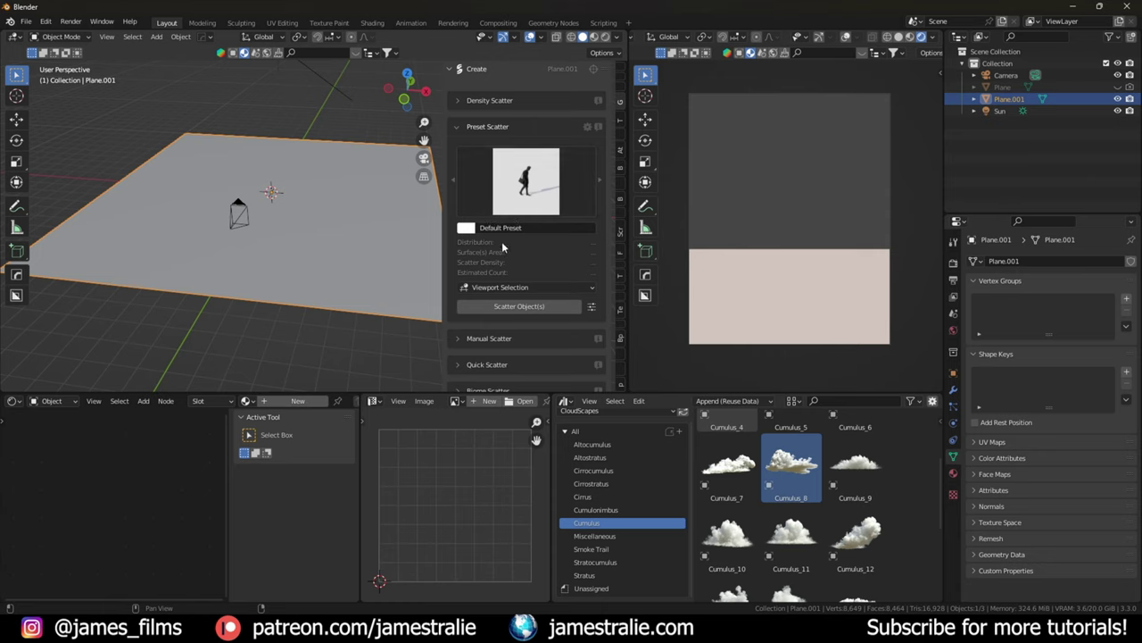
scroll(501, 241, down, 3)
click(462, 297)
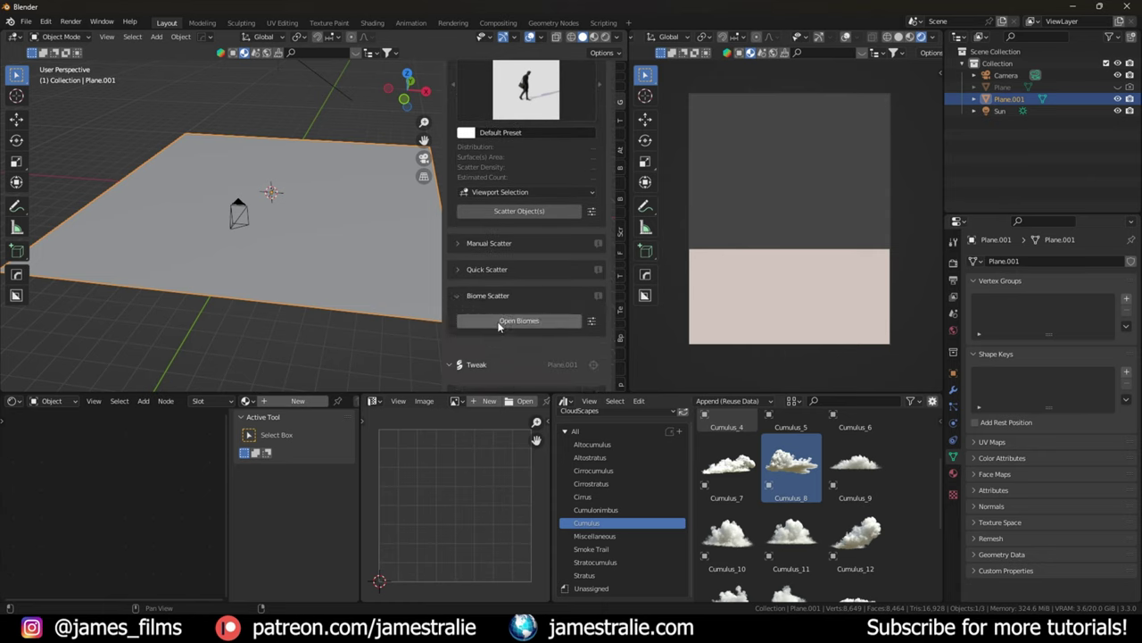
Step: Add a cone and move it off the plane by about 16 m in X and -5.4 m in Y
scroll(366, 230, down, 4)
shift+middle_drag(366, 230, 294, 215)
key(shift+a)
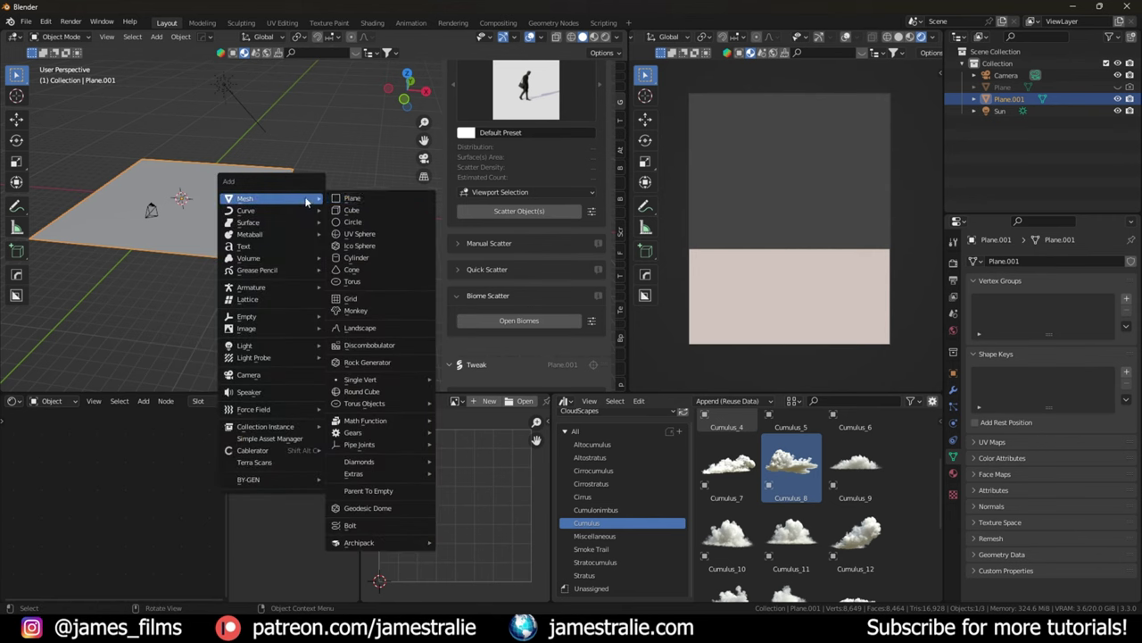
click(355, 269)
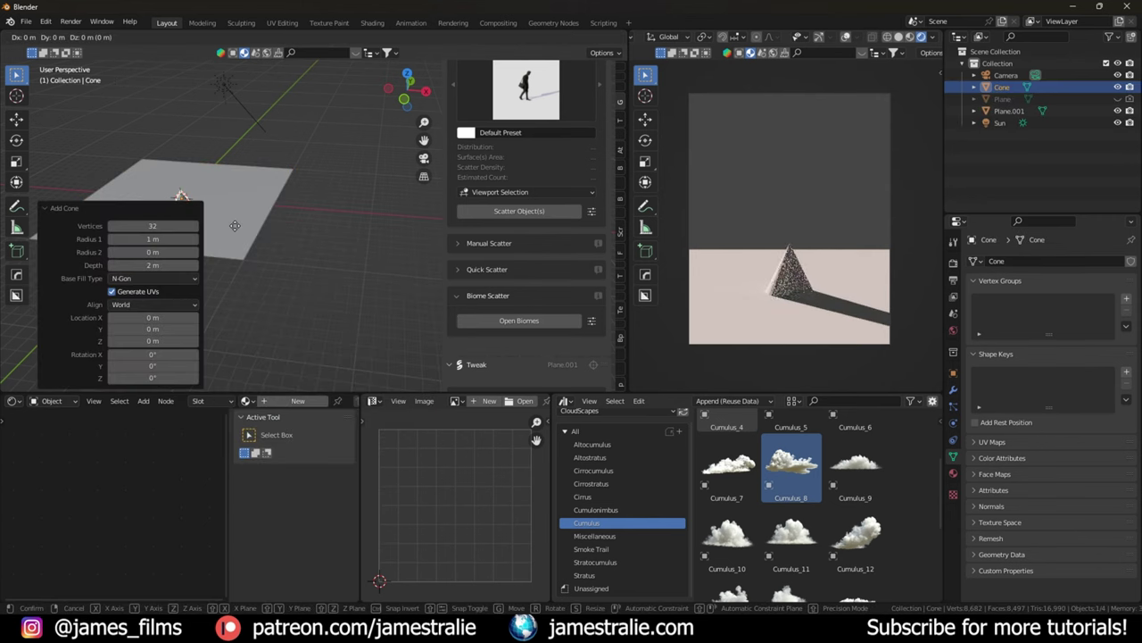
key(g)
click(353, 249)
scroll(339, 252, up, 2)
scroll(339, 251, down, 2)
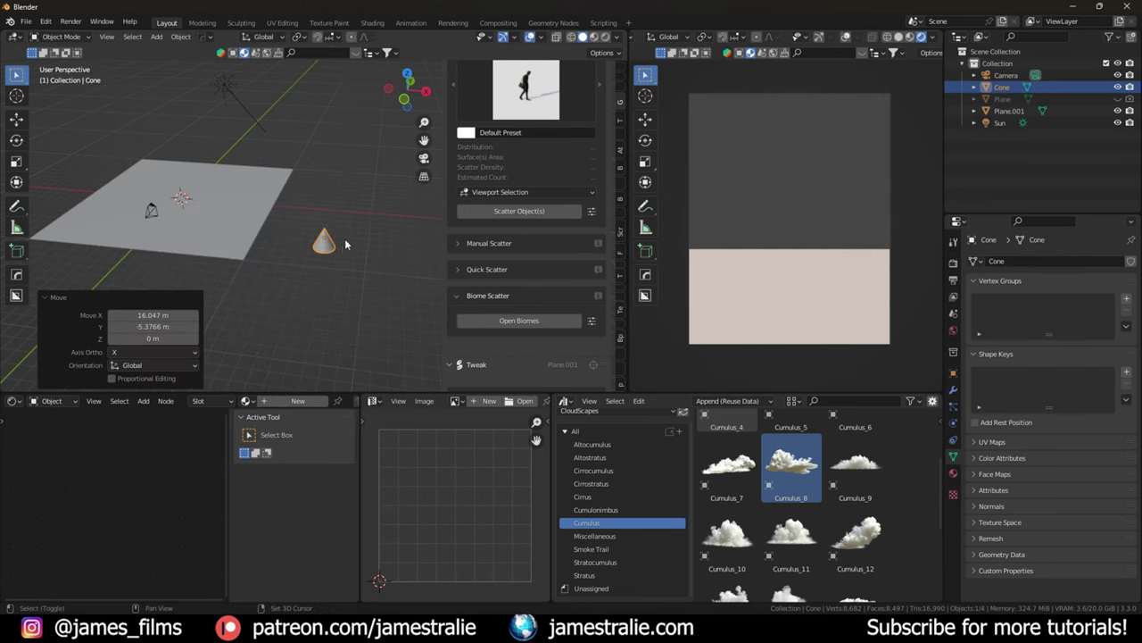
shift+middle_drag(339, 249, 341, 267)
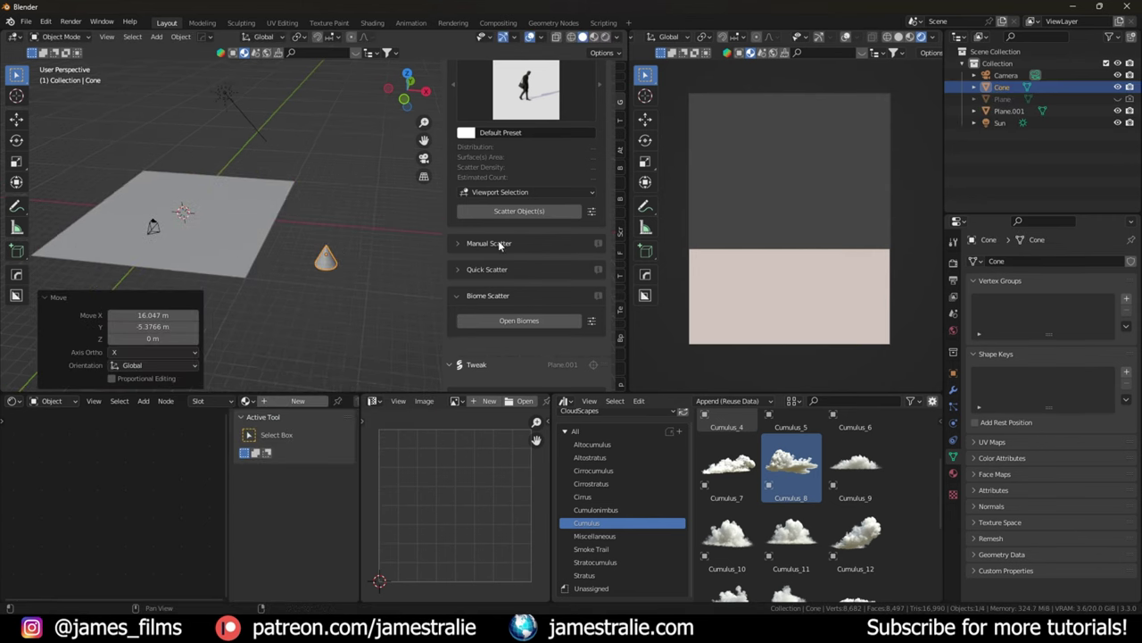
Step: Scatter the selected cone across the plane with the 11 Pattern preset, using Viewport Selection
click(525, 193)
click(526, 200)
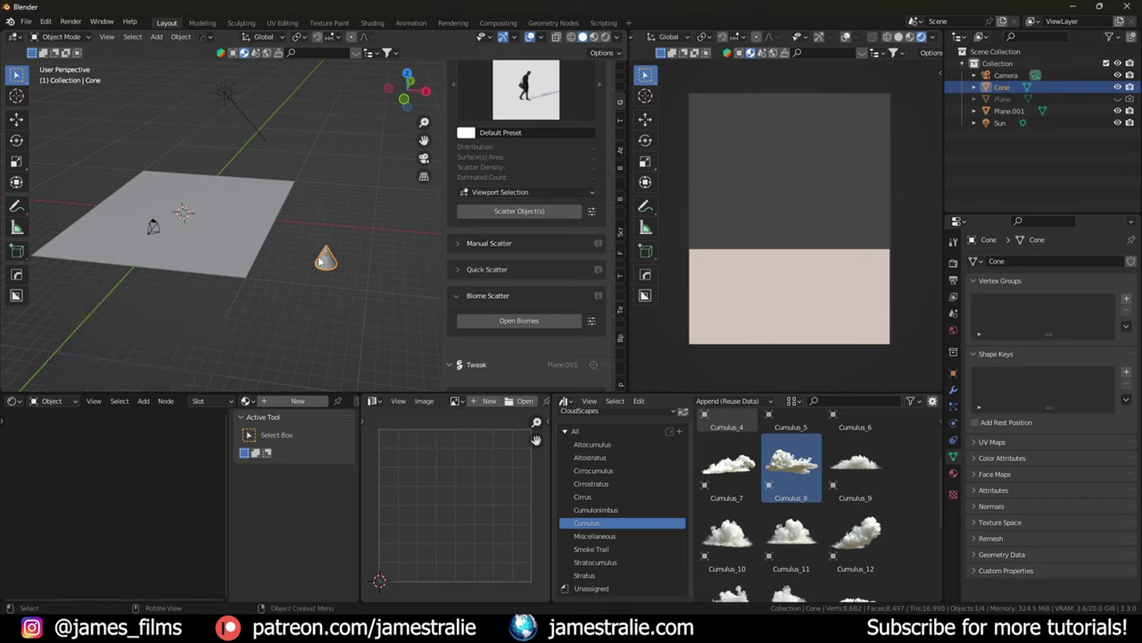
scroll(499, 215, up, 3)
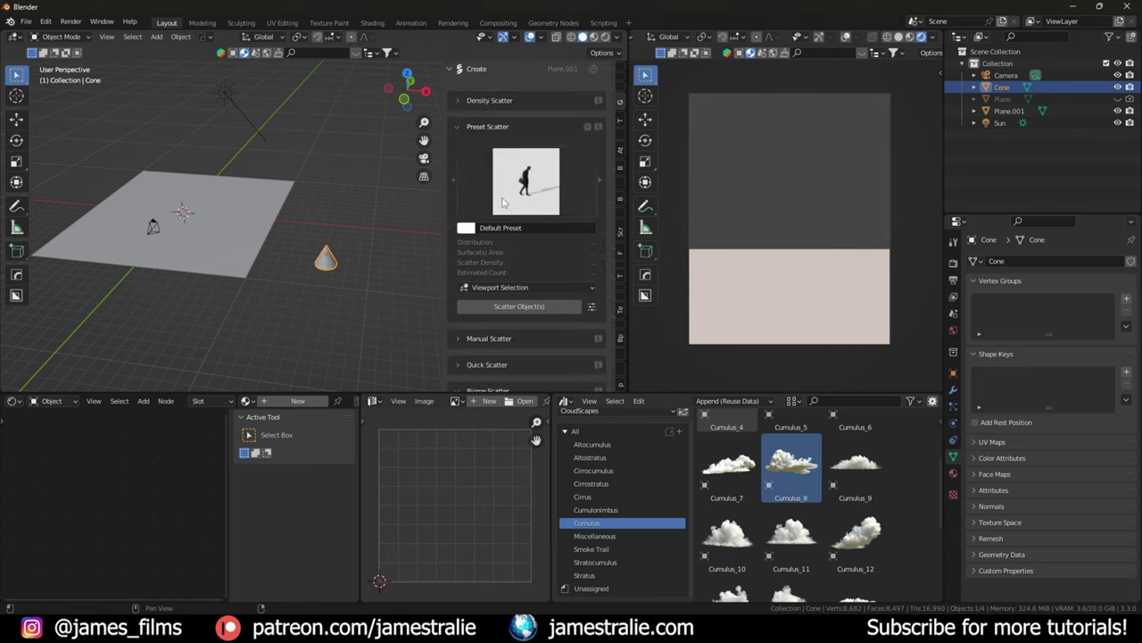
click(517, 188)
click(700, 332)
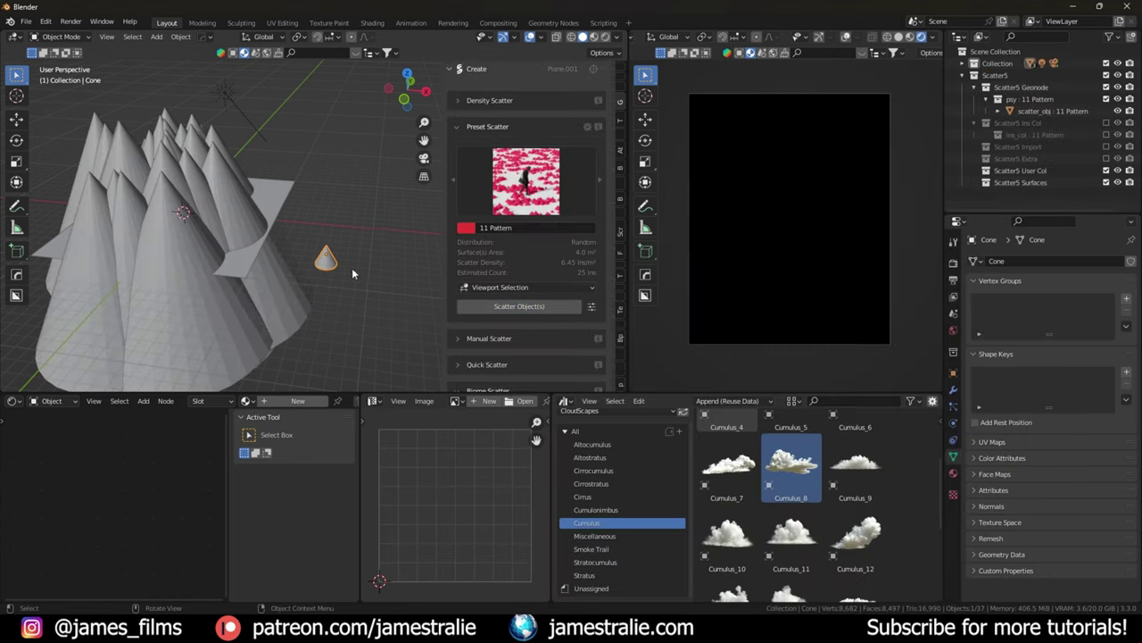
scroll(274, 249, up, 4)
scroll(283, 178, down, 2)
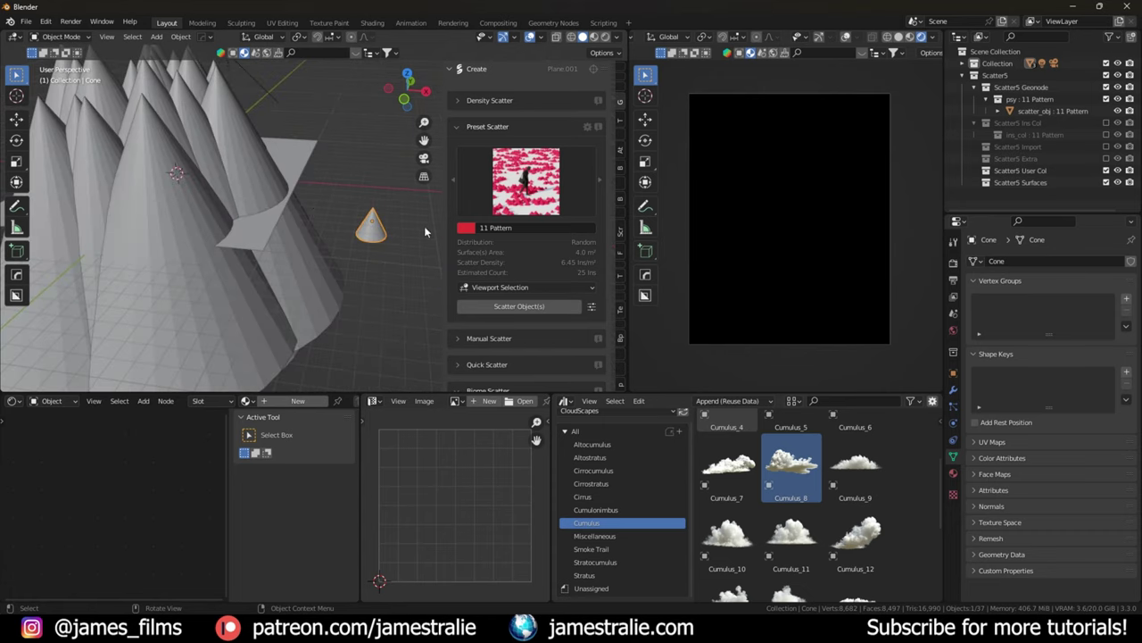
key(s)
click(407, 228)
Step: Set the scatter system's Default Scale factor to 0.02 in X, Y and Z
scroll(482, 287, down, 8)
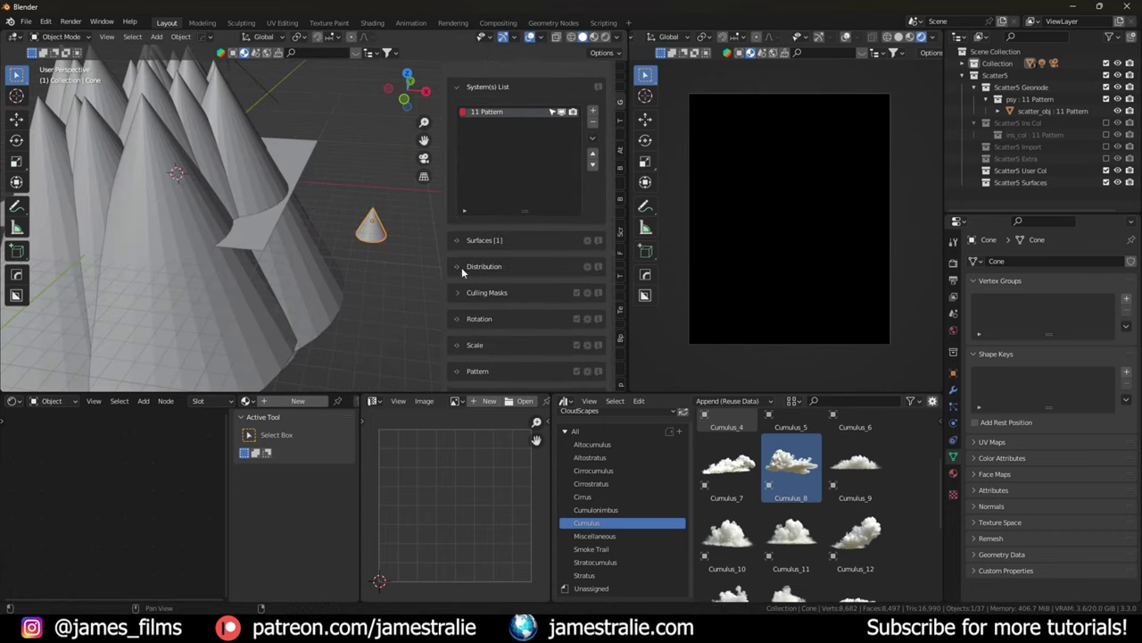
click(464, 345)
scroll(473, 330, down, 3)
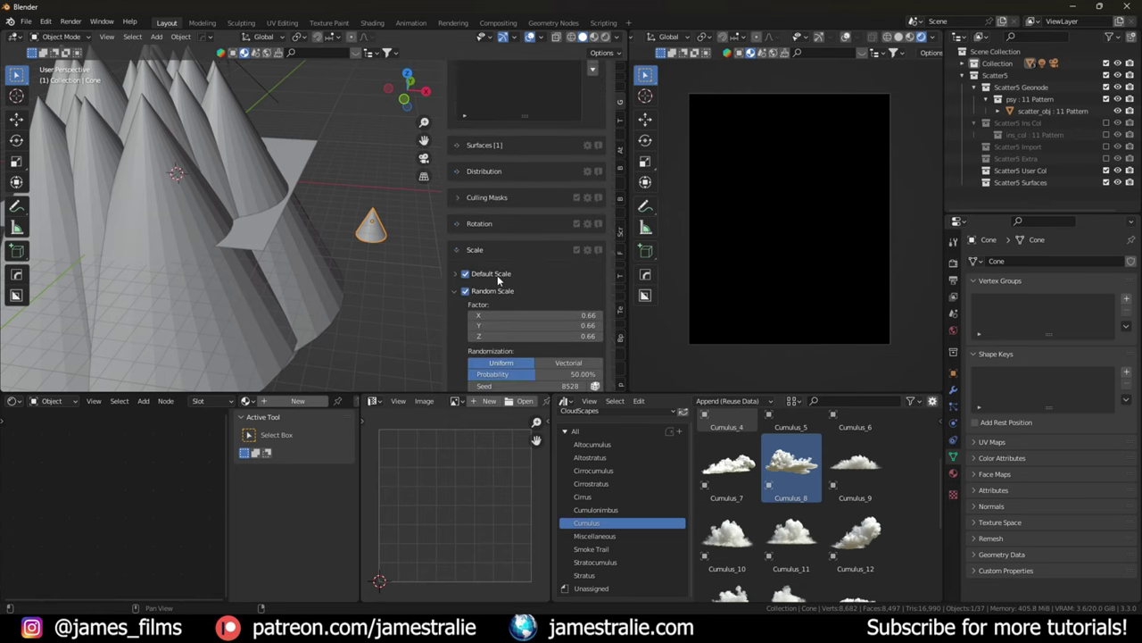
click(456, 273)
drag(535, 326, 536, 346)
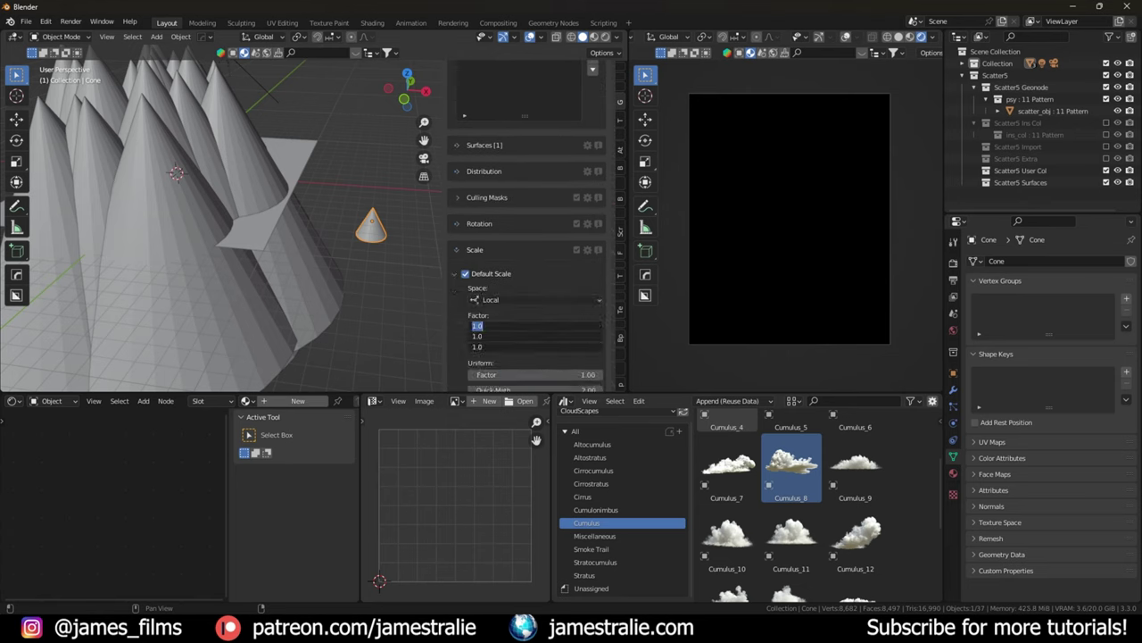
text(0.02)
key(Return)
scroll(174, 212, up, 3)
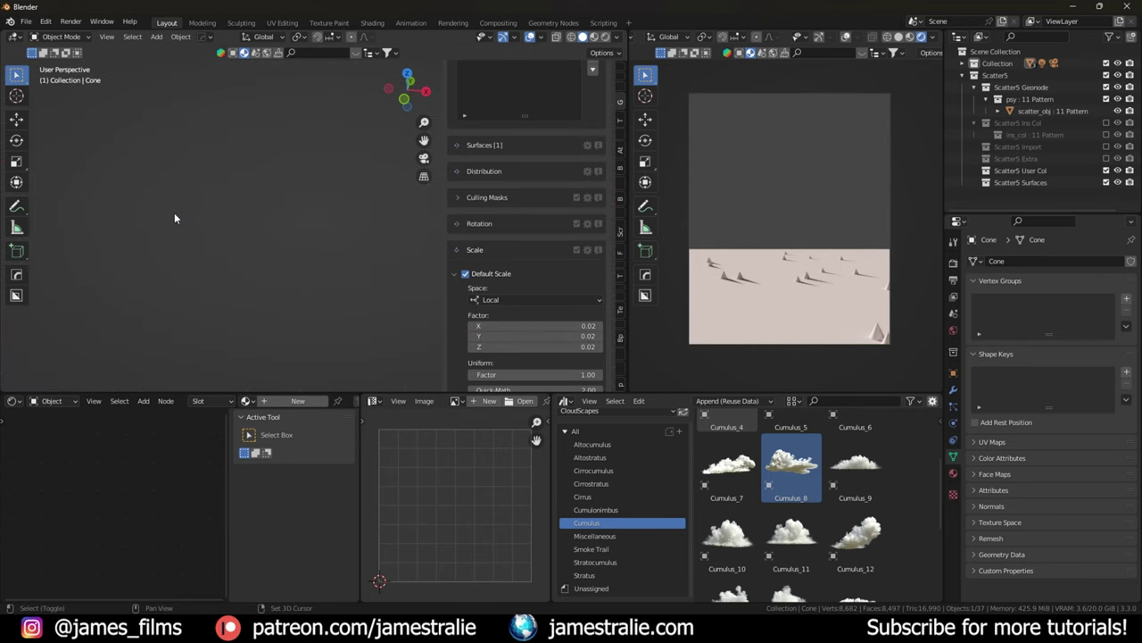
shift+middle_drag(174, 212, 254, 247)
scroll(254, 247, up, 2)
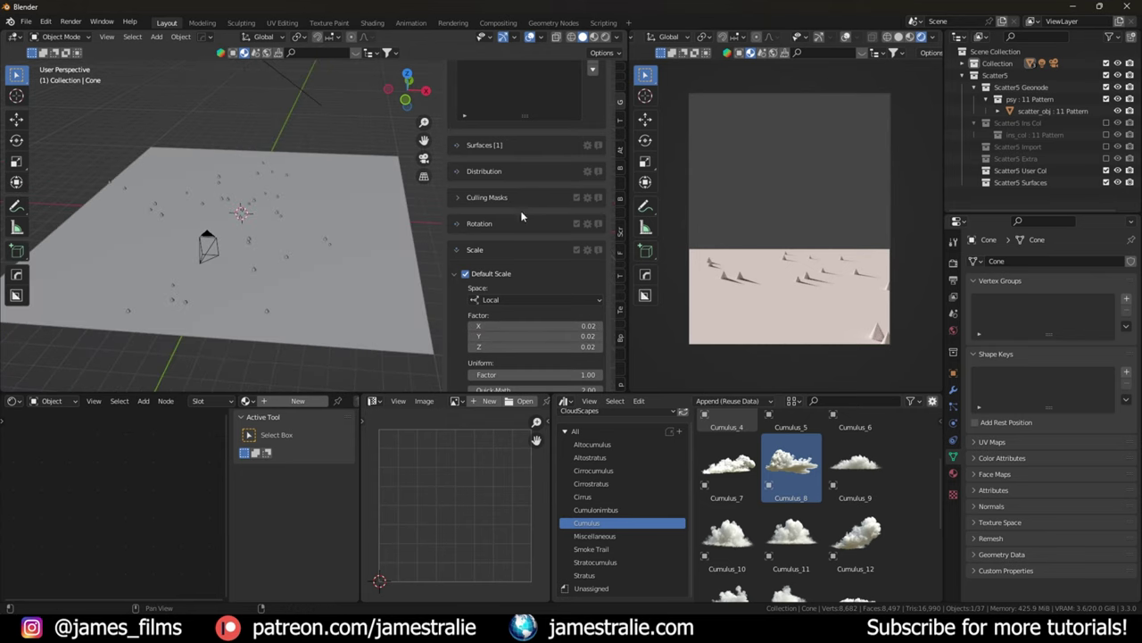
Step: Set the scatter distribution density to 250 instances per square metre
scroll(515, 207, up, 5)
scroll(492, 204, down, 1)
scroll(491, 247, down, 1)
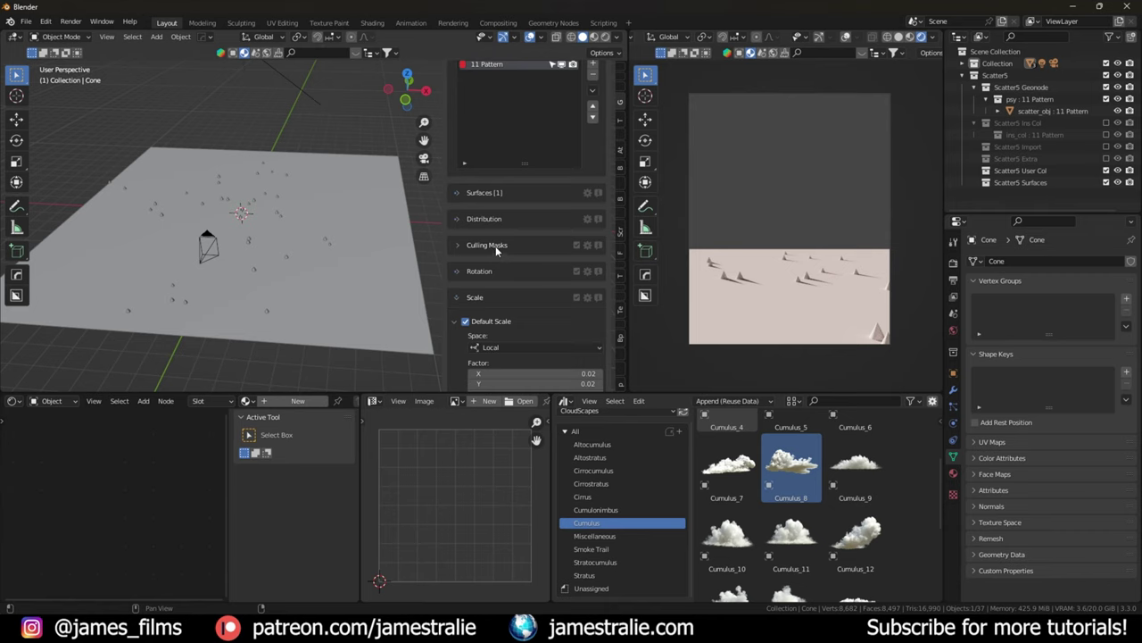
click(495, 247)
scroll(500, 250, down, 2)
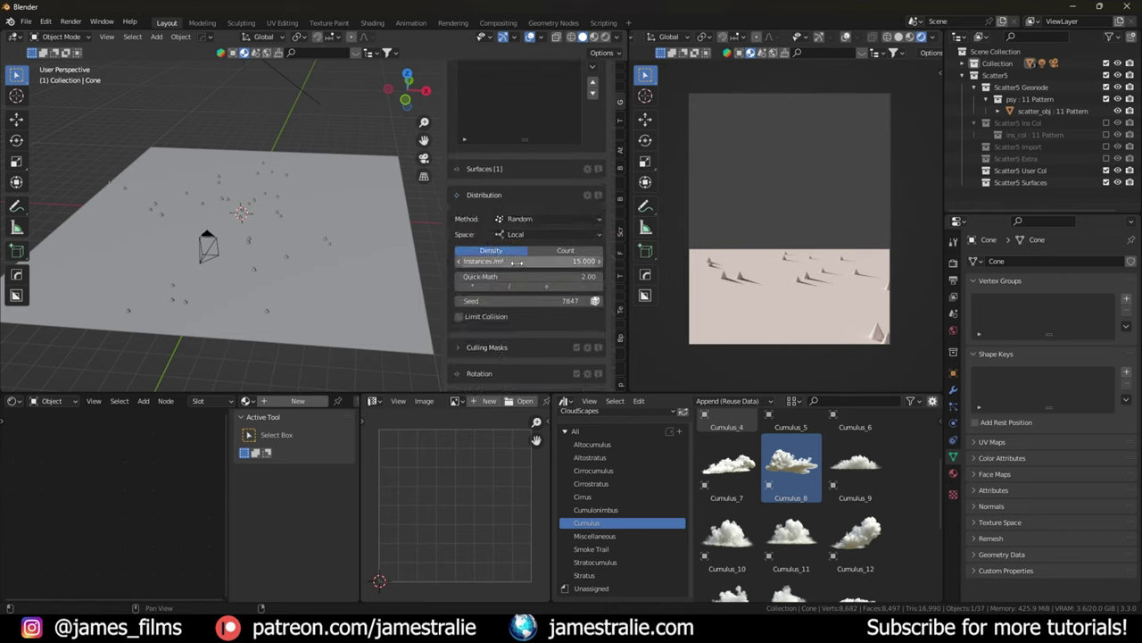
click(516, 262)
text(250)
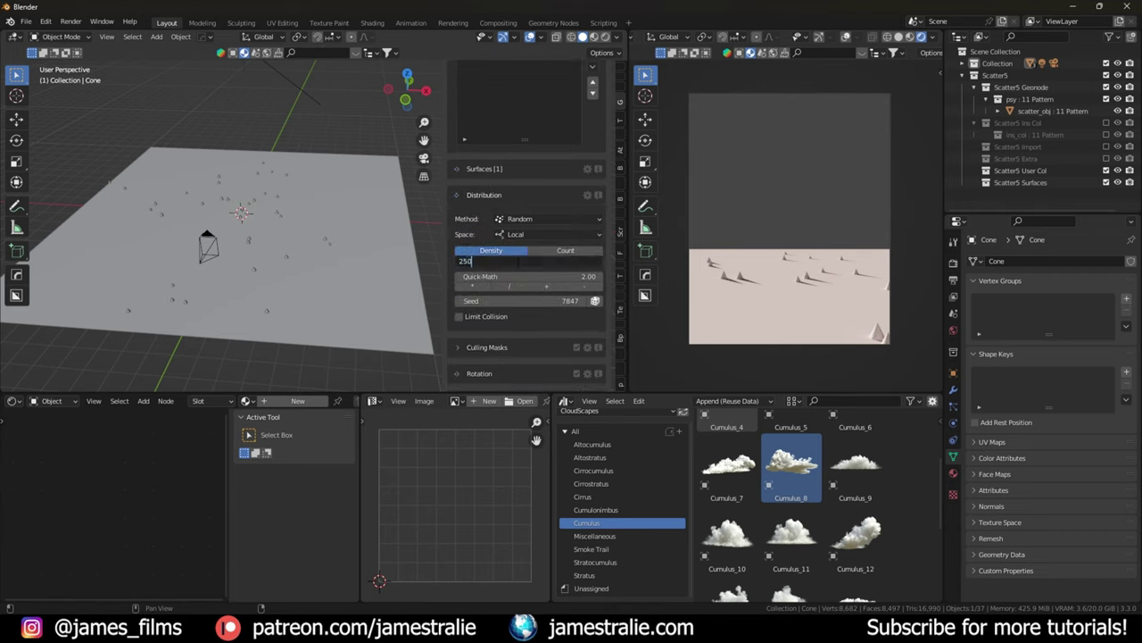
key(Return)
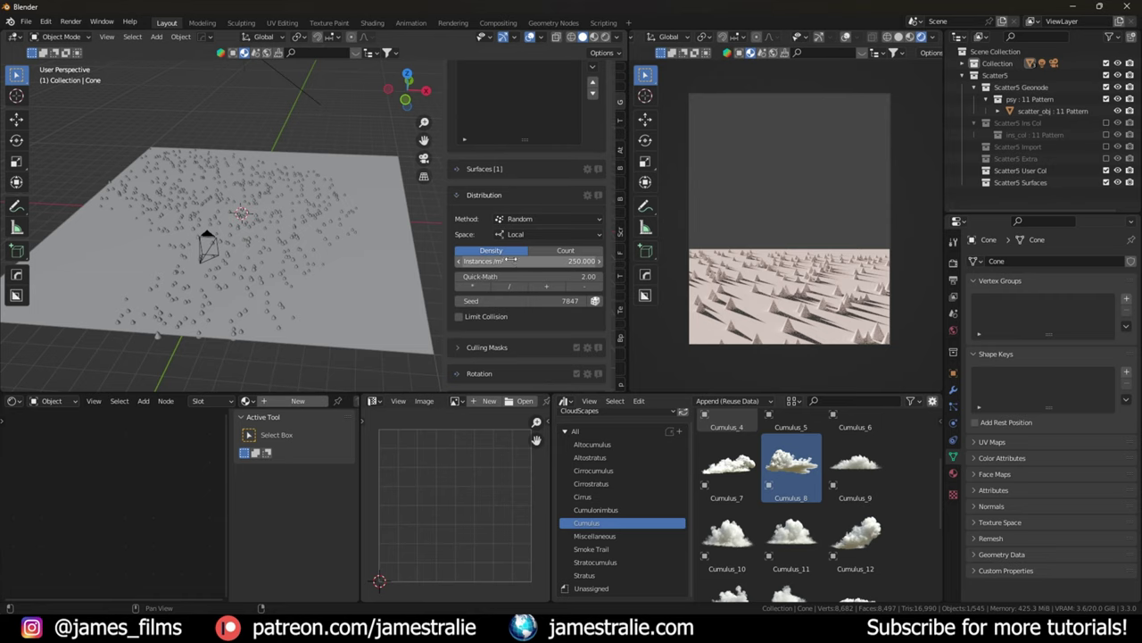
Step: Try a count-based distribution with 200 instances and switch back to density
click(565, 249)
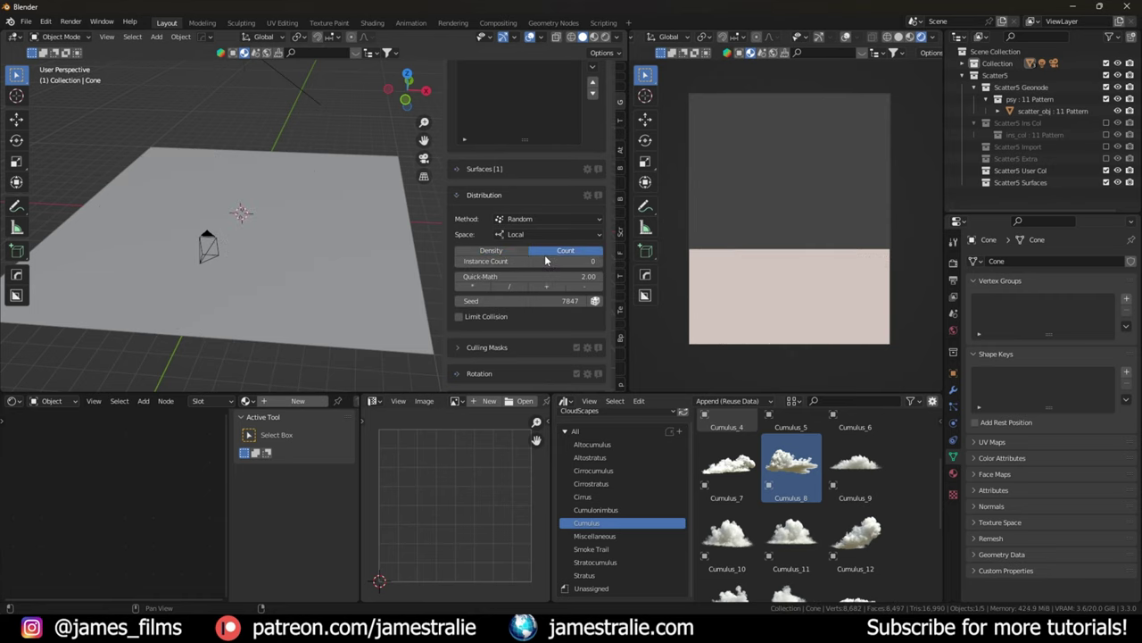
click(531, 261)
text(200)
key(Return)
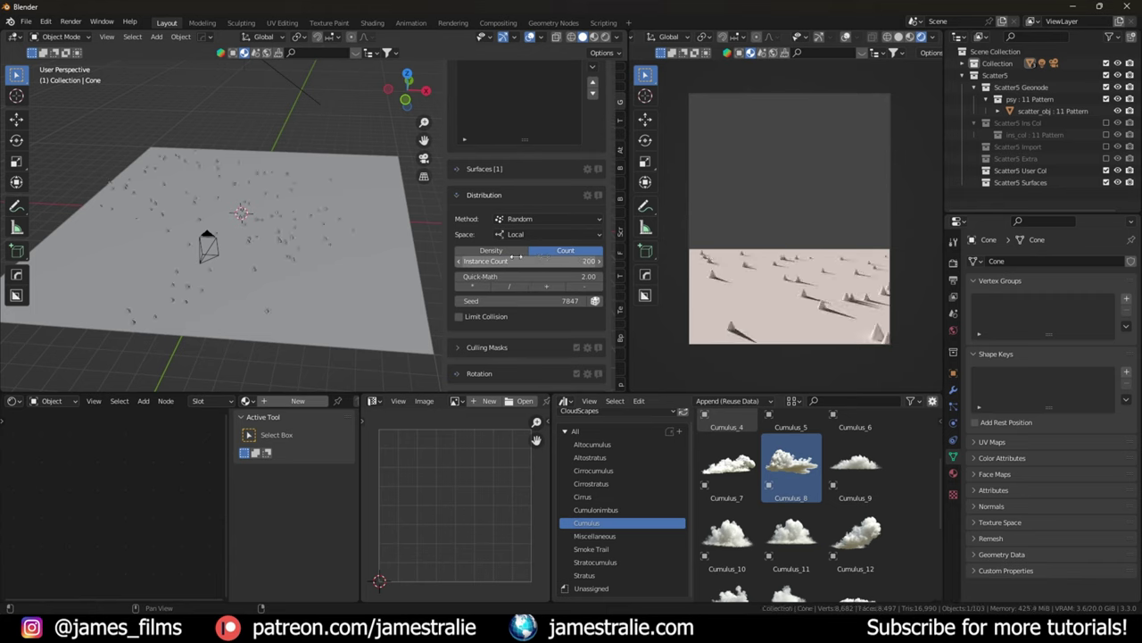
click(509, 251)
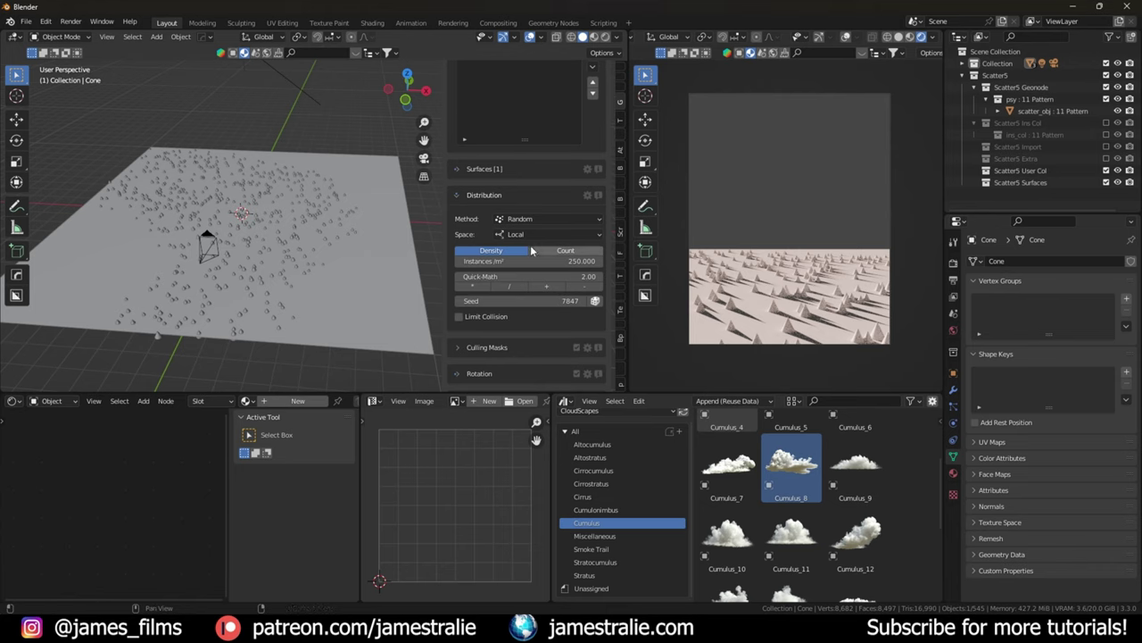
Step: Examine the available distribution methods and the scatter system's culling, rotation and scale settings
click(556, 220)
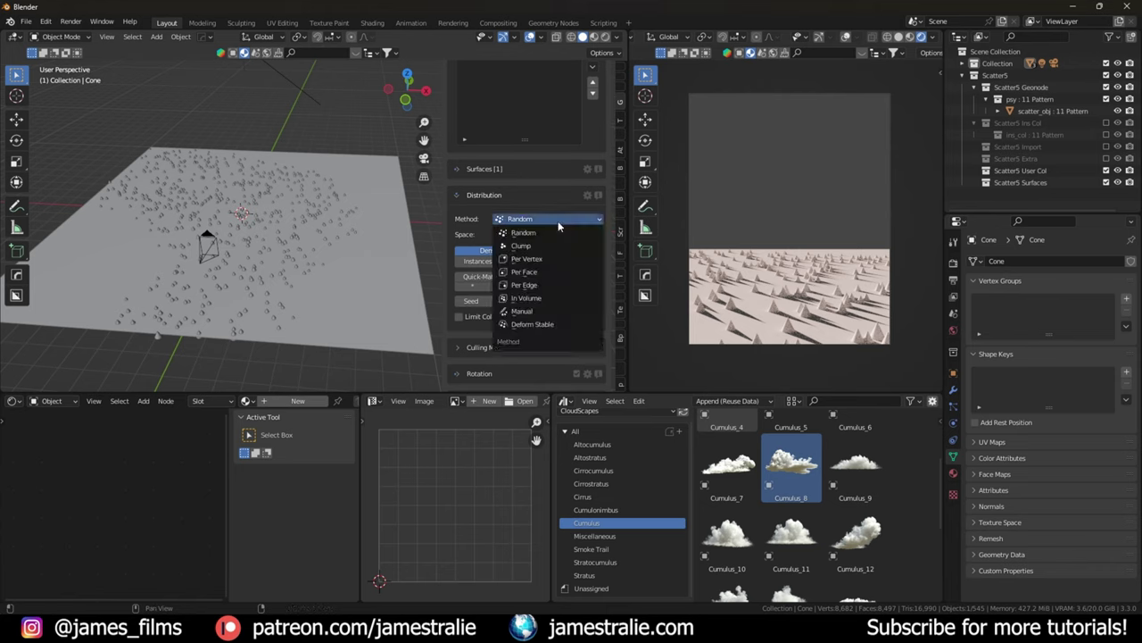
scroll(464, 222, down, 3)
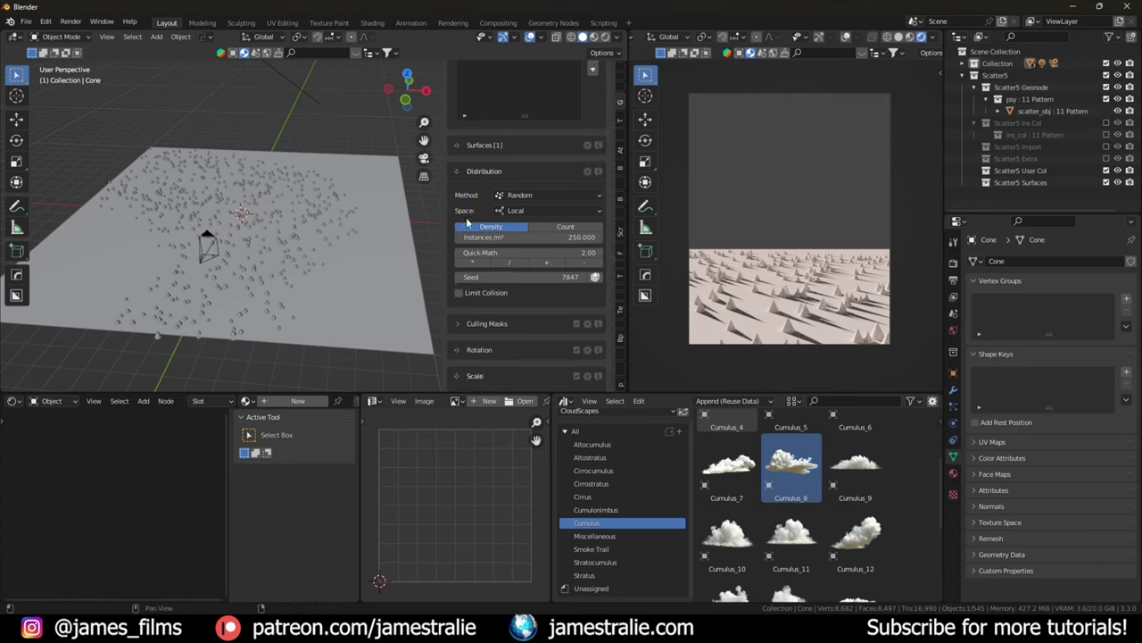
scroll(466, 221, down, 2)
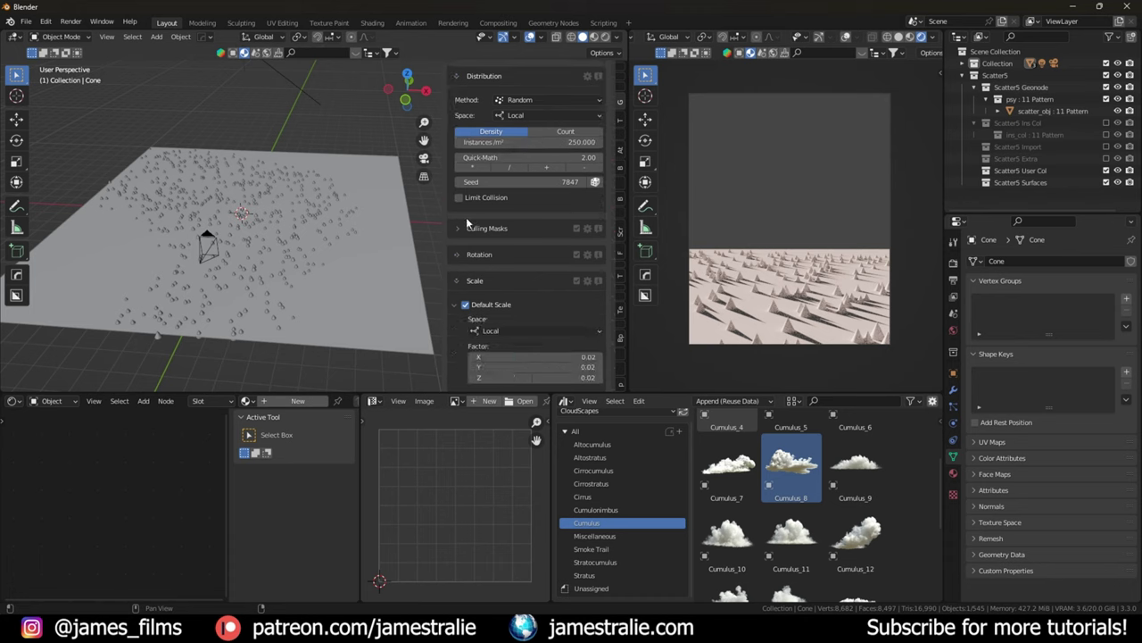
scroll(465, 217, down, 2)
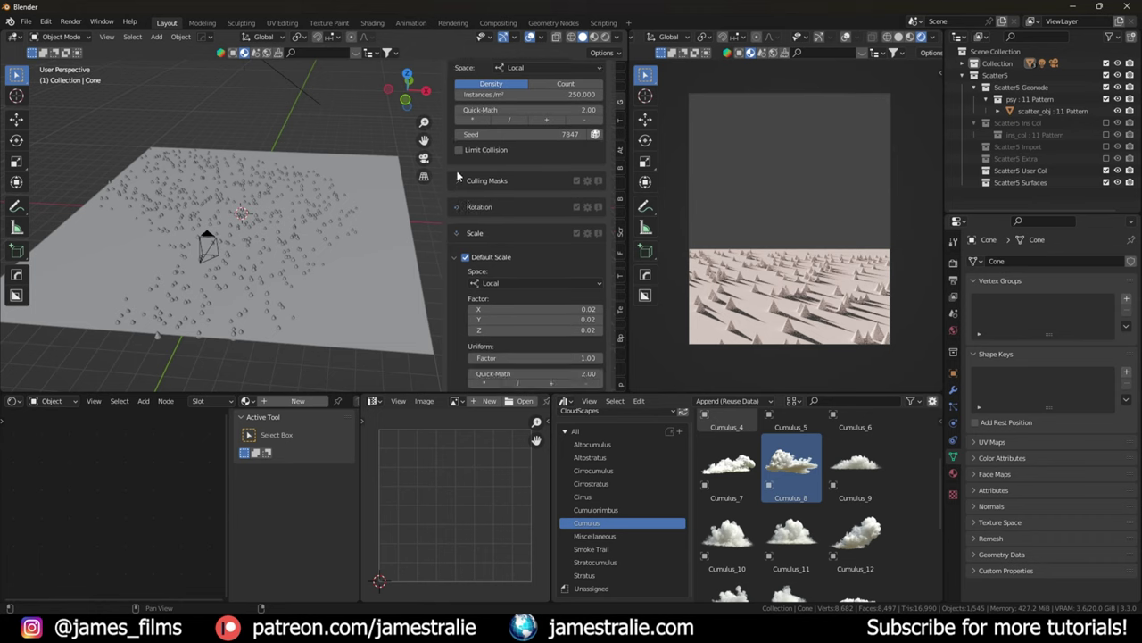
scroll(457, 182, down, 1)
scroll(482, 219, down, 5)
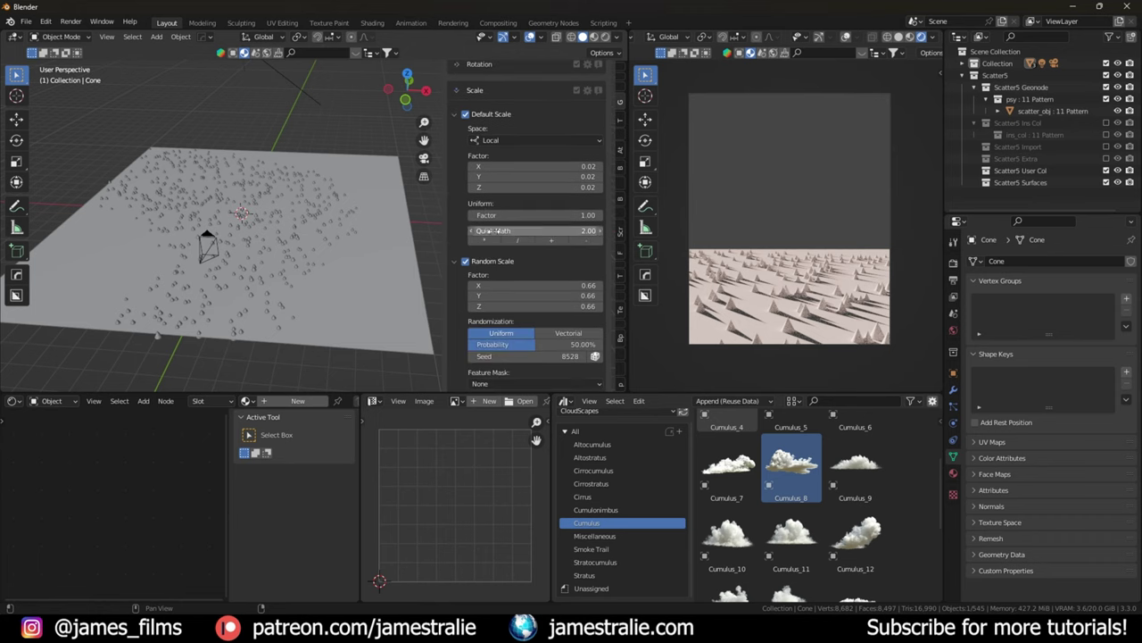
Step: Remove the 11 Pattern scatter system from the plane's system list
scroll(496, 230, down, 3)
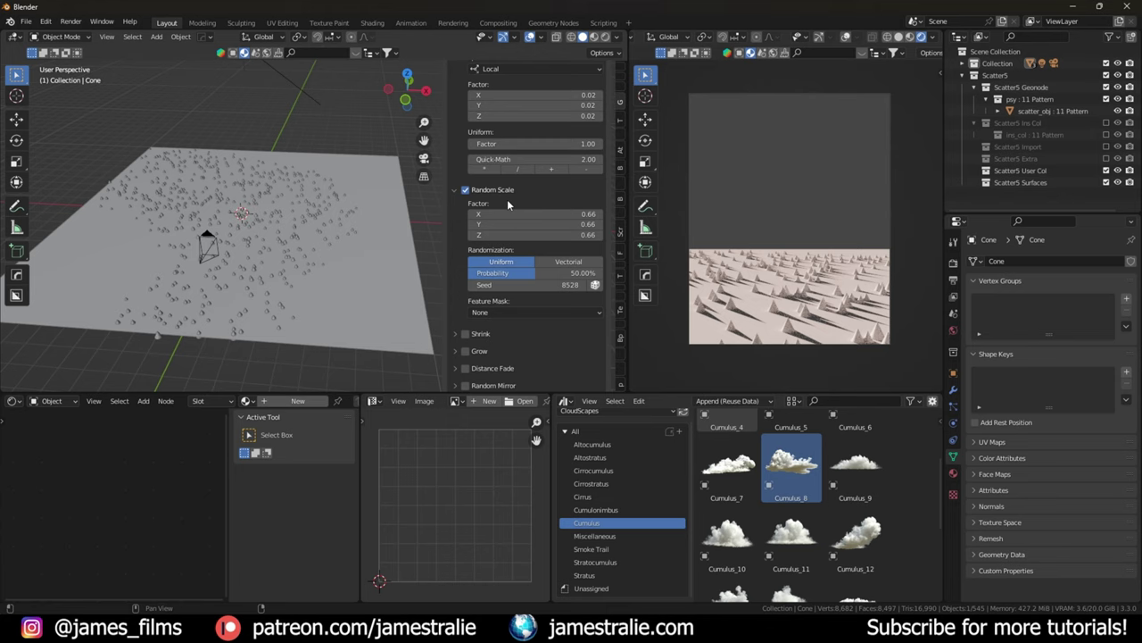
scroll(507, 199, up, 15)
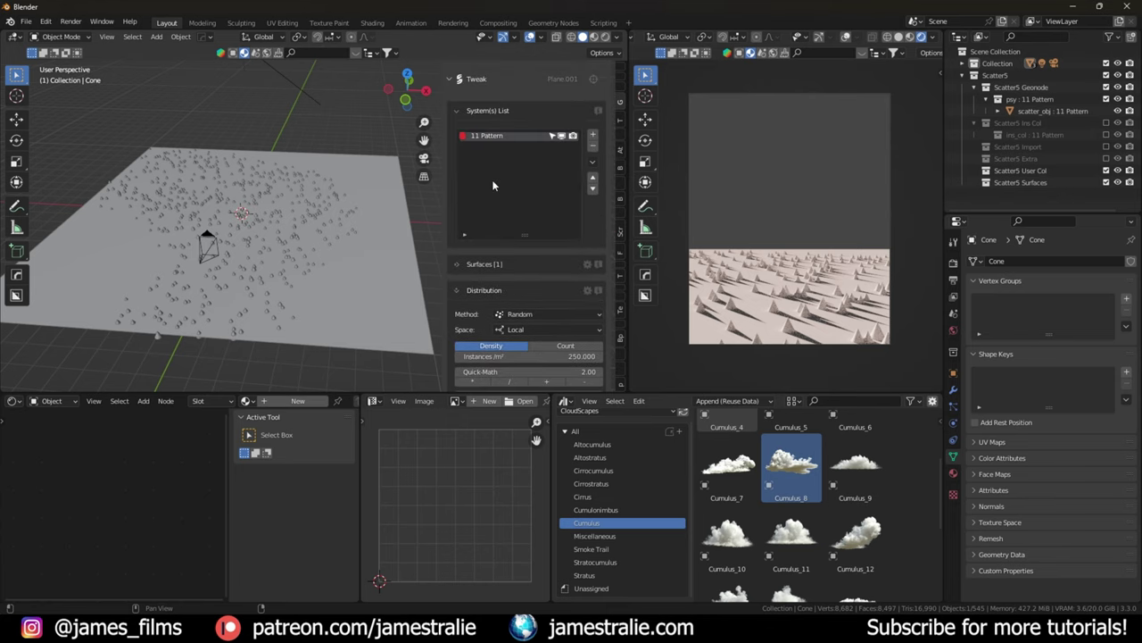
scroll(492, 180, up, 5)
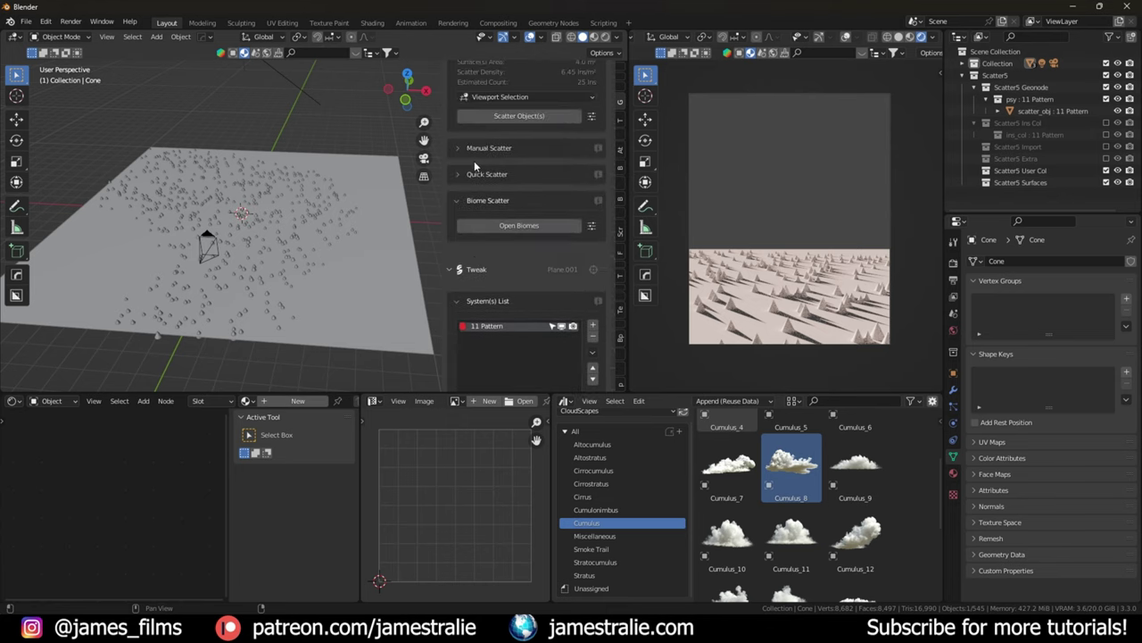
scroll(474, 161, down, 5)
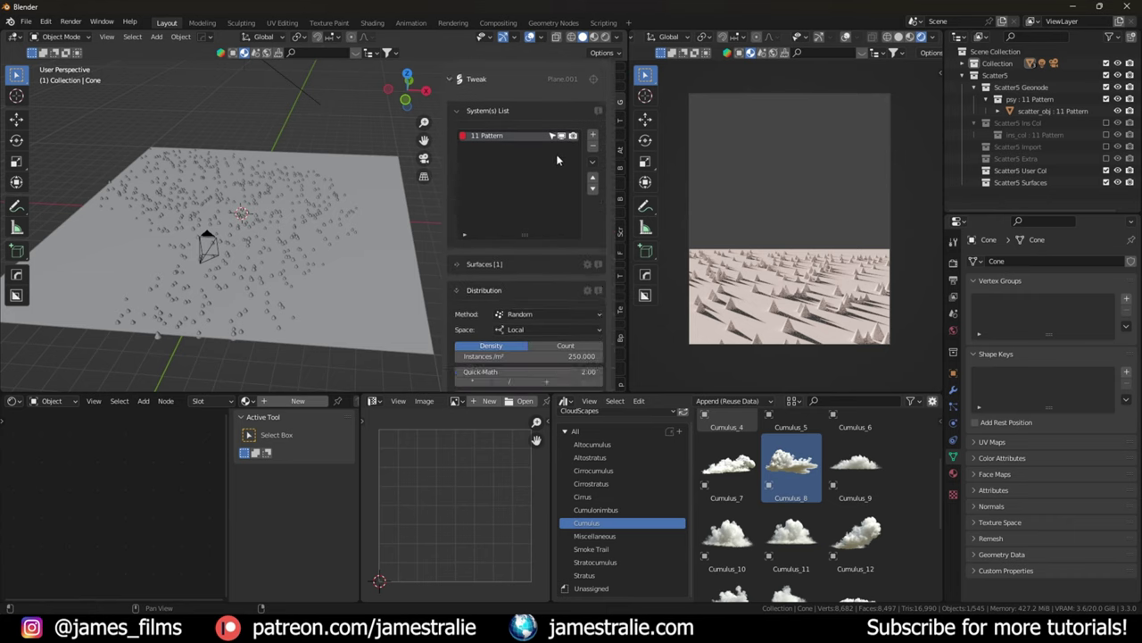
click(593, 143)
Step: Open the Geo-Scatter biome manager and widen its folder list
scroll(546, 205, up, 6)
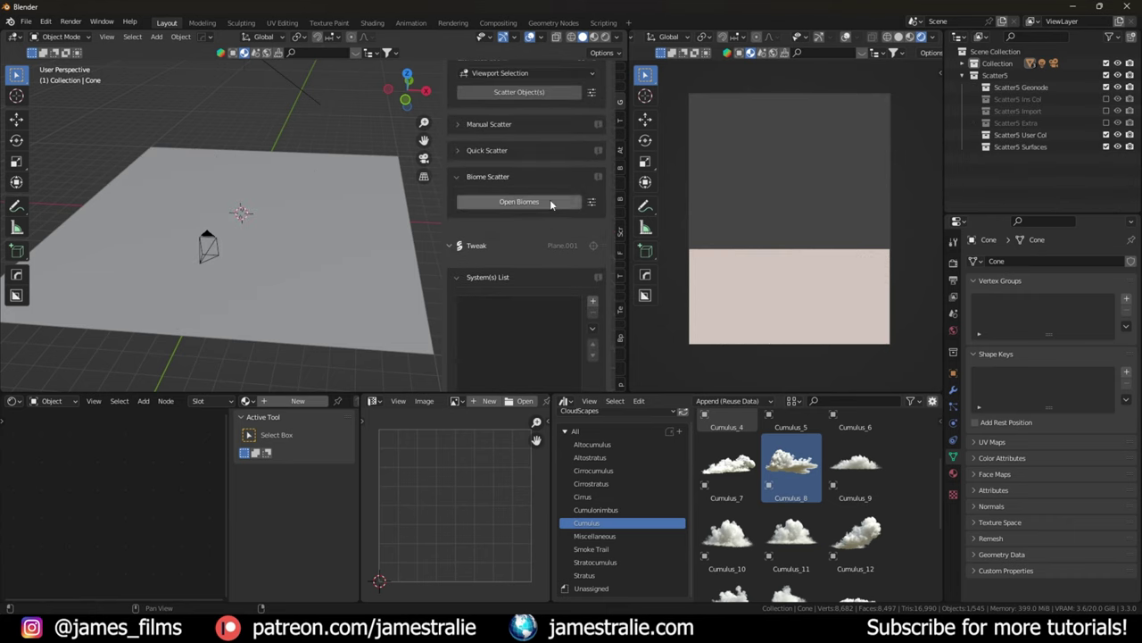
scroll(530, 237, up, 3)
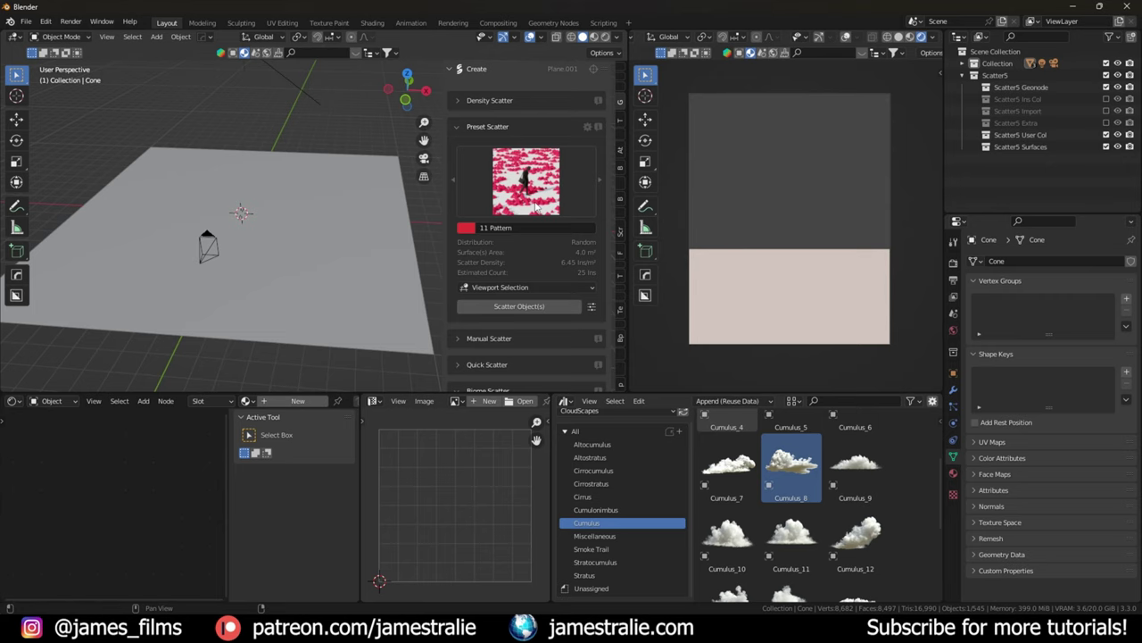
scroll(534, 205, down, 5)
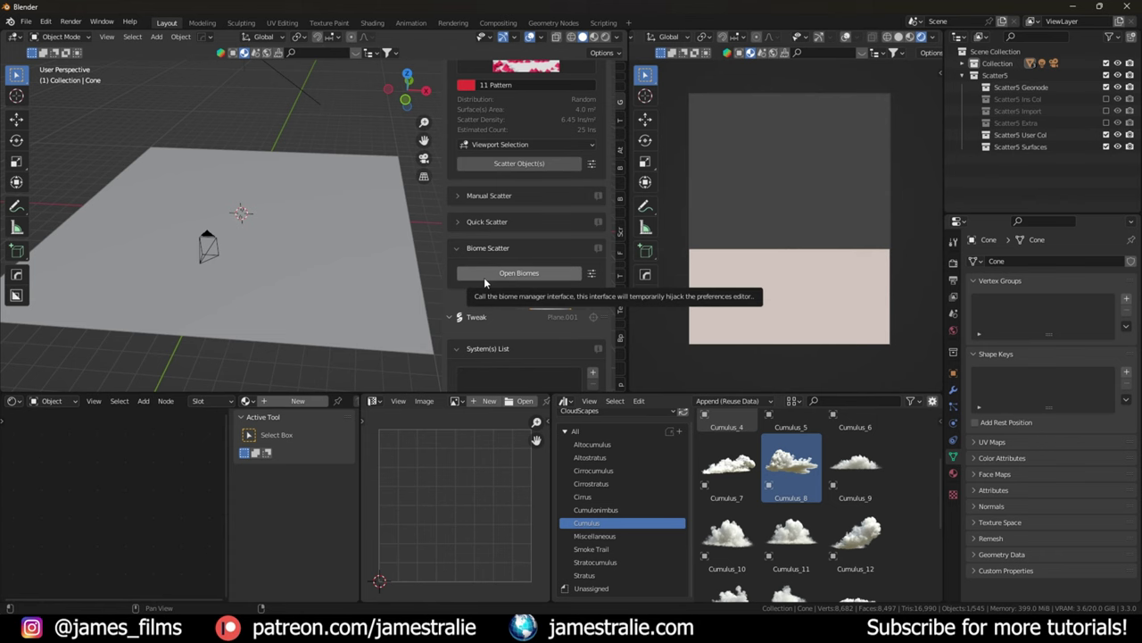
click(485, 279)
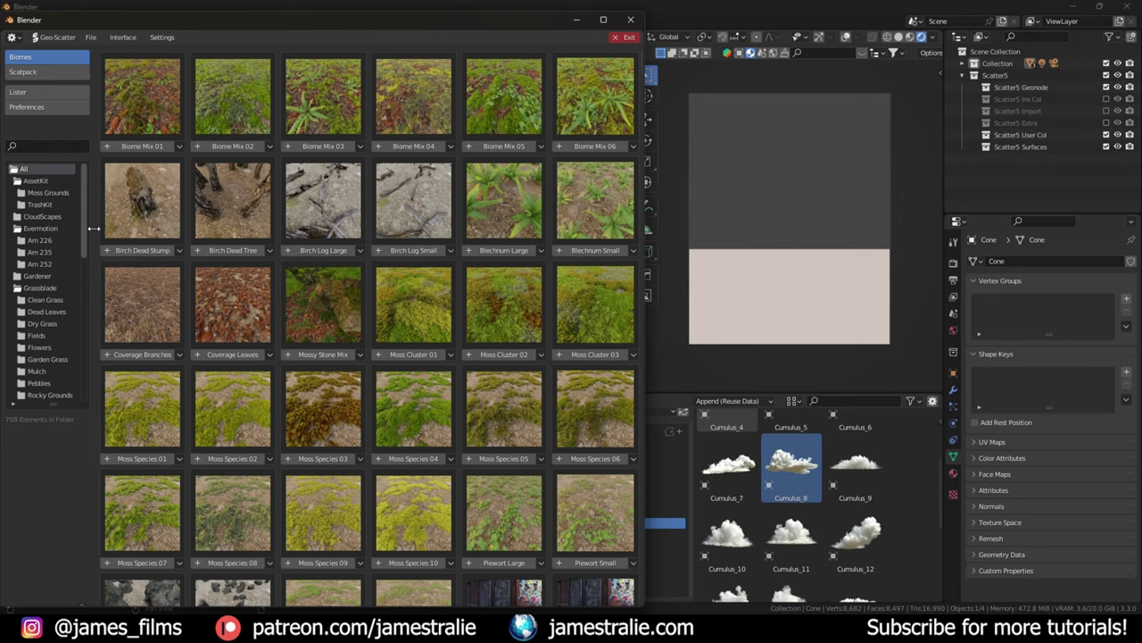
drag(93, 229, 146, 228)
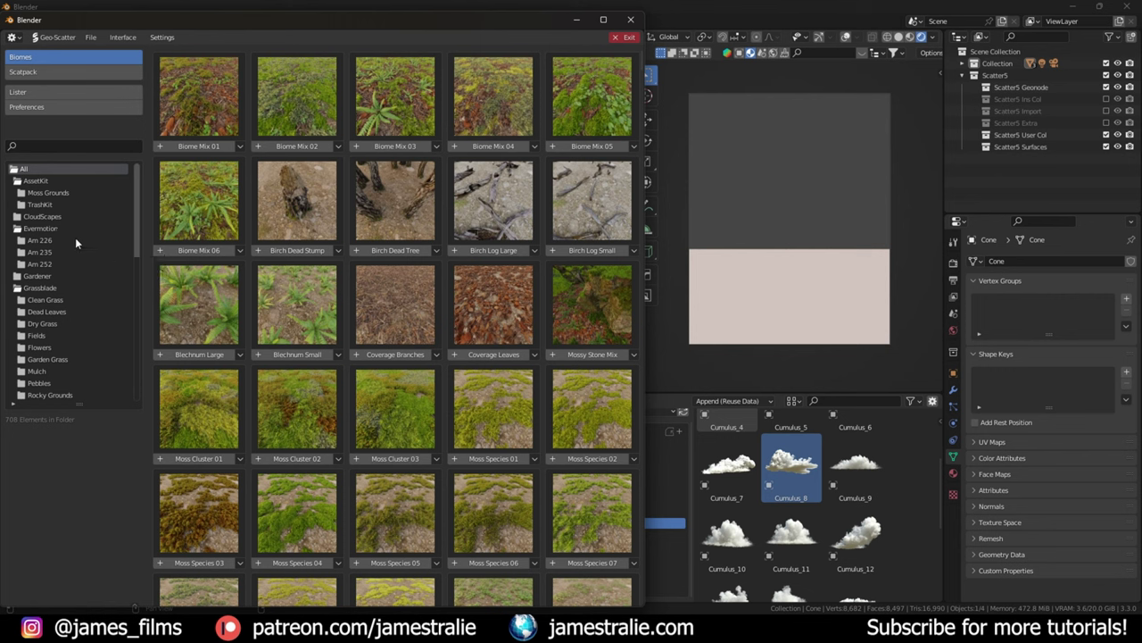
Step: Browse the biomes in the Scatter Pro folder, from the autumn and bush sets through to the grass sets
scroll(67, 239, down, 5)
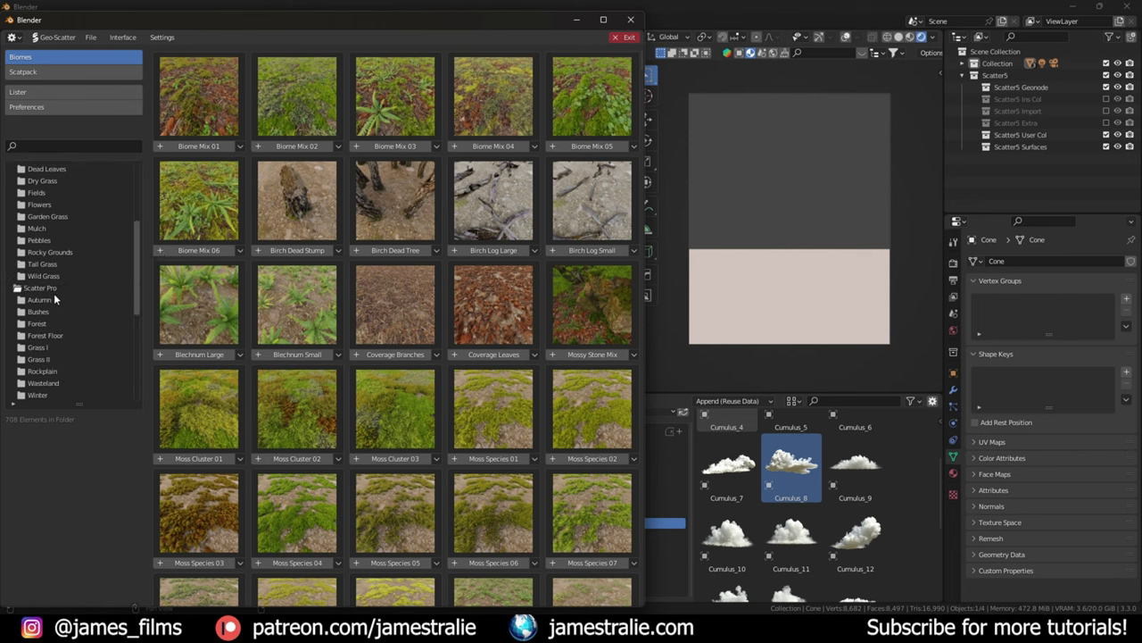
click(40, 288)
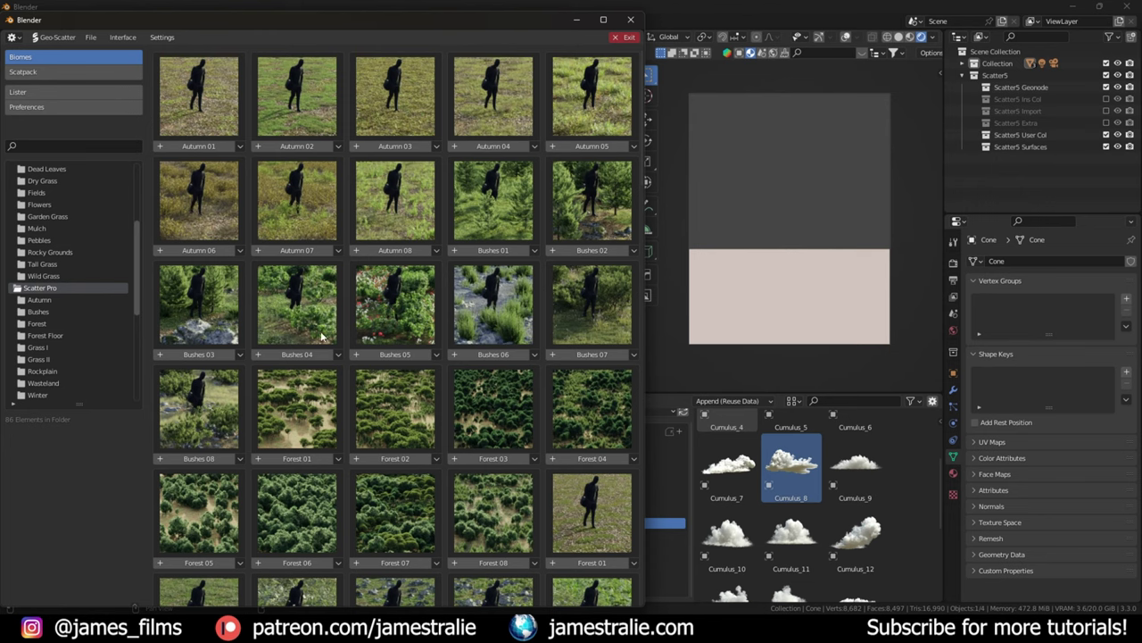
scroll(362, 223, down, 2)
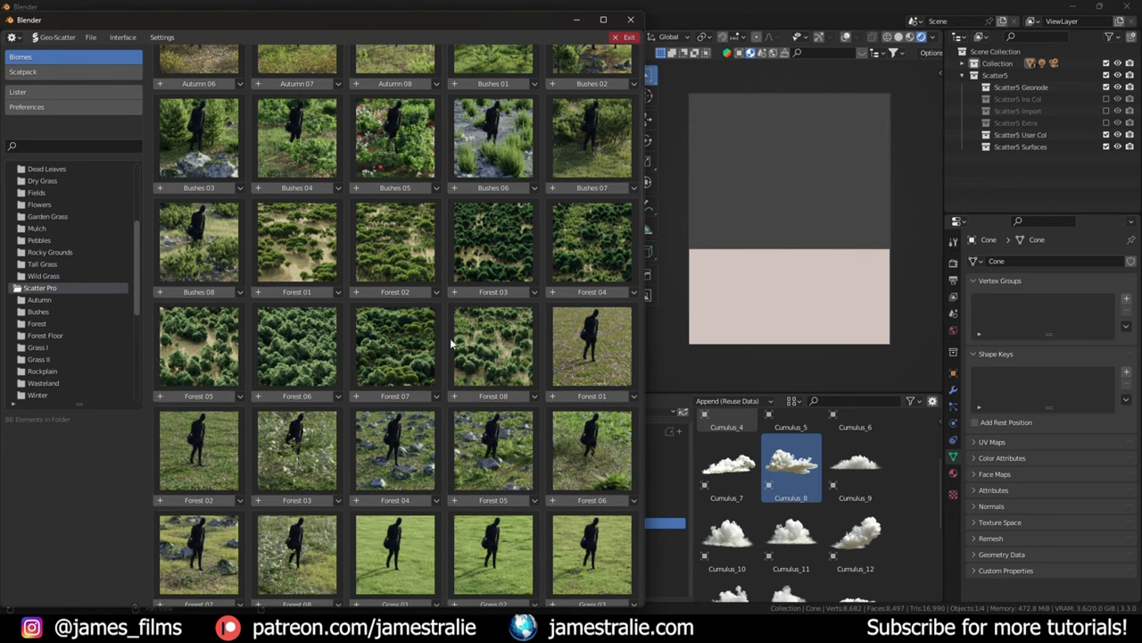
scroll(439, 398, down, 2)
scroll(456, 310, down, 2)
scroll(456, 309, down, 3)
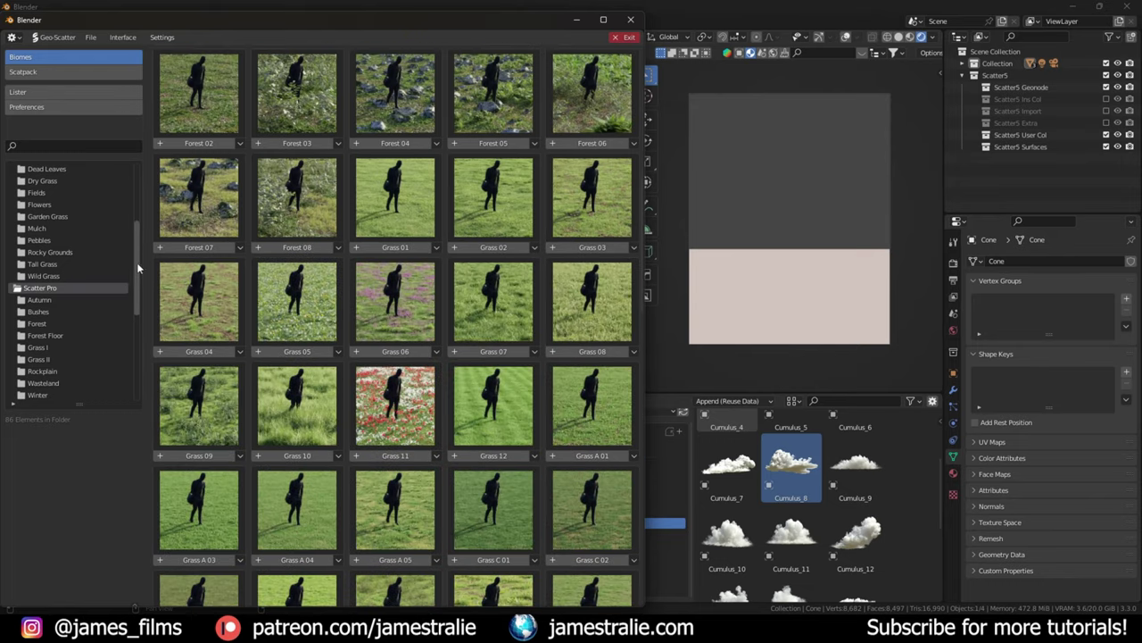
Step: Browse the biome previews in the Grassblade and Evermotion folders
scroll(138, 250, up, 4)
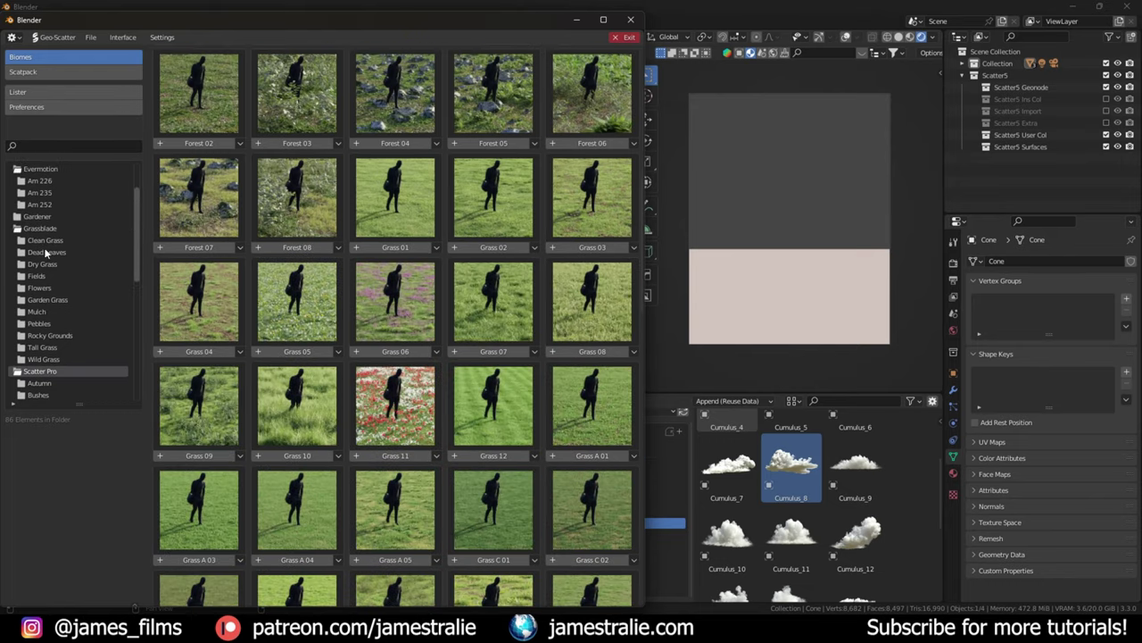
click(52, 229)
scroll(372, 220, down, 4)
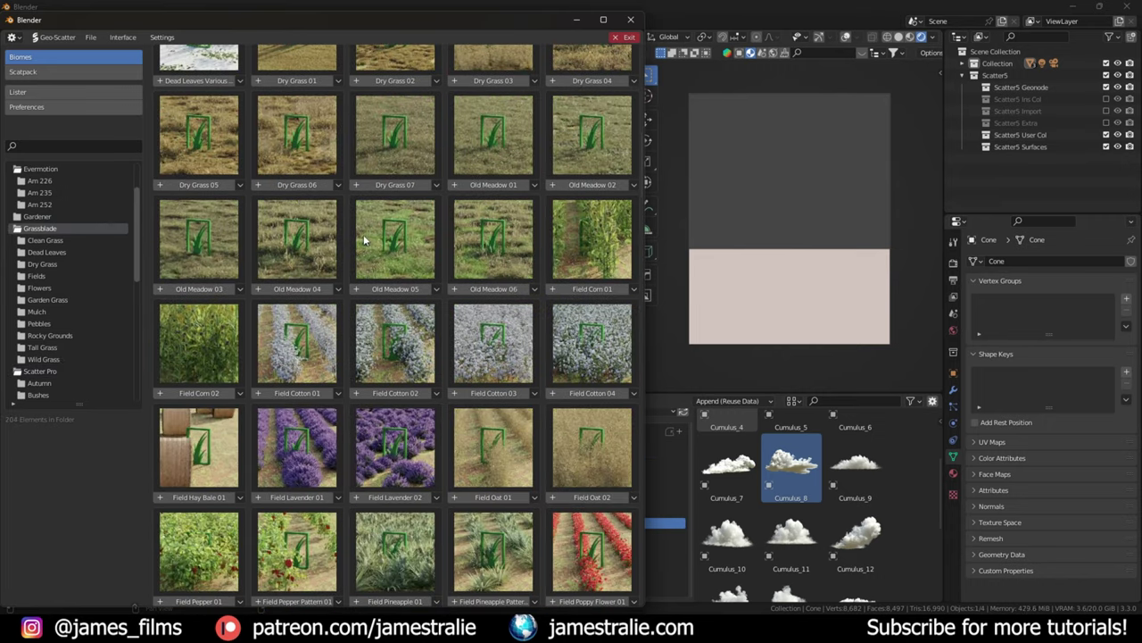
scroll(345, 312, down, 2)
click(49, 171)
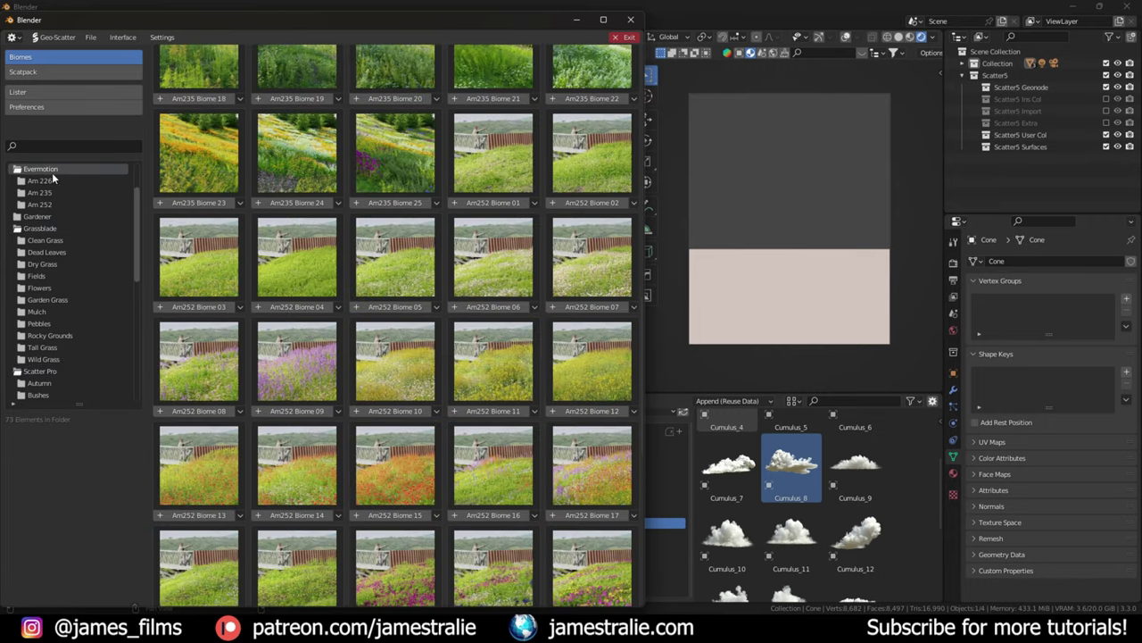
scroll(355, 228, up, 10)
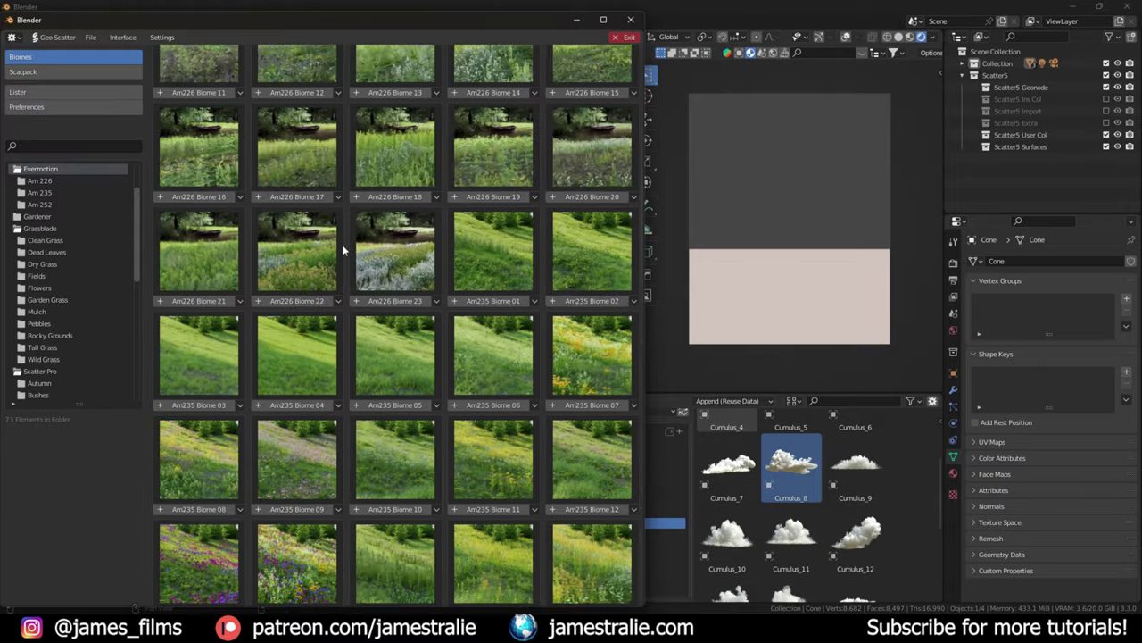
scroll(340, 248, up, 1)
scroll(76, 244, up, 3)
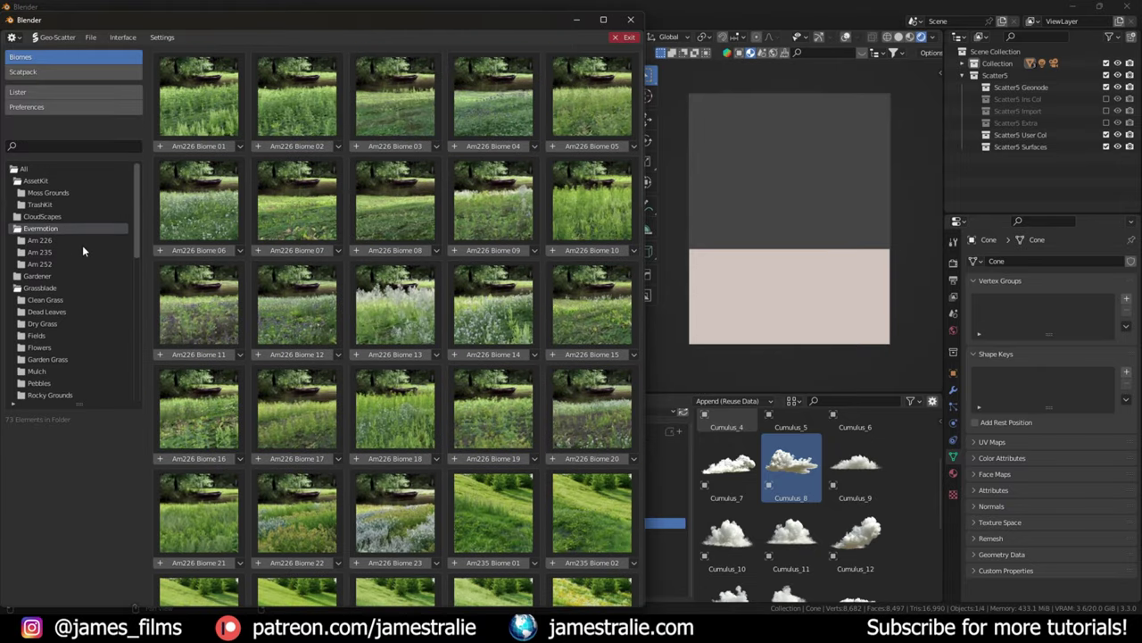
Step: Look through the AssetKit biomes, including its TrashKit and Moss Grounds subfolders
click(49, 181)
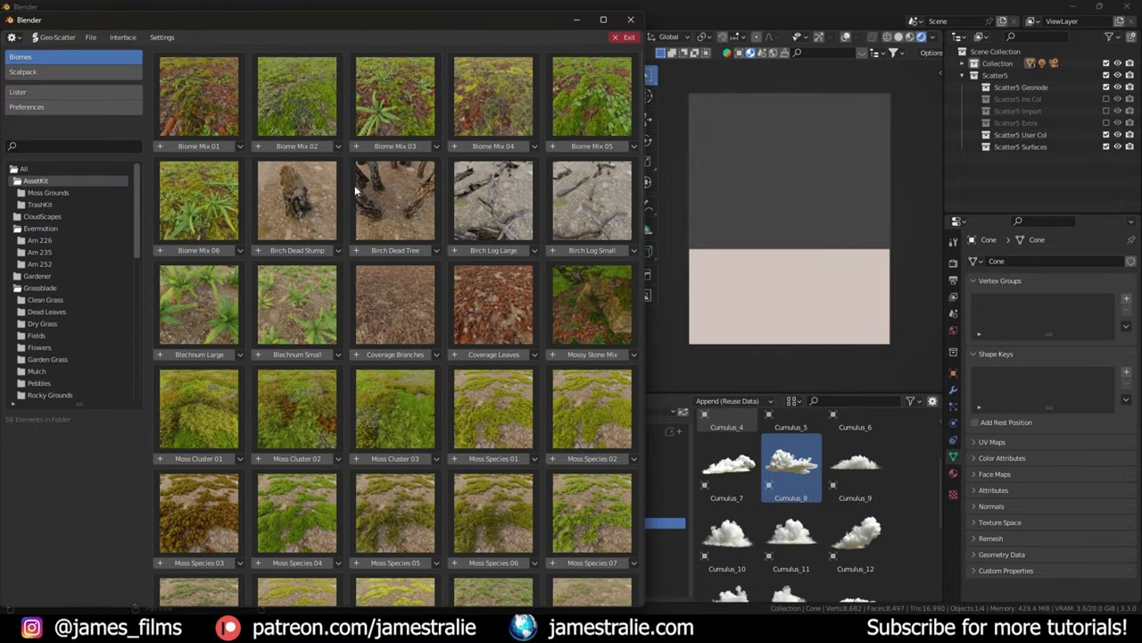
click(63, 204)
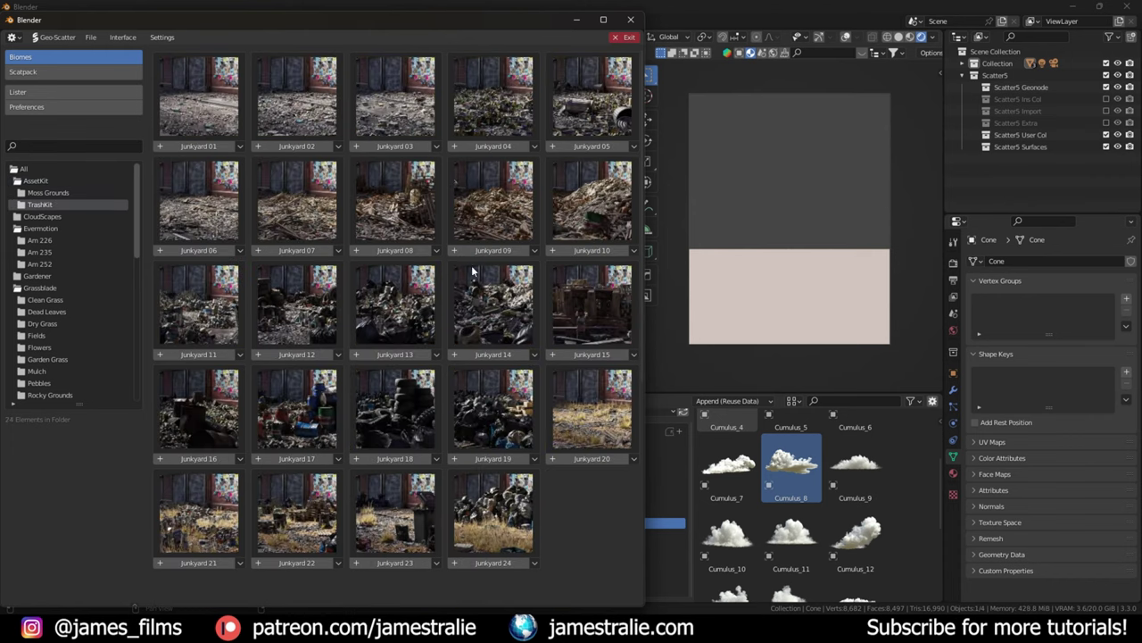
click(48, 192)
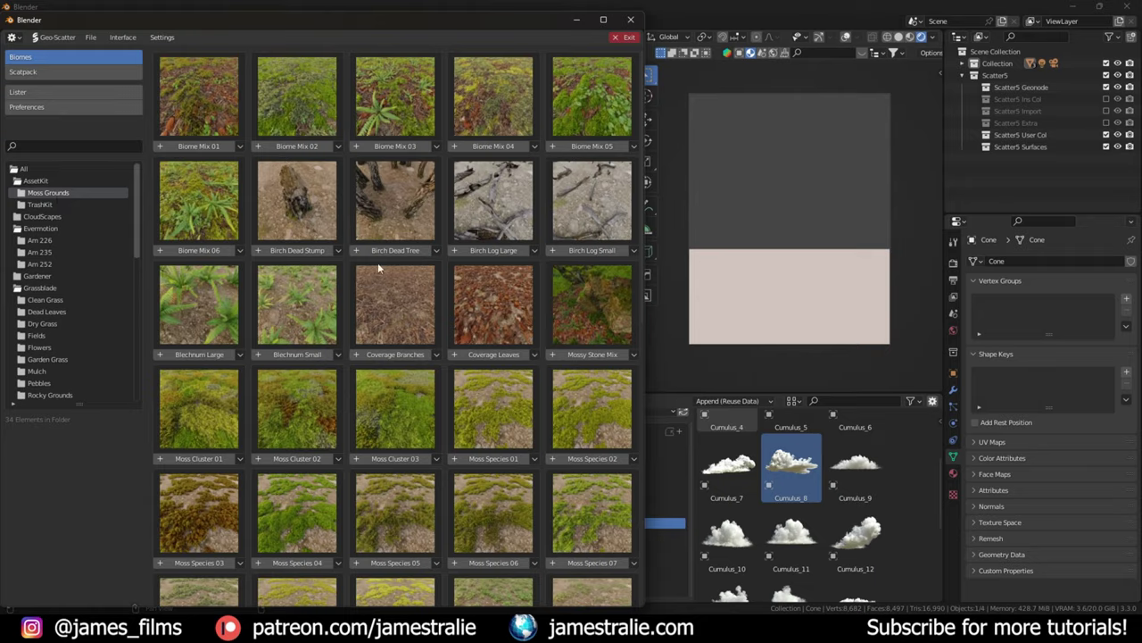
scroll(397, 290, down, 4)
scroll(412, 310, up, 4)
Step: Browse the ground biomes in the Terra Scans folder
scroll(66, 294, down, 3)
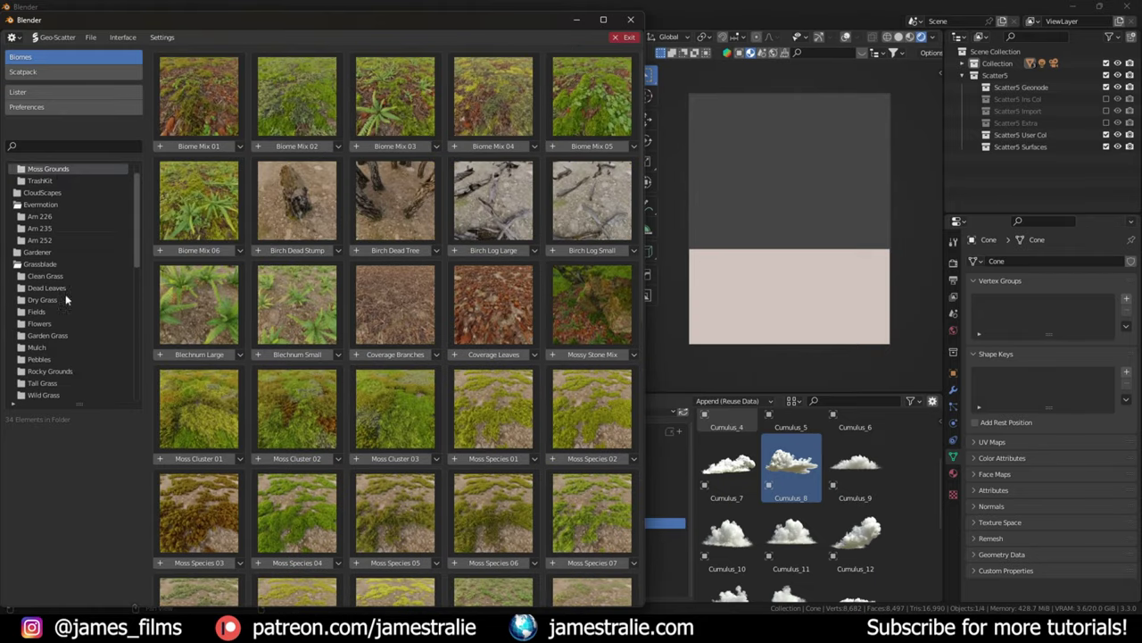
scroll(71, 306, down, 4)
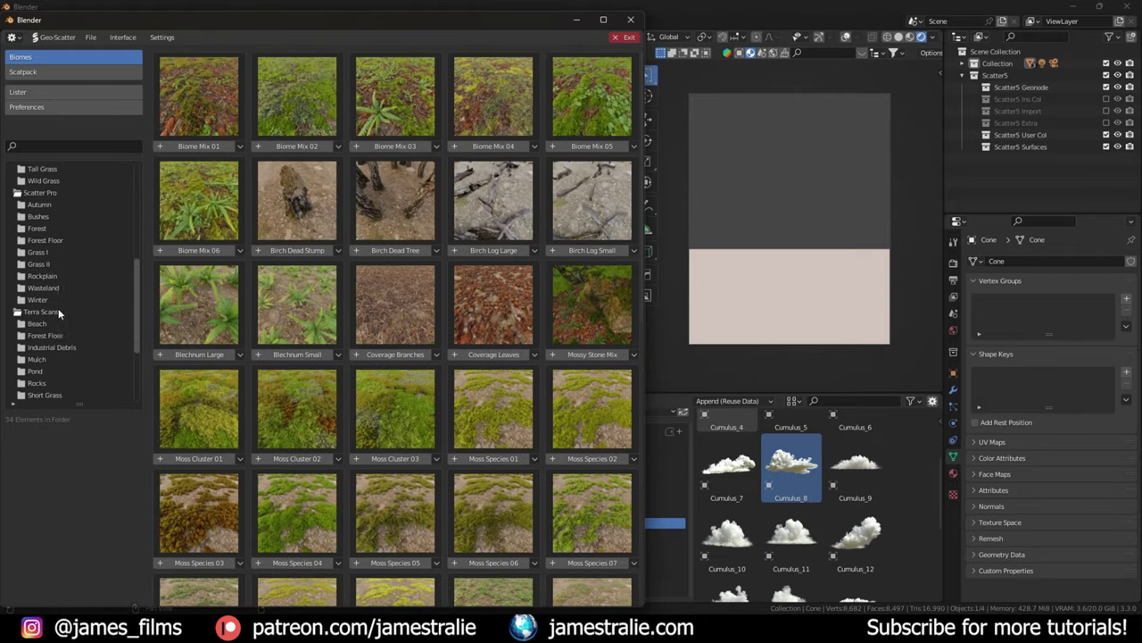
click(57, 312)
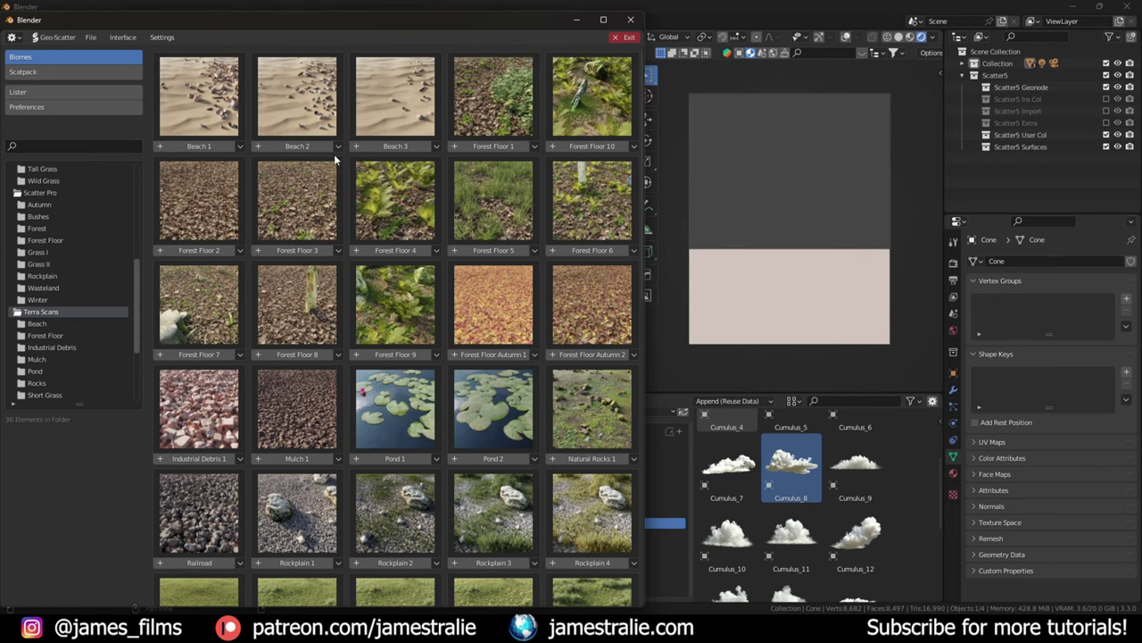
scroll(386, 192, down, 5)
scroll(76, 302, down, 3)
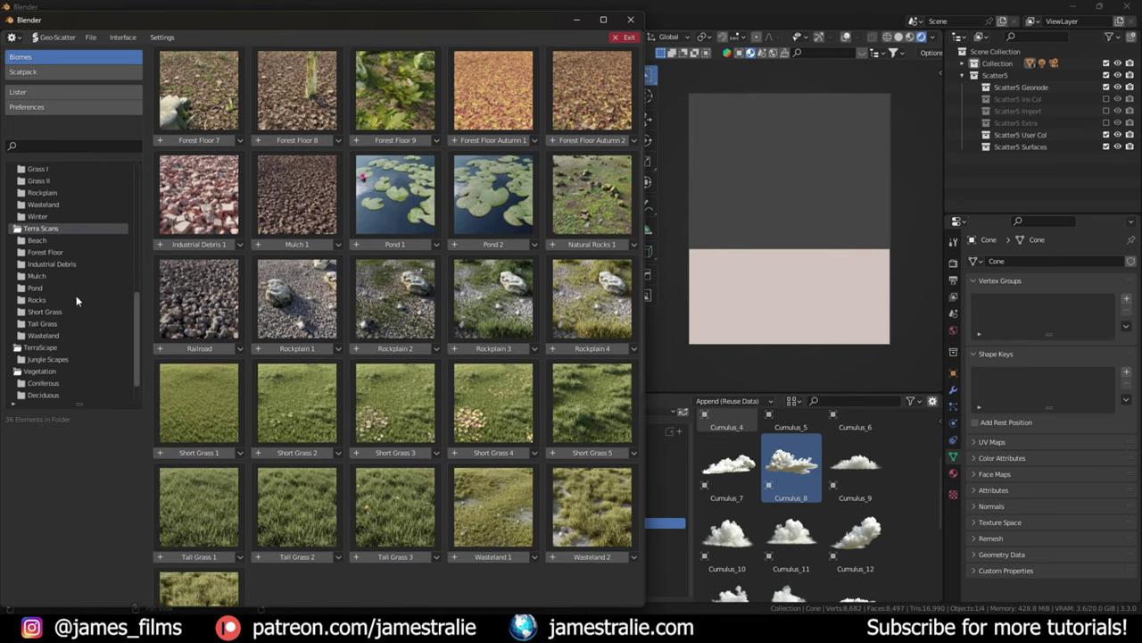
Step: Look through the TerraScape and Vegetation biomes, including the Coniferous subfolder
scroll(77, 302, down, 3)
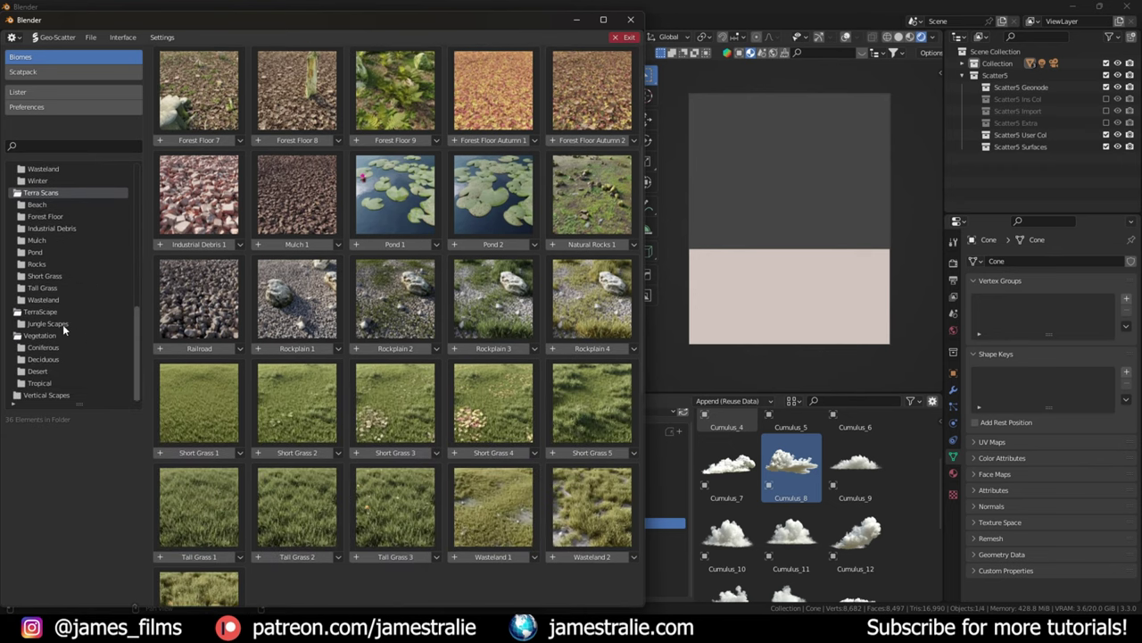
click(41, 312)
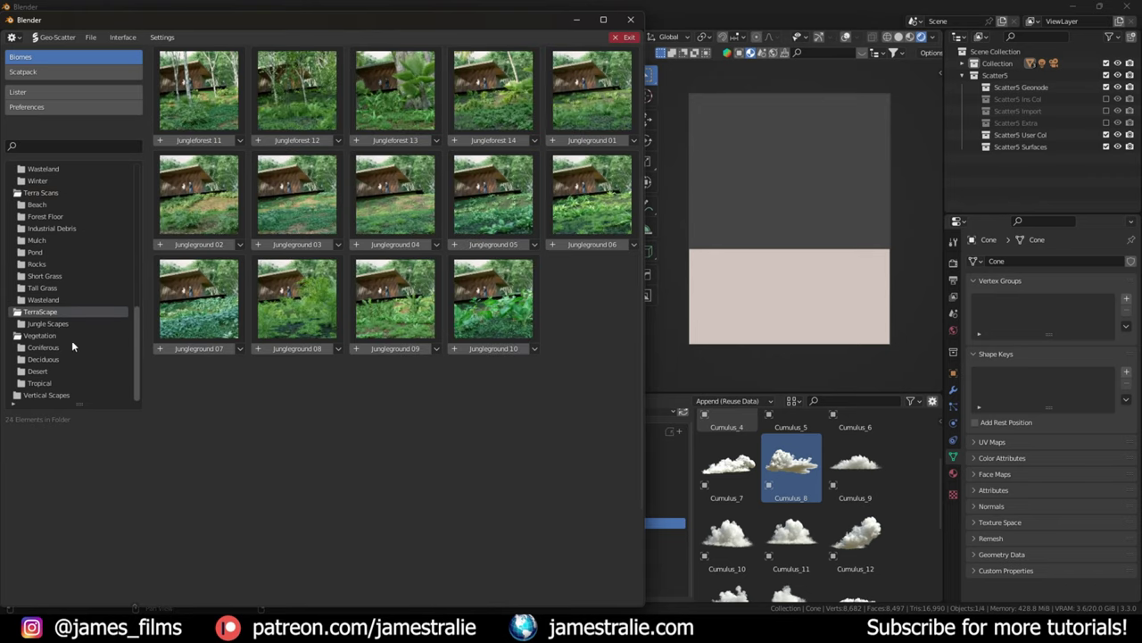
click(52, 337)
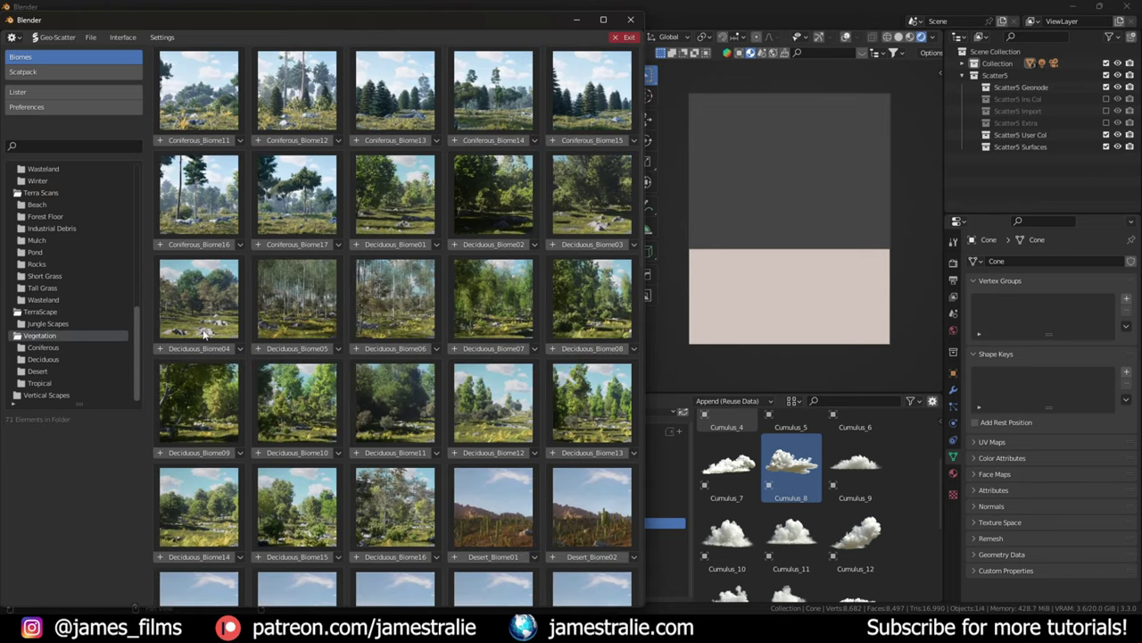
scroll(438, 237, down, 1)
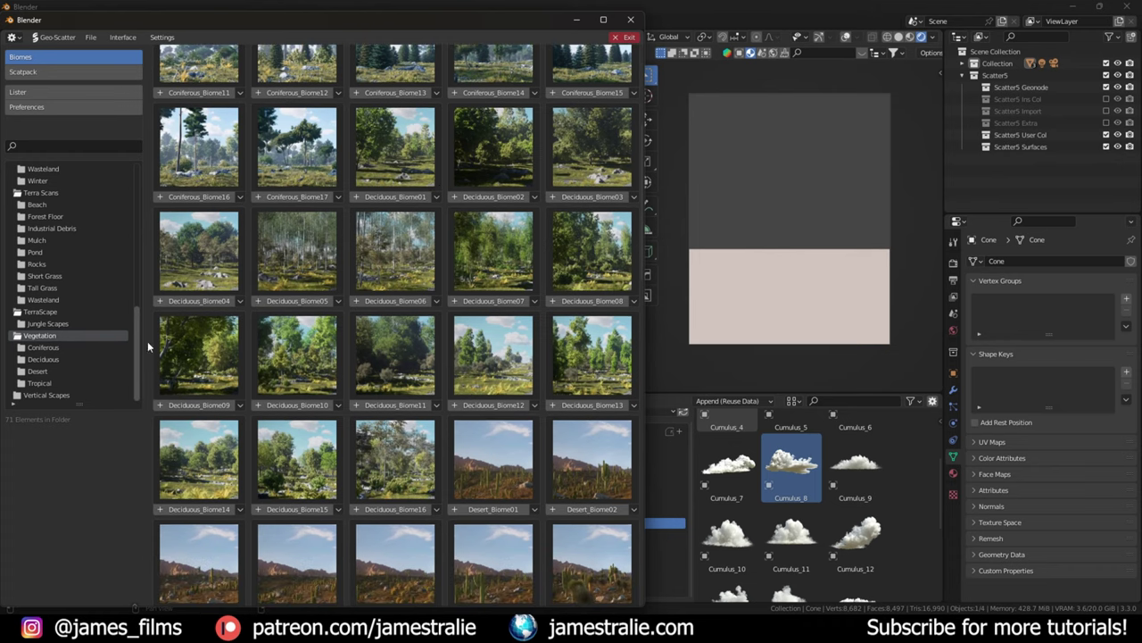
click(46, 347)
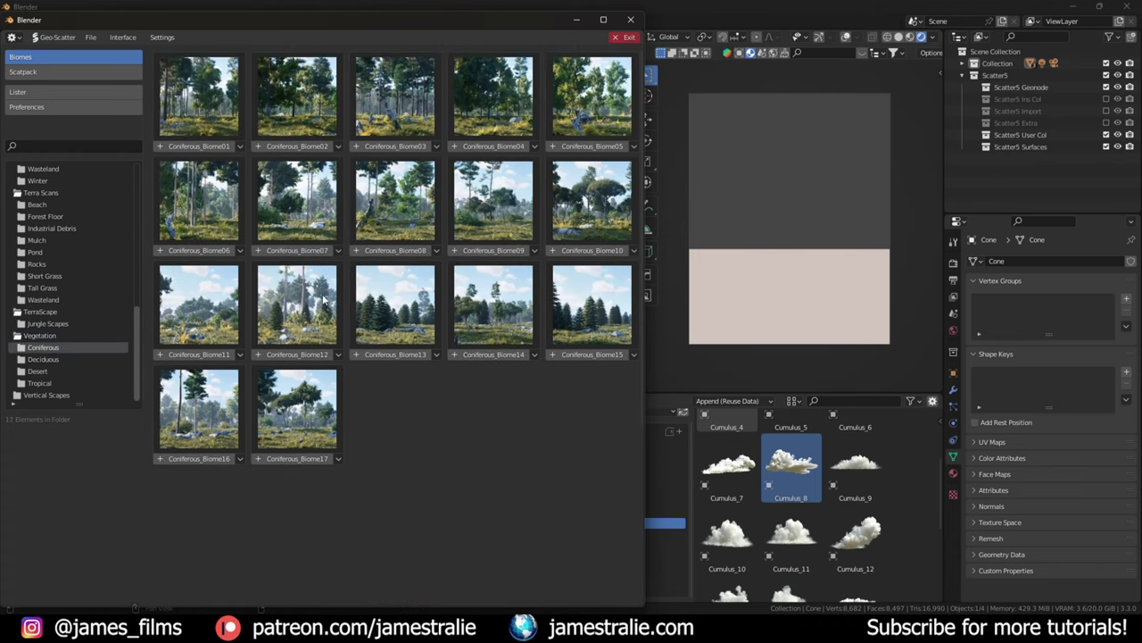
click(46, 336)
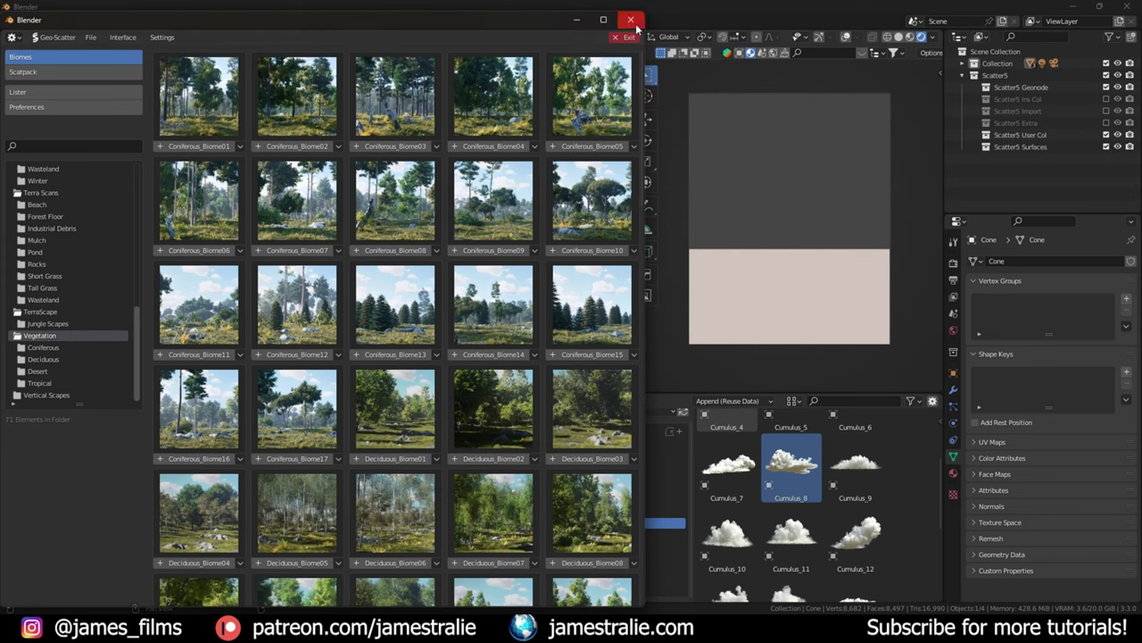
Step: Switch to Firefox and view the CloudScapes page on Blender Market, opening the creator's website before returning to the product page
click(401, 562)
scroll(769, 278, up, 5)
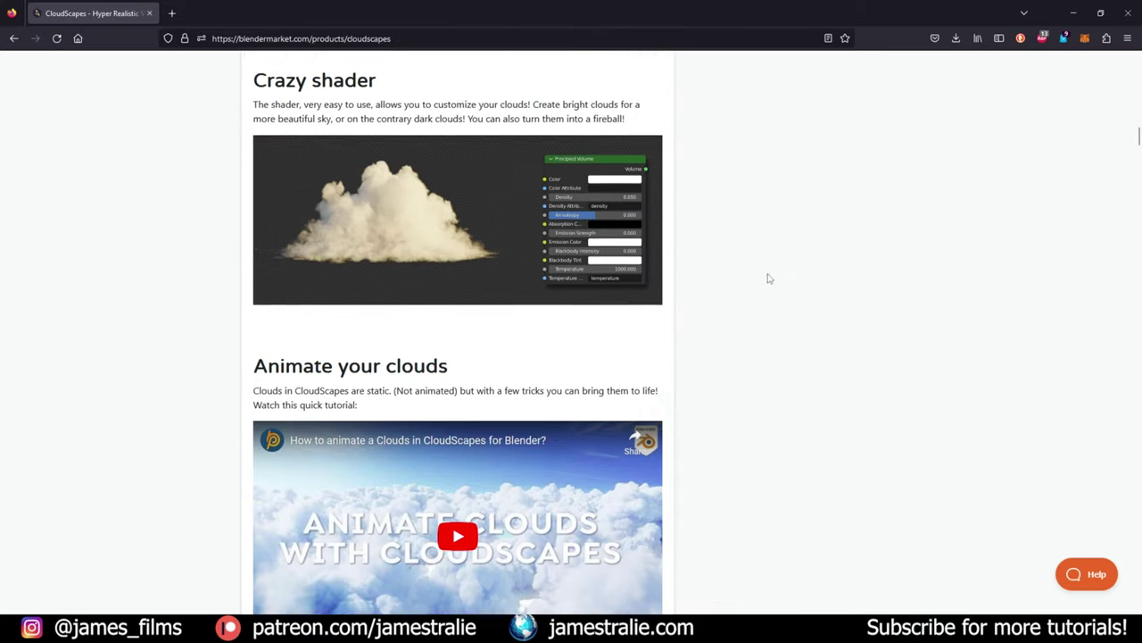
scroll(763, 268, up, 15)
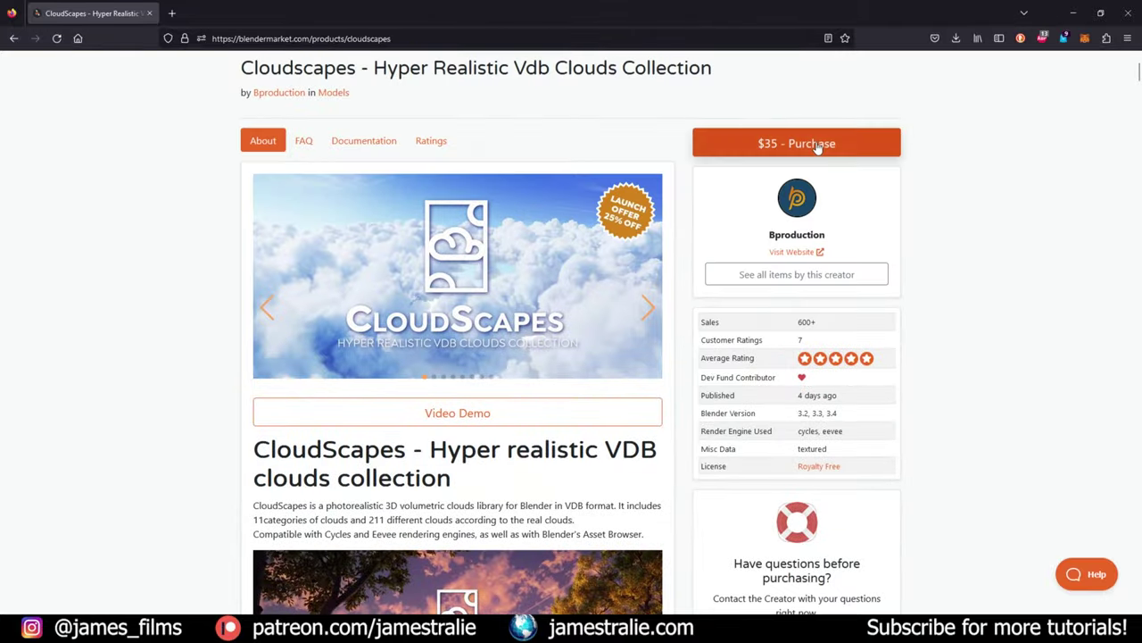
click(793, 253)
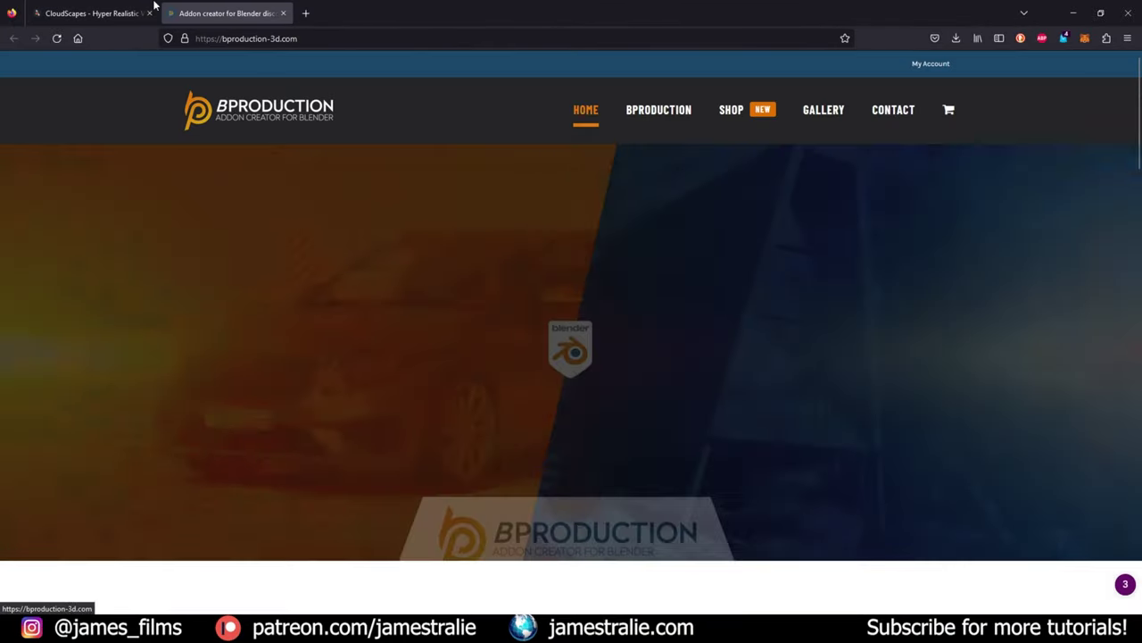
click(134, 12)
scroll(294, 250, up, 2)
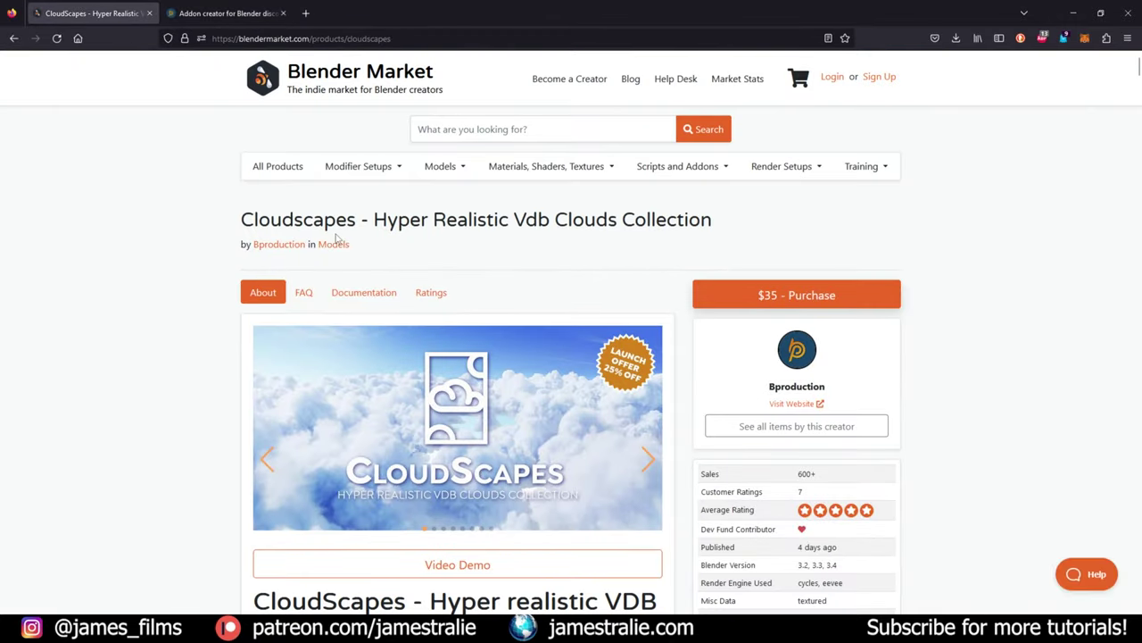
Step: Open the Bproduction creator's store page on Blender Market and look over its product list
click(291, 244)
scroll(339, 259, down, 5)
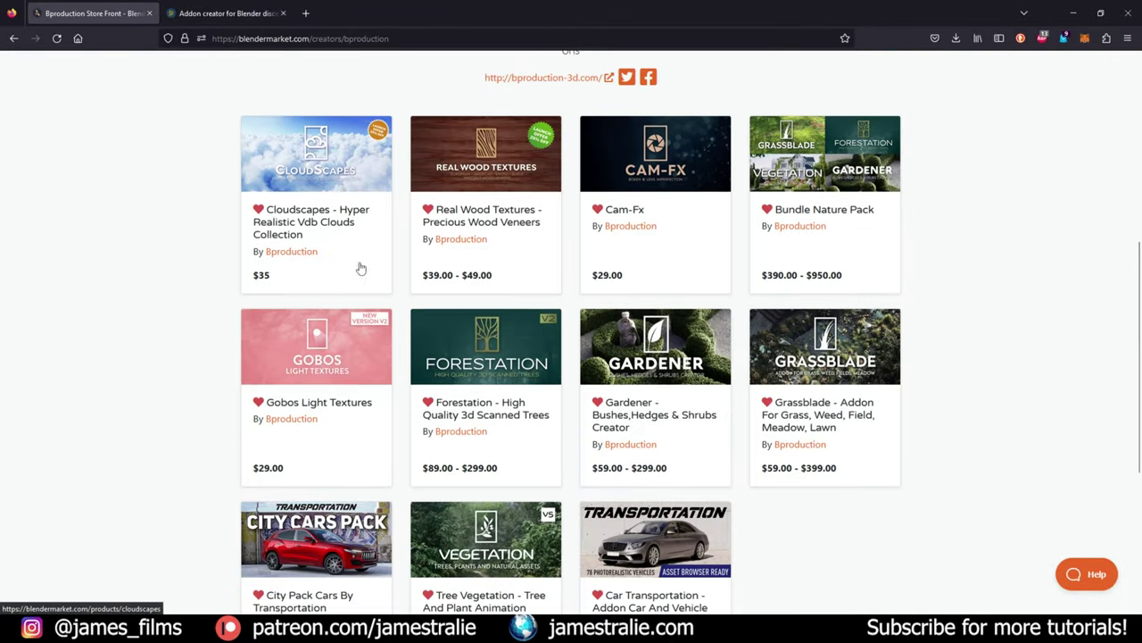
scroll(839, 299, down, 2)
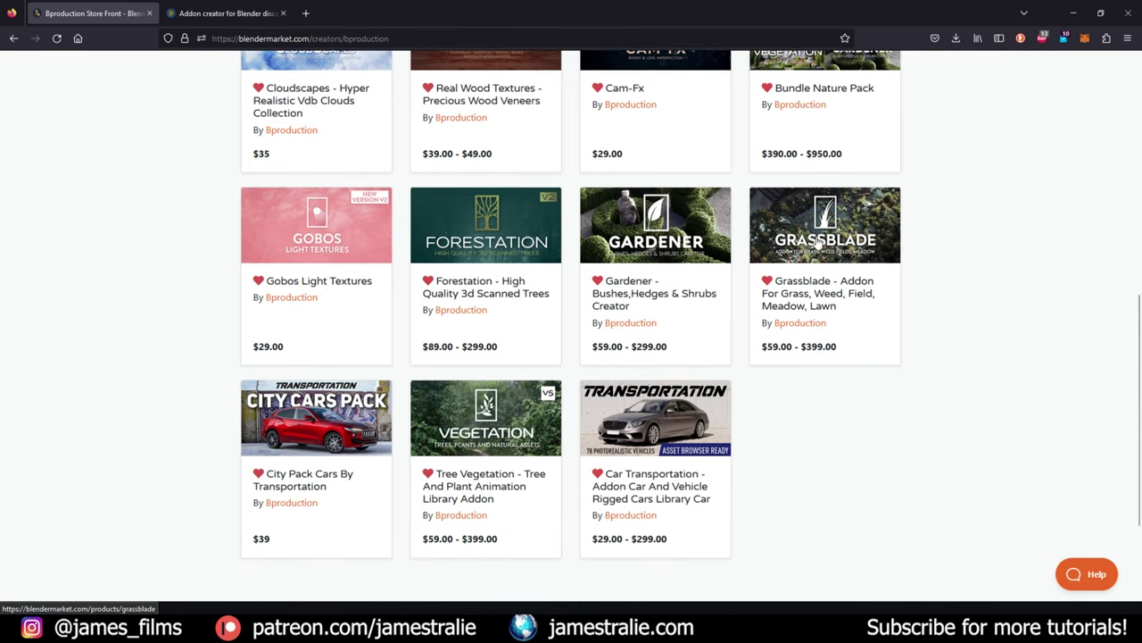
Step: Open the Tree Vegetation add-on page and look through its biomes, snap-to-ground and 4 Seasons sections
click(565, 453)
scroll(522, 314, down, 4)
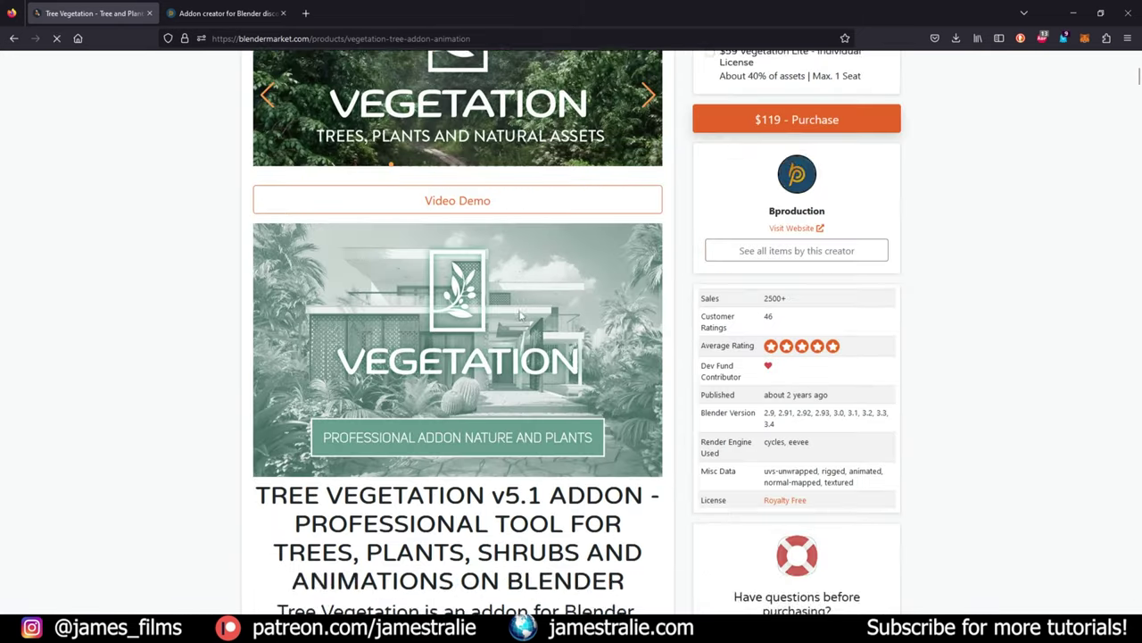
scroll(520, 314, down, 15)
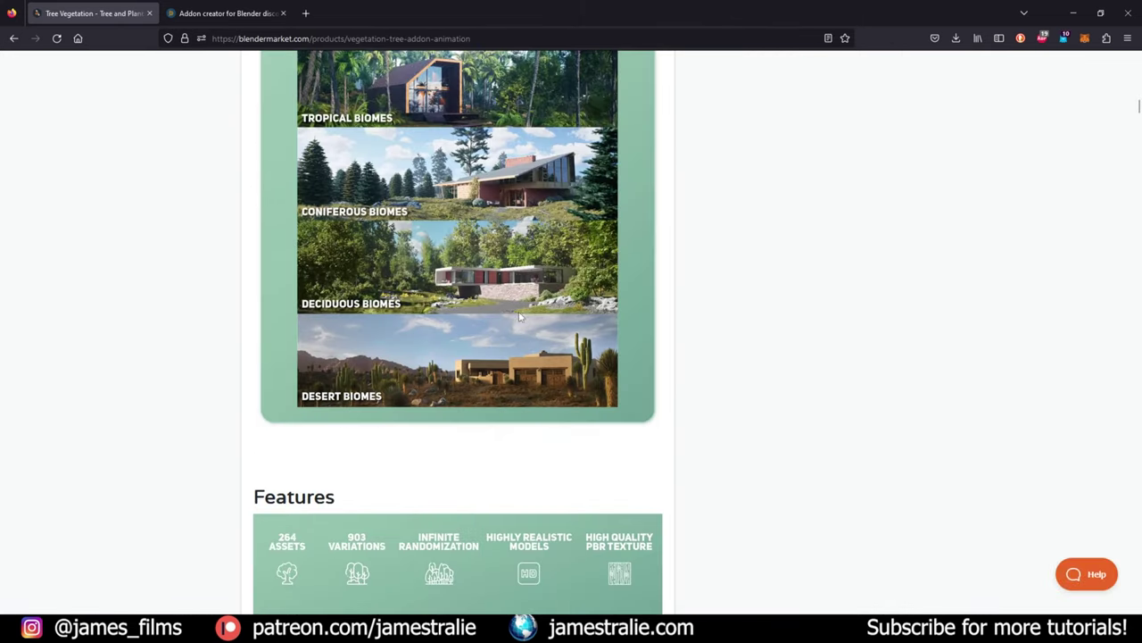
scroll(521, 316, down, 13)
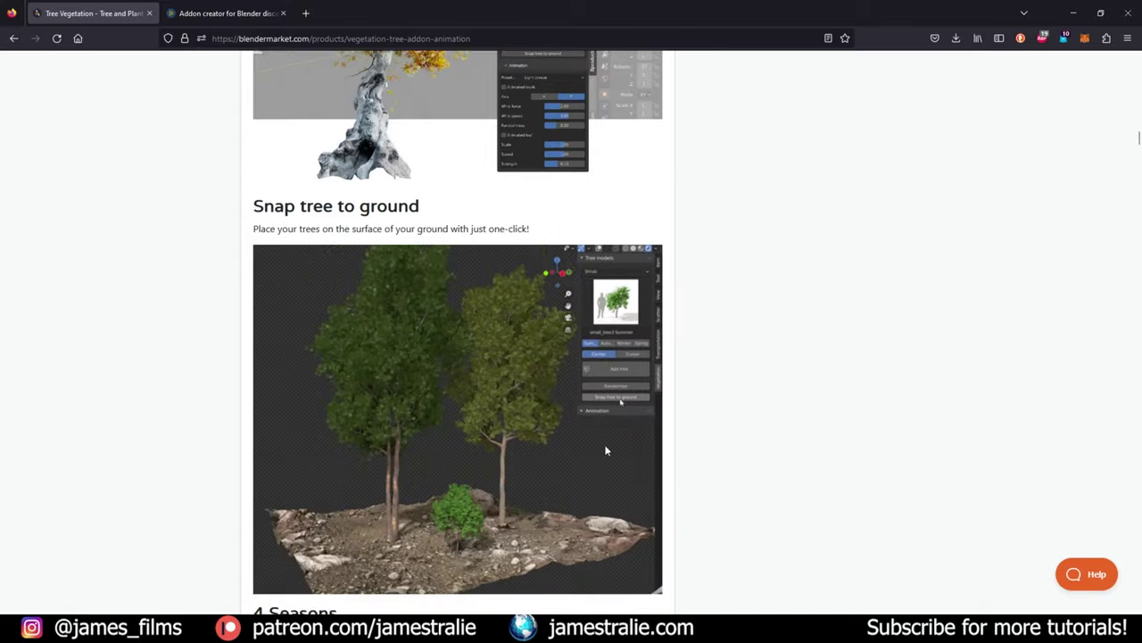
scroll(605, 451, down, 5)
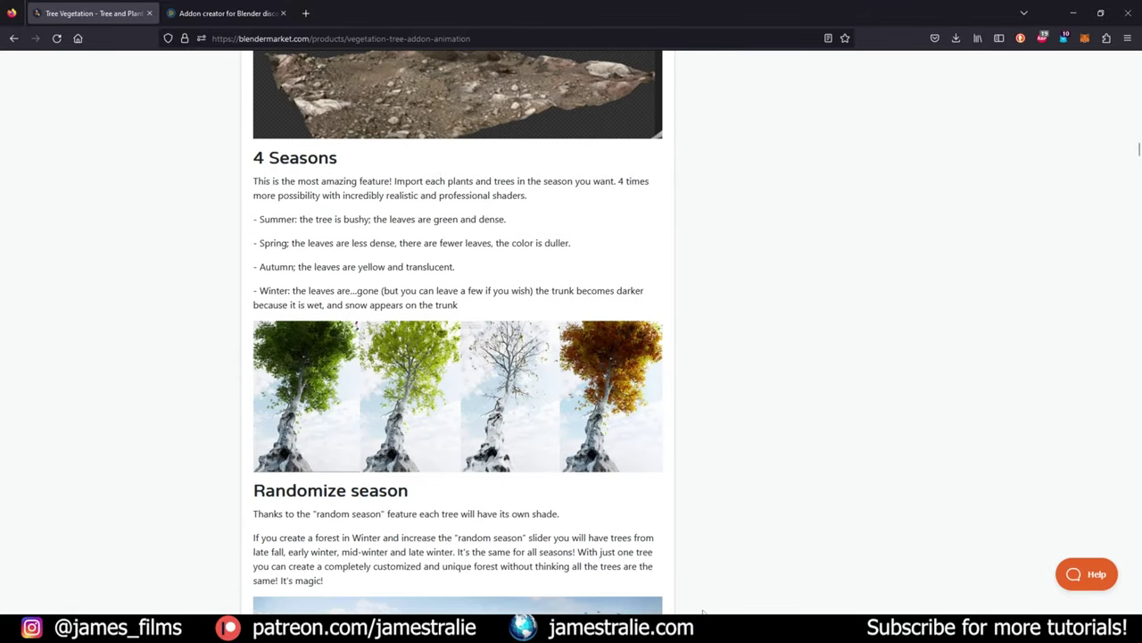
Step: Switch back to Blender, delete the cone from the scene and select the ground plane
mouse_move(703, 612)
click(639, 571)
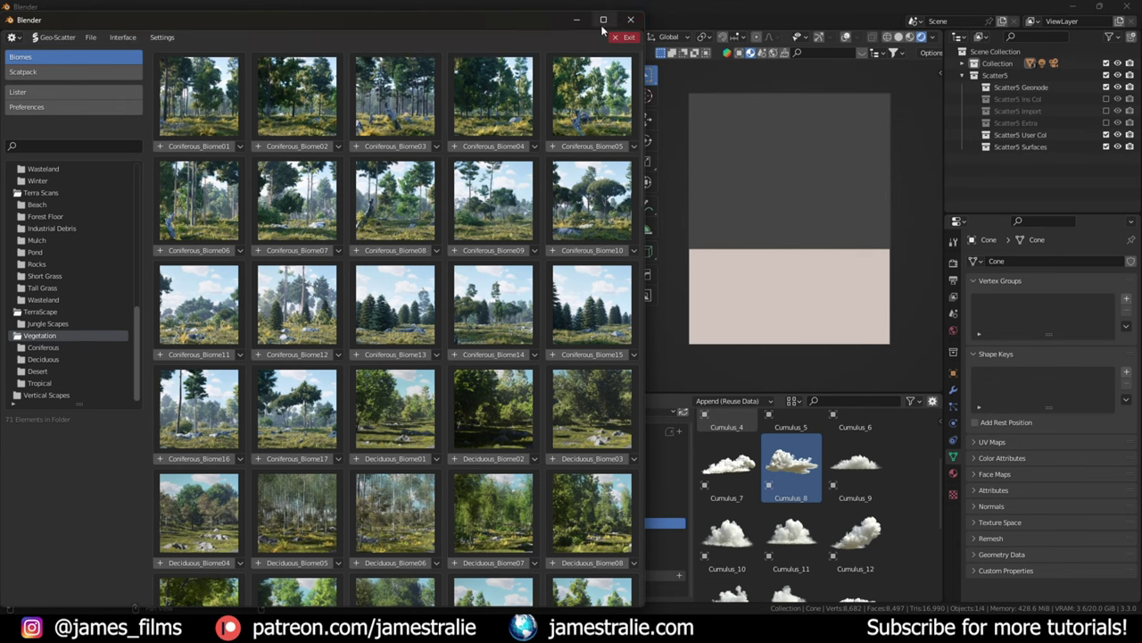
click(630, 20)
middle_drag(251, 214, 332, 248)
key(x)
click(331, 244)
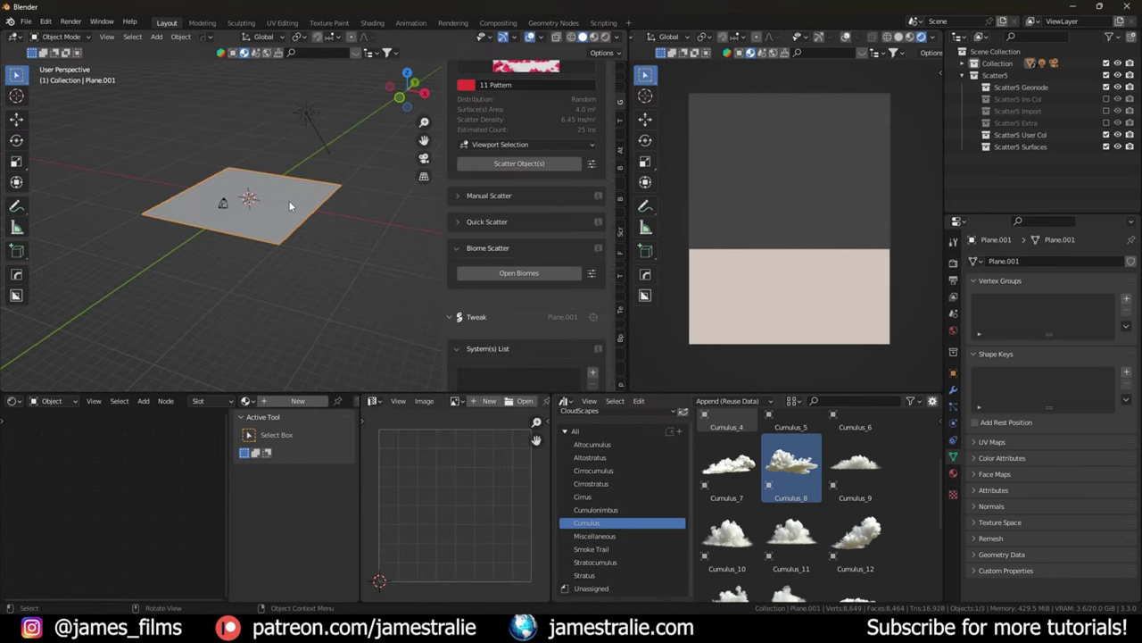
Step: Bring up the Geo-Scatter manager again and view its Scatpack library beside the scene
scroll(331, 263, up, 2)
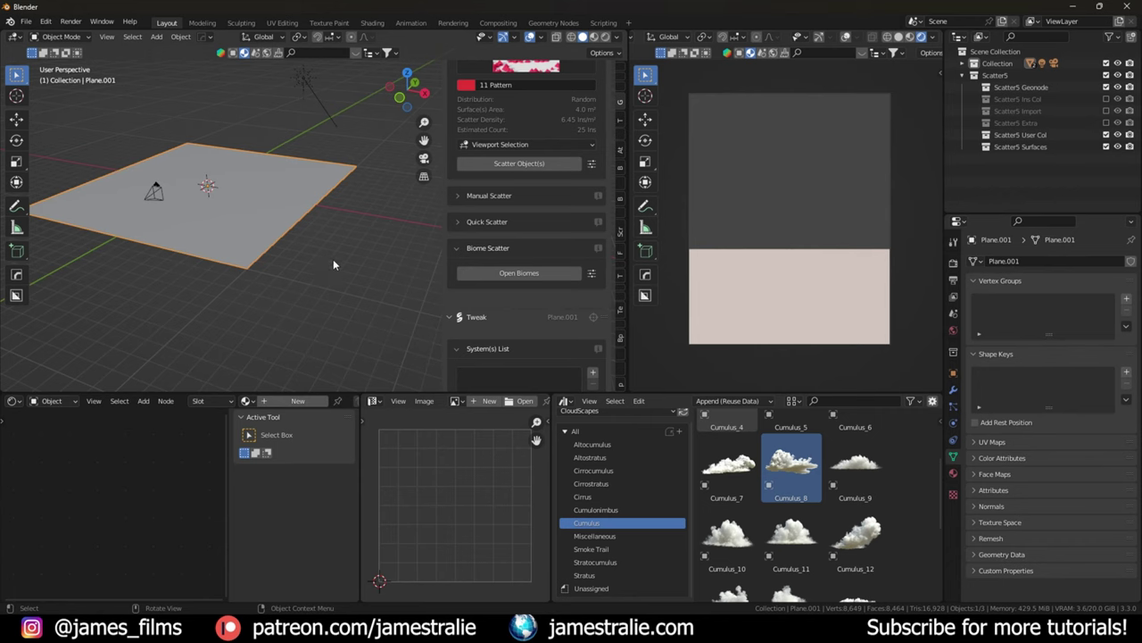
scroll(333, 259, down, 2)
scroll(319, 242, down, 1)
scroll(503, 269, up, 5)
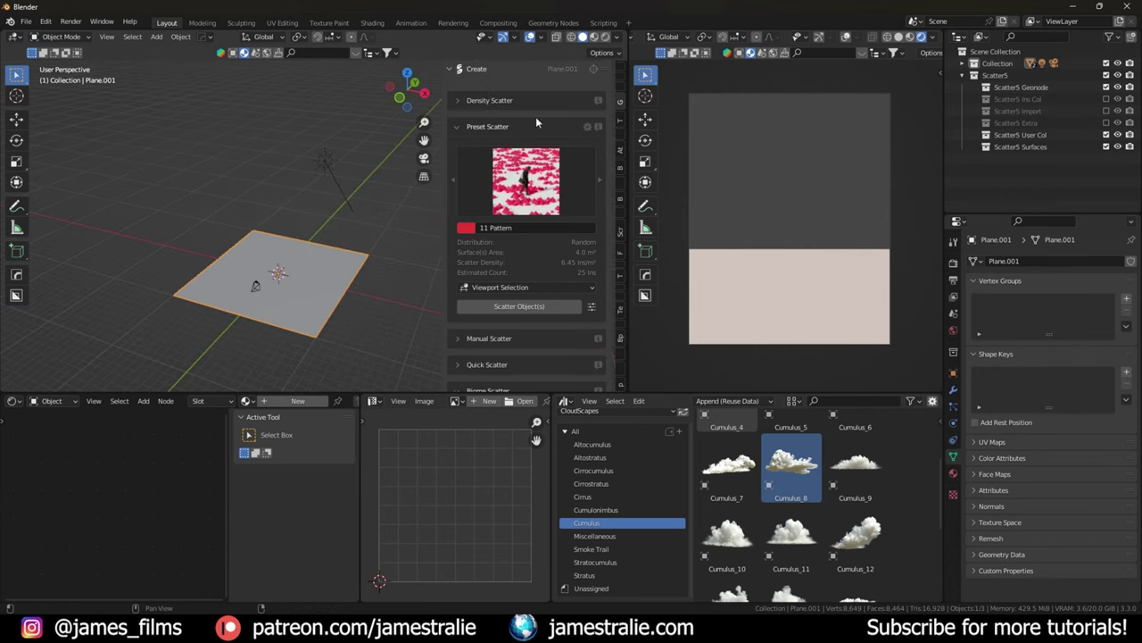
scroll(534, 300, down, 3)
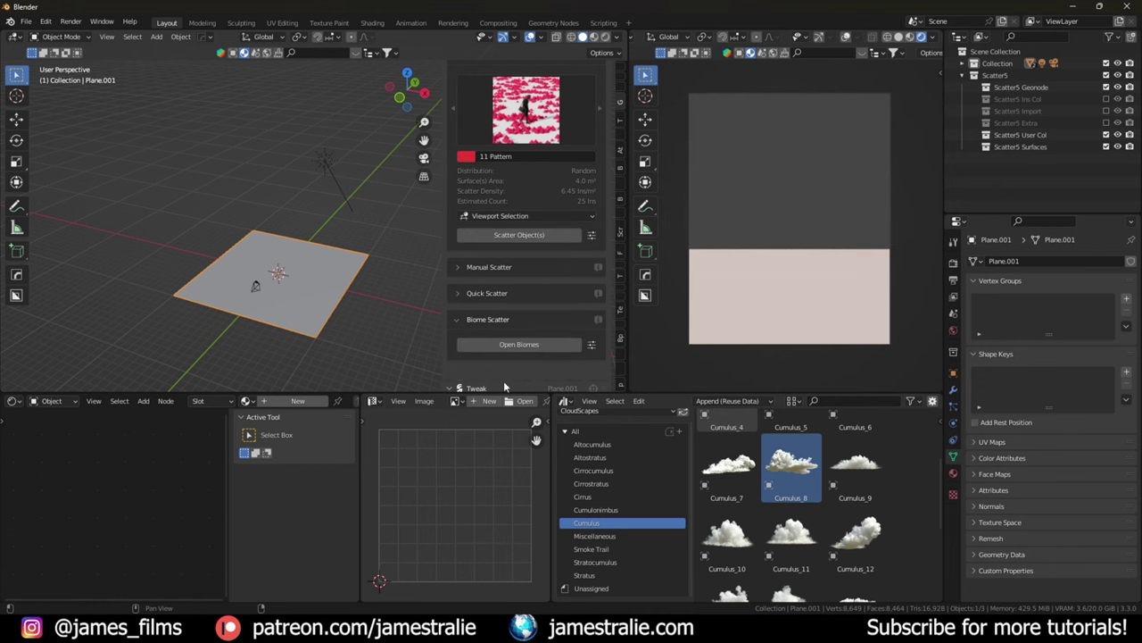
mouse_move(501, 626)
click(748, 563)
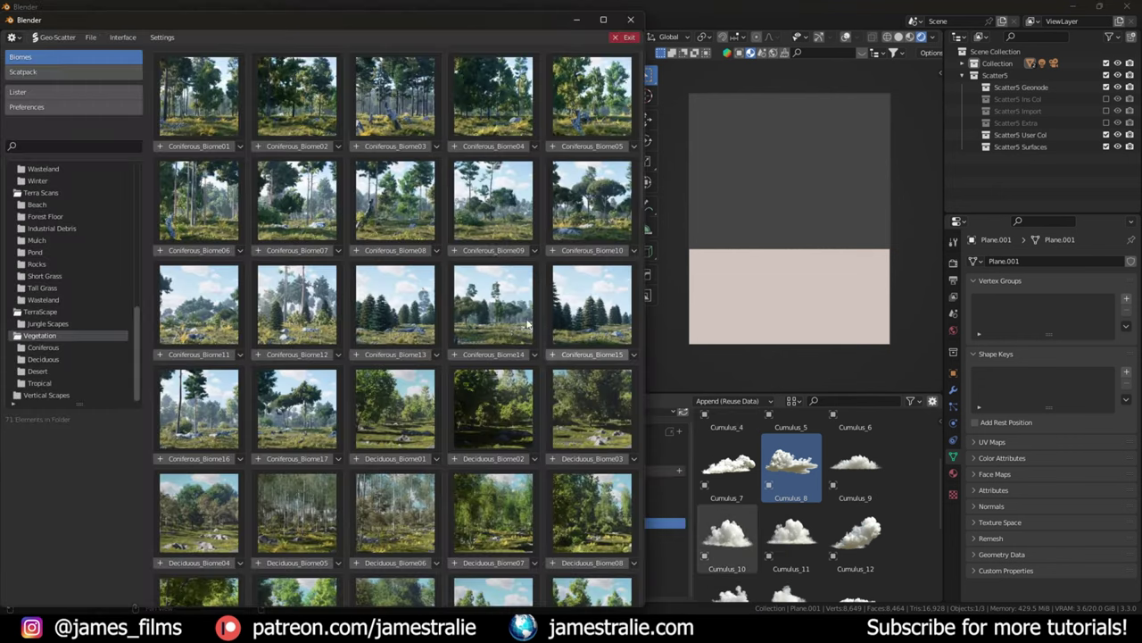
click(71, 71)
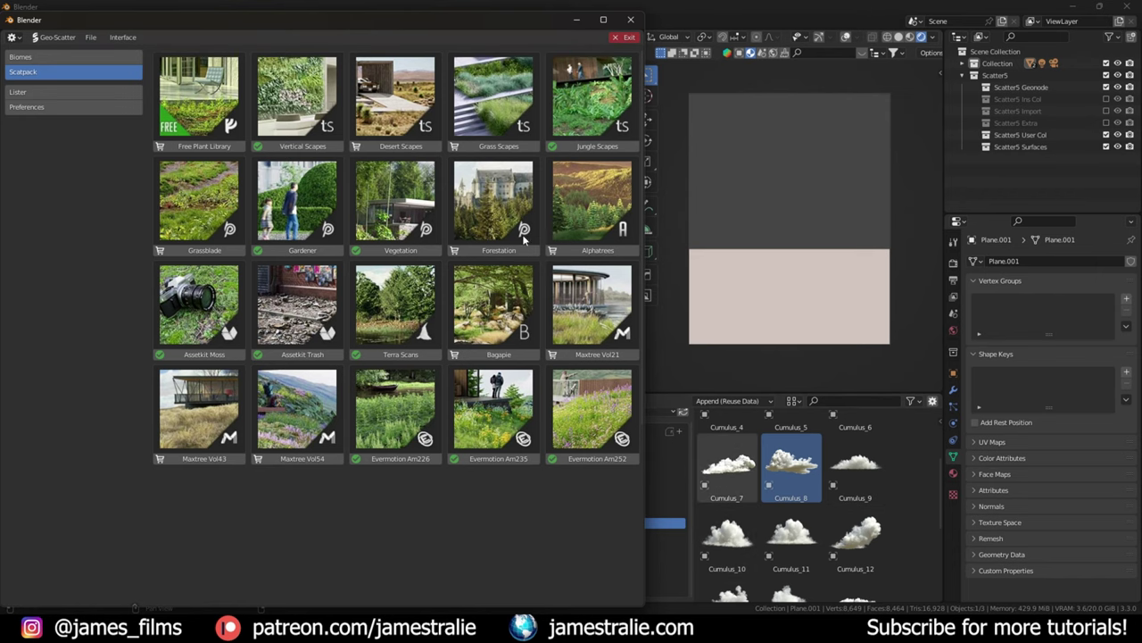
drag(546, 27, 329, 109)
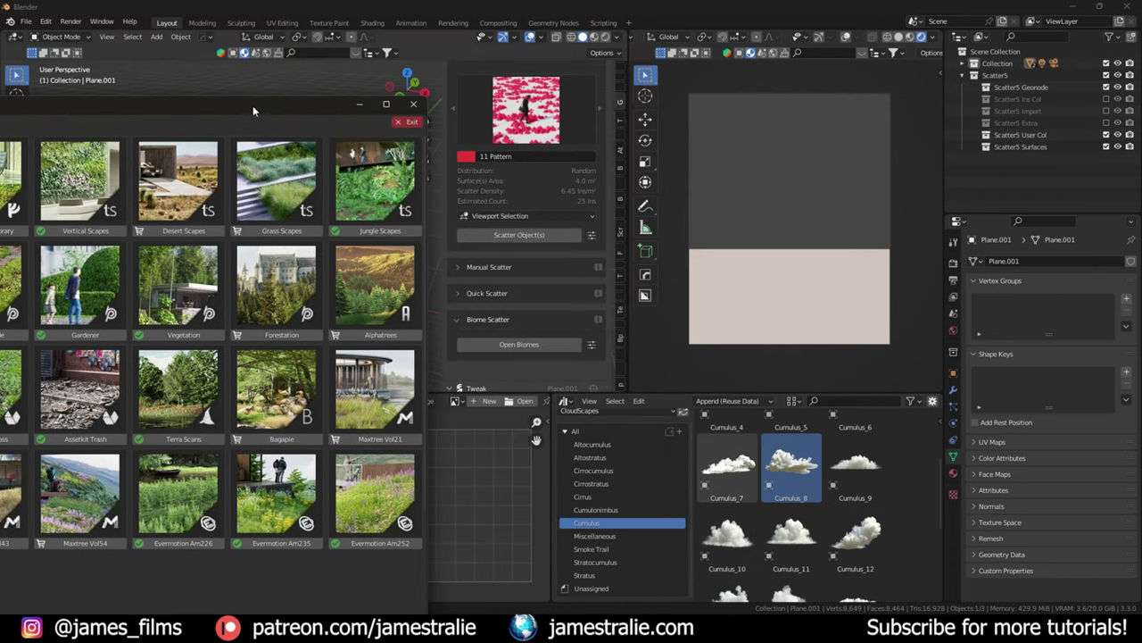
drag(253, 105, 482, 36)
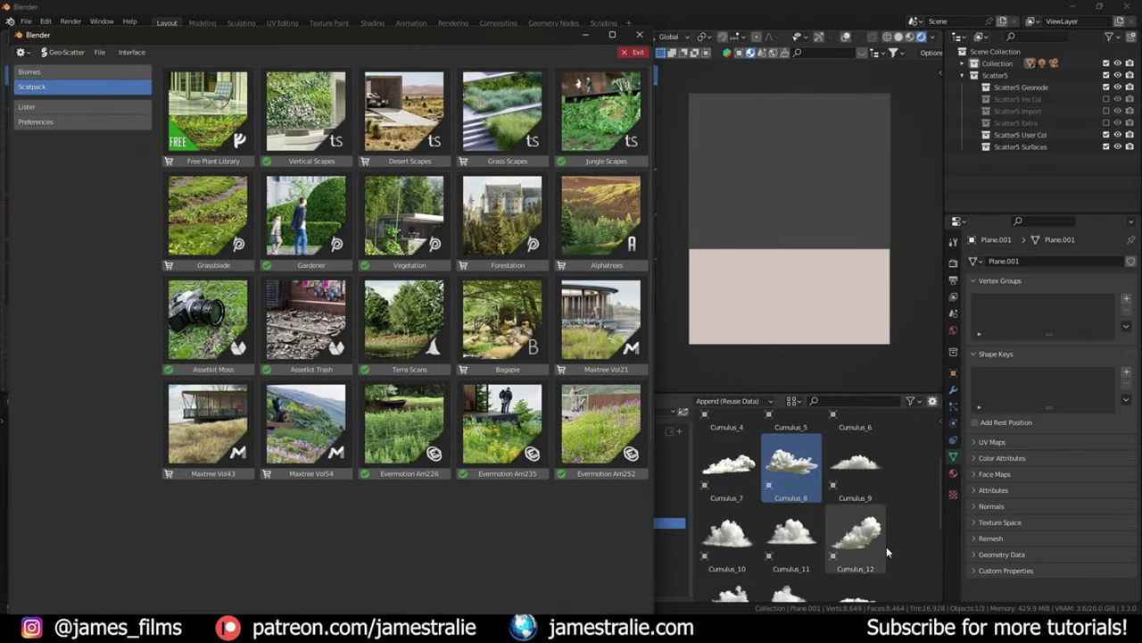
drag(369, 50, 391, 28)
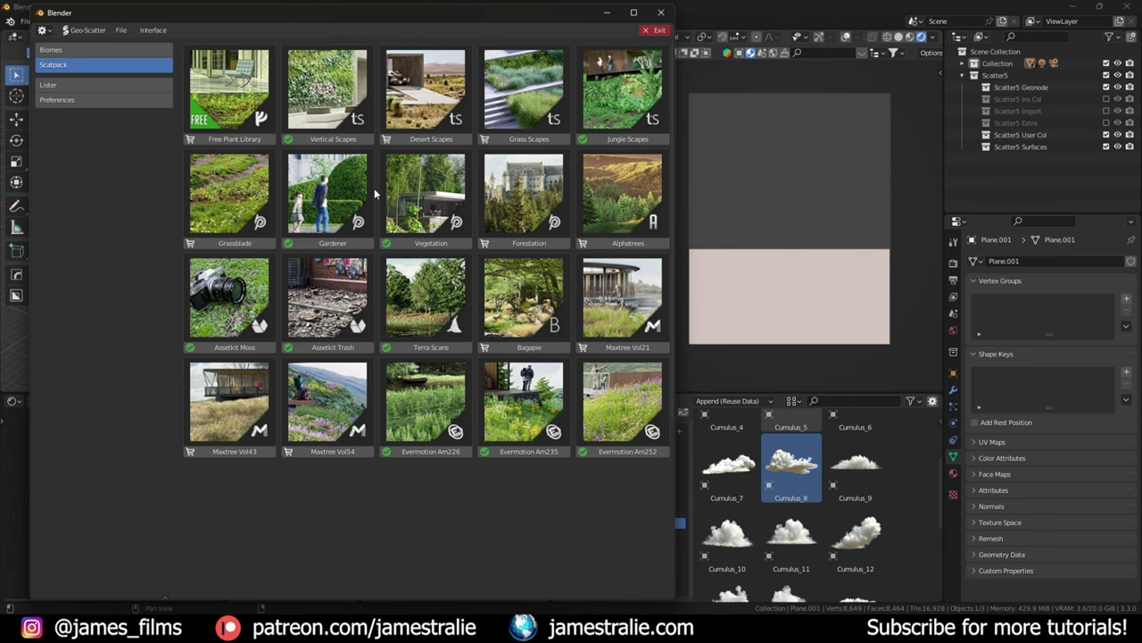
Step: Return to the biome library and list the biomes in the CloudScapes folder
click(76, 51)
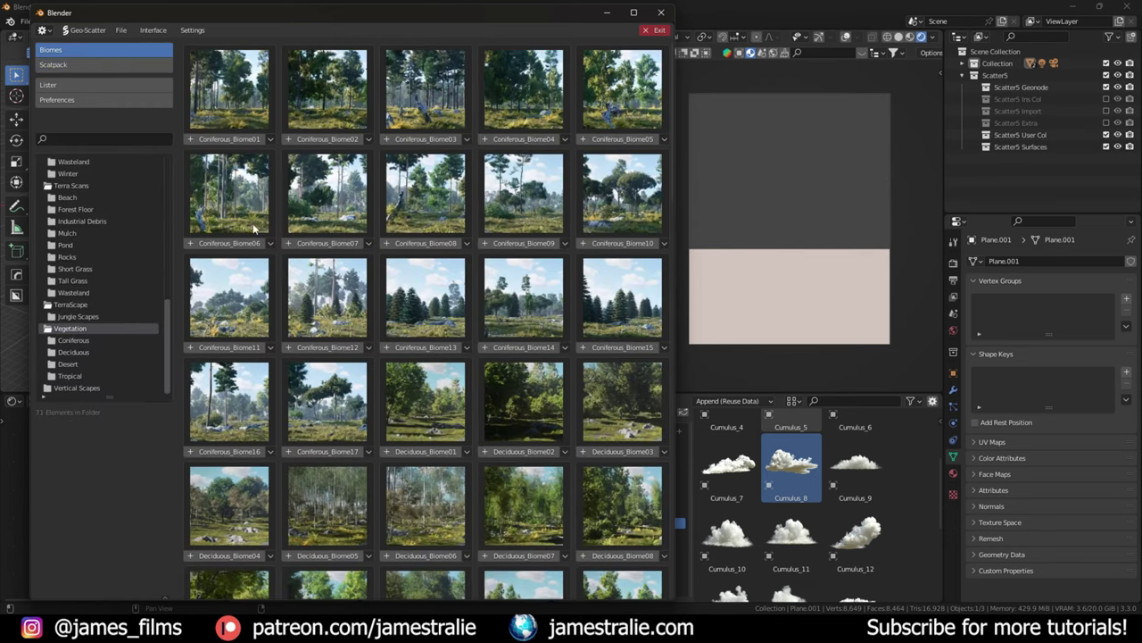
drag(169, 328, 169, 176)
click(82, 211)
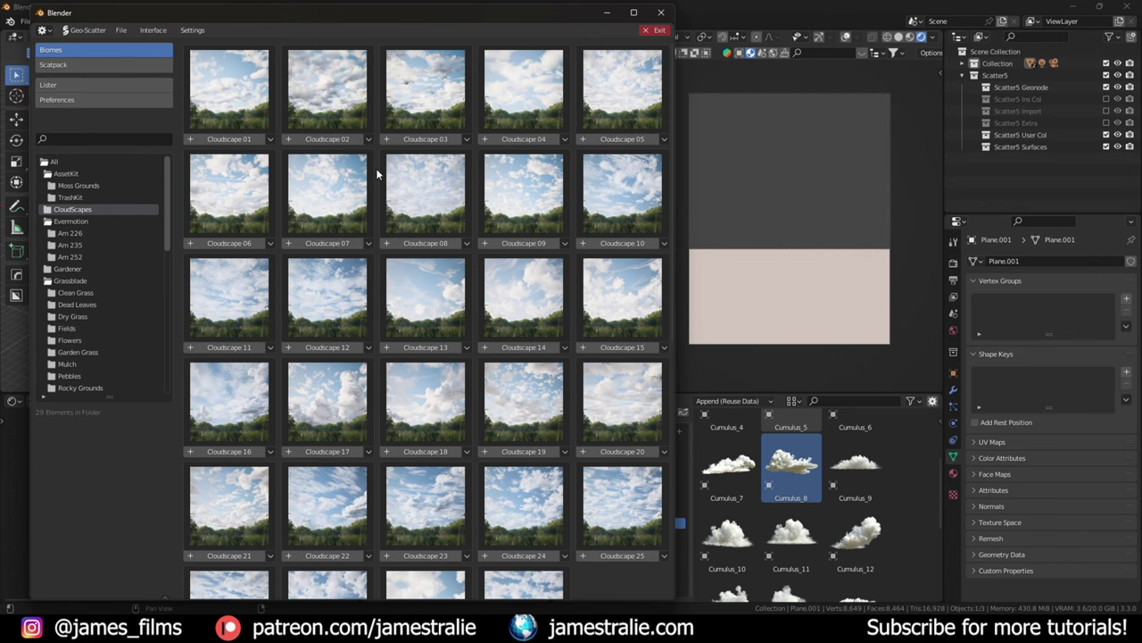
scroll(379, 171, down, 1)
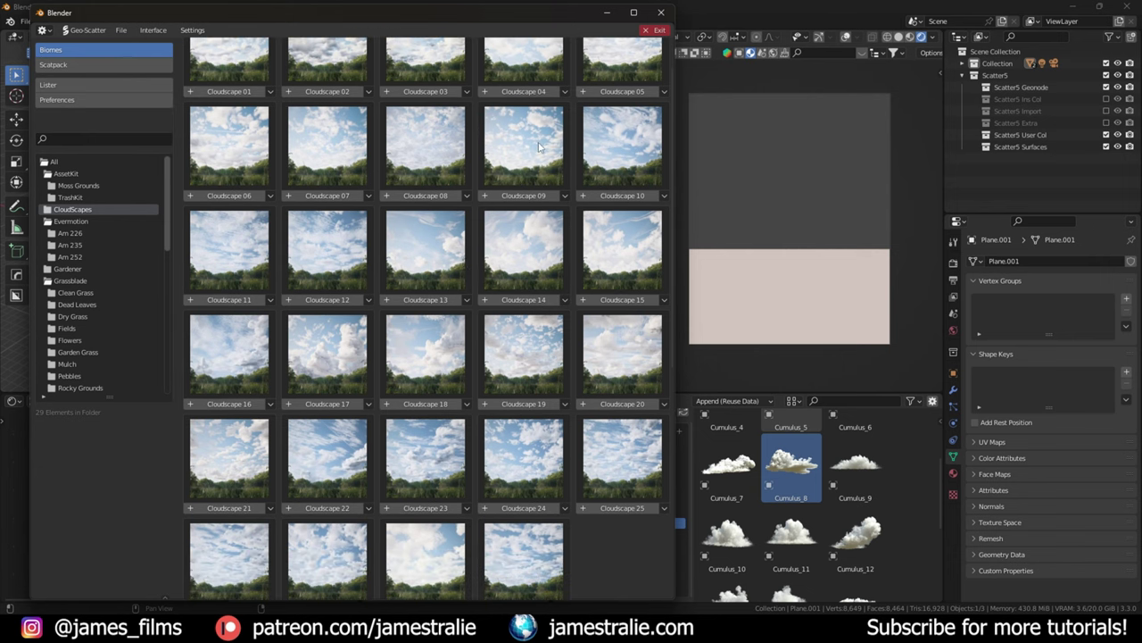
click(612, 11)
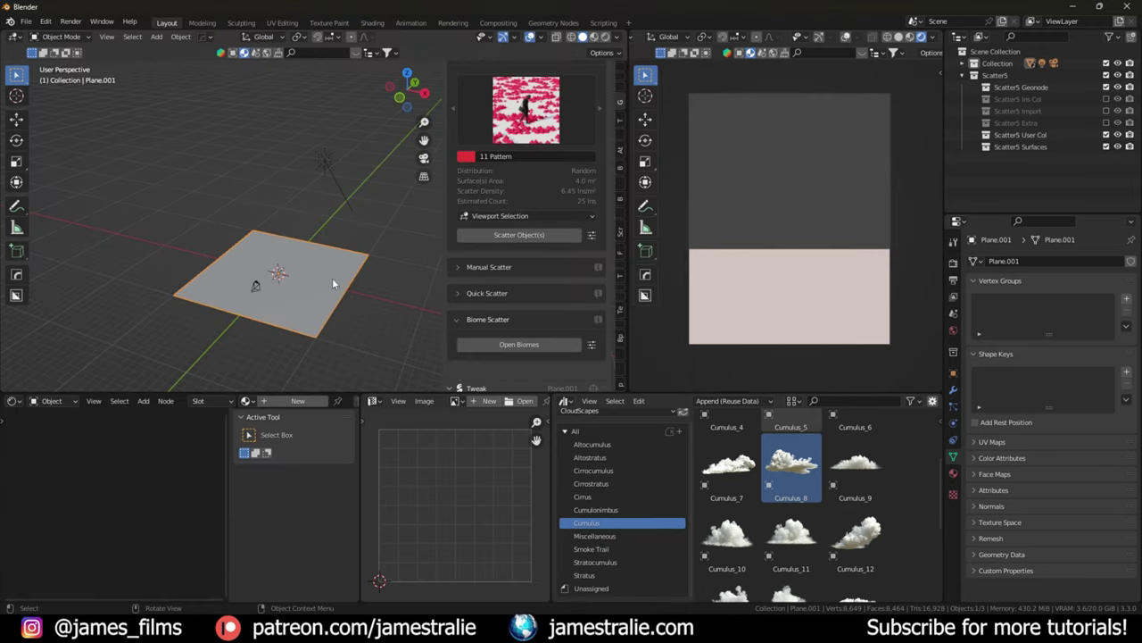
scroll(332, 281, down, 2)
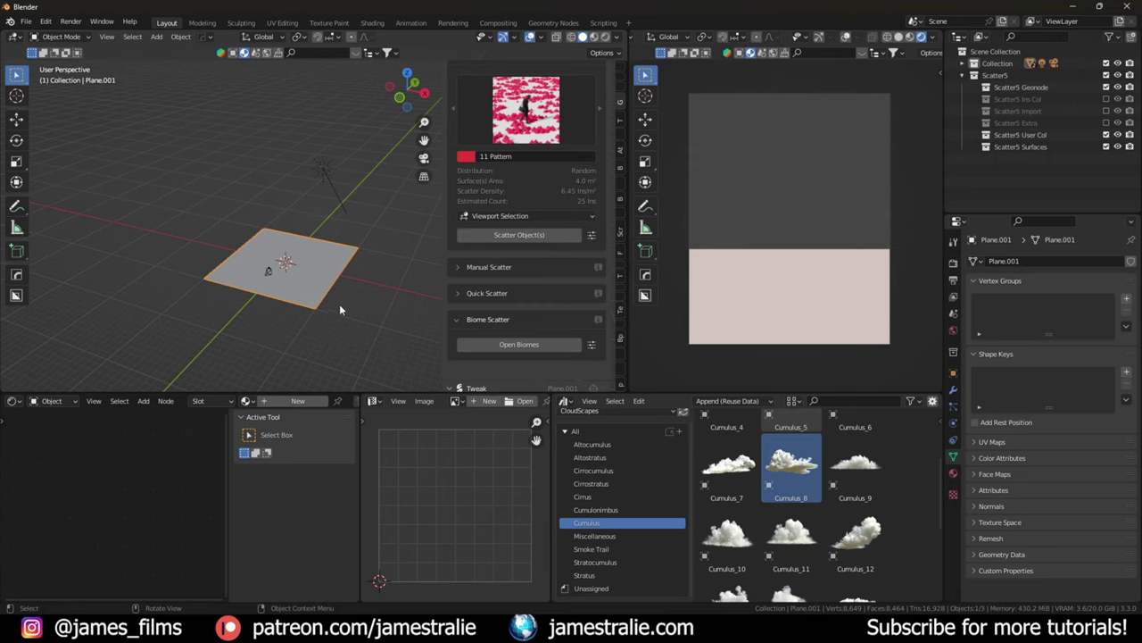
shift+middle_drag(339, 310, 360, 274)
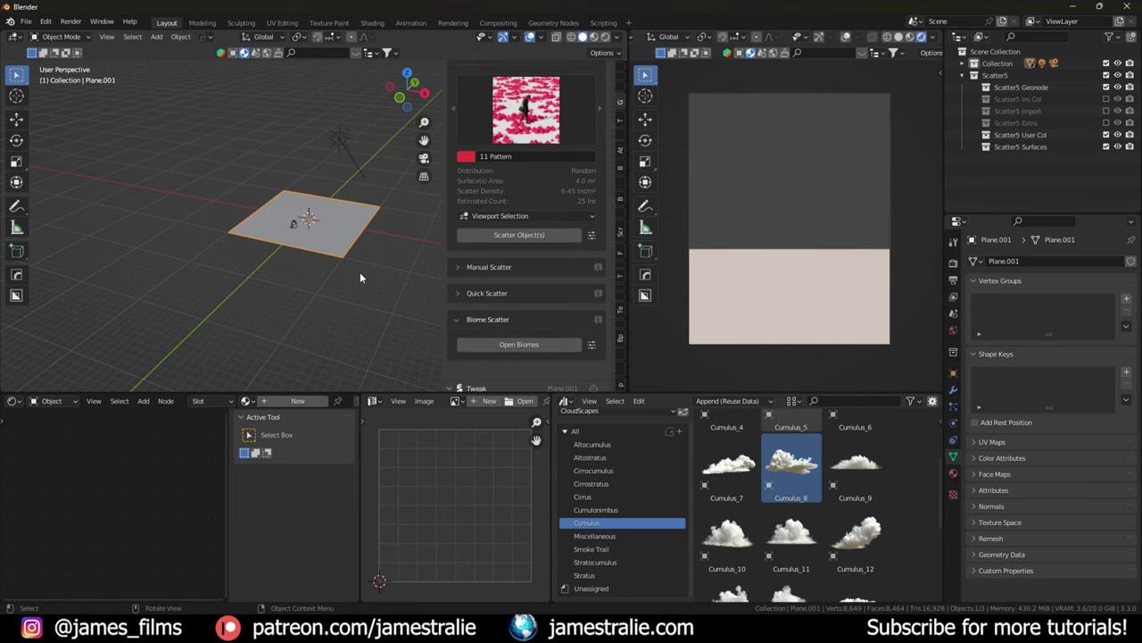
click(656, 525)
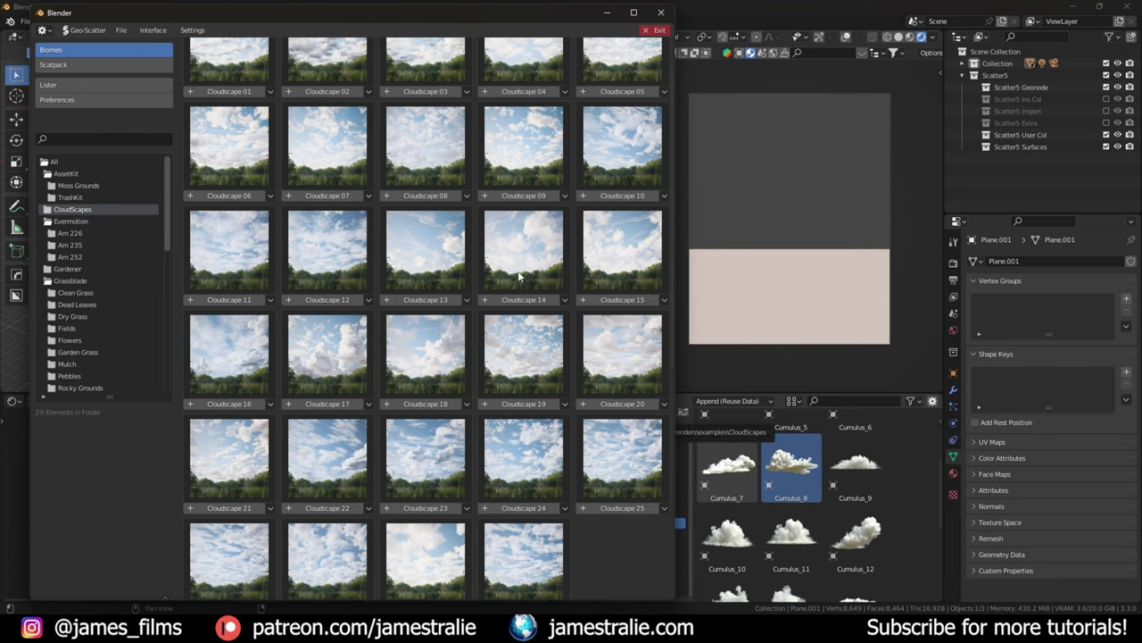
scroll(347, 177, up, 1)
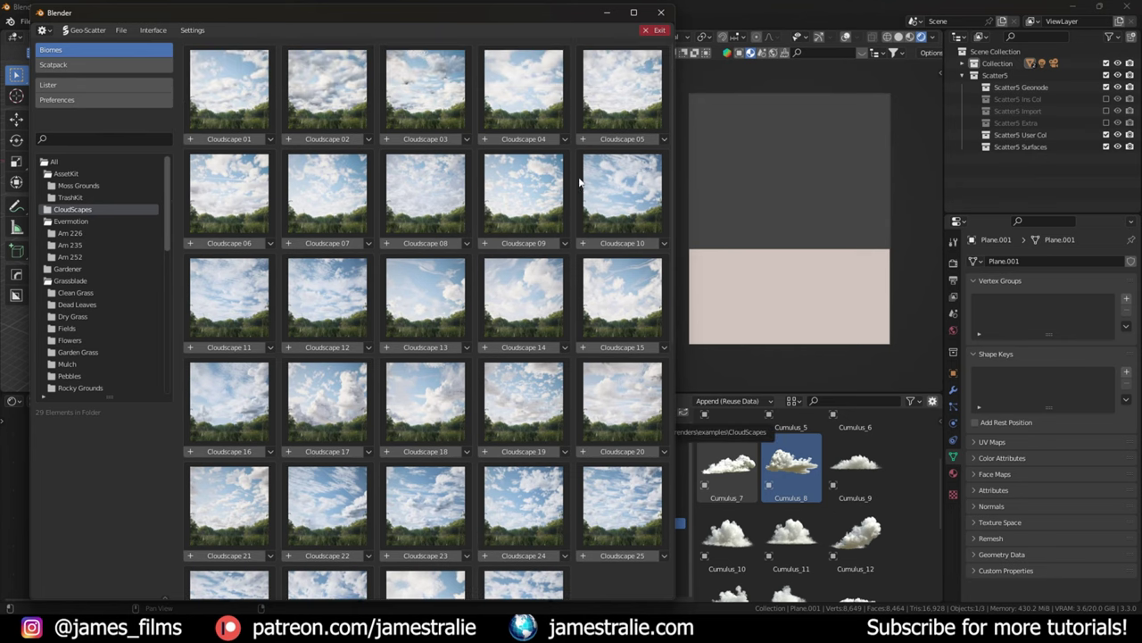
Step: Hide the biome browser and switch the camera viewport to solid shading
click(661, 12)
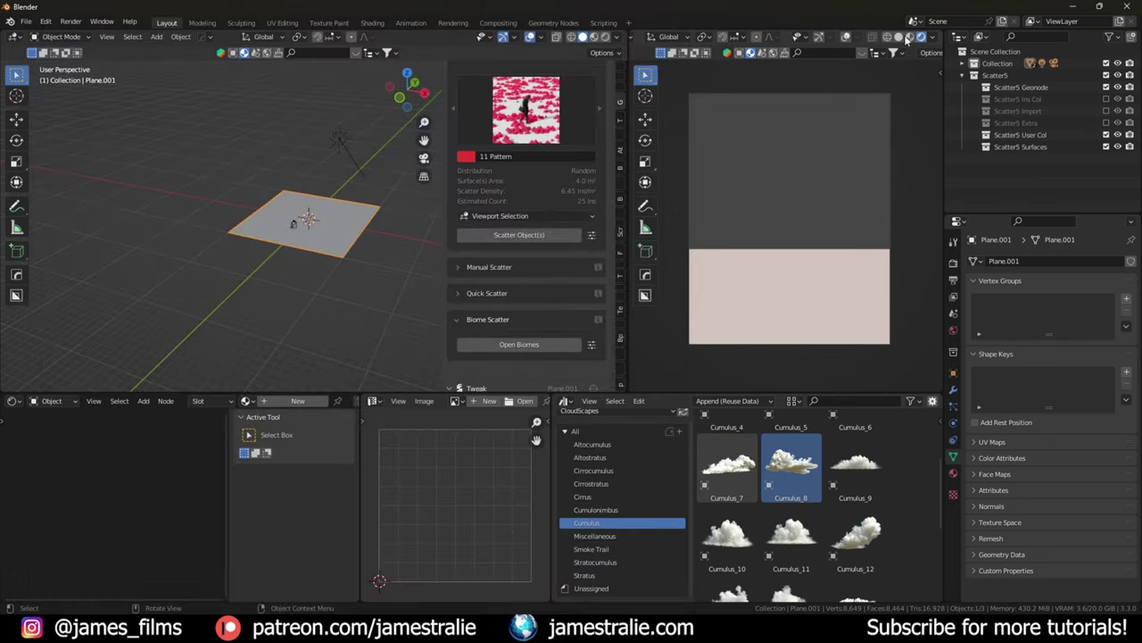
click(900, 37)
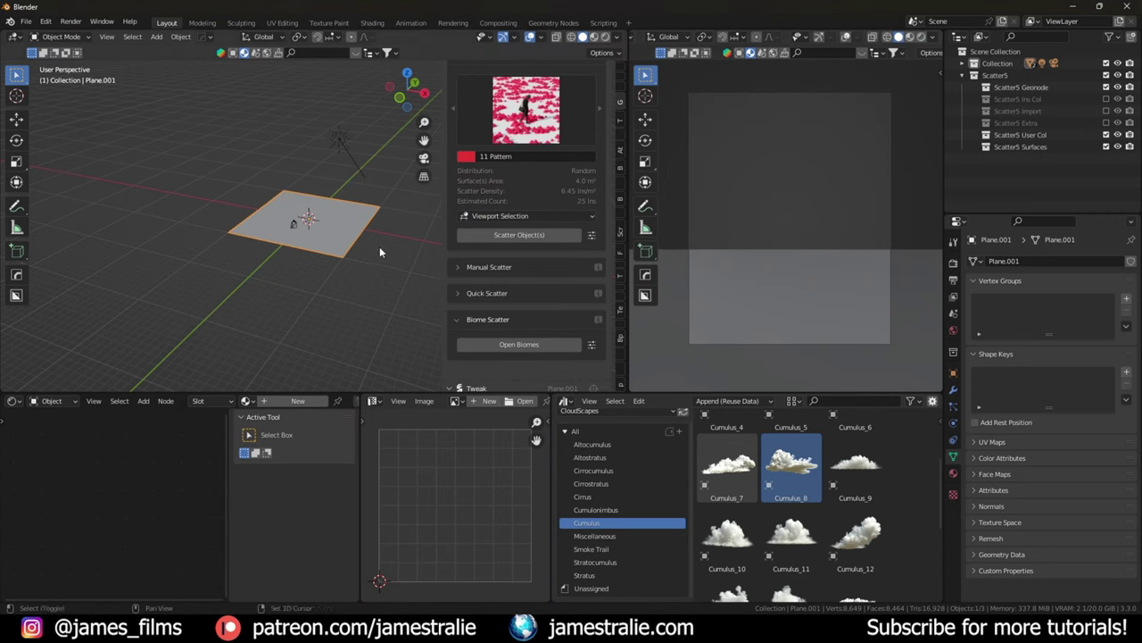
mouse_move(380, 246)
shift+middle_down()
mouse_move(360, 248)
mouse_move(354, 214)
mouse_move(361, 254)
shift+middle_up()
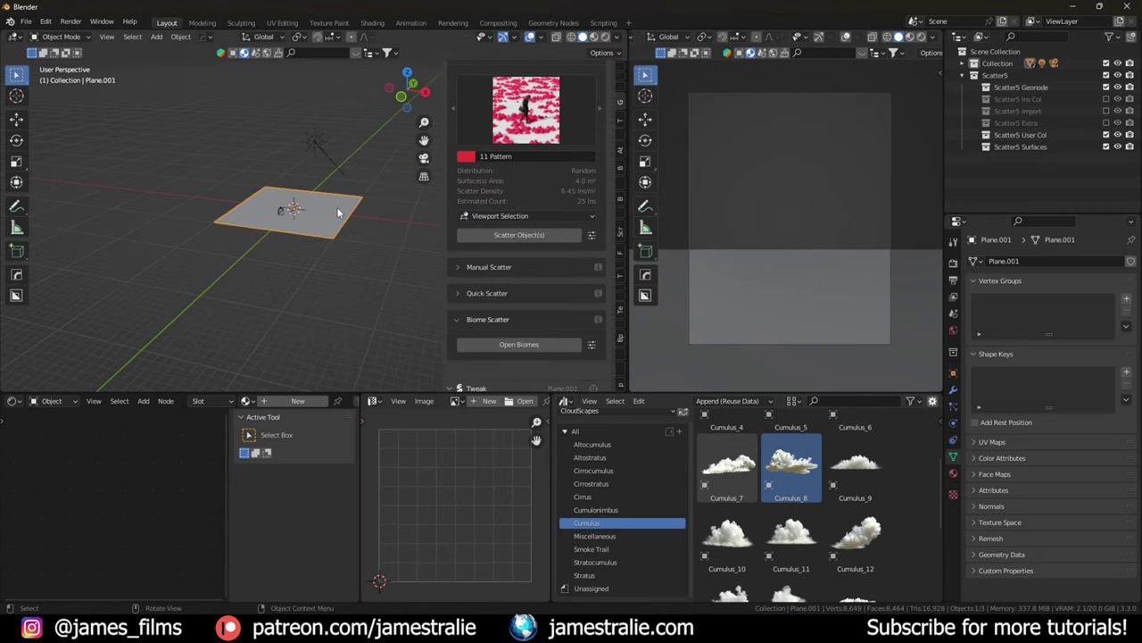
scroll(339, 268, up, 2)
scroll(507, 196, up, 2)
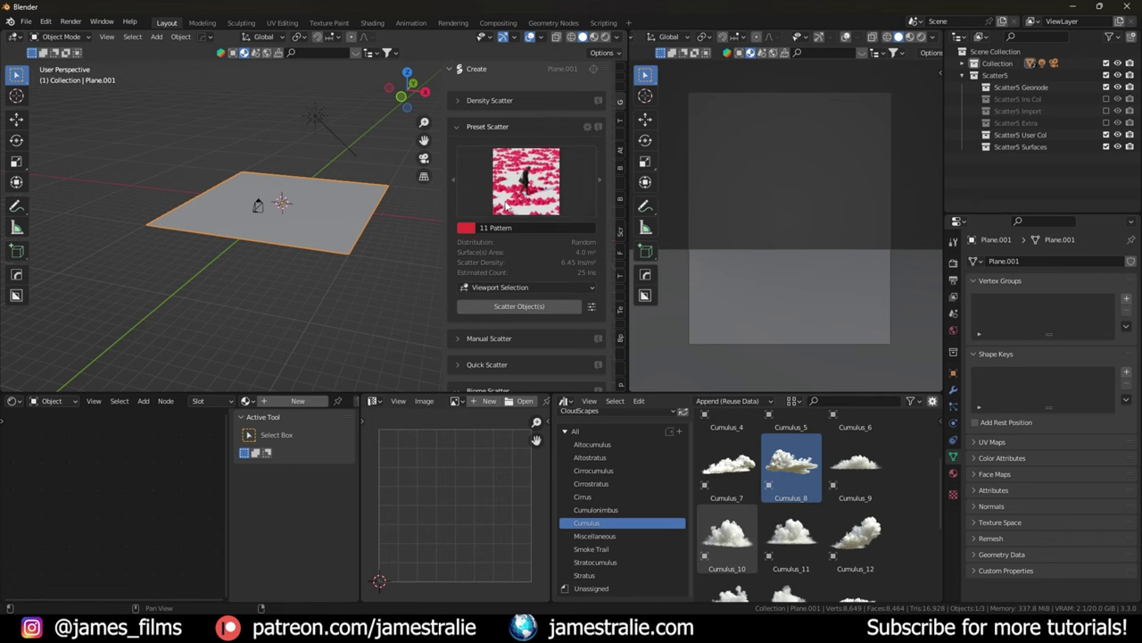
Step: Scatter the Cloudscape 15 biome on the selected plane and hide the biome browser to inspect the scene
key(ctrl+alt+w)
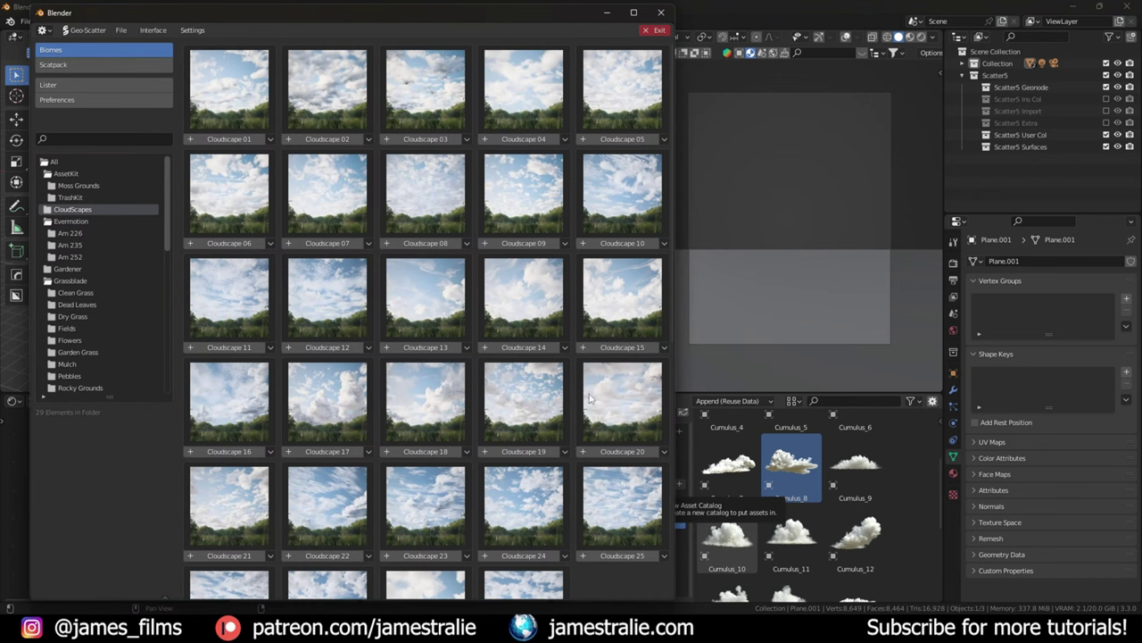
click(639, 349)
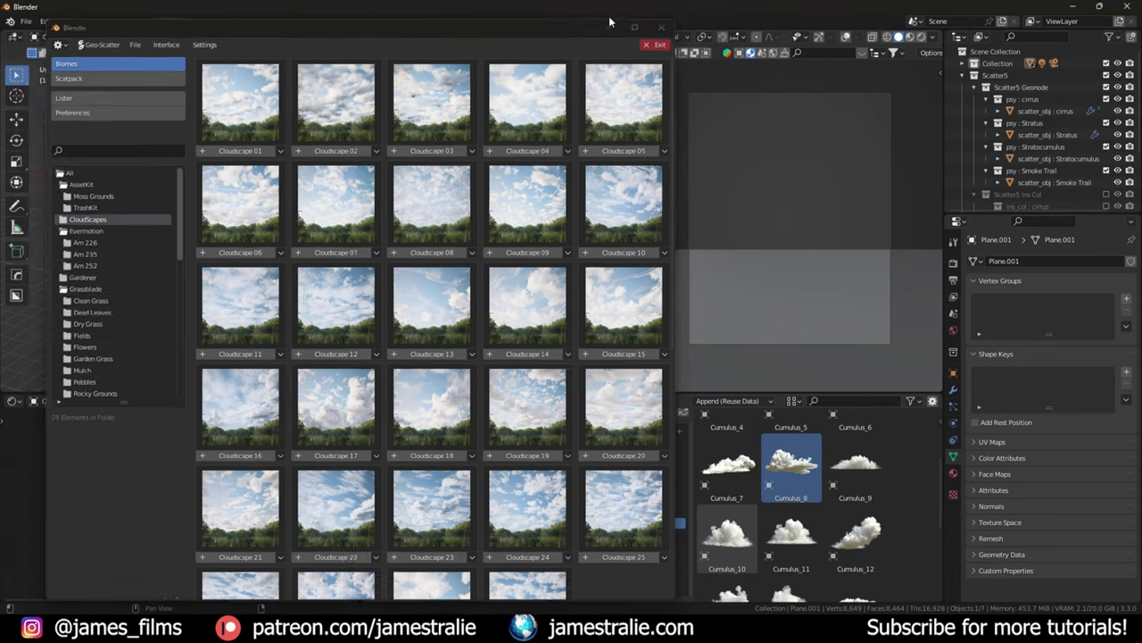
click(608, 14)
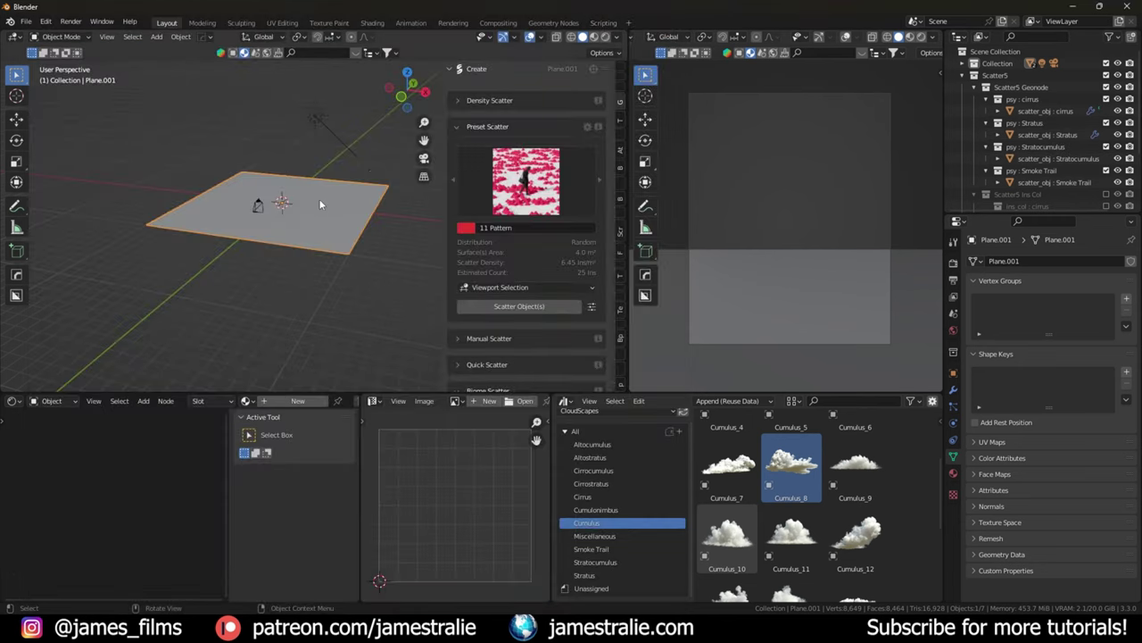
scroll(361, 193, up, 4)
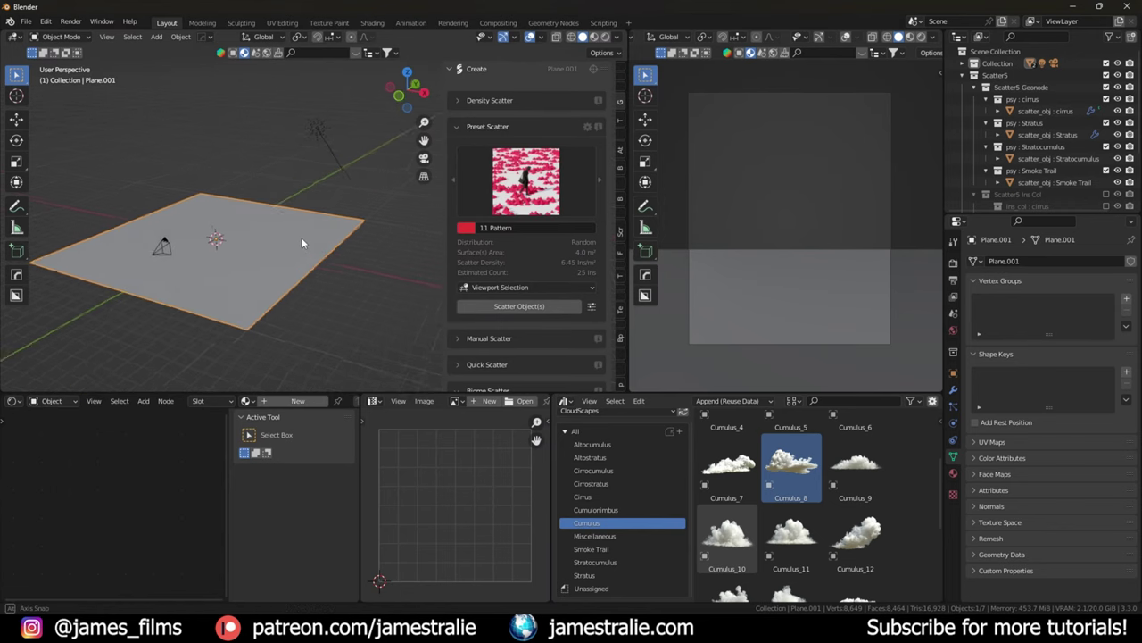
scroll(305, 226, down, 4)
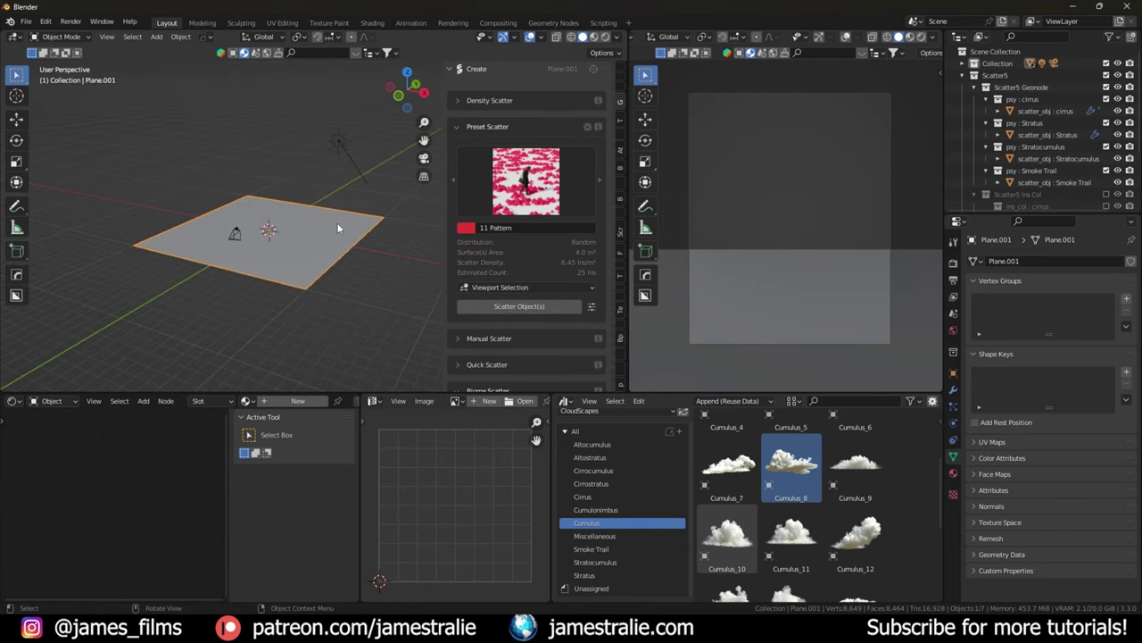
scroll(336, 212, down, 2)
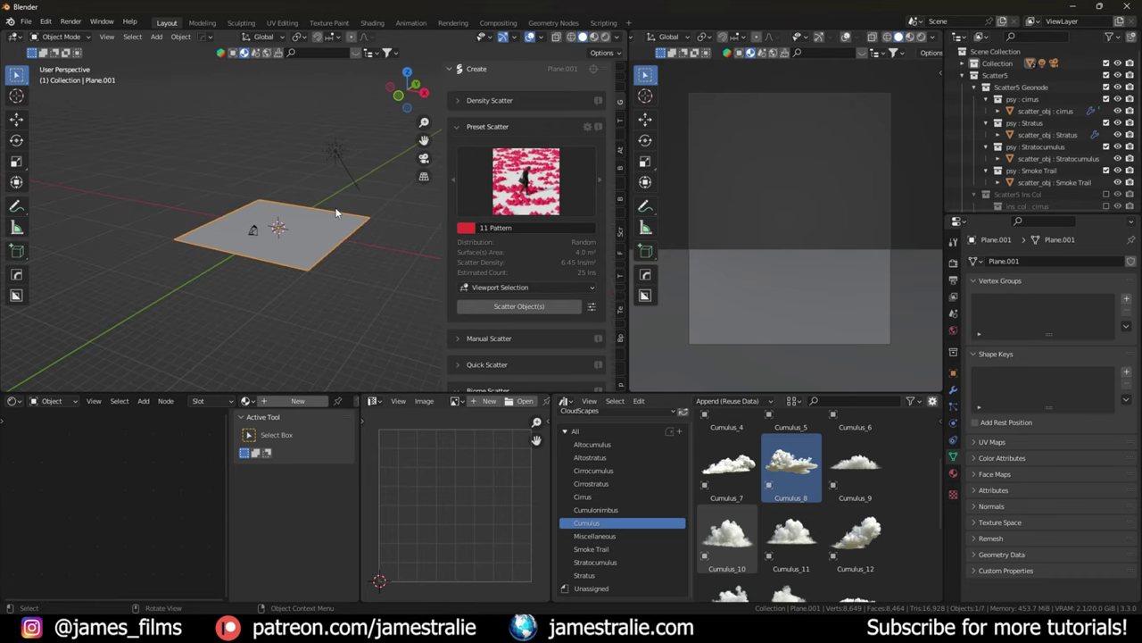
scroll(337, 212, down, 6)
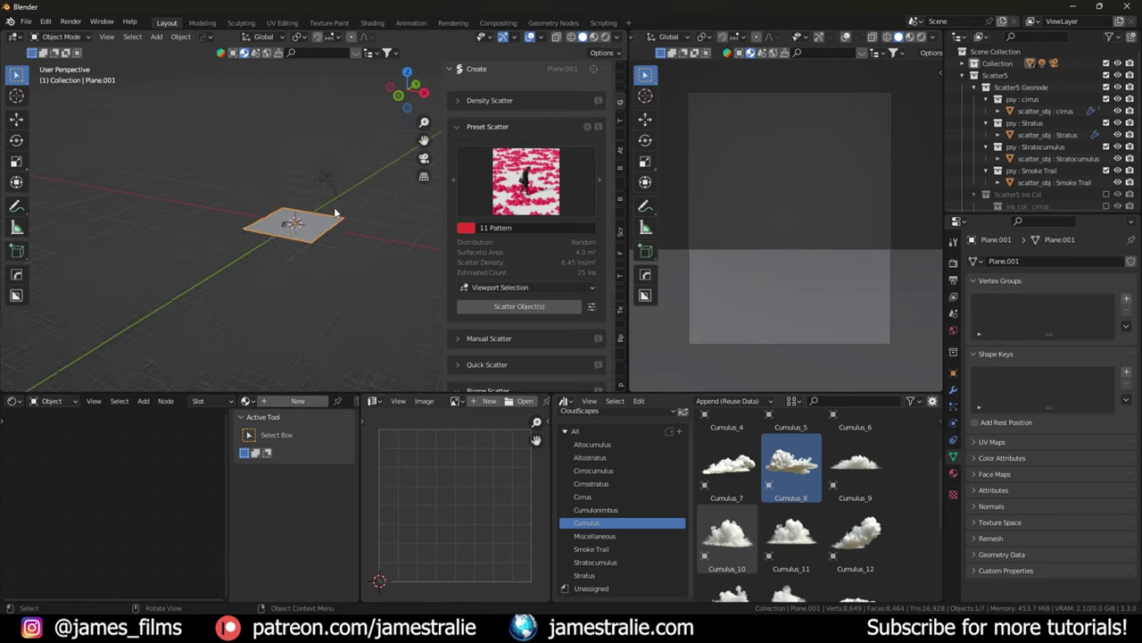
Step: Enlarge the whole plane mesh in Edit Mode by about 16.18 times, and again by about 2.76 times
scroll(339, 230, up, 8)
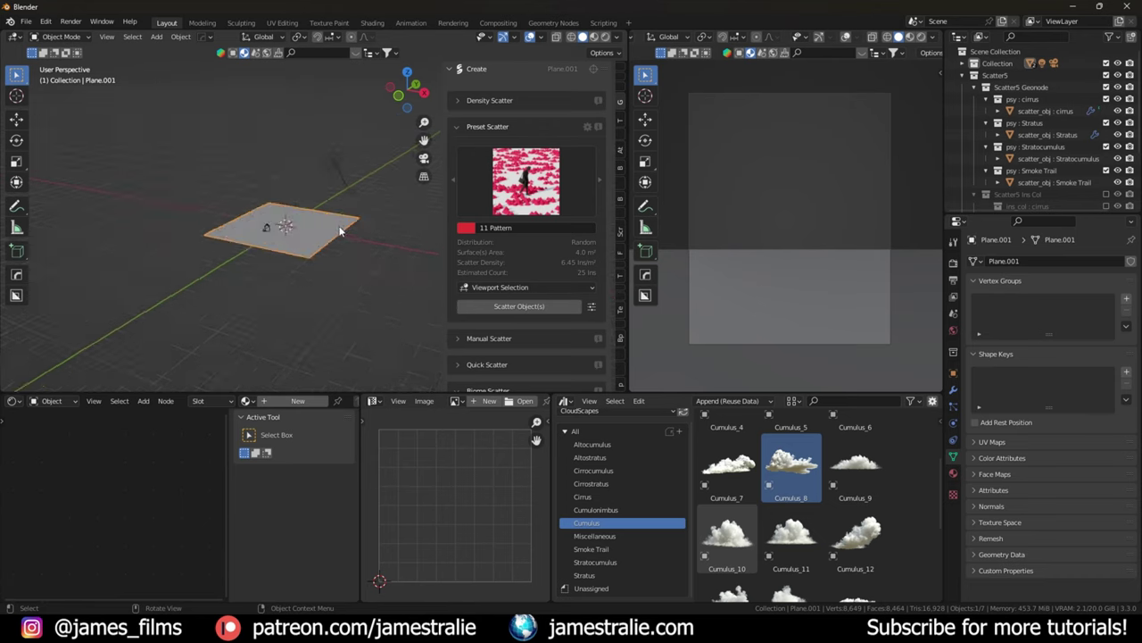
key(Tab)
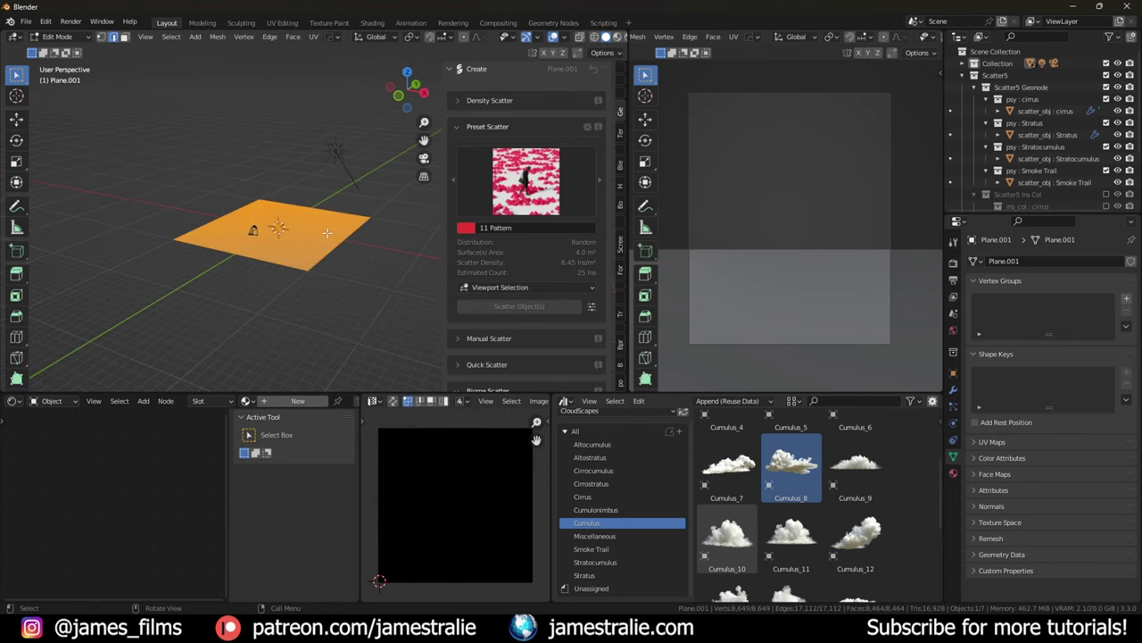
scroll(328, 238, down, 6)
key(s)
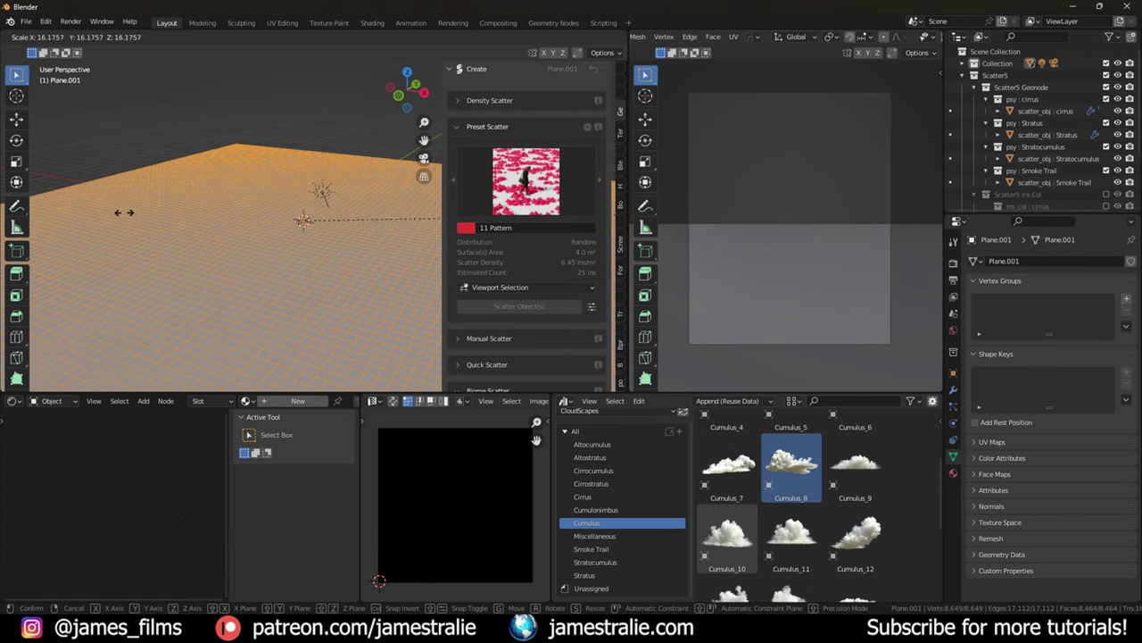
click(122, 212)
scroll(328, 239, down, 2)
key(s)
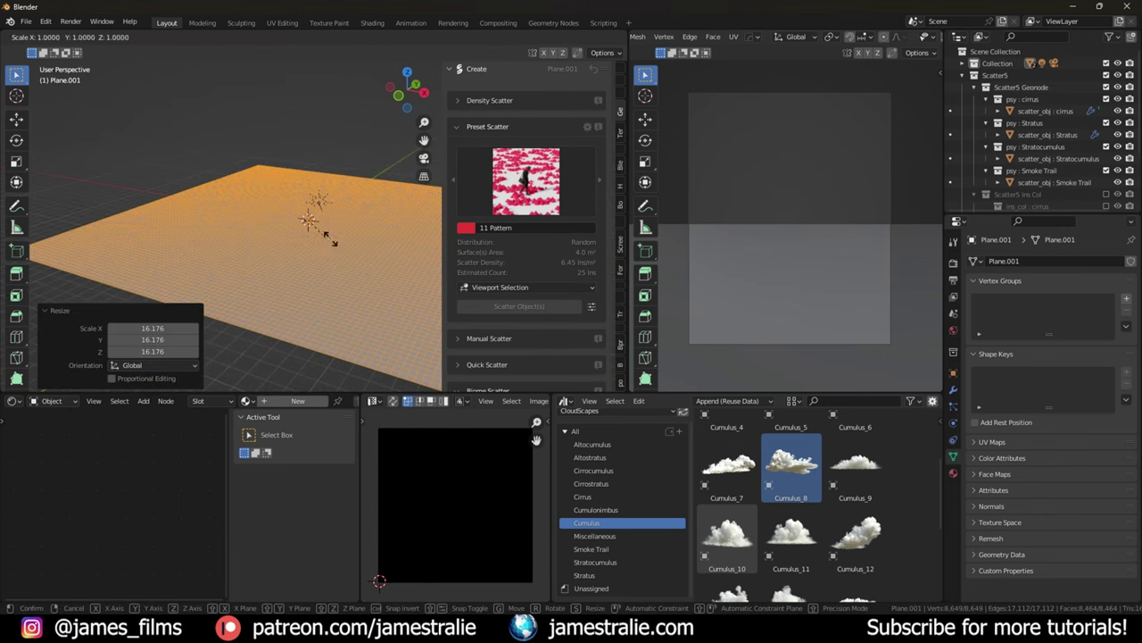
click(375, 250)
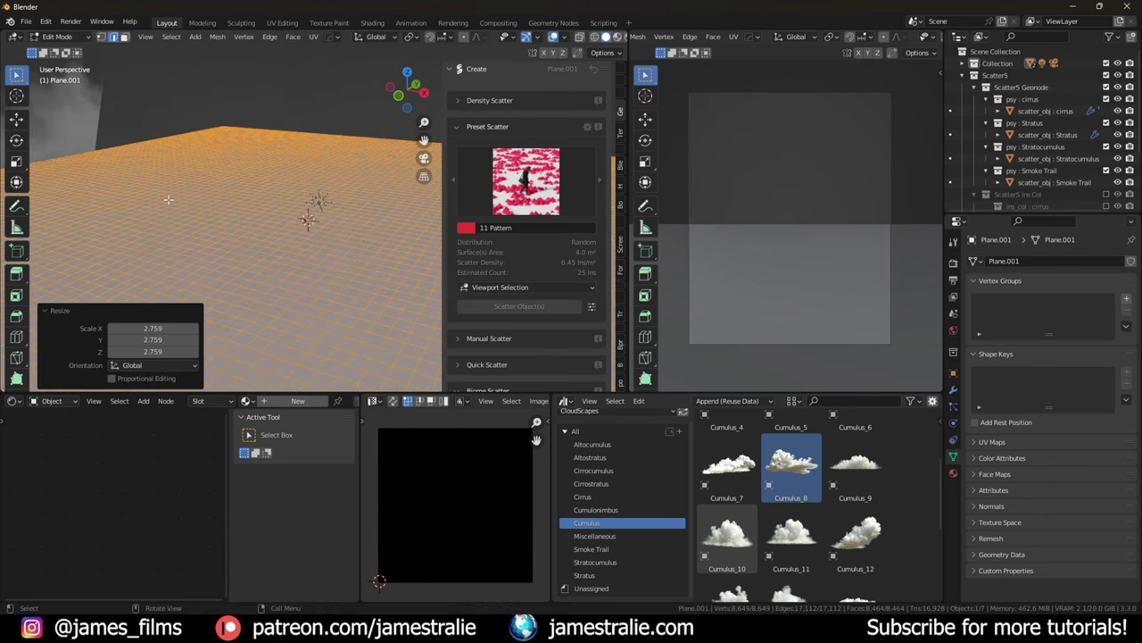
middle_drag(169, 200, 112, 206)
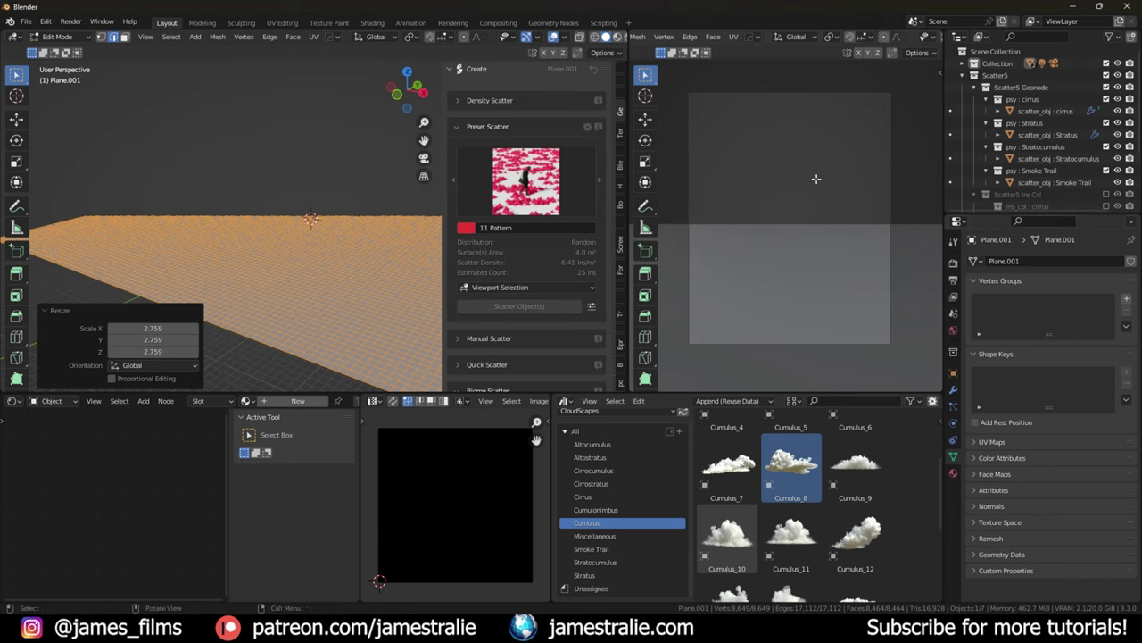
Step: Collapse the Scatter5 collection, expand the main Collection to list its objects, and return to Object Mode
click(975, 75)
click(975, 63)
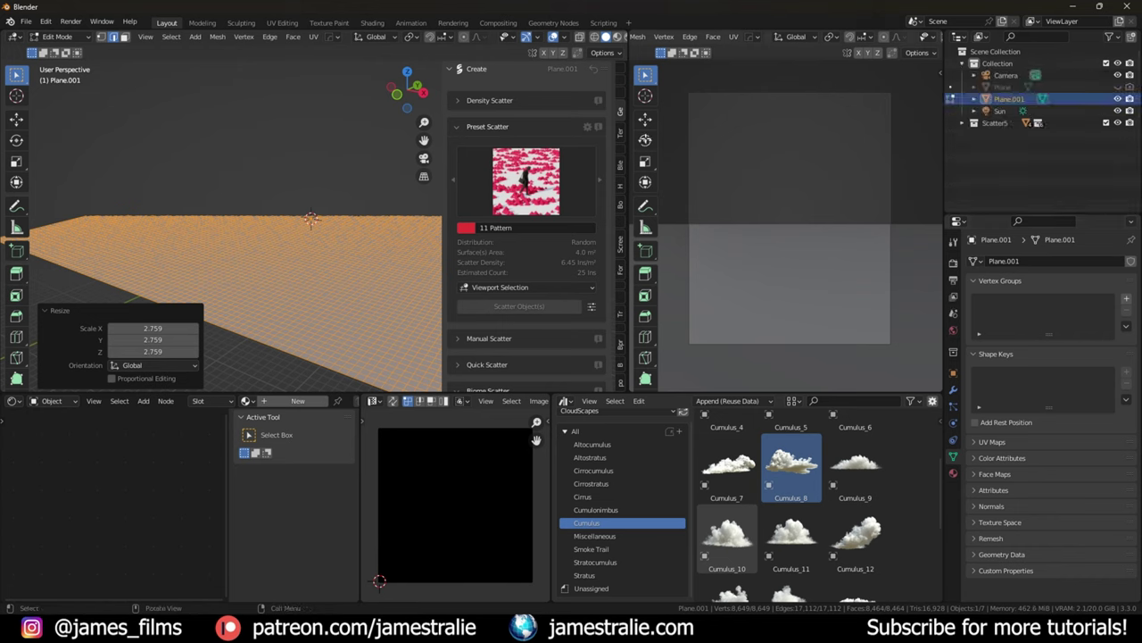
key(Tab)
click(618, 85)
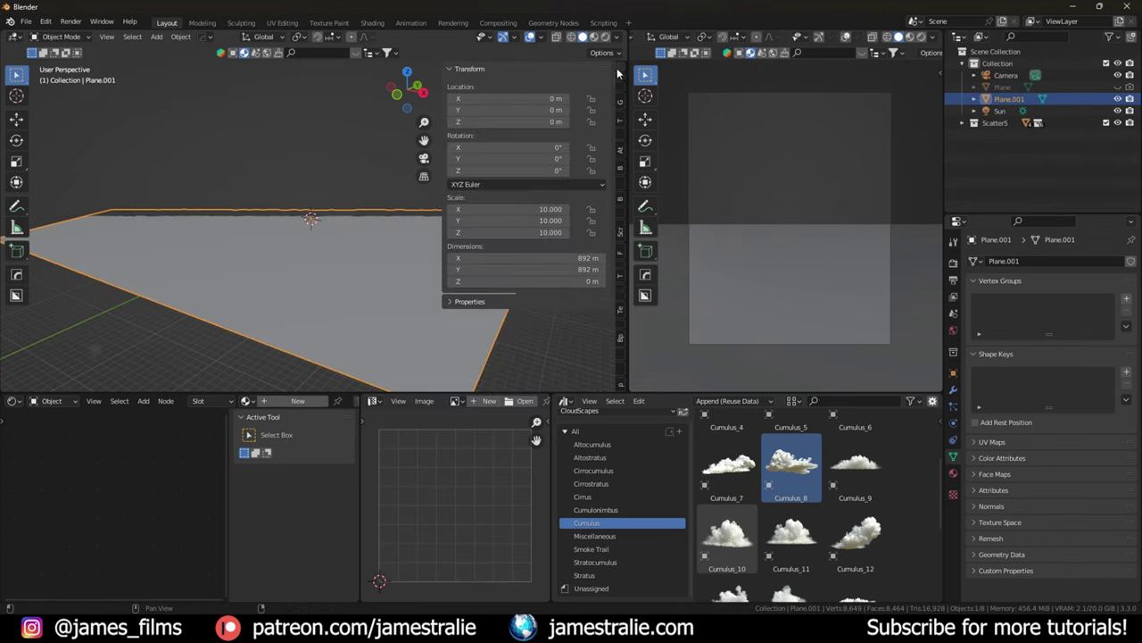
click(624, 82)
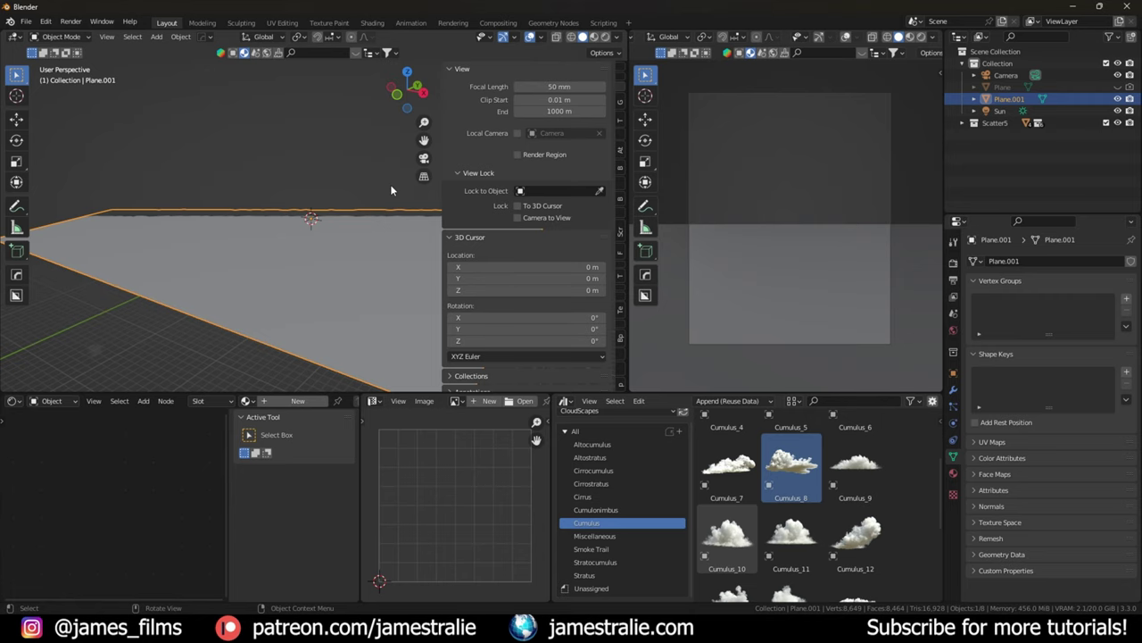
click(536, 111)
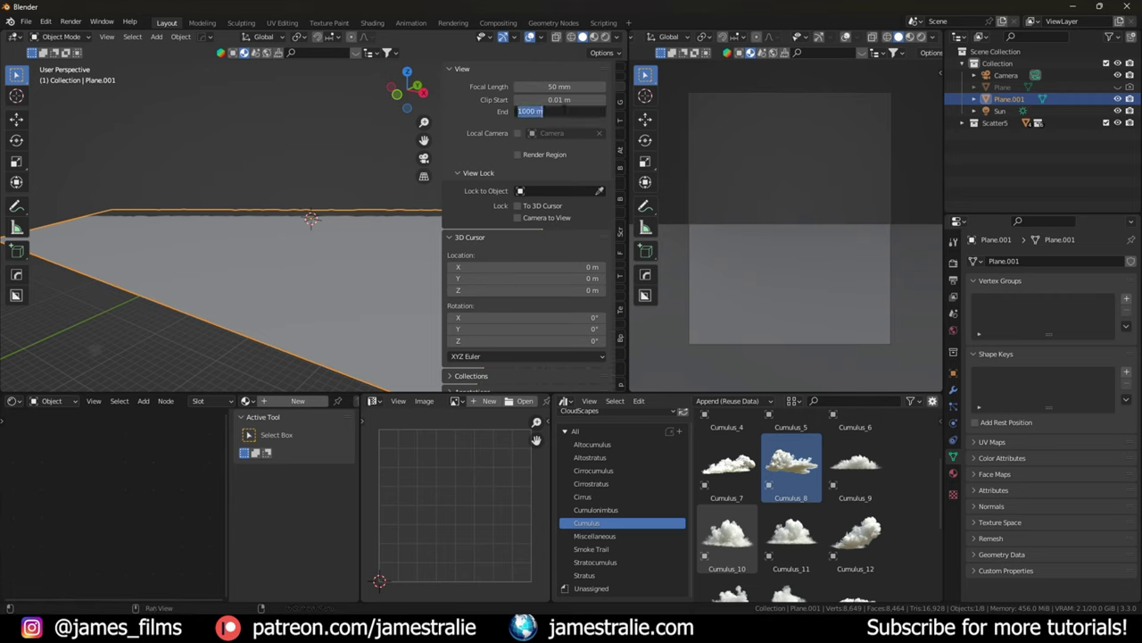
text(90)
key(BackSpace)
key(BackSpace)
text(9999999999)
key(Return)
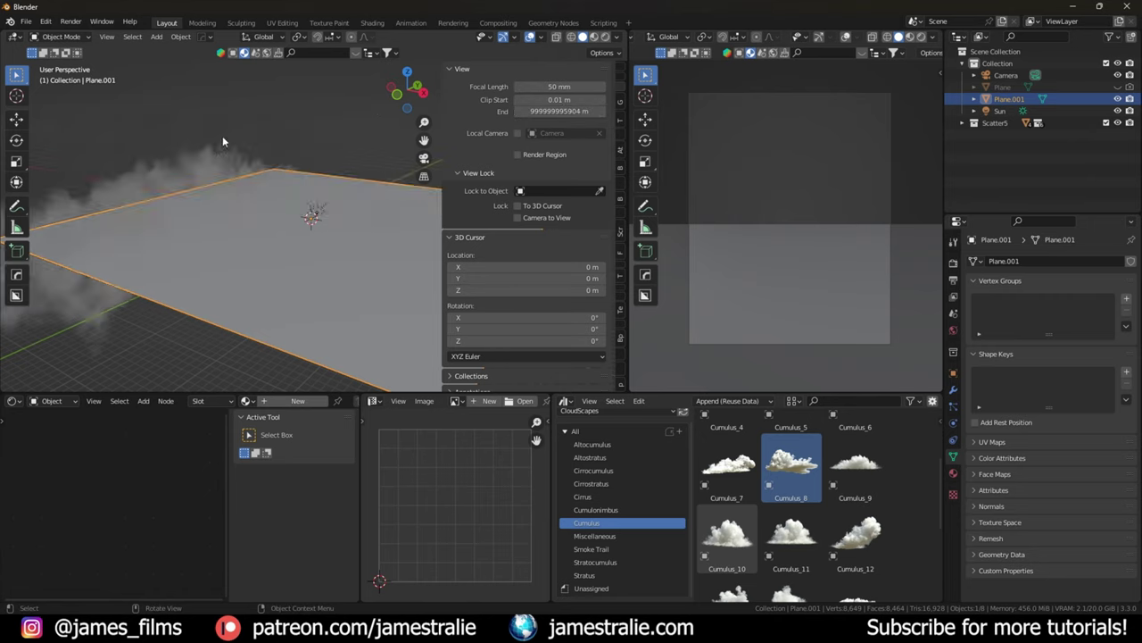
Step: Move the plane about 480.84 m along Y and about -11 m along Z
scroll(247, 191, down, 6)
scroll(308, 224, up, 6)
middle_drag(314, 248, 310, 249)
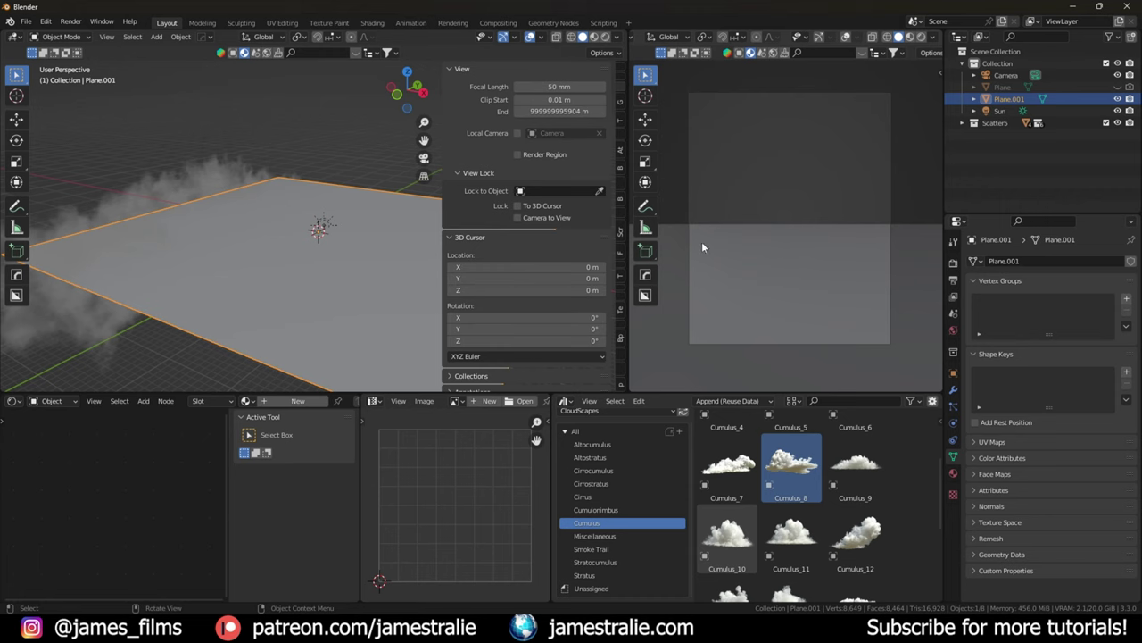
middle_drag(357, 250, 268, 291)
scroll(272, 294, down, 3)
key(g)
key(y)
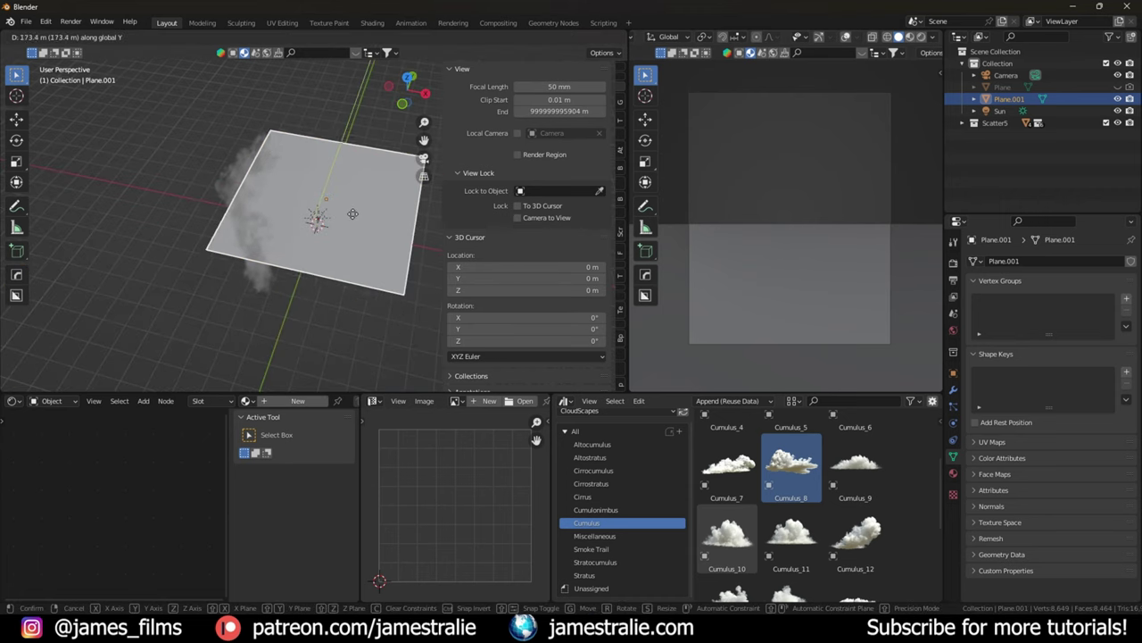
click(380, 181)
key(g)
key(z)
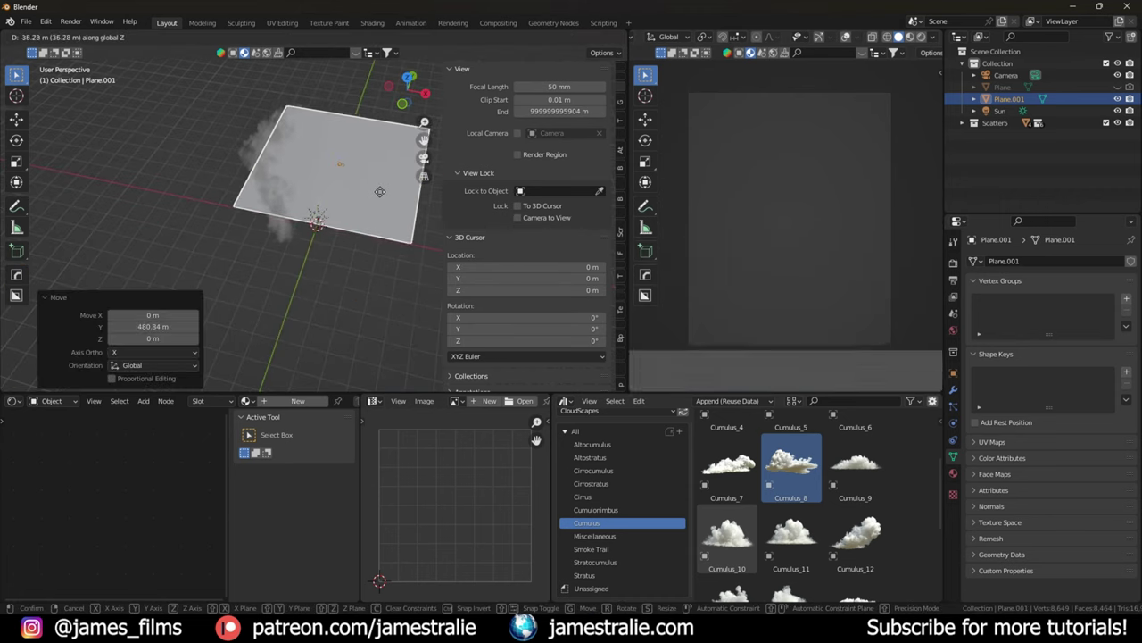
click(368, 196)
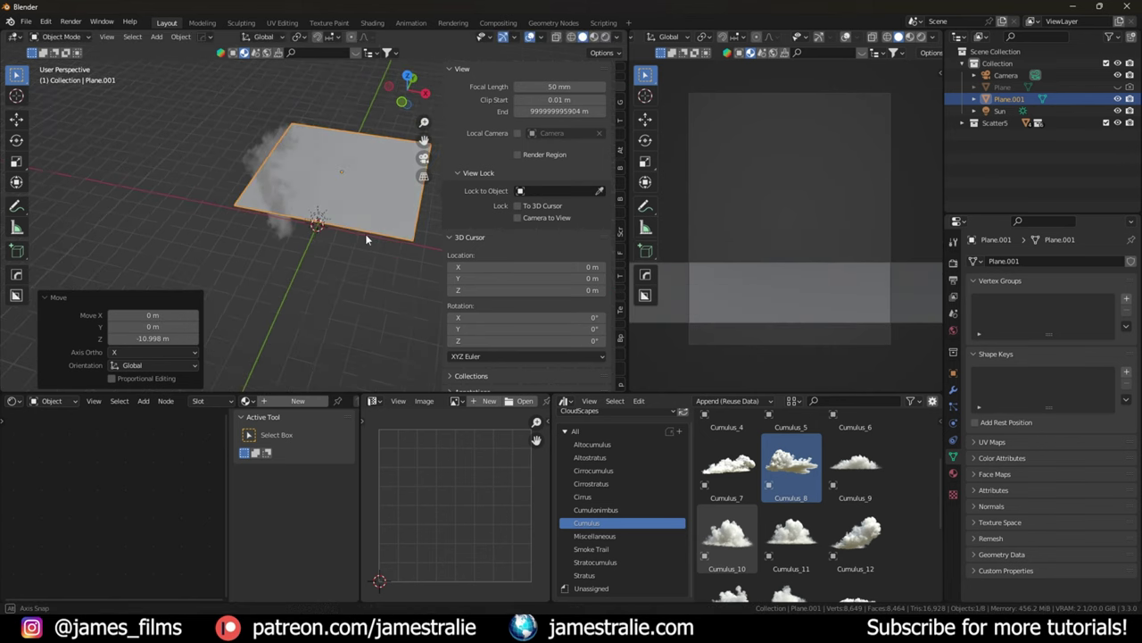
Step: Select the camera and set its clip end distance to 100000000 m
click(1005, 75)
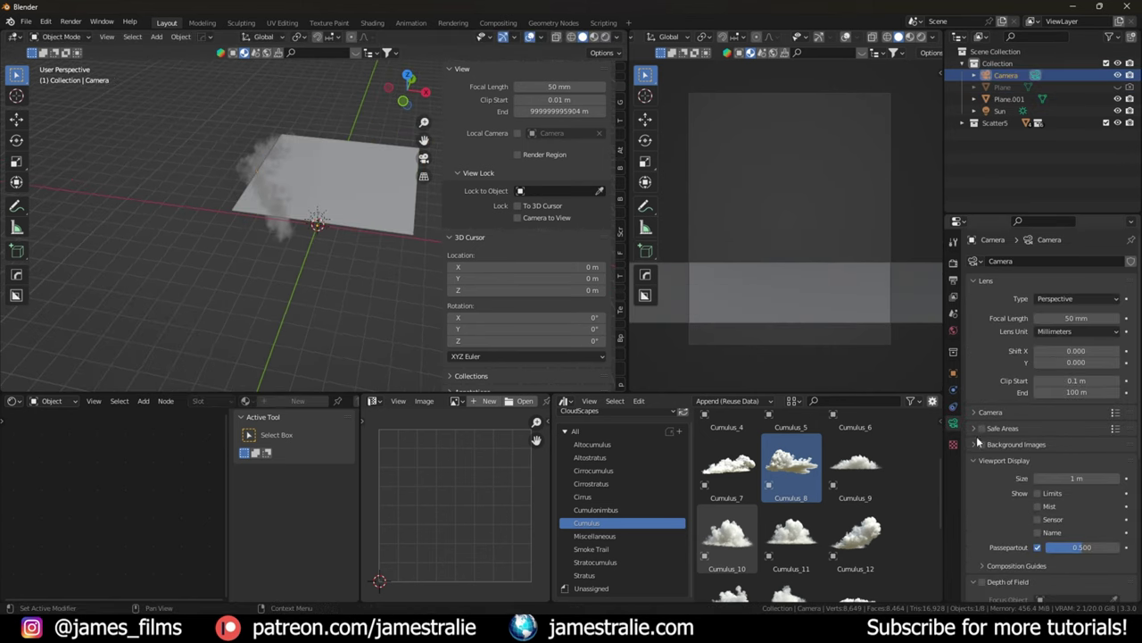
click(1085, 393)
text(0)
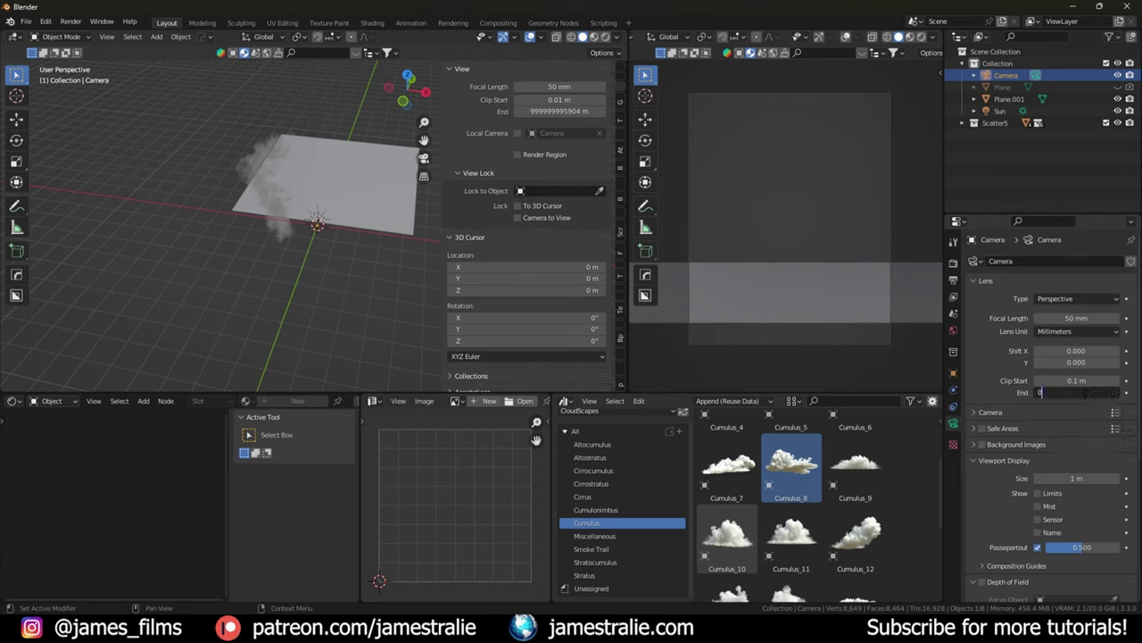
text(000000)
key(Return)
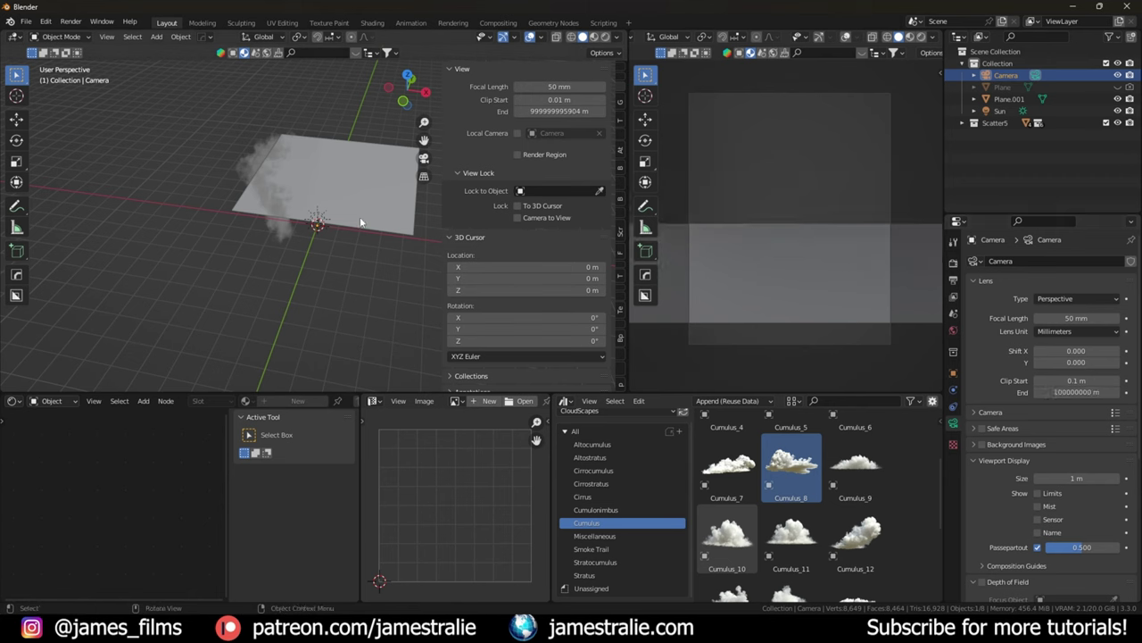
Step: Scale the plane's mesh about 5.3 times in Edit Mode and move it about 4019.8 m along Y
shift+middle_drag(361, 222, 299, 268)
click(301, 256)
key(Tab)
key(s)
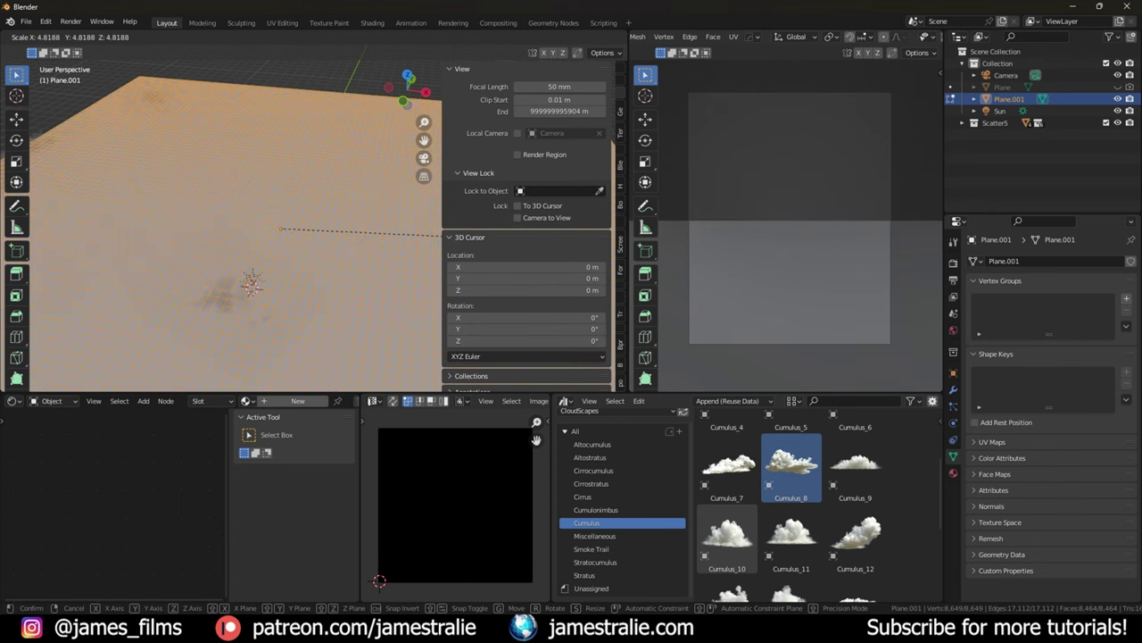
click(420, 234)
key(g)
key(y)
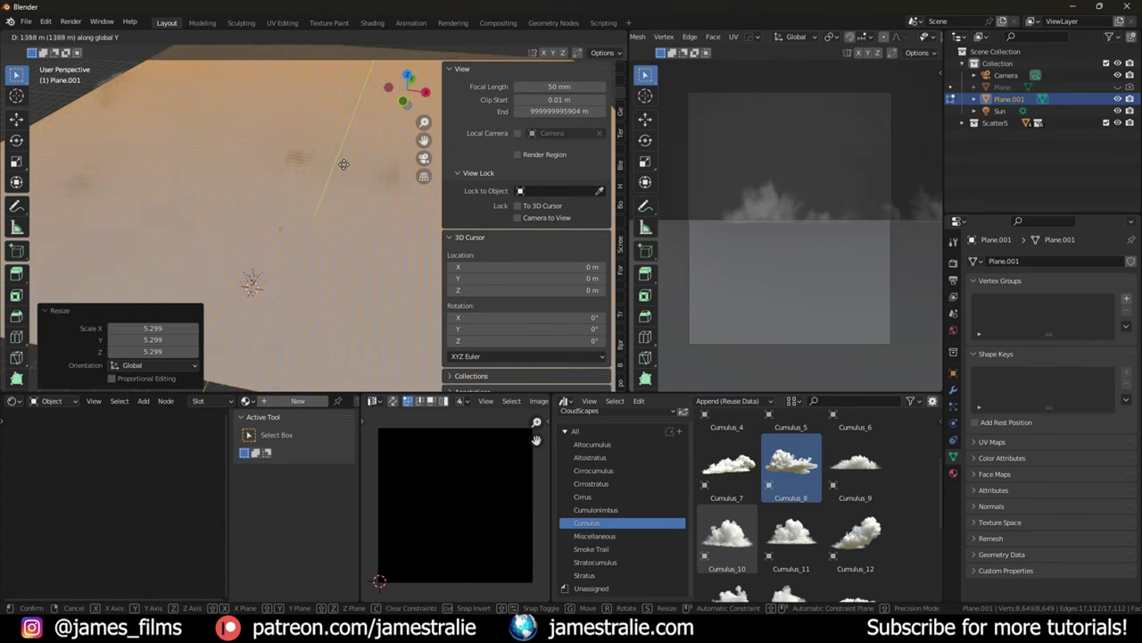
click(387, 87)
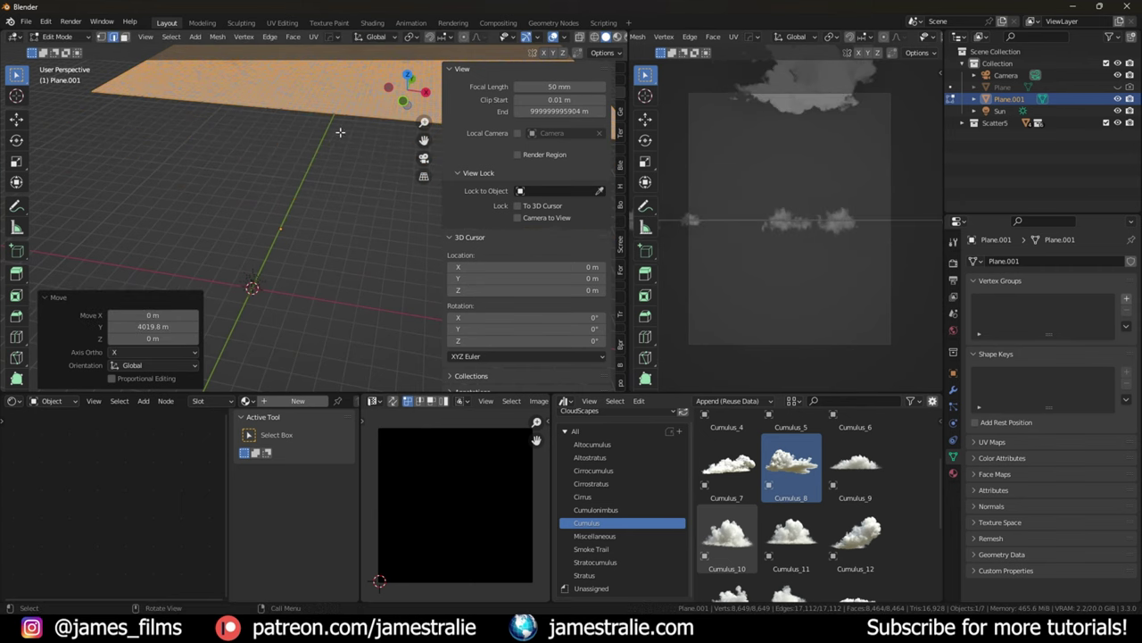
Step: Lower the plane's mesh by about 1153.7 m along Z and enlarge it about 1.74 times
key(g)
key(z)
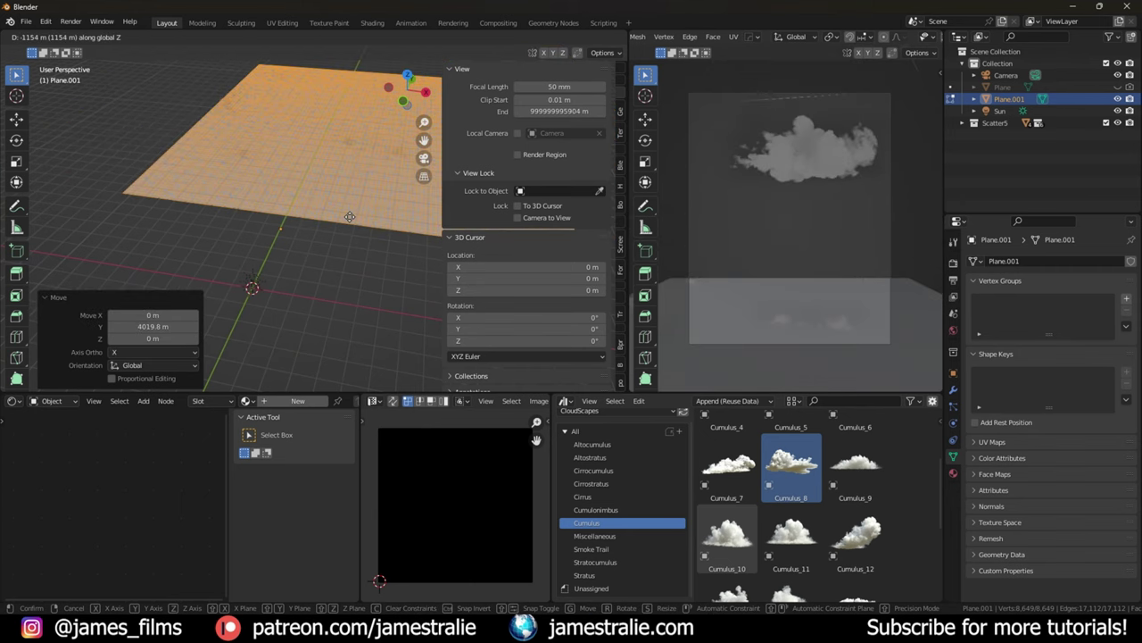
click(349, 216)
key(s)
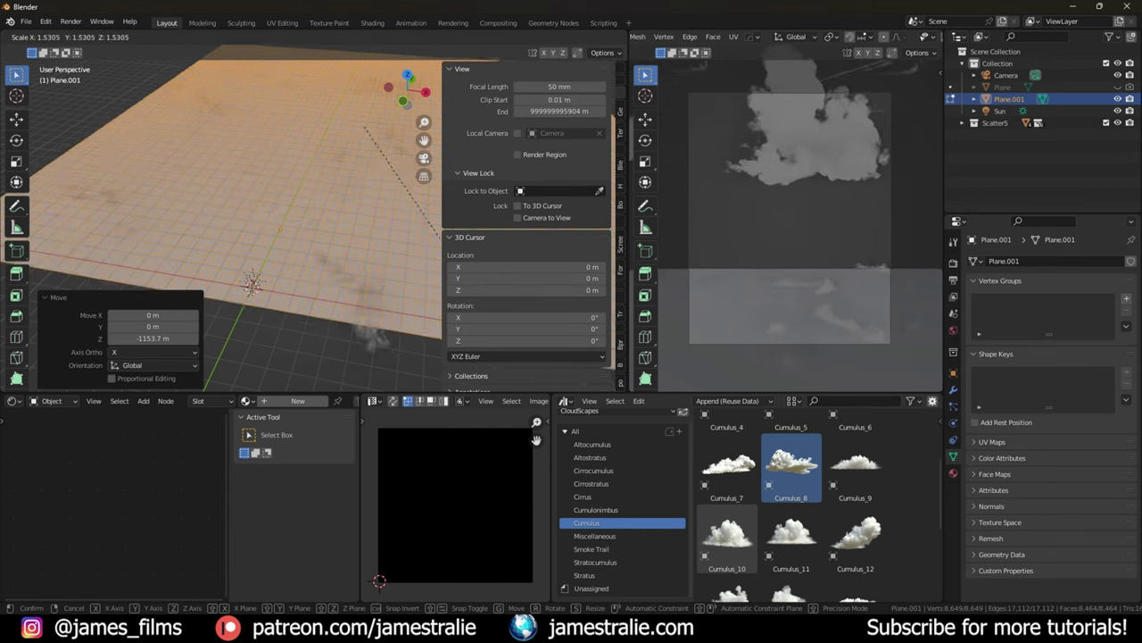
click(356, 280)
Step: Move the plane's mesh about 5202.9 m along Y and slightly down, and return to Object Mode
scroll(356, 279, down, 5)
key(g)
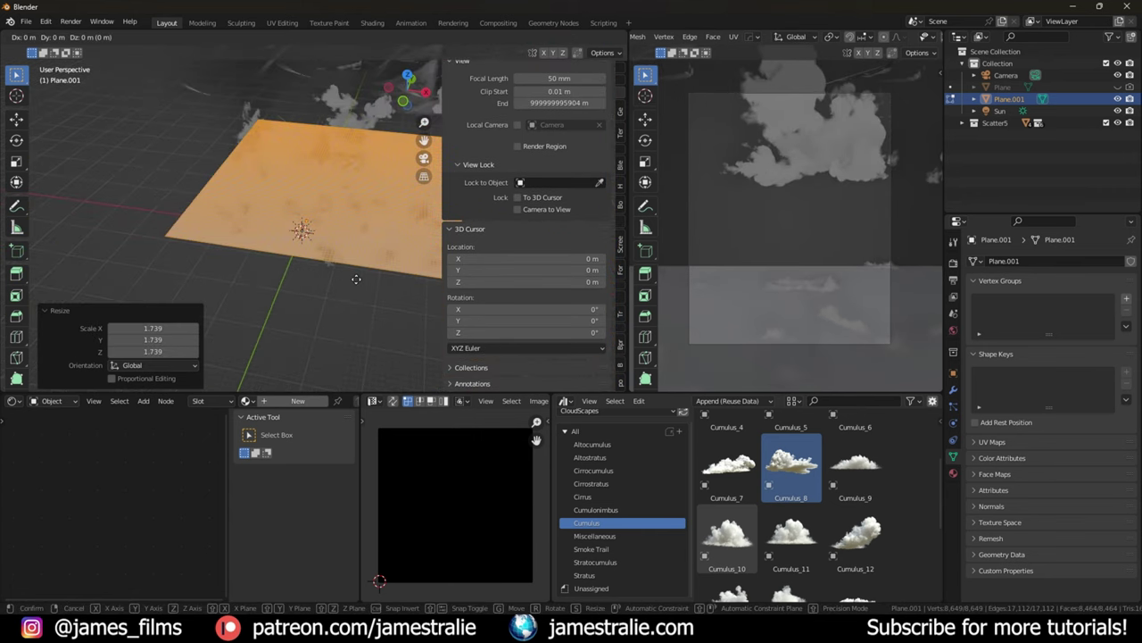
key(y)
click(390, 223)
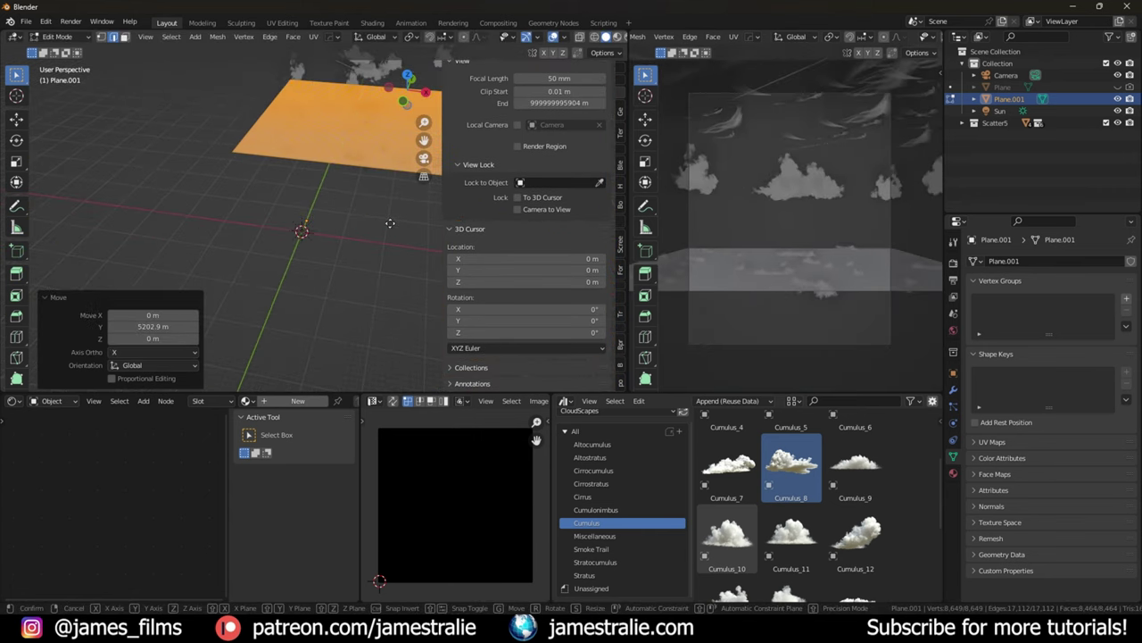
key(Tab)
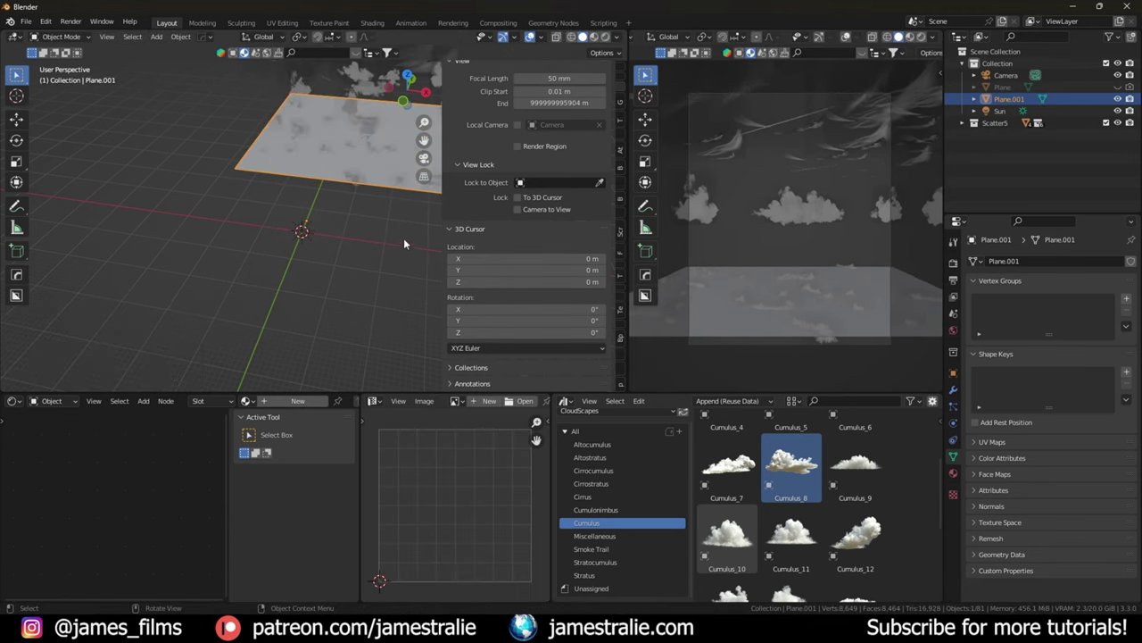
Step: Switch the camera viewport to rendered shading and enable viewport denoising in the render settings
middle_drag(386, 223, 321, 235)
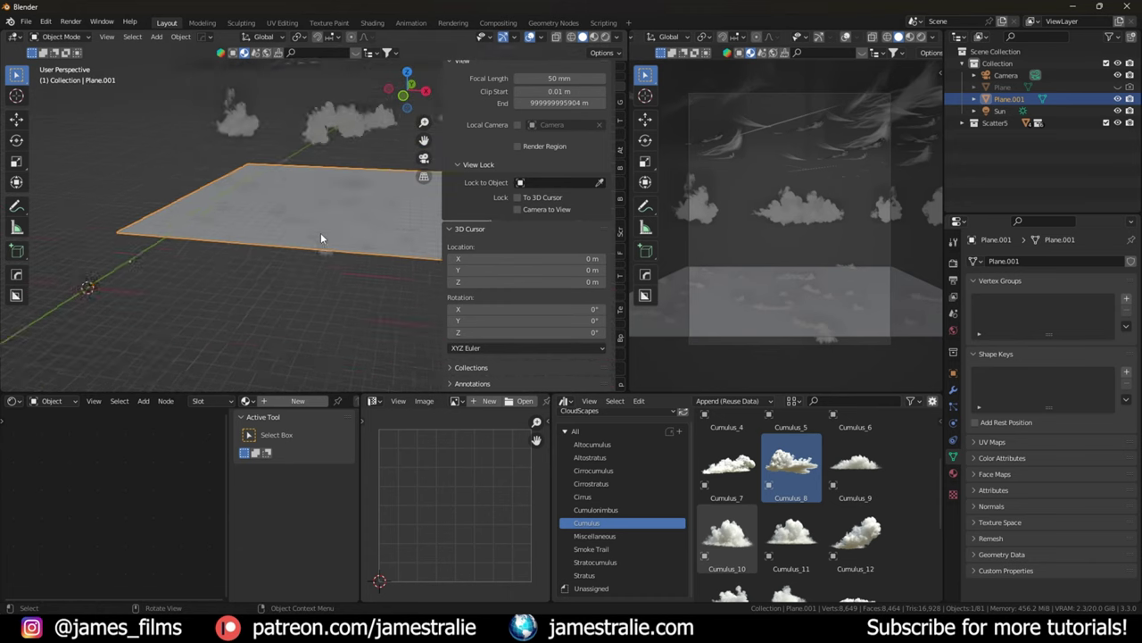
click(922, 38)
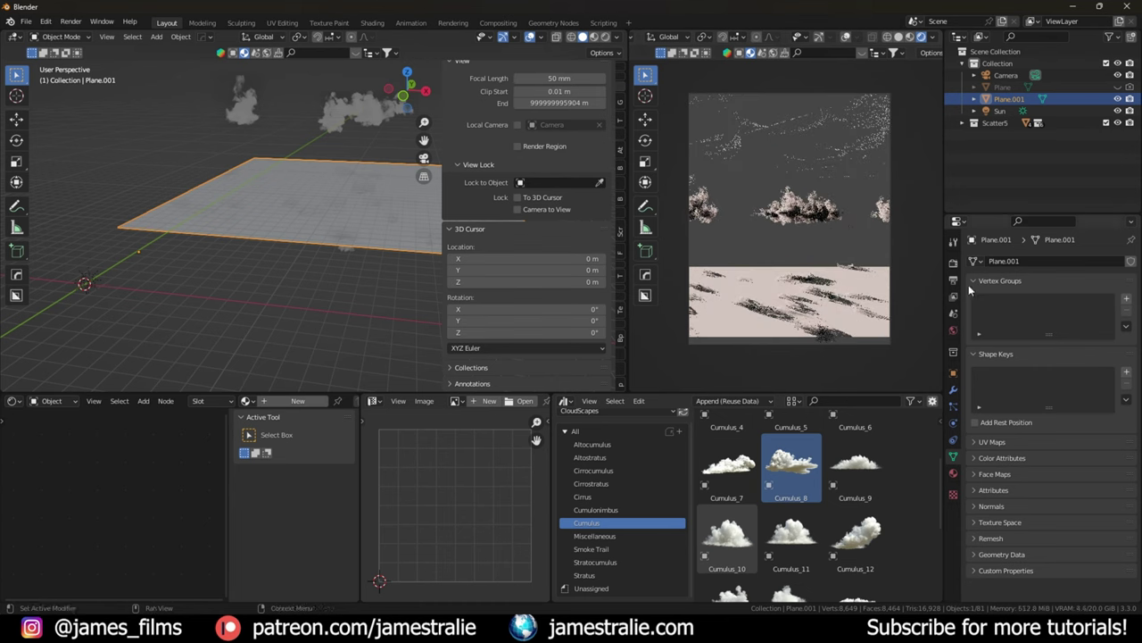
click(953, 262)
click(990, 388)
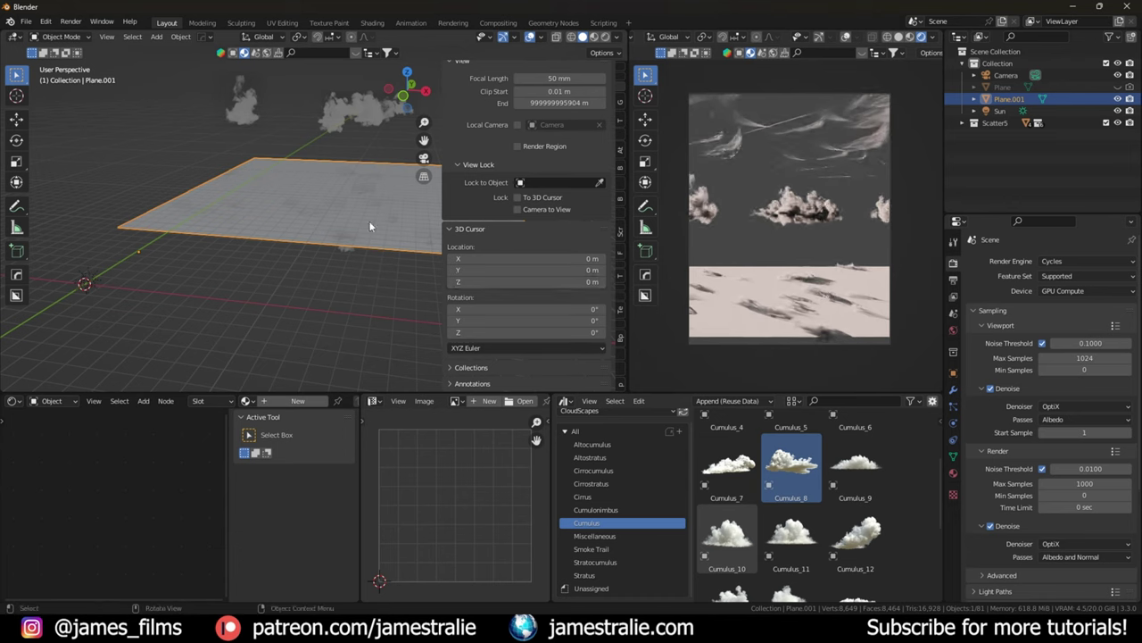
Step: Hide the Smoke Trail scatter system in the viewport from Geo-Scatter's systems list
middle_drag(318, 194, 347, 222)
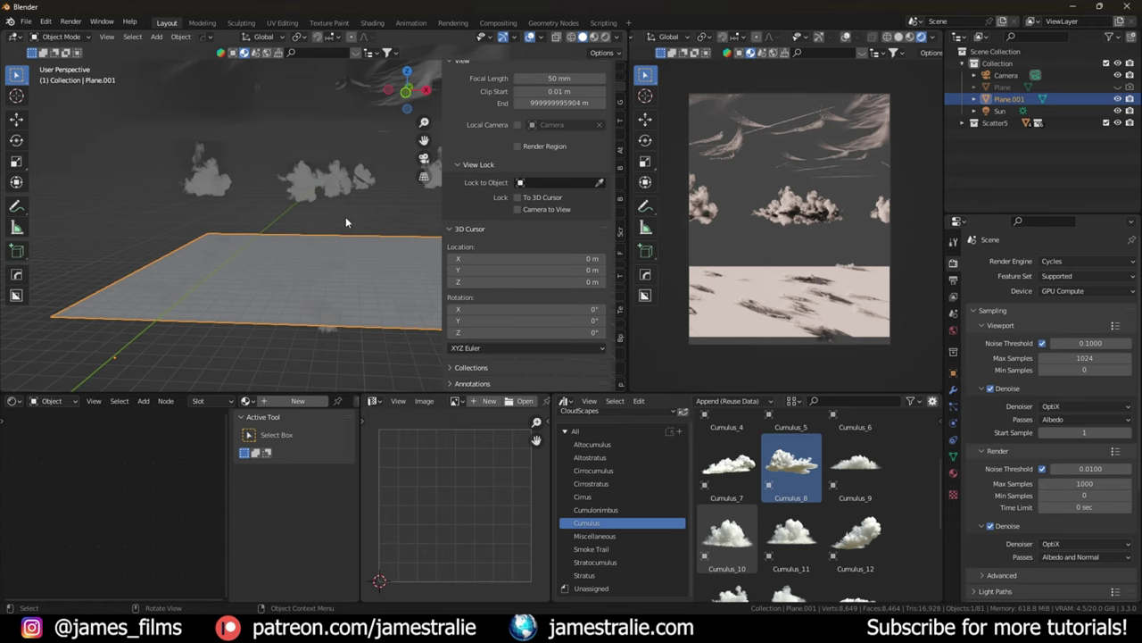
middle_drag(393, 178, 333, 152)
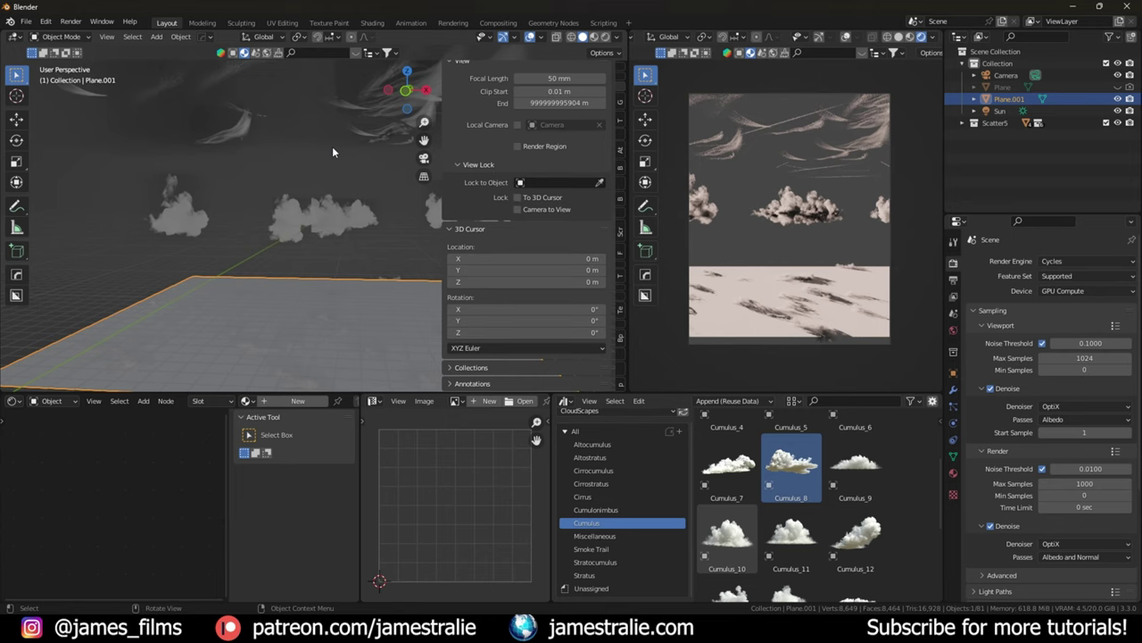
click(621, 101)
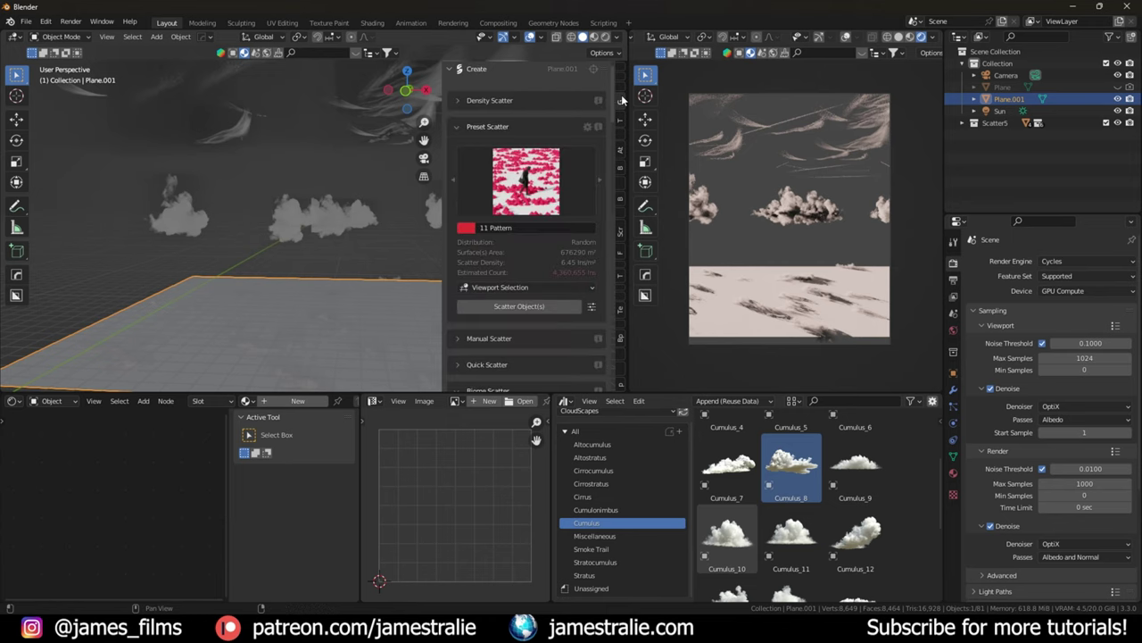
scroll(598, 174, down, 7)
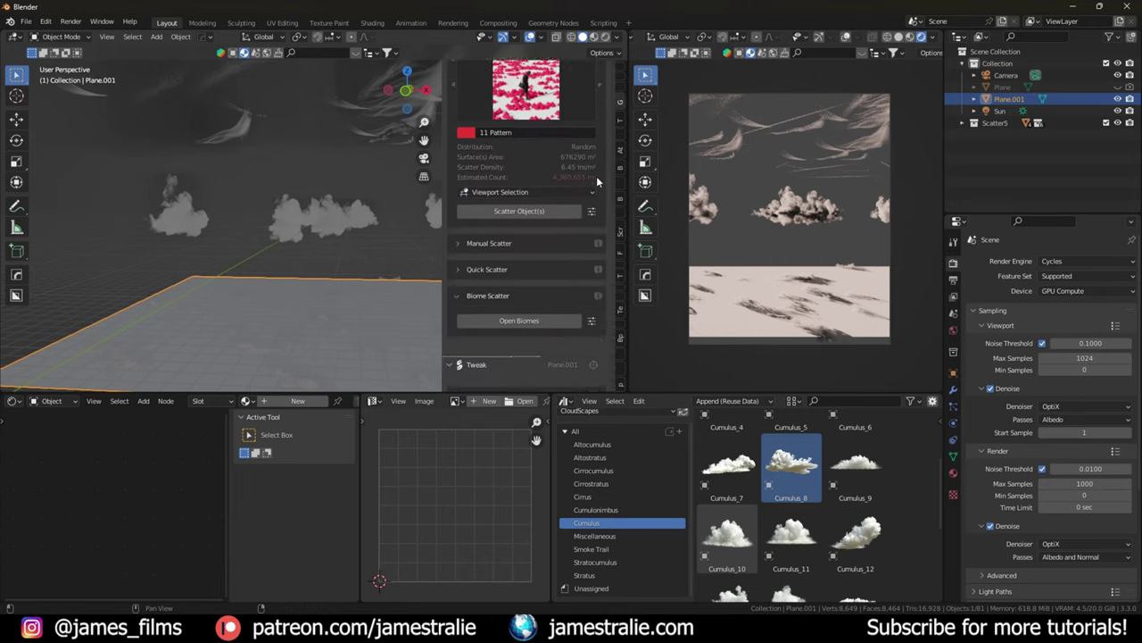
scroll(594, 185, down, 2)
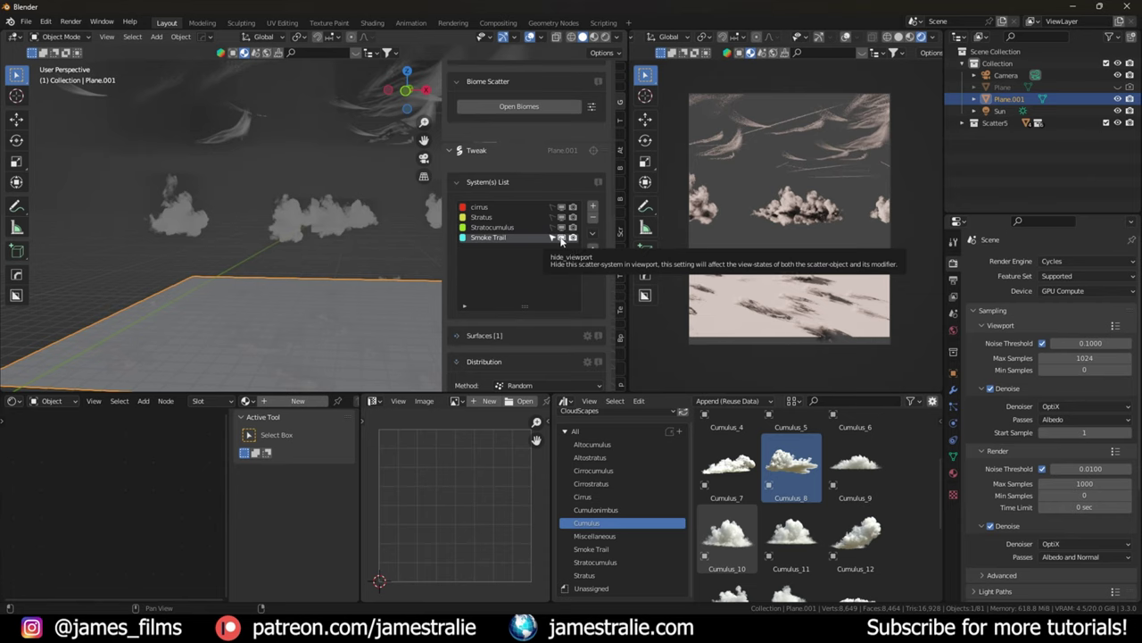
click(560, 239)
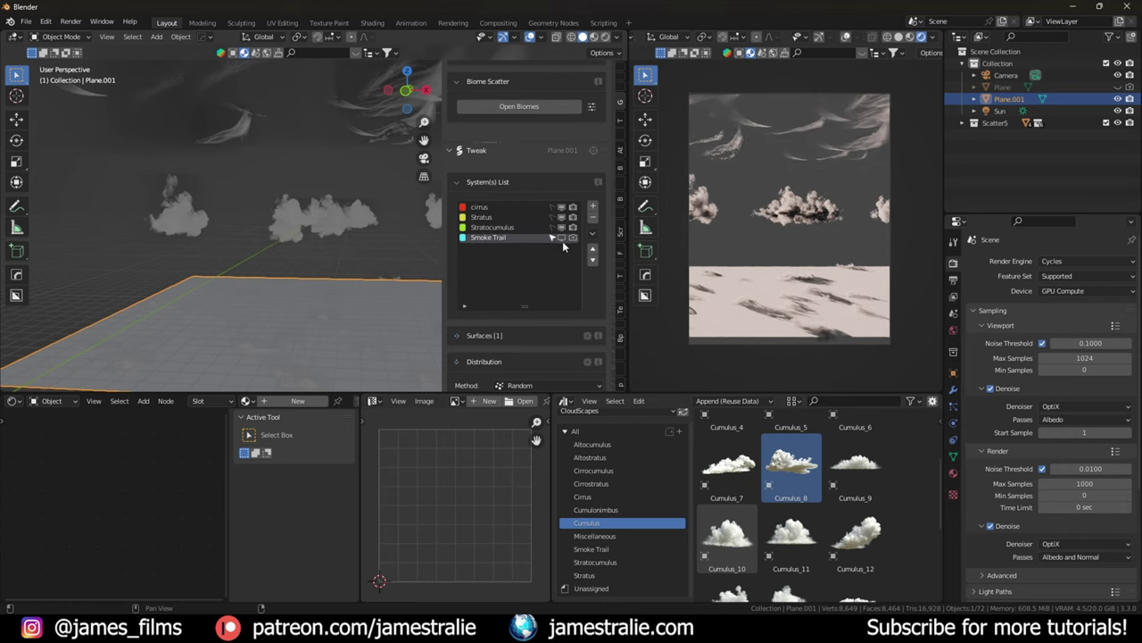
Step: Show the Smoke Trail scatter system in the viewport again and look over its distribution settings
click(561, 239)
scroll(556, 291, down, 3)
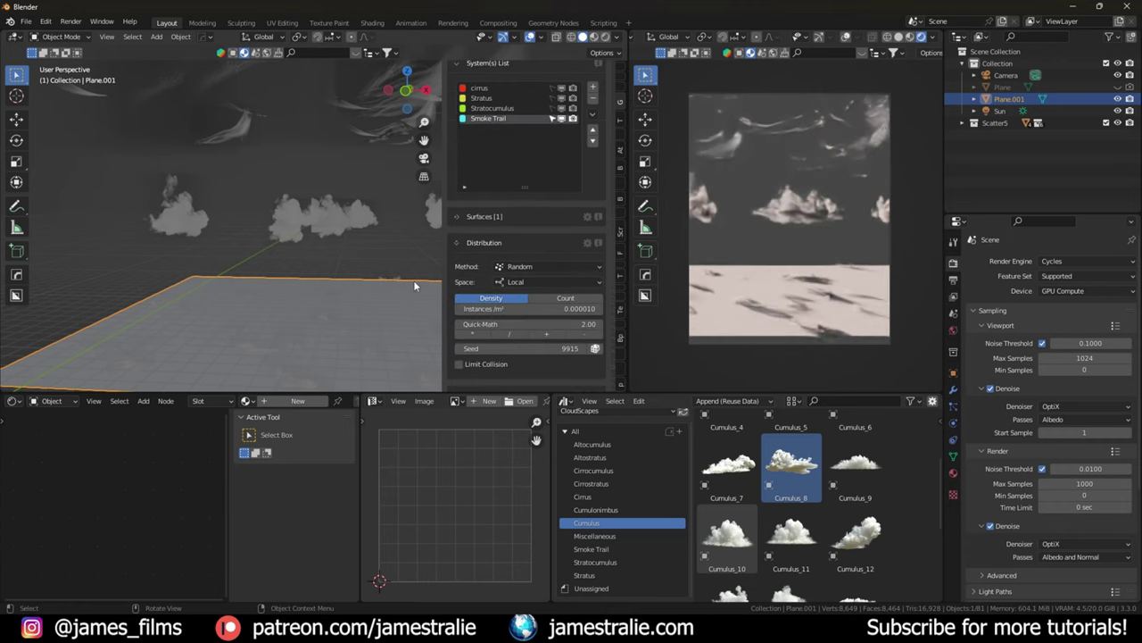
scroll(464, 255, down, 2)
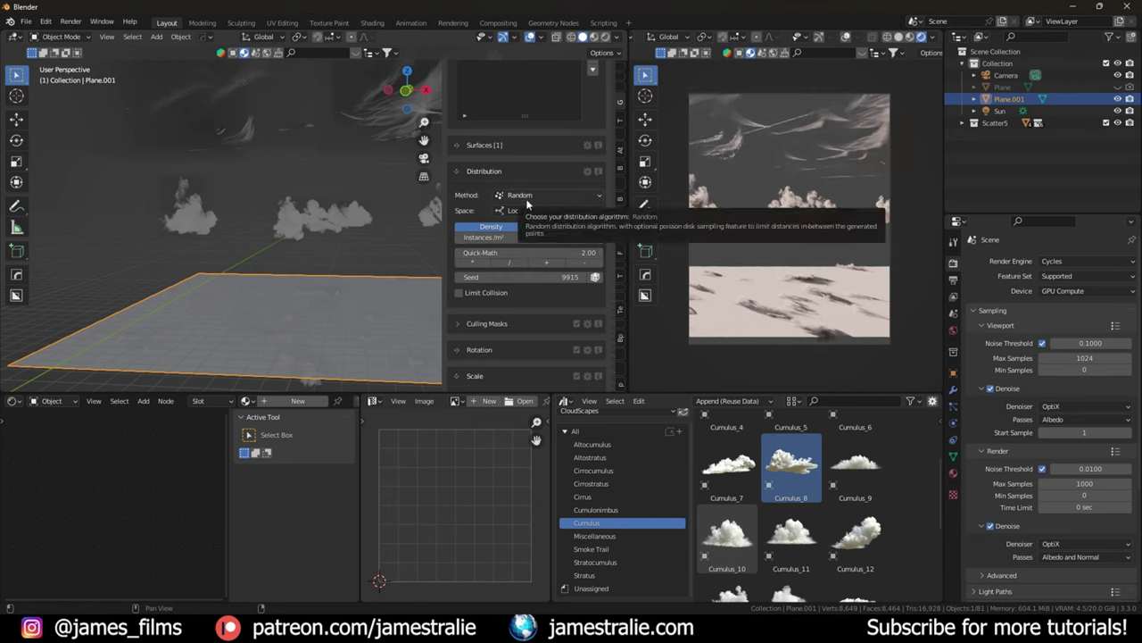
scroll(390, 256, down, 5)
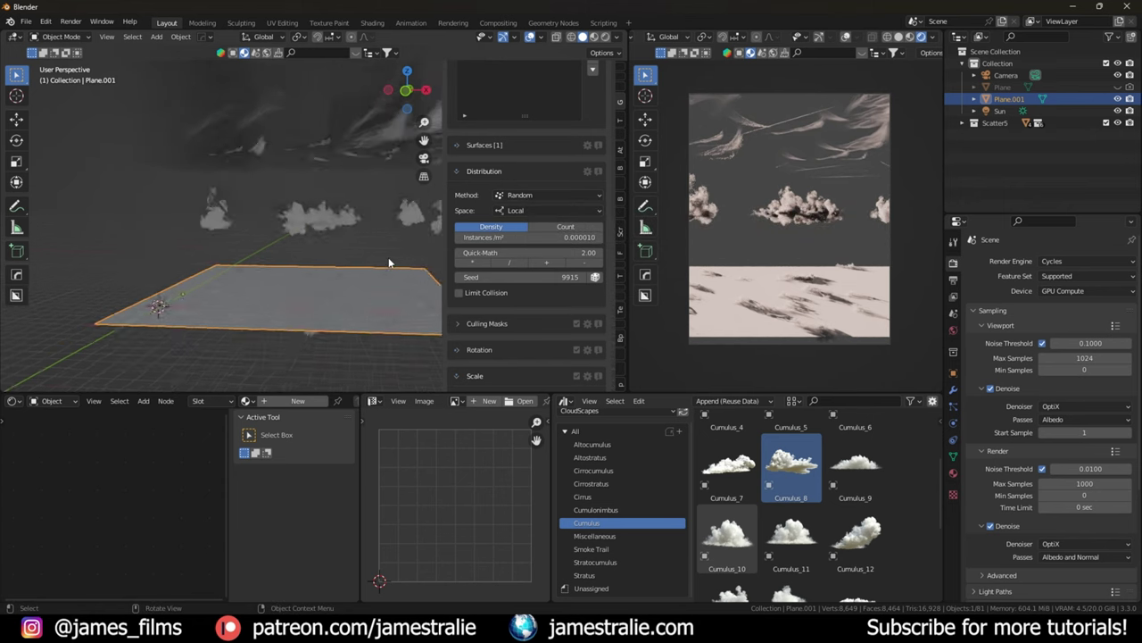
scroll(390, 254, up, 4)
middle_drag(388, 253, 312, 250)
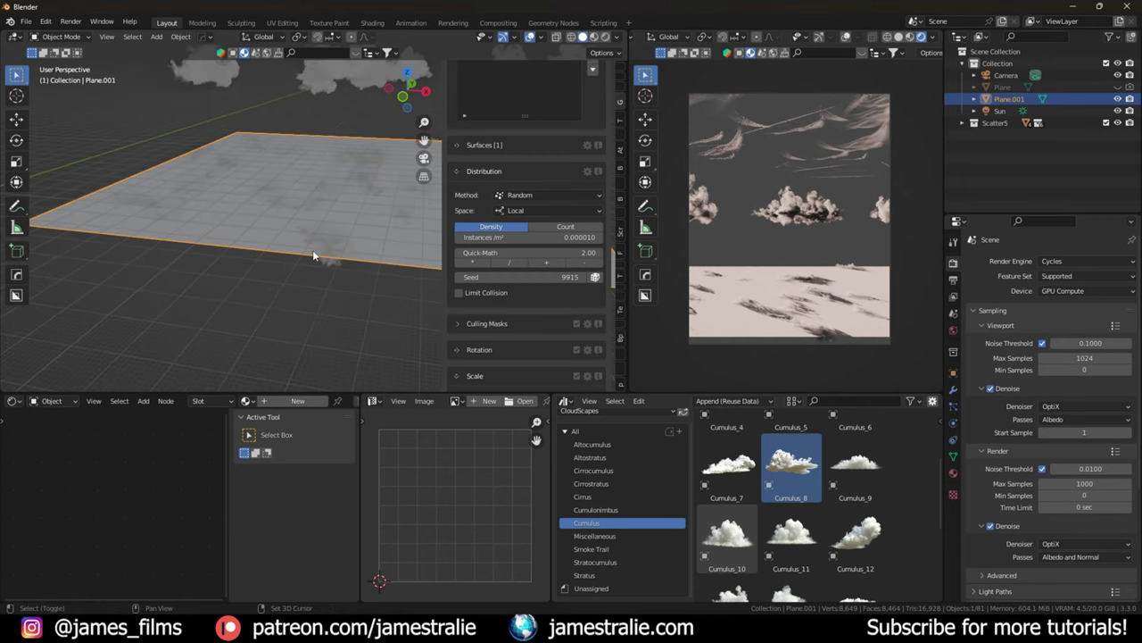
Step: Temporarily hide Plane.001 in the viewport to check the clouds without it, and restore its visibility
click(1119, 100)
click(1117, 99)
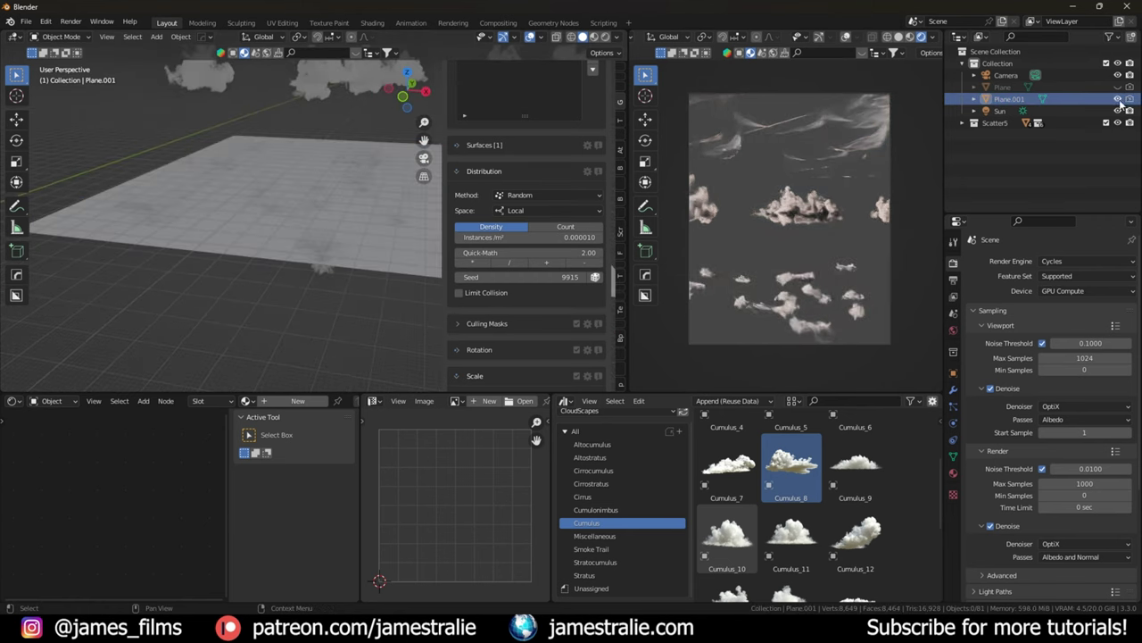
click(1010, 99)
click(953, 373)
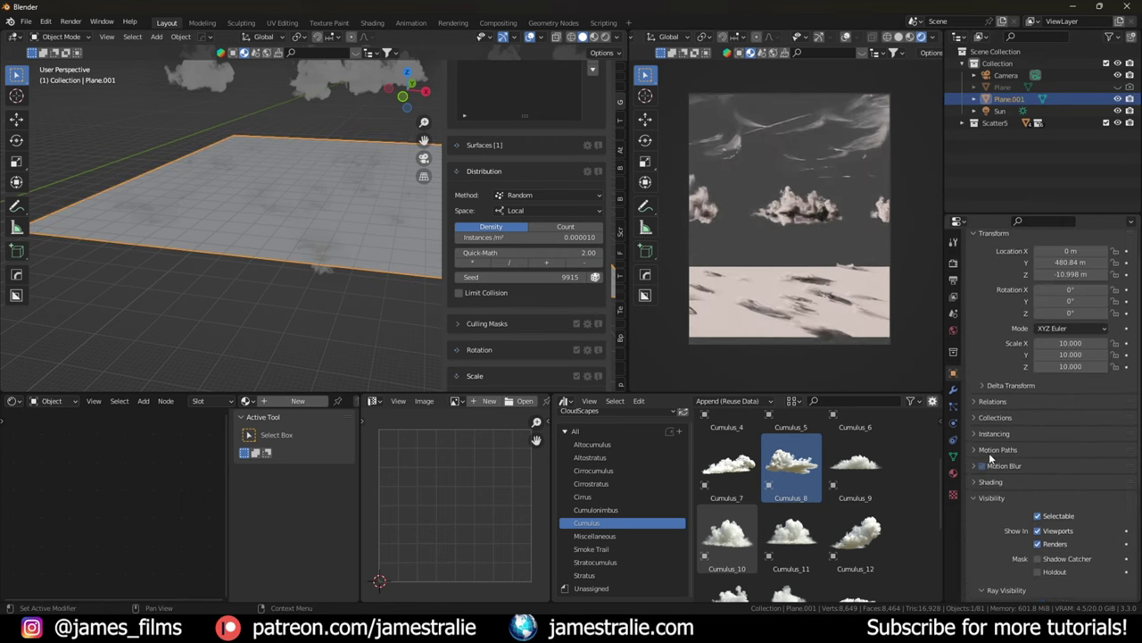
scroll(1040, 486, down, 3)
mouse_move(1038, 483)
mouse_down()
mouse_move(1038, 497)
mouse_move(1038, 483)
mouse_up()
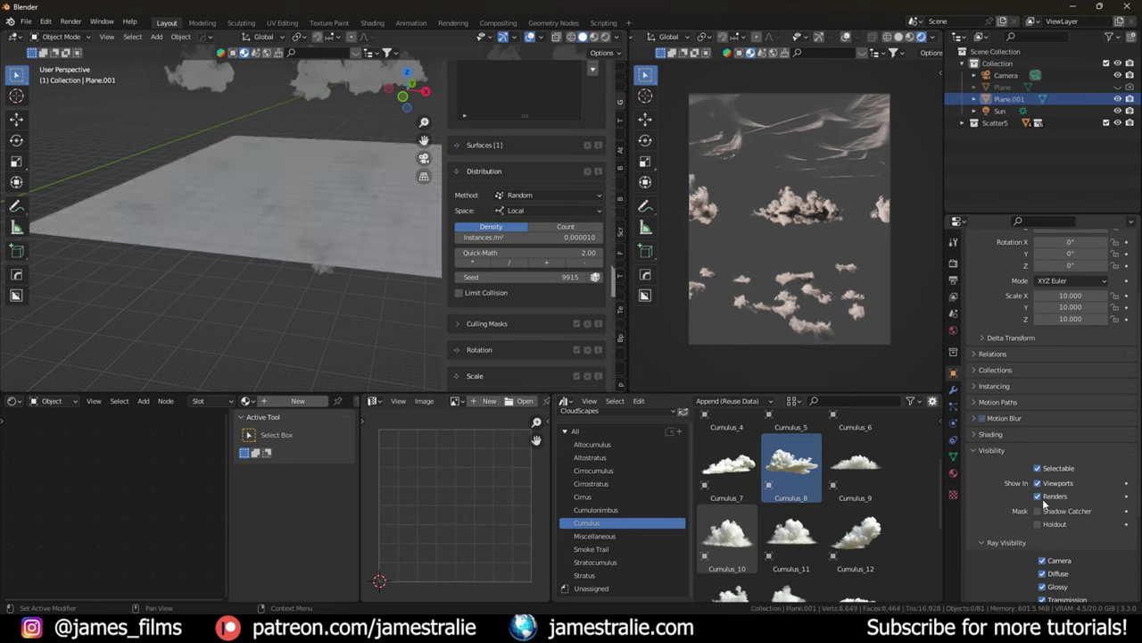
click(995, 122)
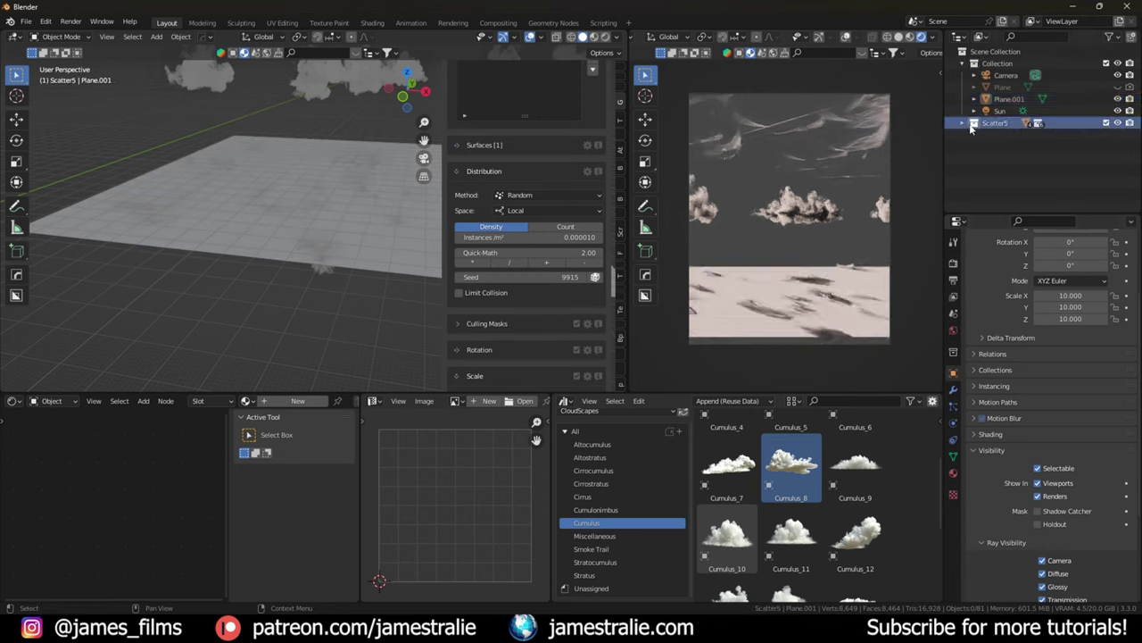
shift+click(963, 122)
click(962, 122)
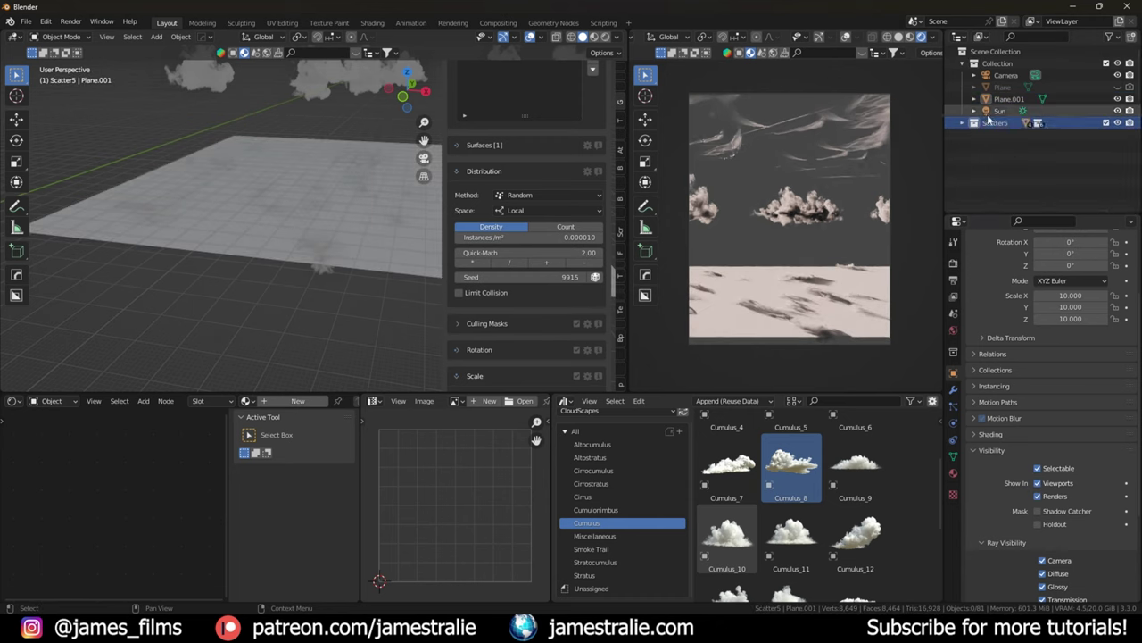
Step: Lower Plane.001 by about 67.7 m along the Z axis
click(309, 227)
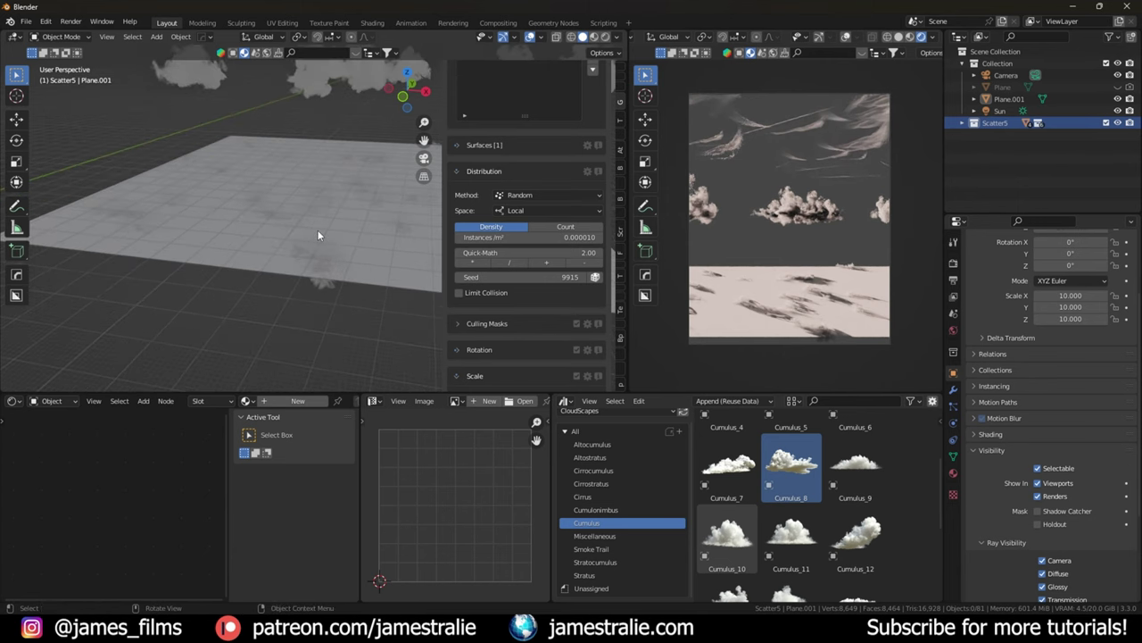
scroll(558, 166, up, 5)
click(558, 166)
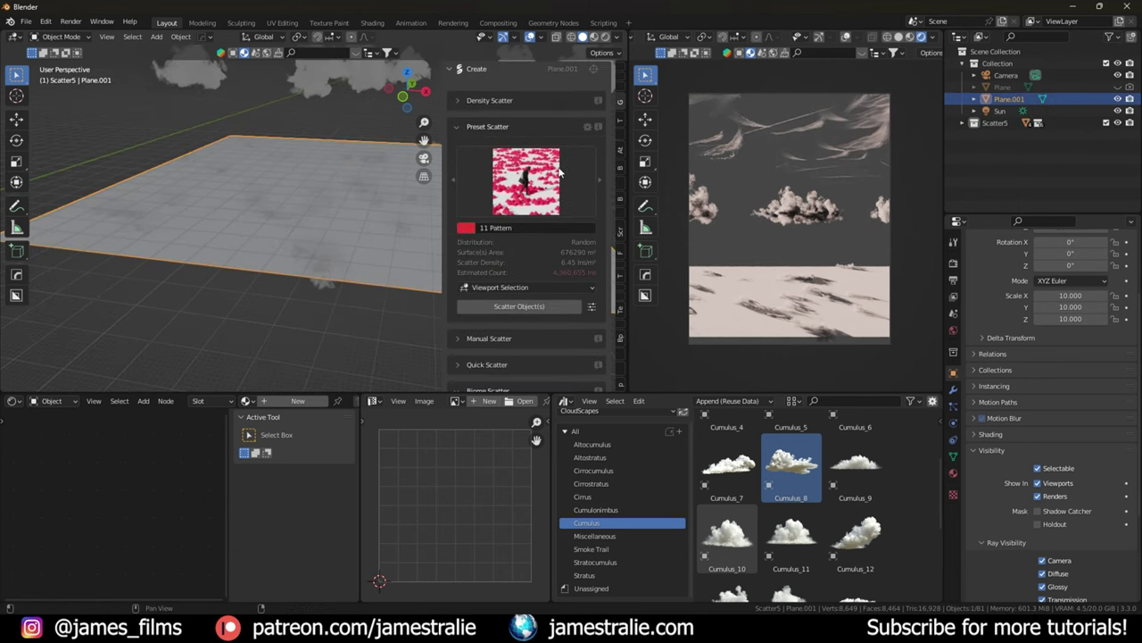
middle_drag(270, 253, 339, 267)
scroll(343, 282, down, 3)
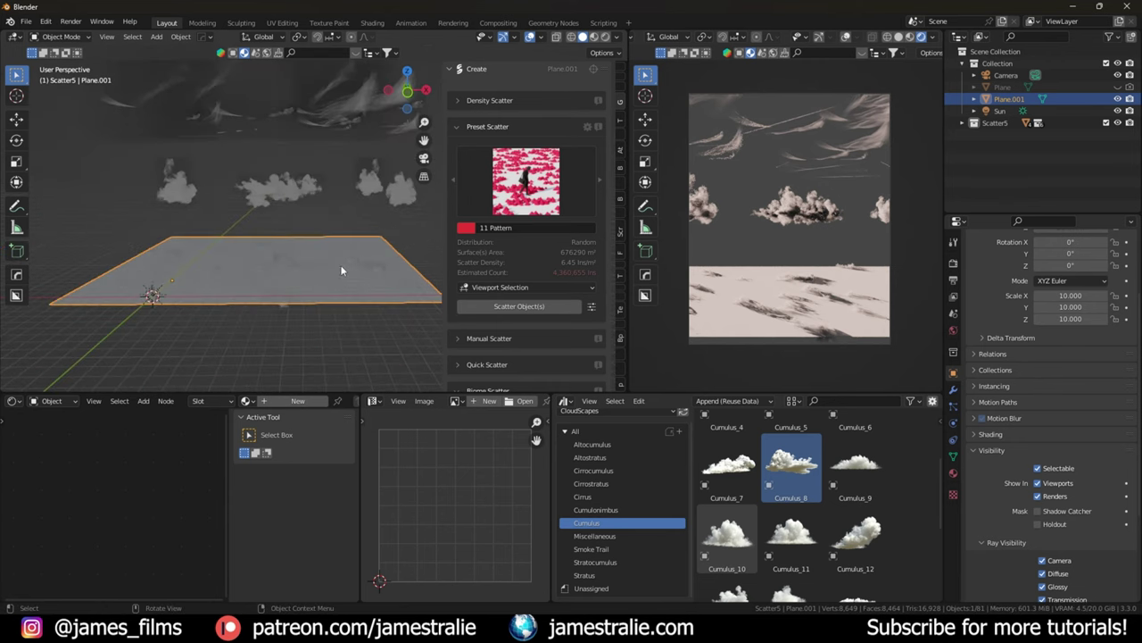
key(g)
key(z)
click(337, 279)
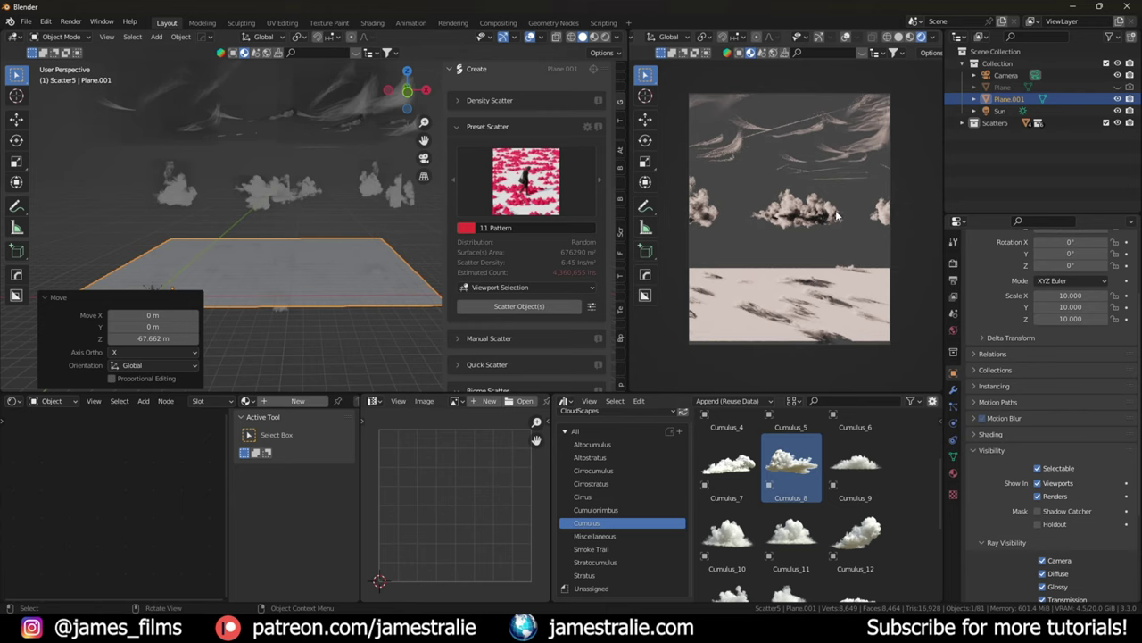
Step: Hide the cirrus, Stratus and Stratocumulus scatter systems in the viewport and inspect the smoke trails through the camera
scroll(558, 237, down, 8)
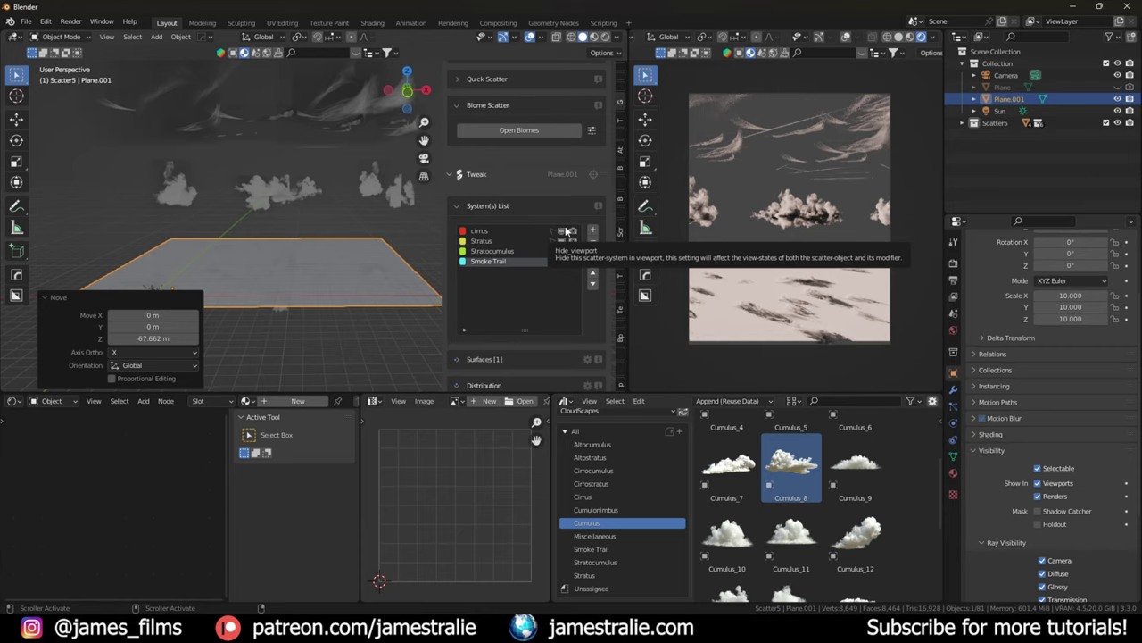
click(48, 298)
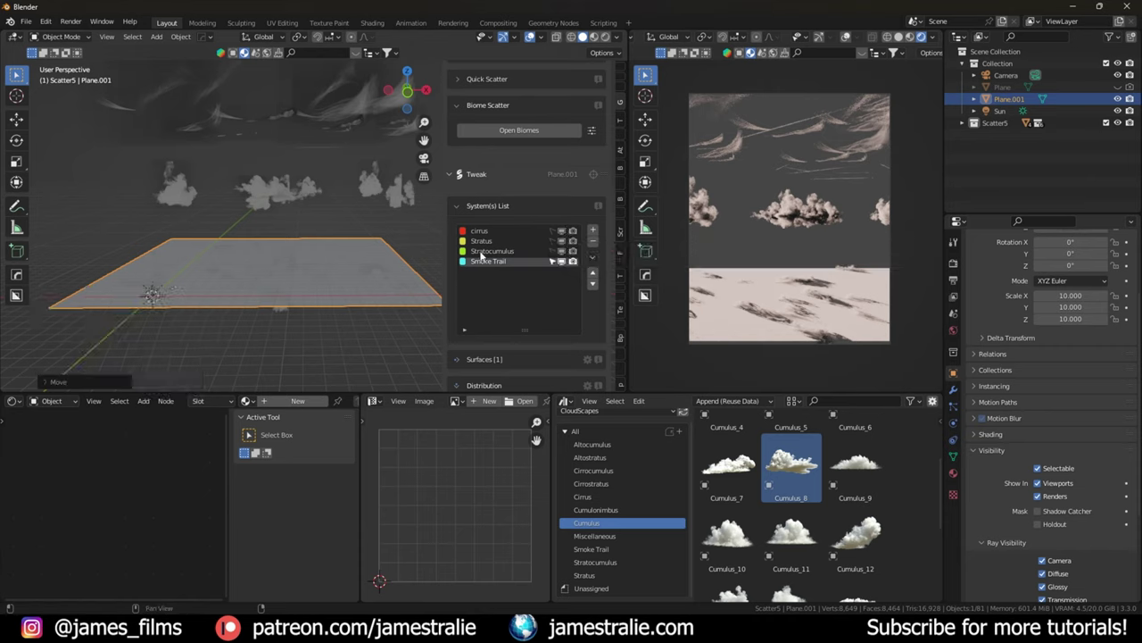
drag(558, 237, 562, 251)
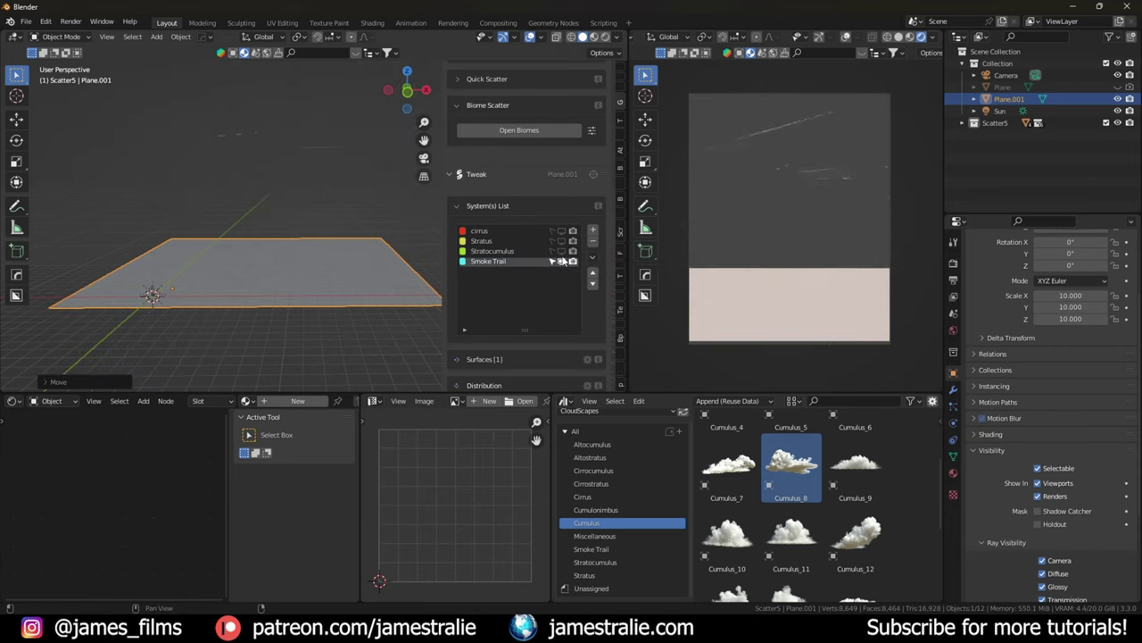
mouse_move(324, 238)
middle_down()
mouse_move(337, 213)
mouse_move(312, 237)
mouse_move(315, 283)
mouse_move(318, 250)
middle_up()
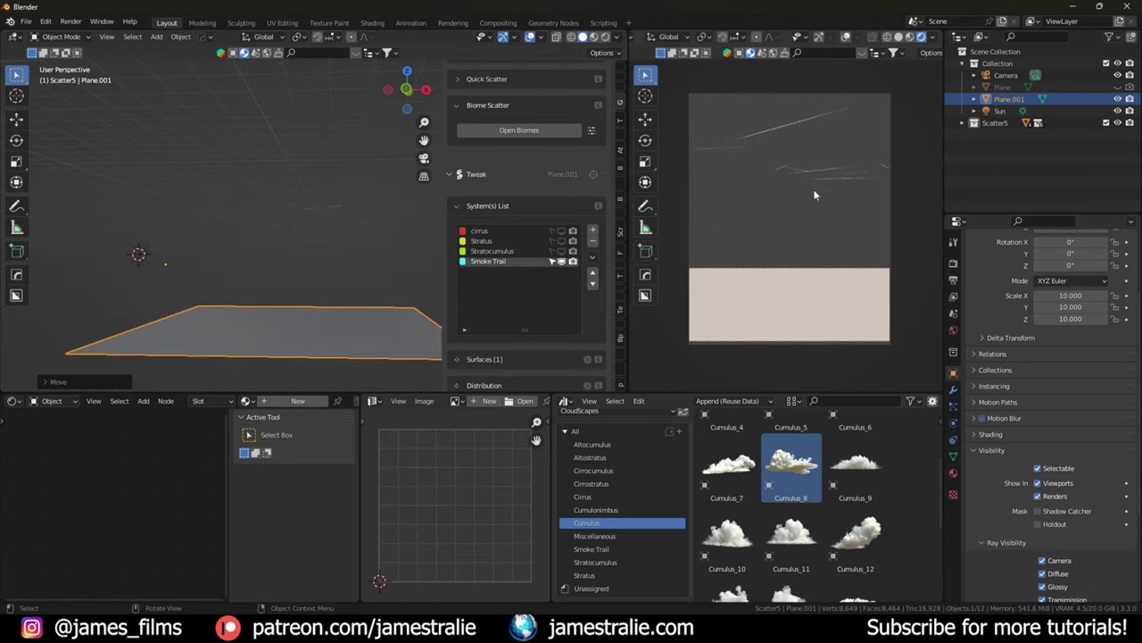
middle_drag(812, 192, 815, 178)
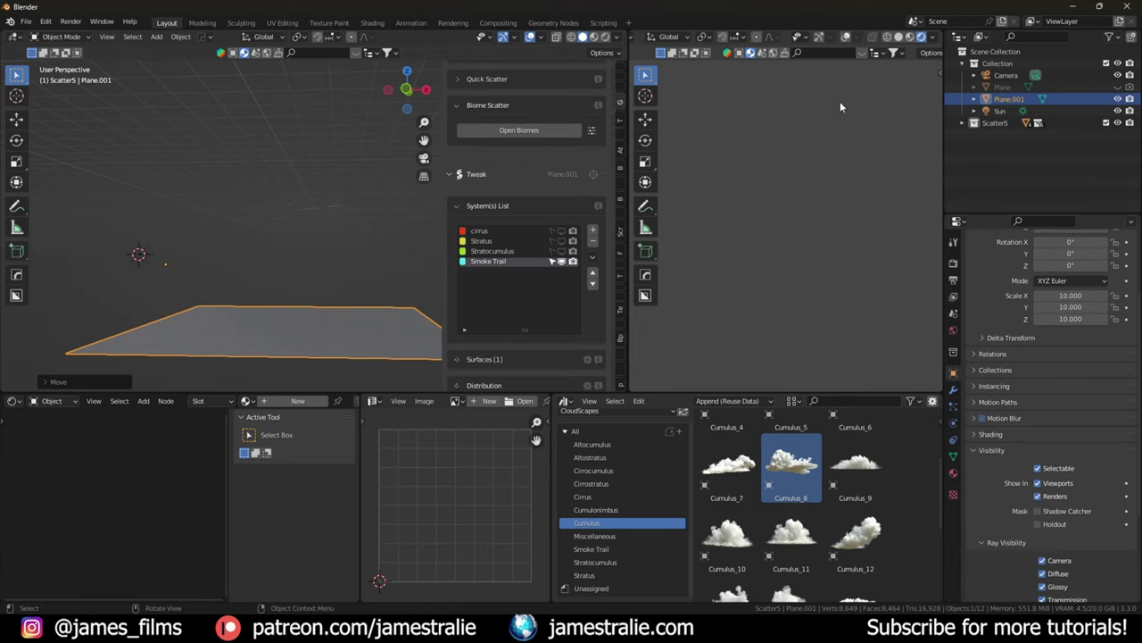
key(Right)
key(KP_0)
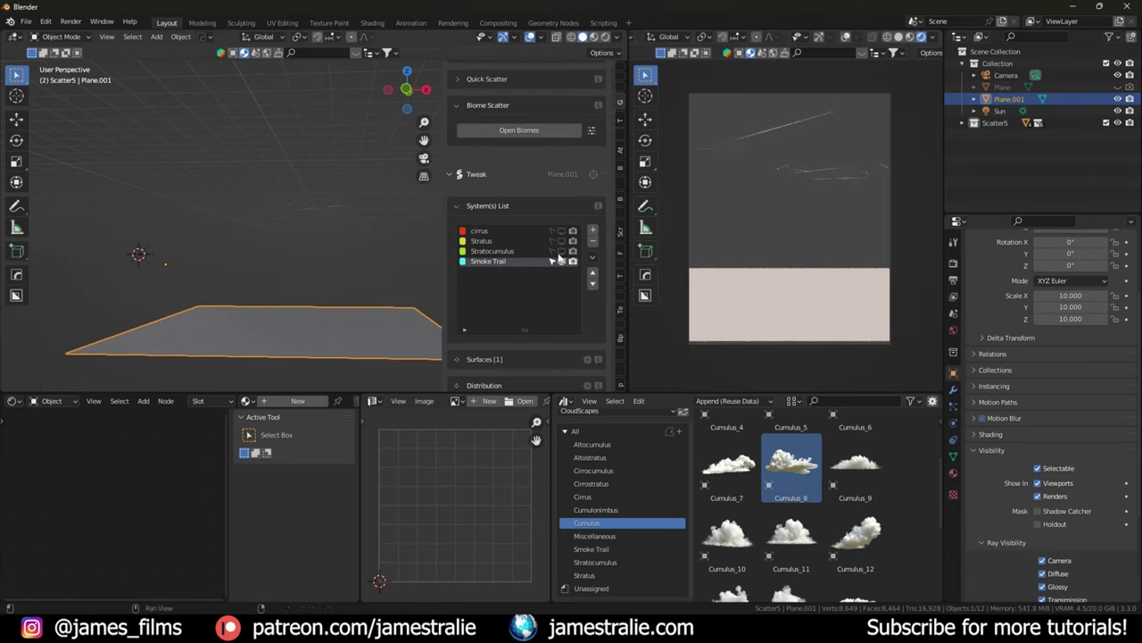
Step: Show the Stratocumulus, Stratus and cirrus scatter systems in the viewport again, and hide Plane.001 from the viewport and render
click(561, 251)
click(562, 241)
click(562, 231)
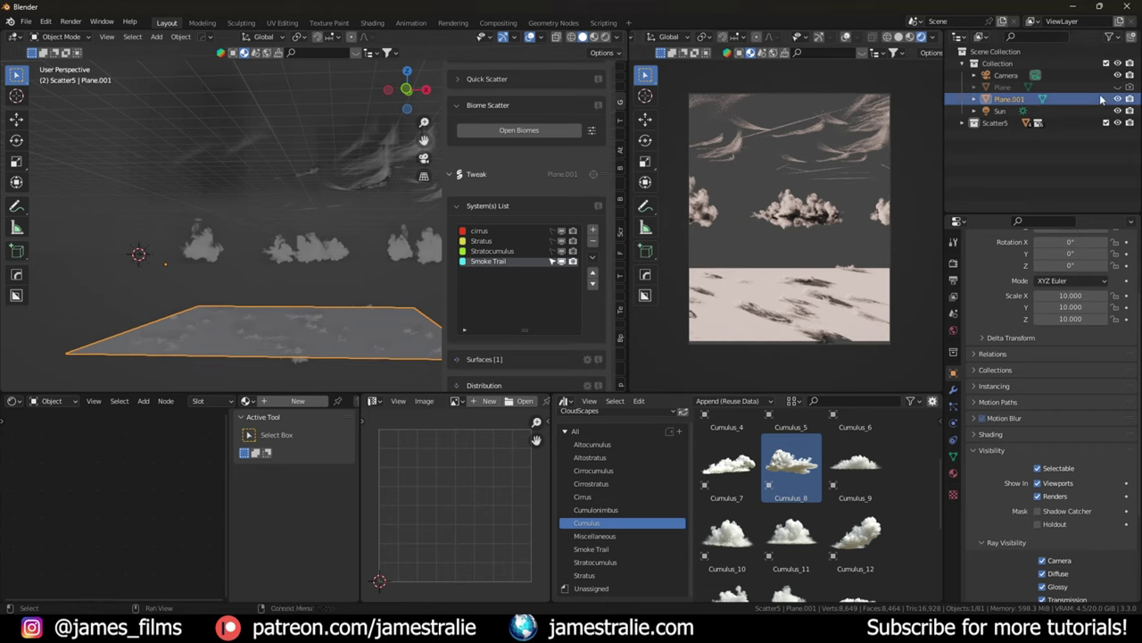
click(1130, 99)
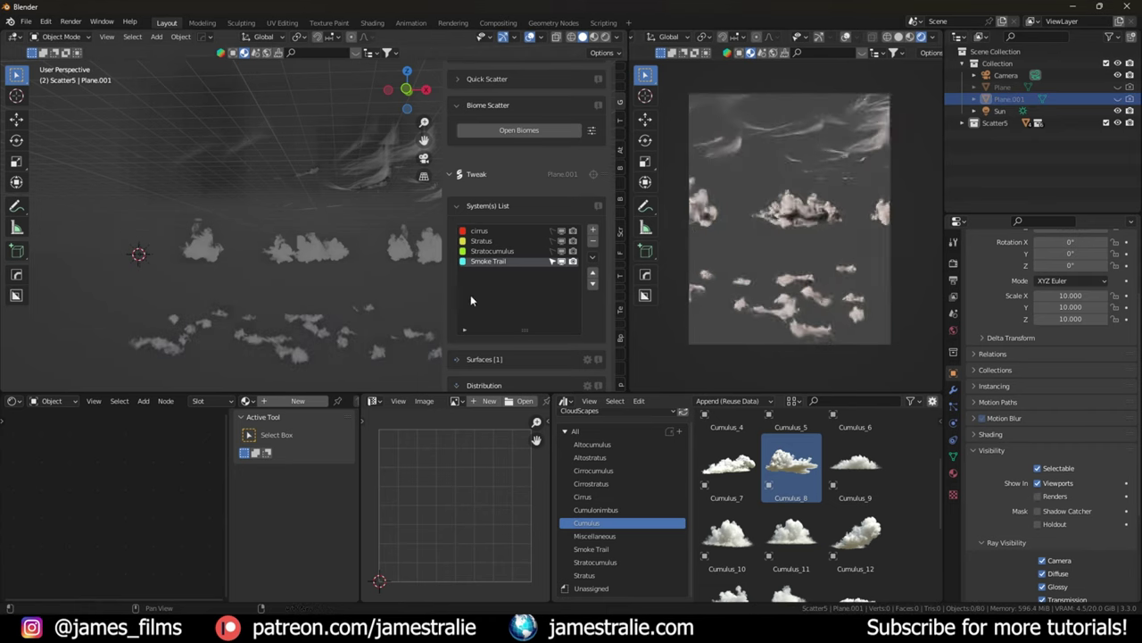
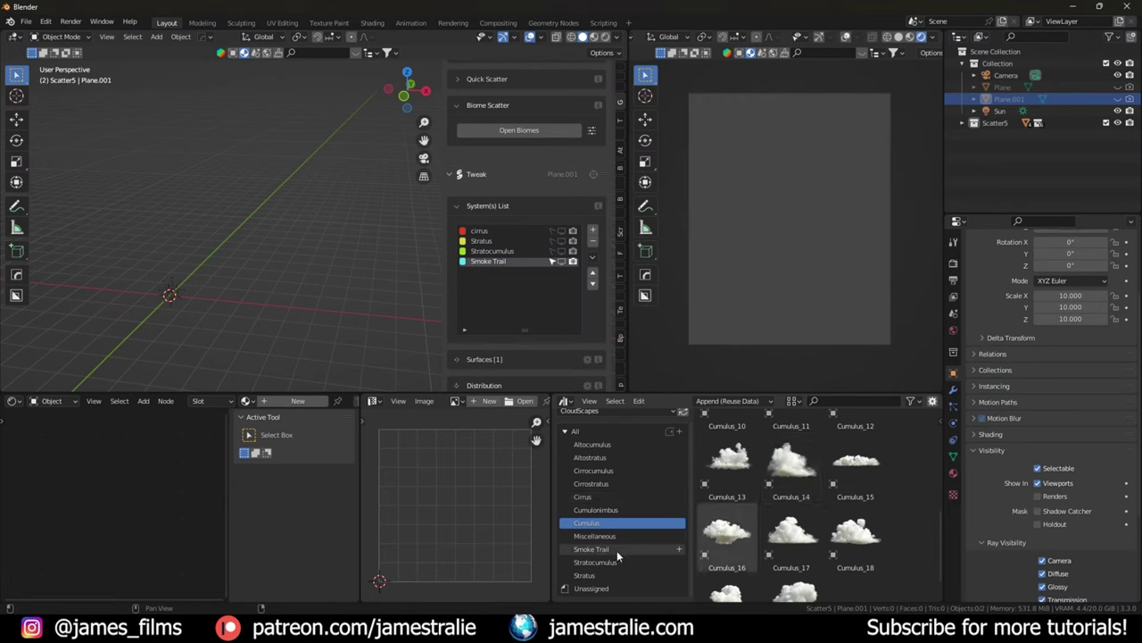
Step: Browse the Stratocumulus, Cirrocumulus, Cirrostratus, Altocumulus and Cumulonimbus cloud assets in the CloudScapes library
click(616, 560)
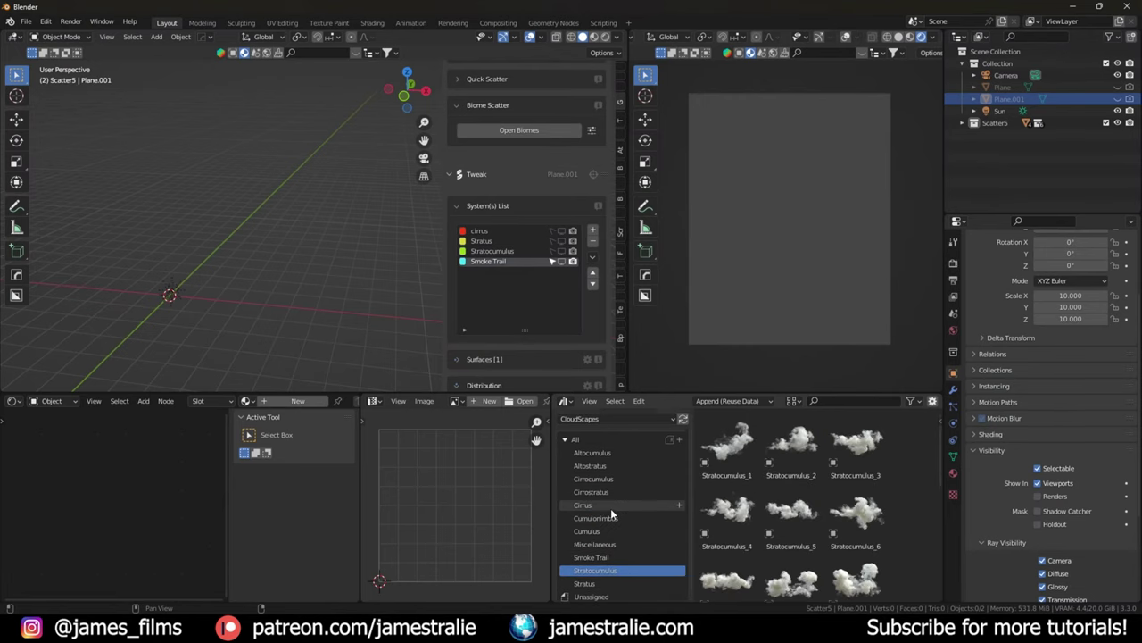
click(619, 470)
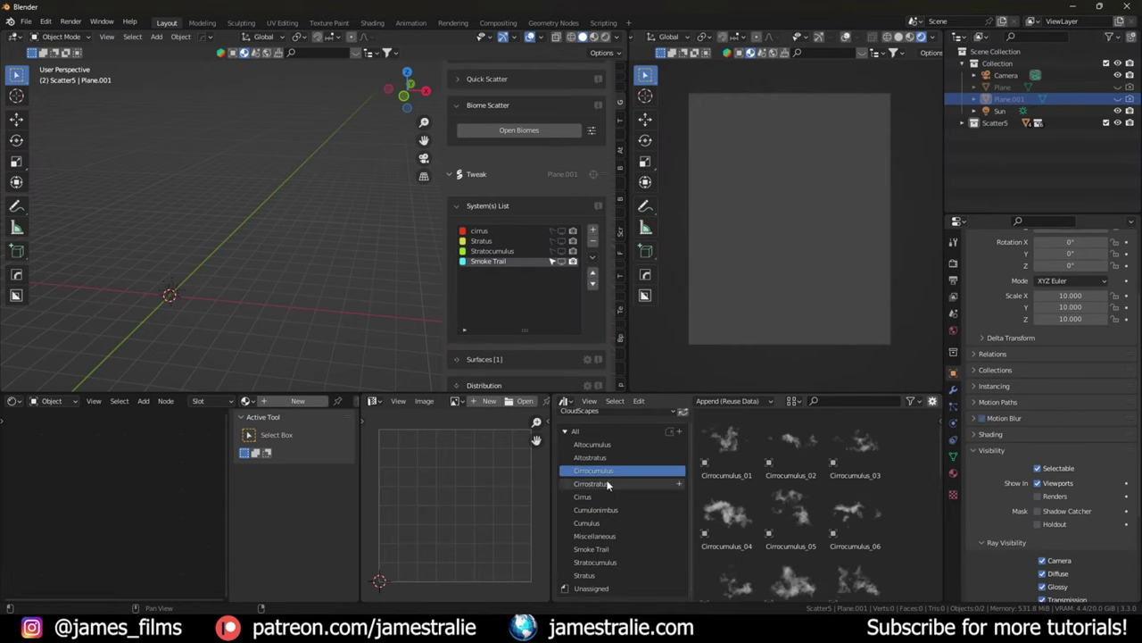
click(608, 483)
scroll(840, 503, down, 5)
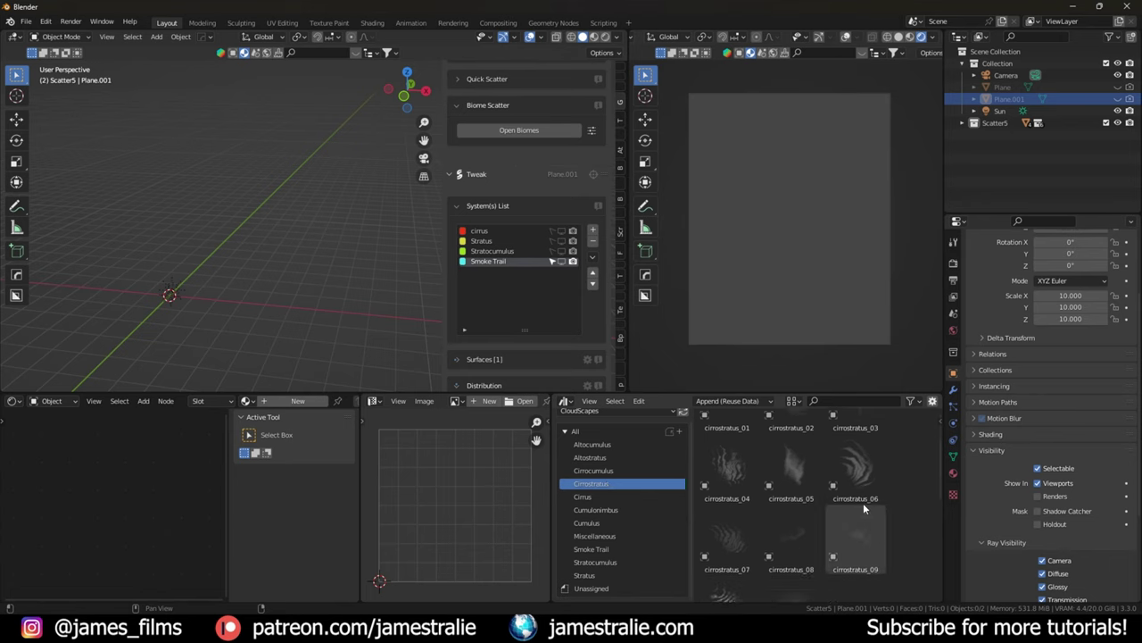
scroll(820, 507, down, 1)
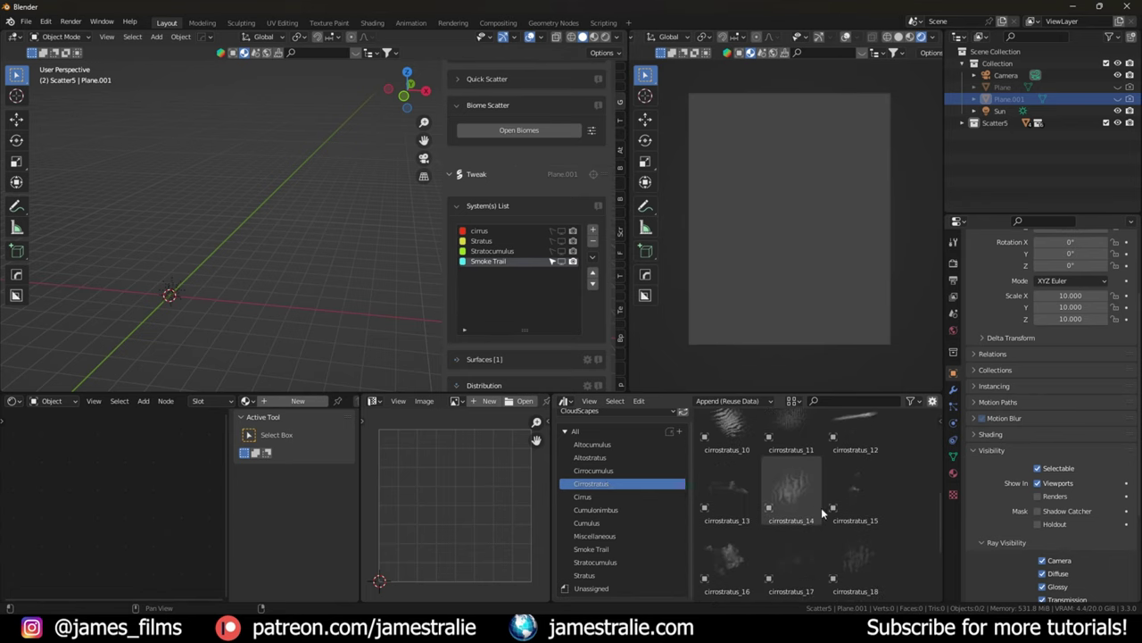
scroll(819, 507, up, 2)
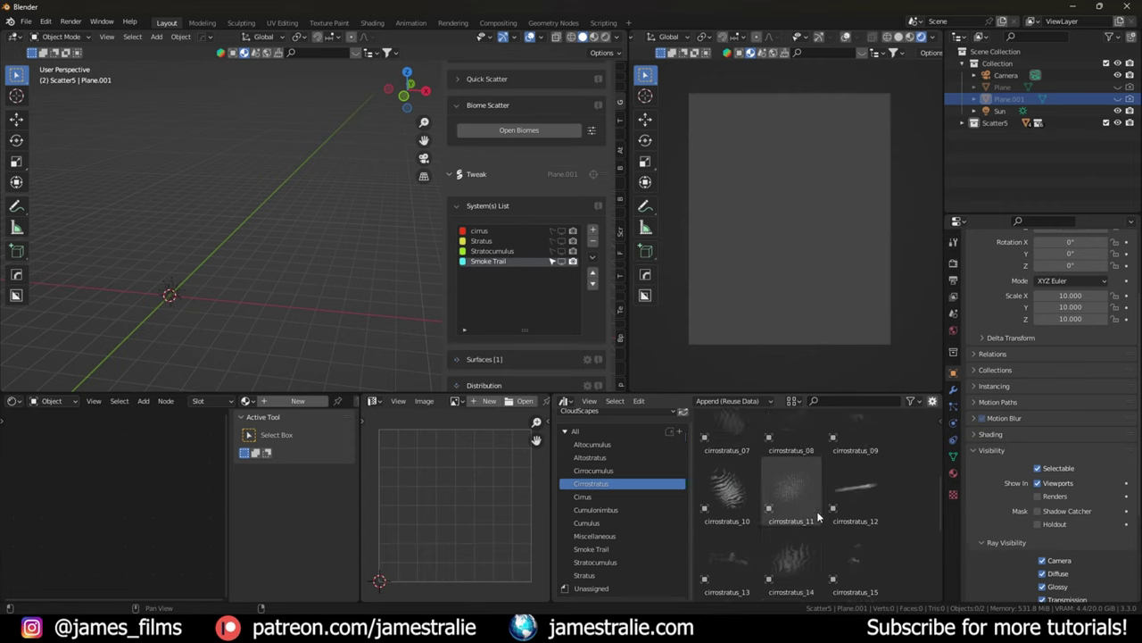
scroll(813, 526, down, 1)
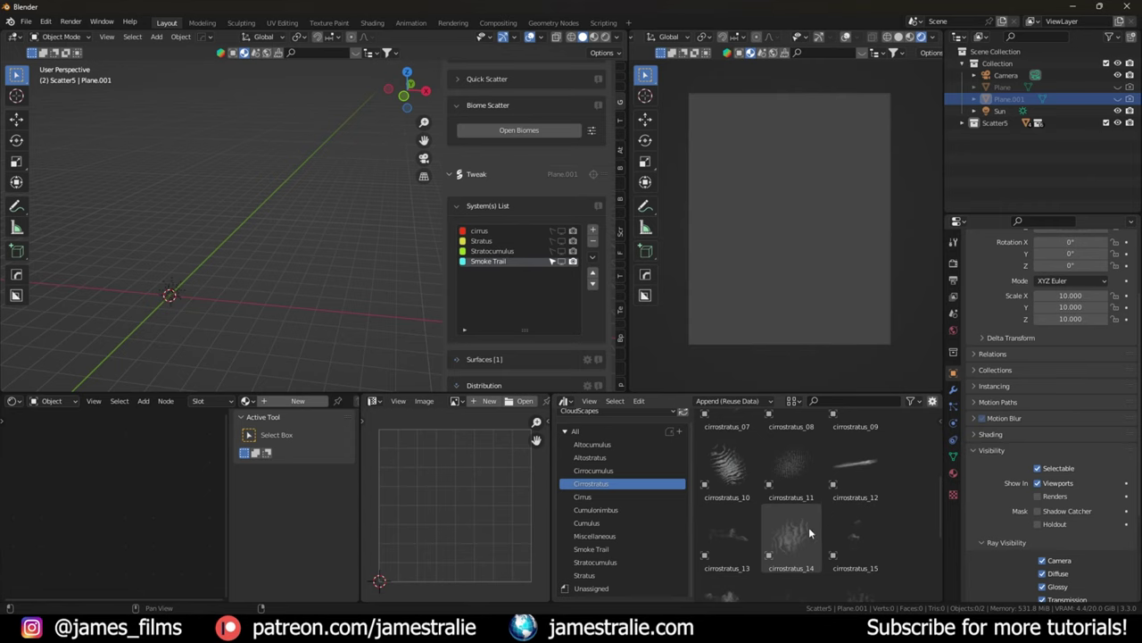
click(614, 444)
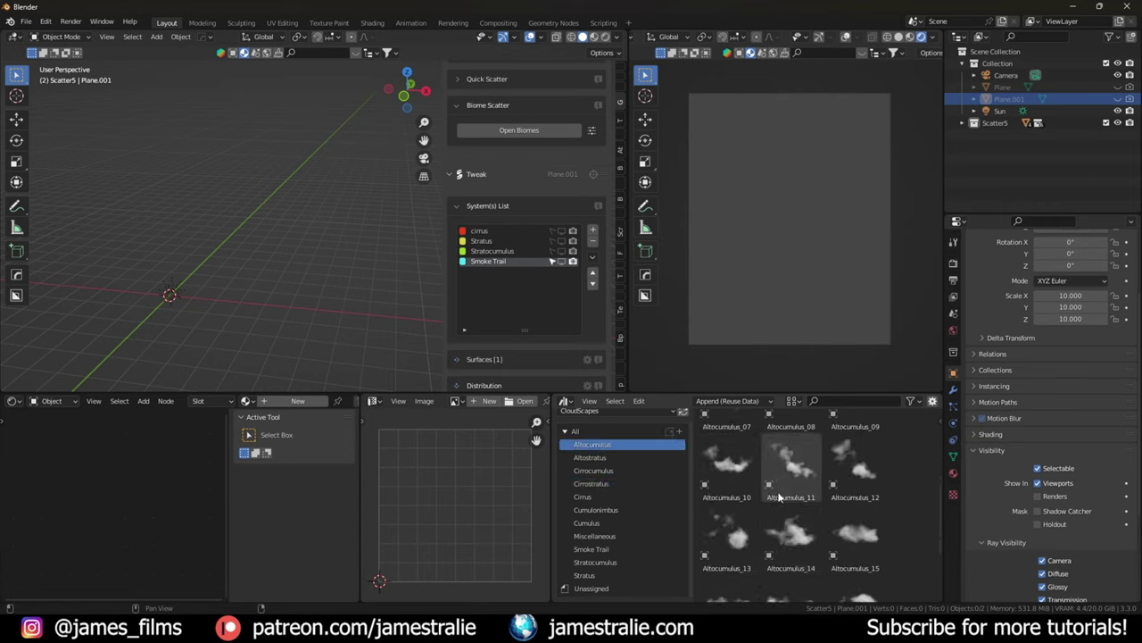
click(615, 511)
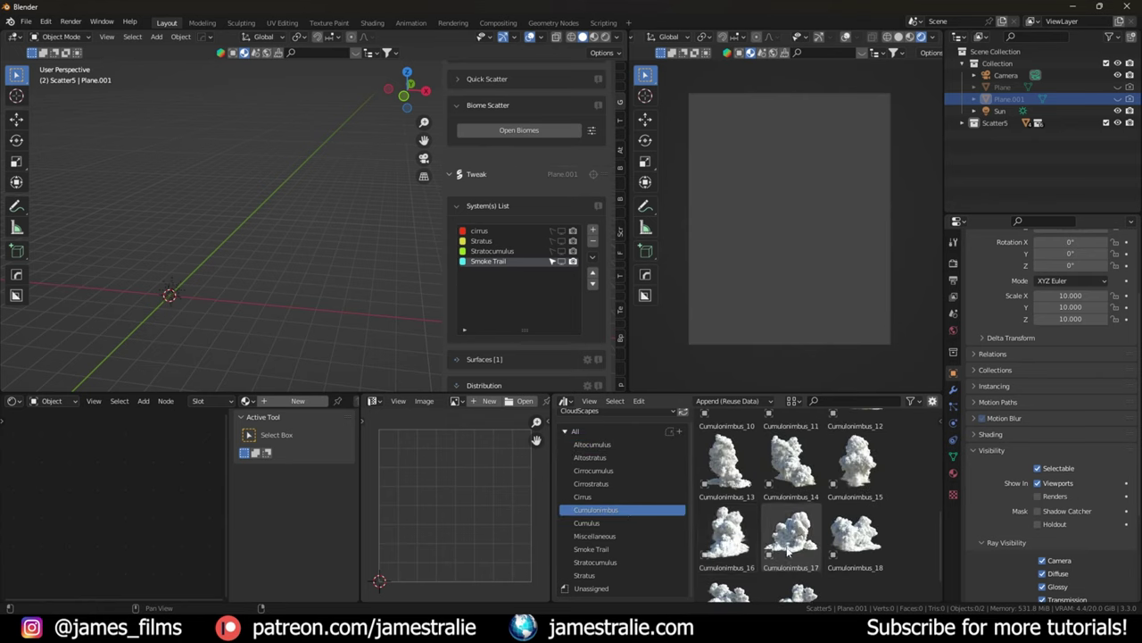
scroll(826, 559, up, 8)
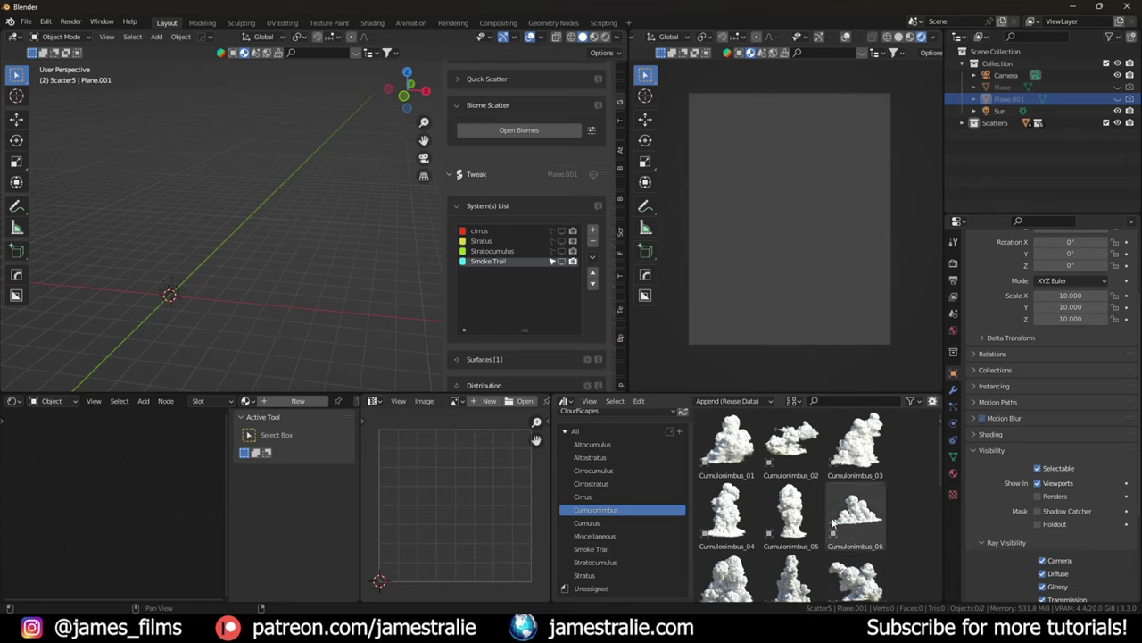
scroll(831, 524, down, 8)
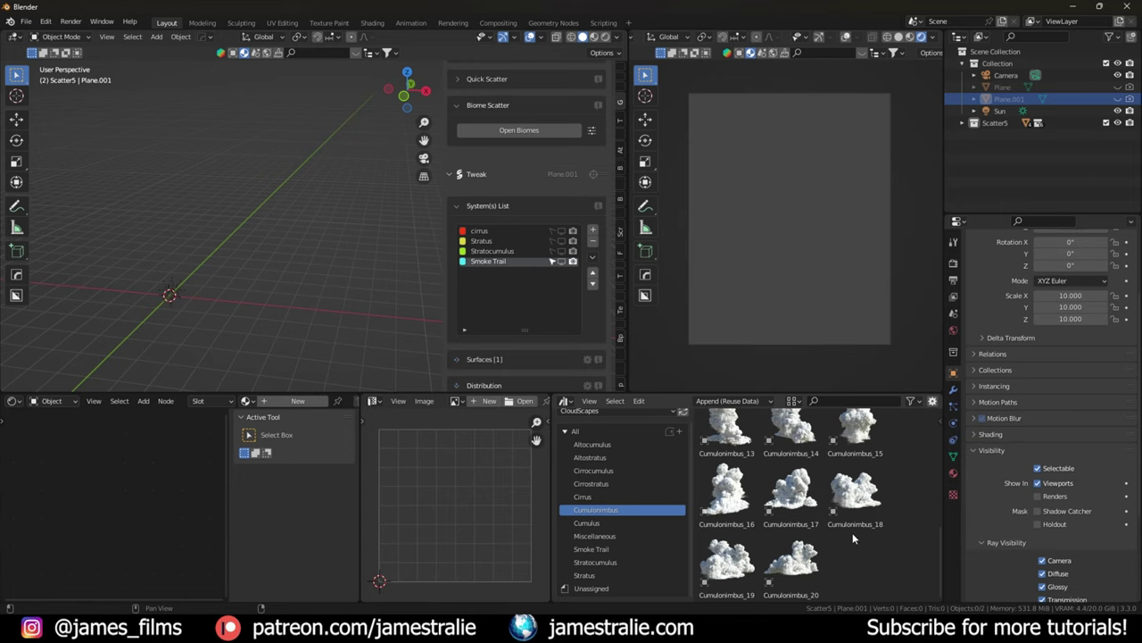
Step: Add the Cumulonimbus_16 asset from the CloudScapes library to the scene and enlarge it to a scale of about 9.5
drag(727, 491, 241, 246)
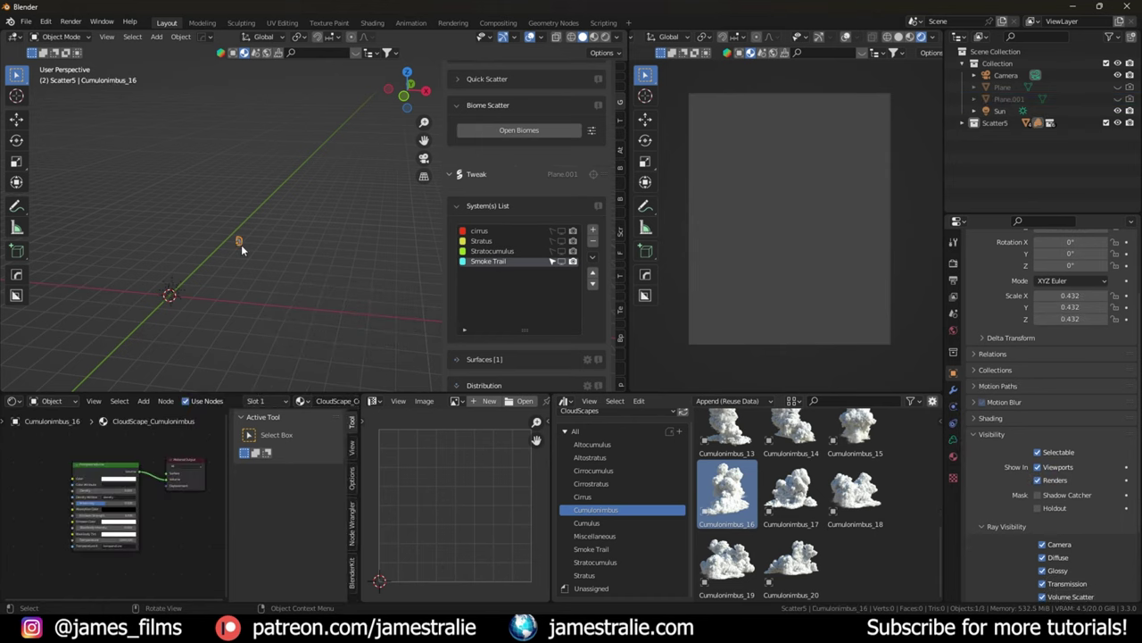
shift+middle_drag(255, 252, 358, 240)
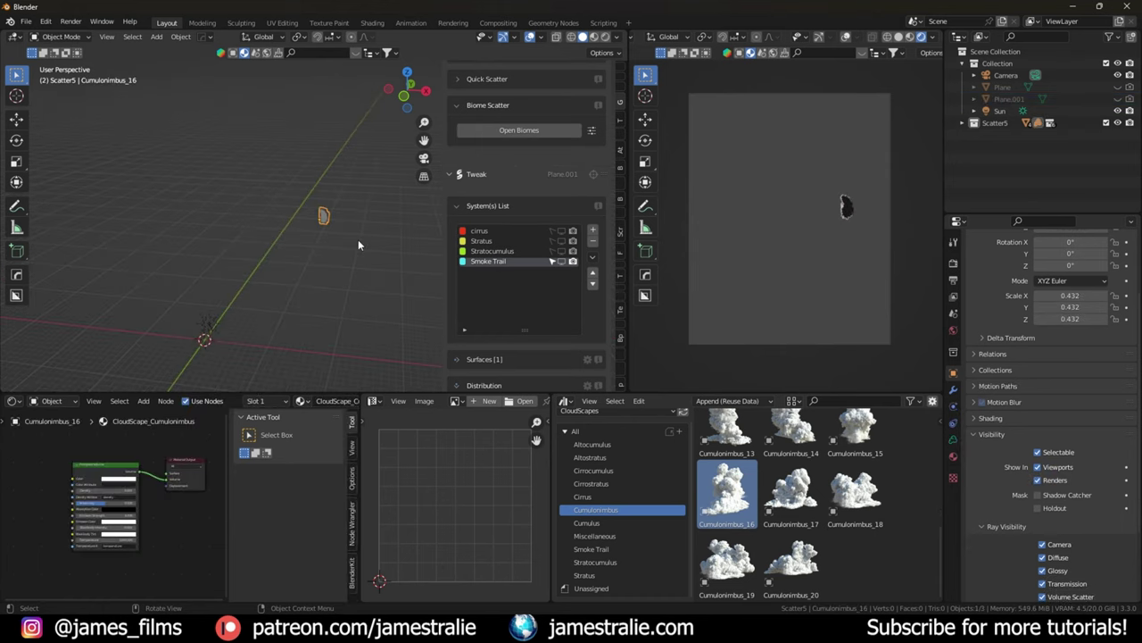
key(s)
key(Escape)
key(s)
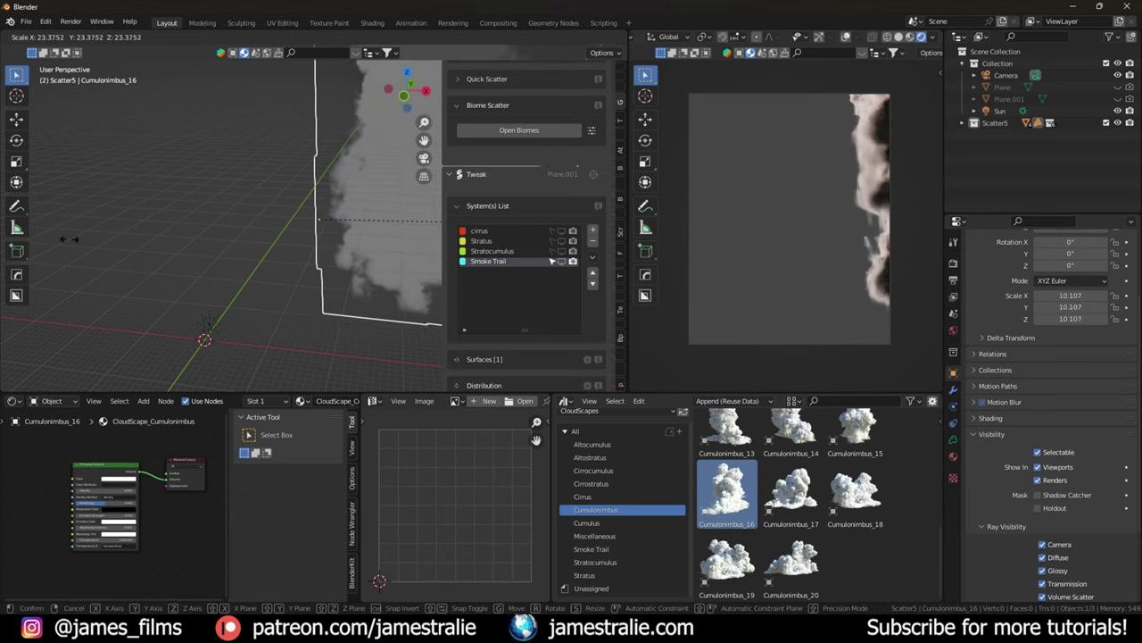
click(237, 280)
Step: Reposition the Cumulonimbus_16 cloud and rotate it 90° about X and about 98° about Z
key(g)
click(153, 241)
middle_drag(154, 241, 323, 275)
text(rx90)
key(Return)
key(r)
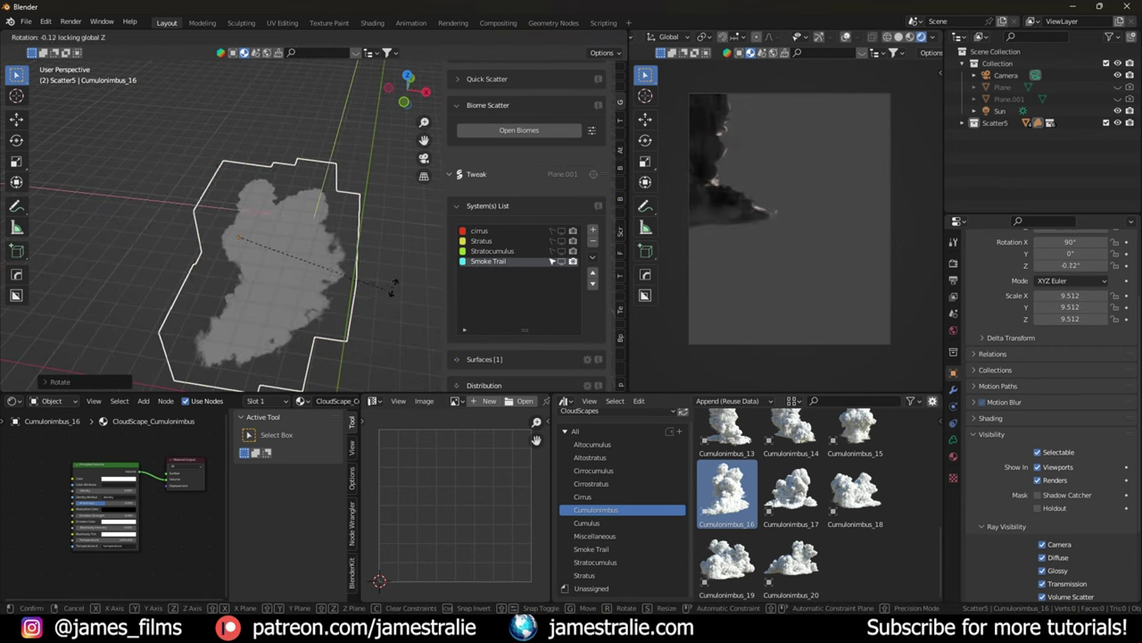
key(z)
click(291, 239)
Step: Reduce the cloud to a scale of about 5.5 and shift it vertically to fit the camera view
key(g)
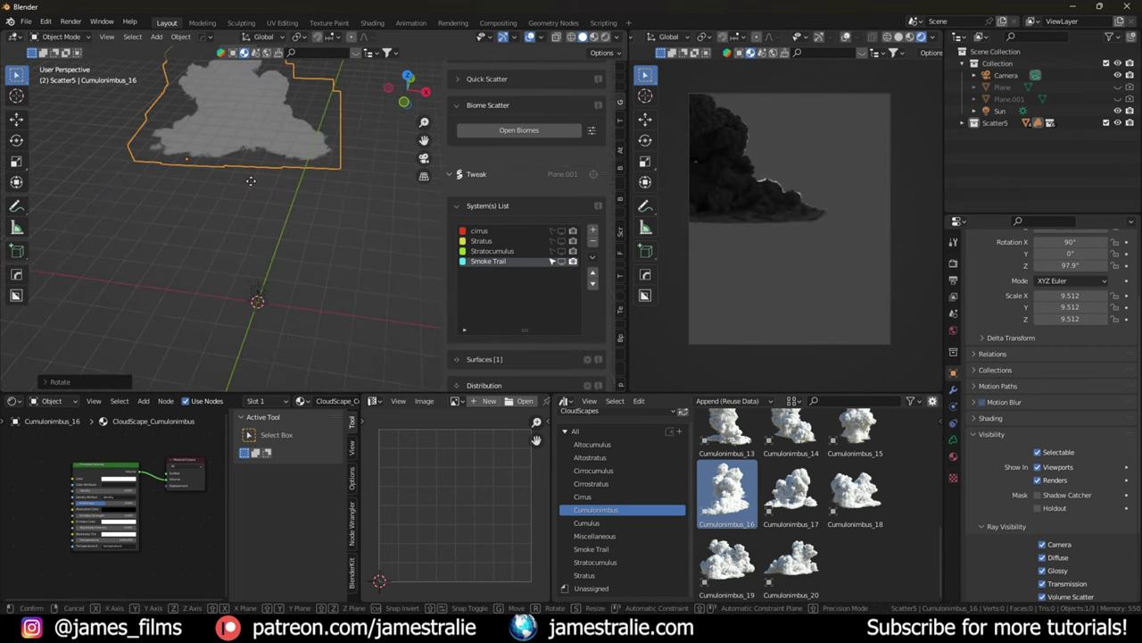
key(s)
click(361, 238)
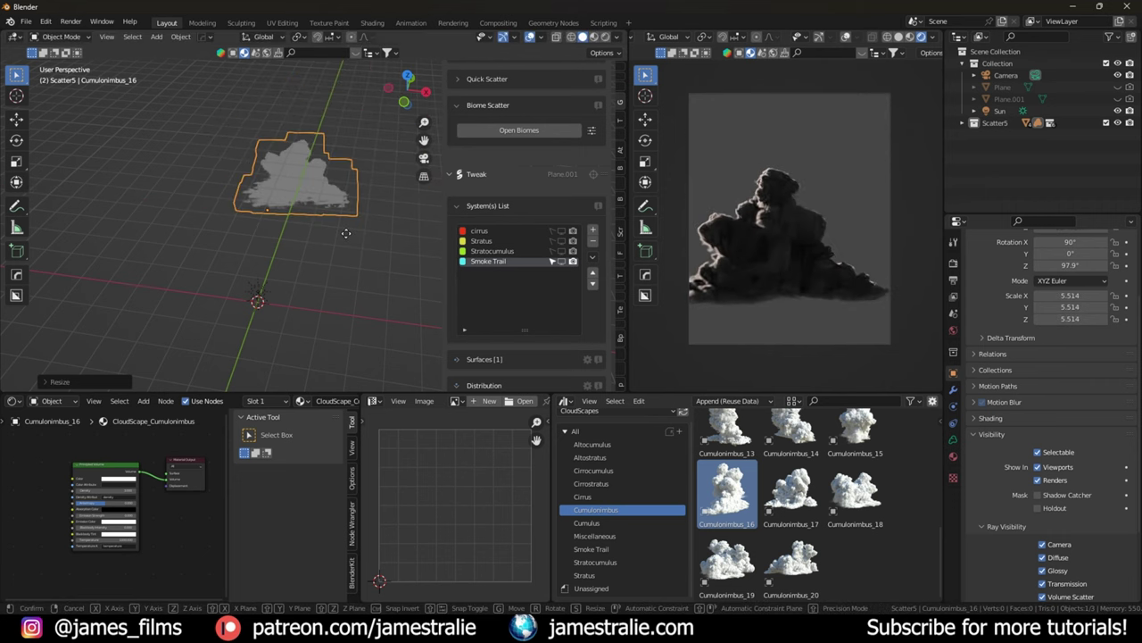
key(s)
click(360, 241)
key(g)
key(z)
click(360, 238)
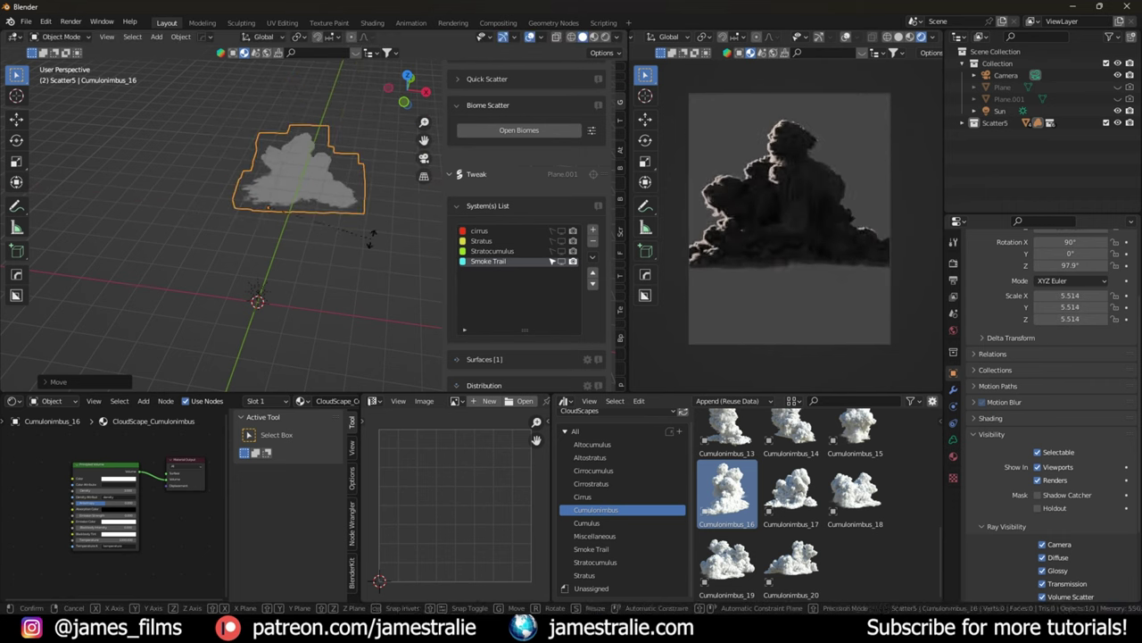
Step: Turn the cloud to a Z rotation of about 86.5° and slide it horizontally within the camera frame
key(r)
key(z)
click(365, 263)
key(g)
key(shift+z)
click(354, 266)
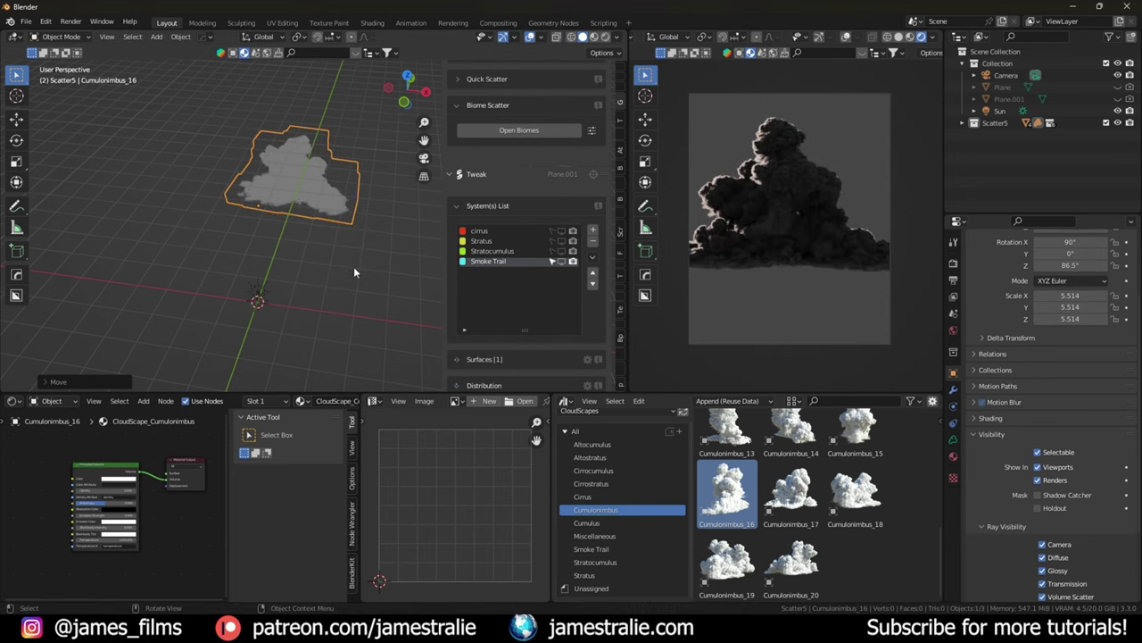
Step: Add a point light and position it beside the Cumulonimbus_16 cloud
shift+middle_drag(354, 266, 373, 208)
key(shift+a)
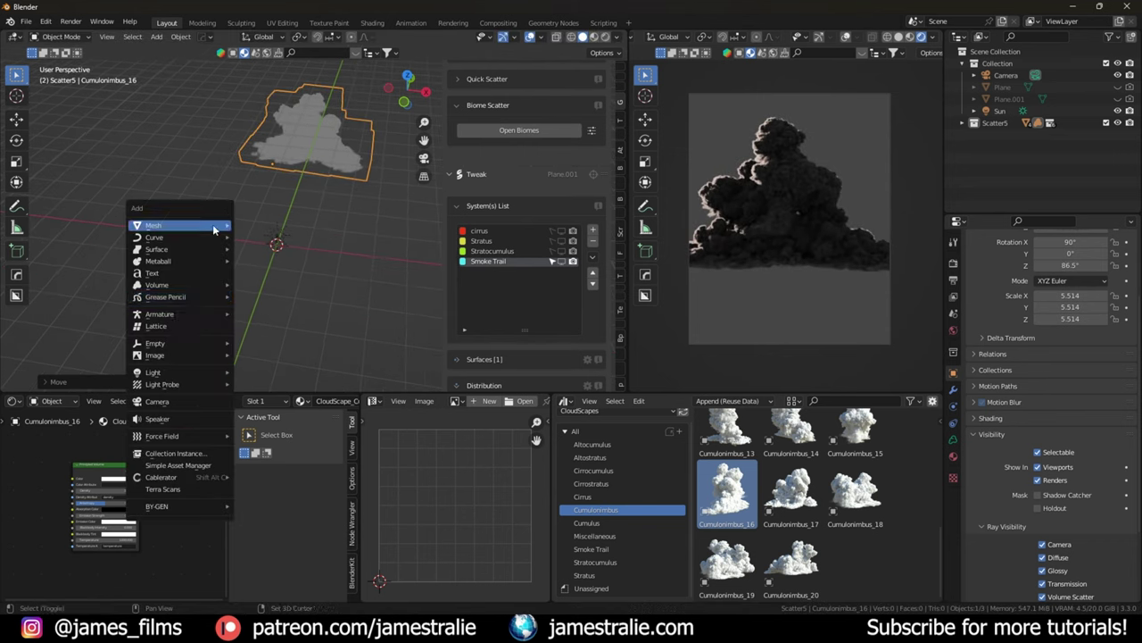
mouse_move(182, 371)
click(312, 371)
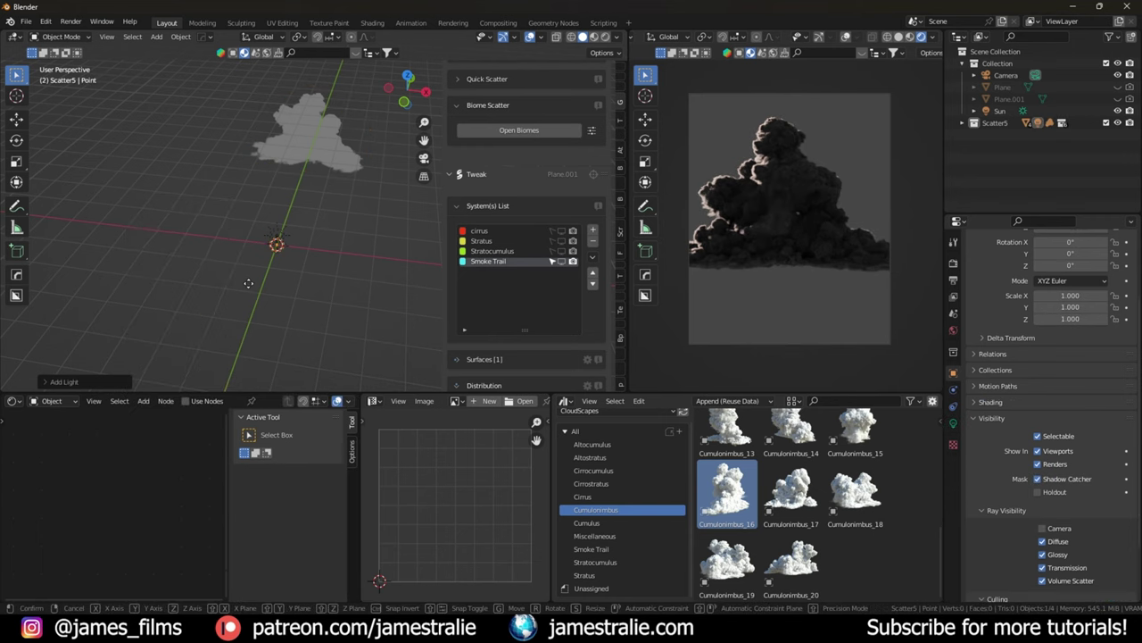
key(g)
key(z)
click(360, 166)
key(KP_7)
shift+middle_drag(361, 166, 334, 248)
scroll(286, 199, up, 3)
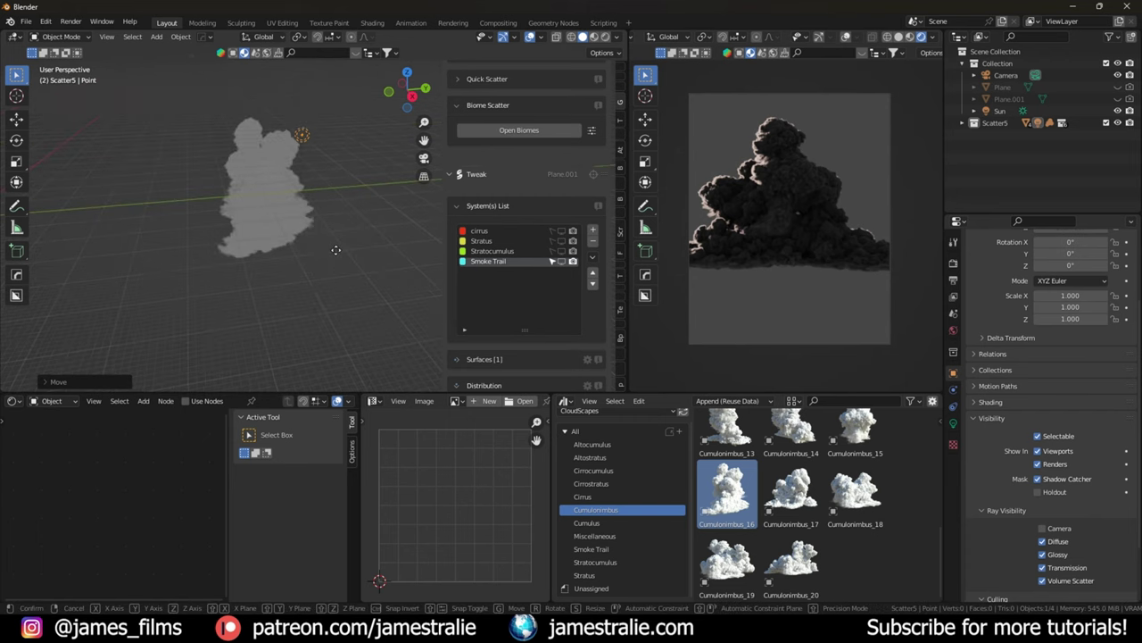
Step: Set the point light's radius to 25 m and its power to 20000 W
click(953, 423)
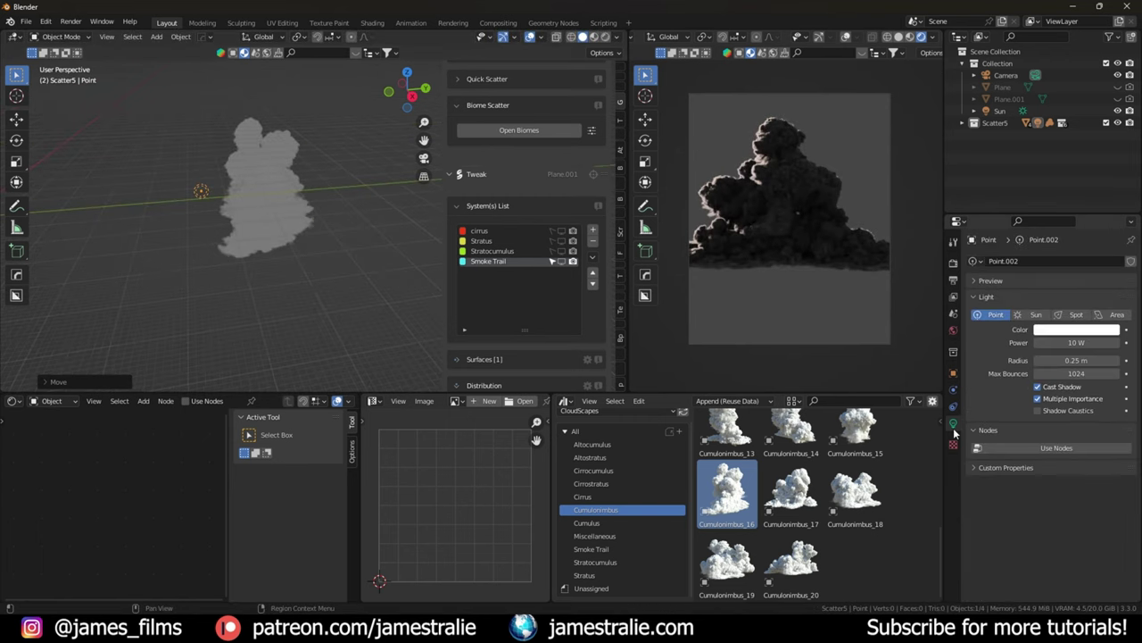
double_click(1094, 360)
text(1)
key(Return)
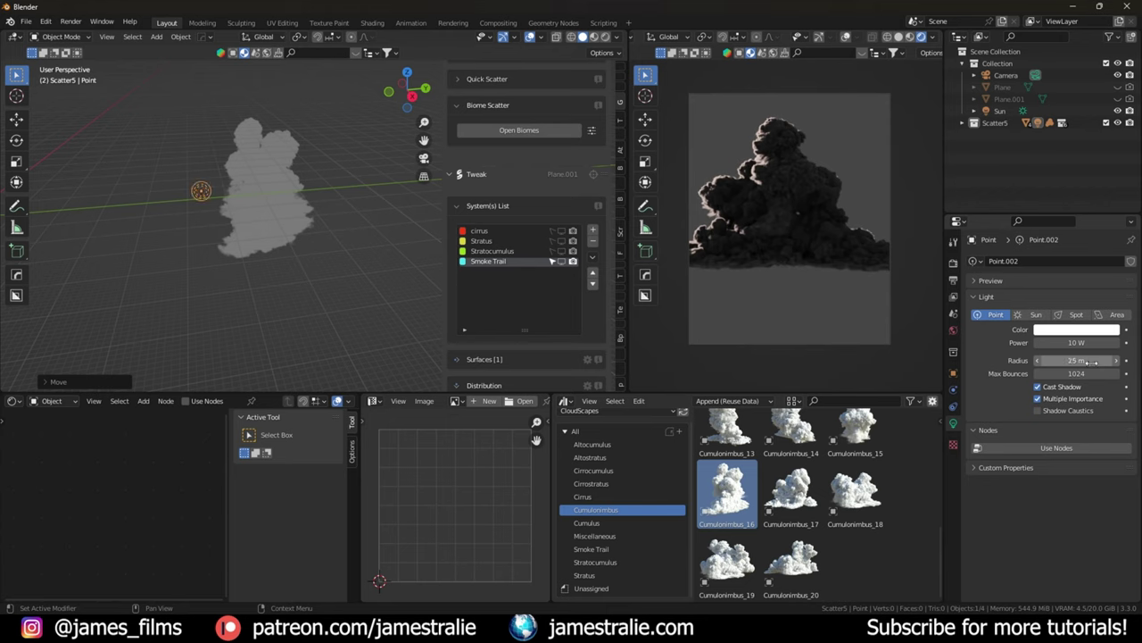
double_click(1075, 345)
text(20000)
key(Return)
Step: Enlarge the point light's radius to 250 m and set its power to 50000 W
double_click(1076, 361)
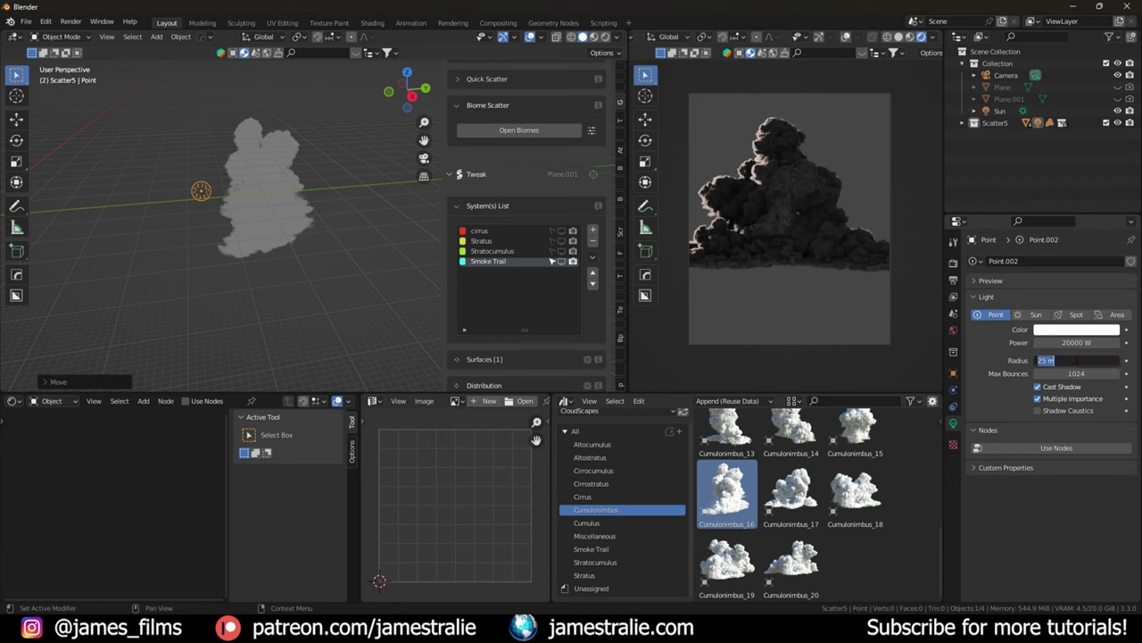
text(250)
key(Return)
middle_drag(368, 295, 352, 256)
double_click(1075, 343)
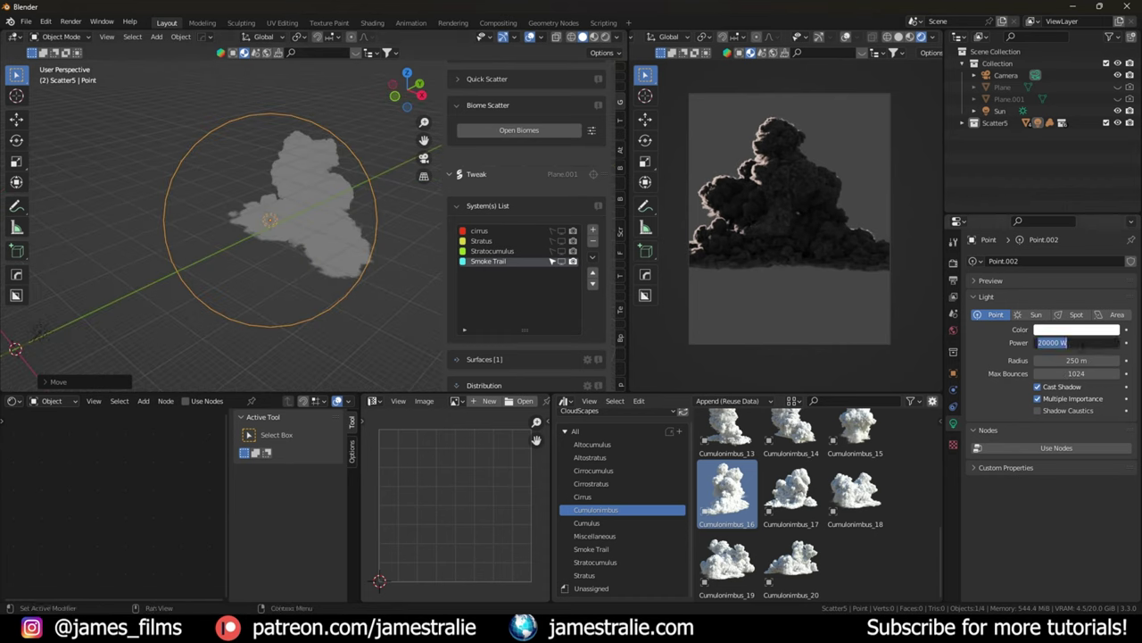
text(50000)
key(Return)
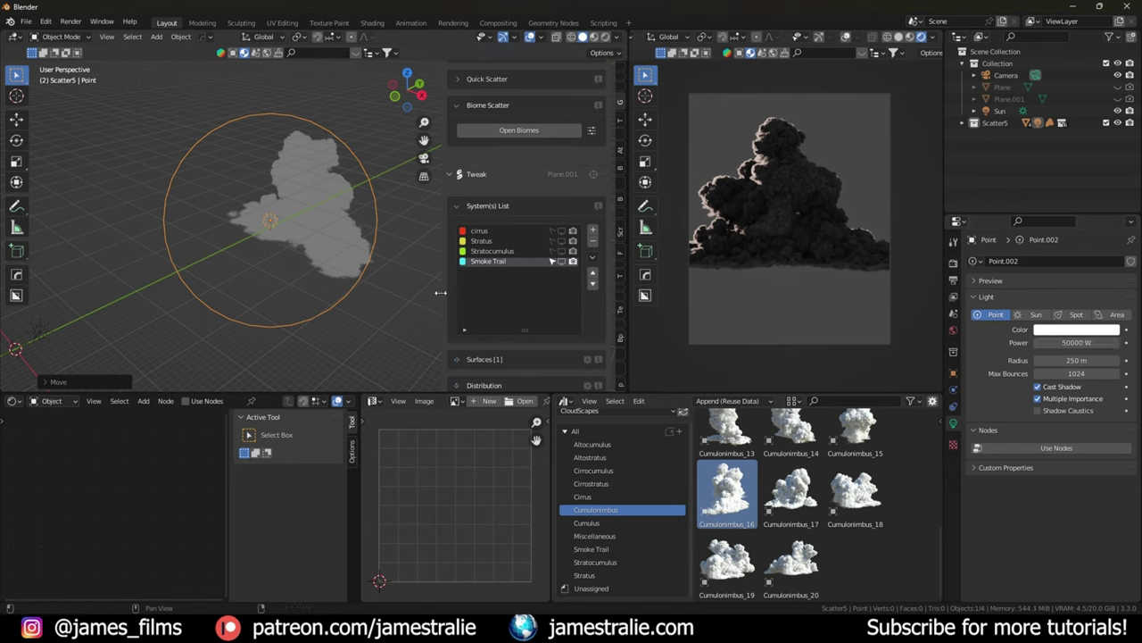
Step: Move the point light horizontally near the cloud and change its power again
middle_drag(268, 267, 351, 266)
key(g)
key(shift+z)
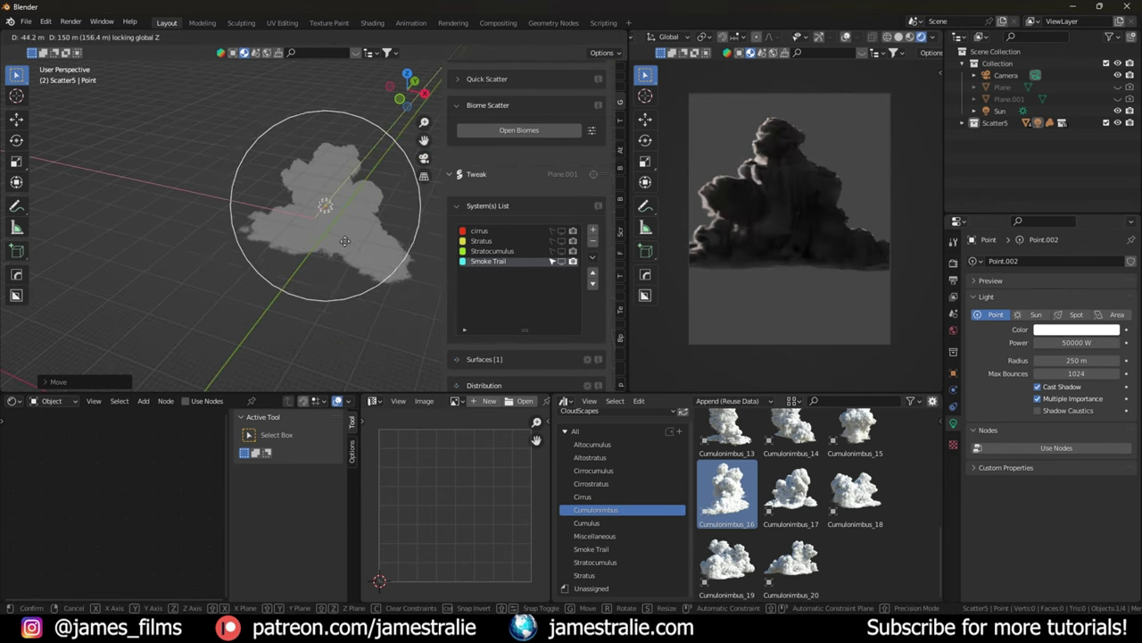
click(313, 282)
click(1040, 343)
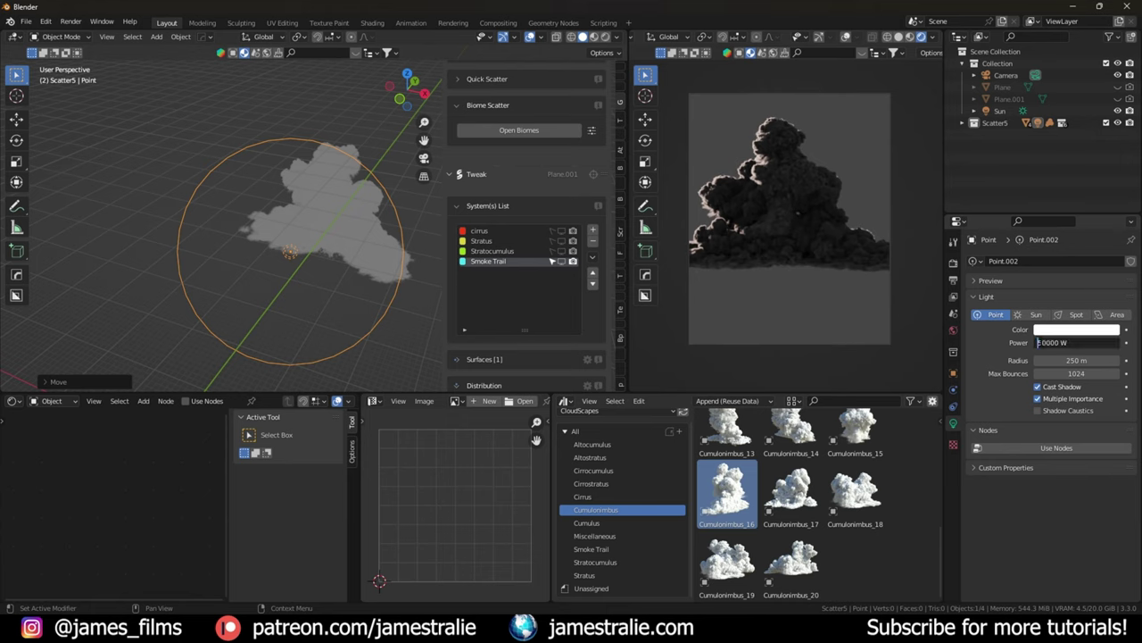
text(1)
key(Return)
Step: Set the Density of the Cumulonimbus_16 cloud's volume material to 1
middle_drag(325, 312, 387, 172)
click(387, 172)
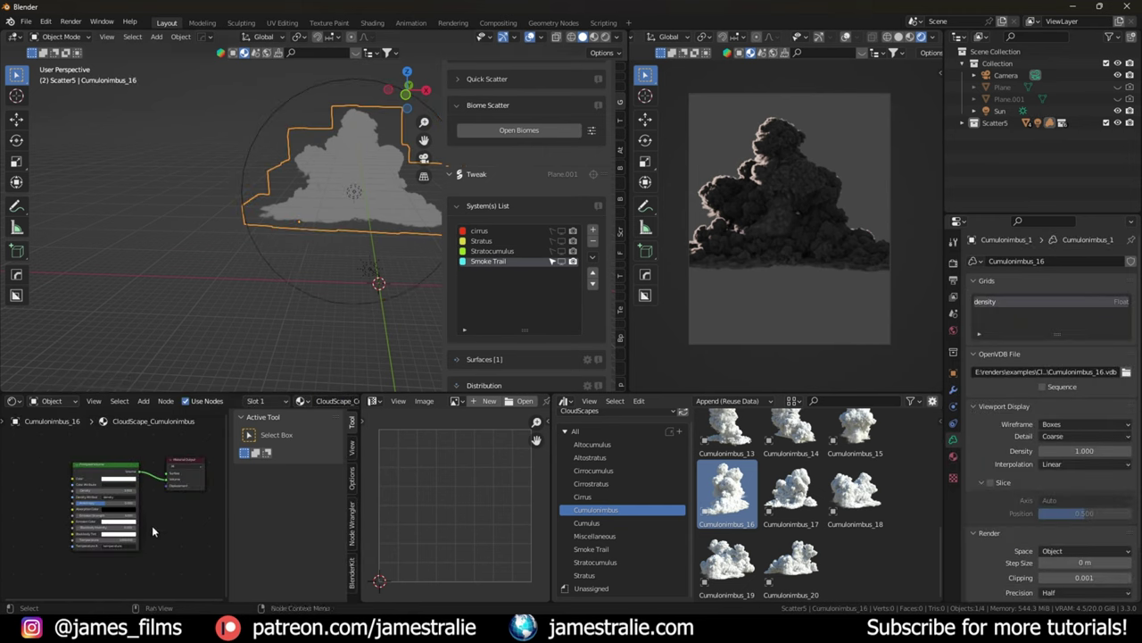
scroll(161, 517, up, 5)
click(90, 468)
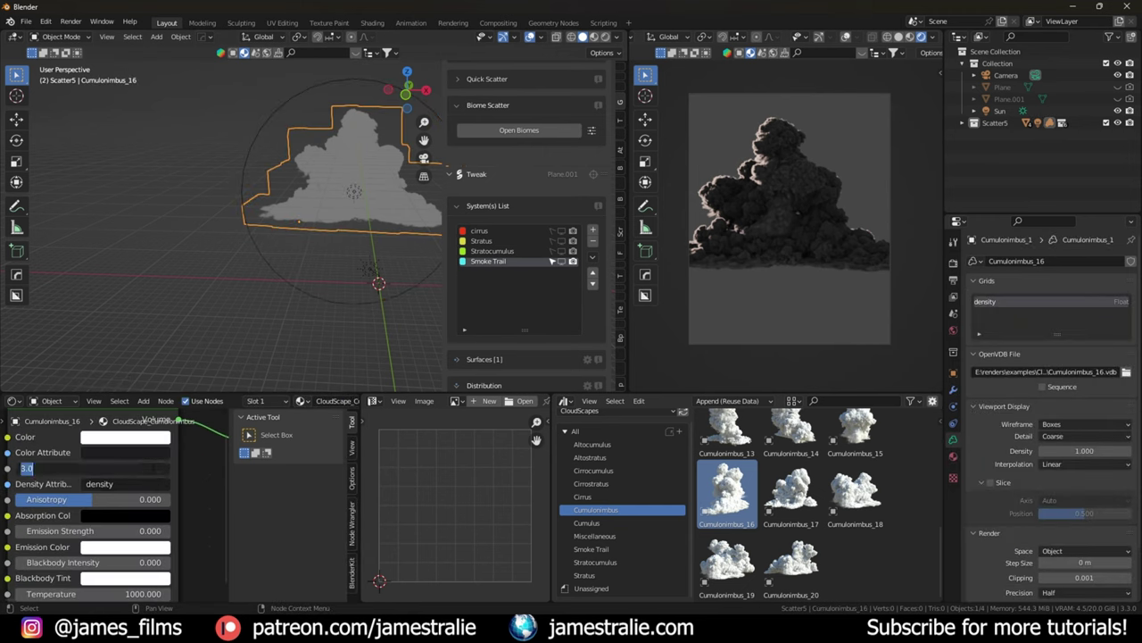
text(1)
key(Return)
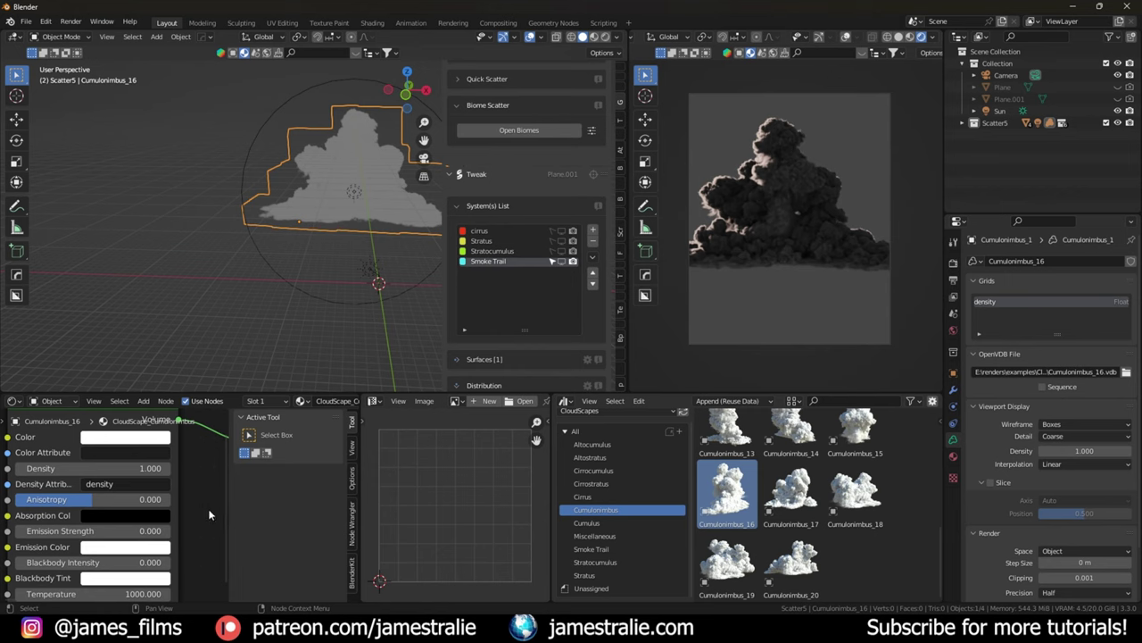
Step: Set the Temperature of the cloud's volume shader to 25000
scroll(189, 497, down, 2)
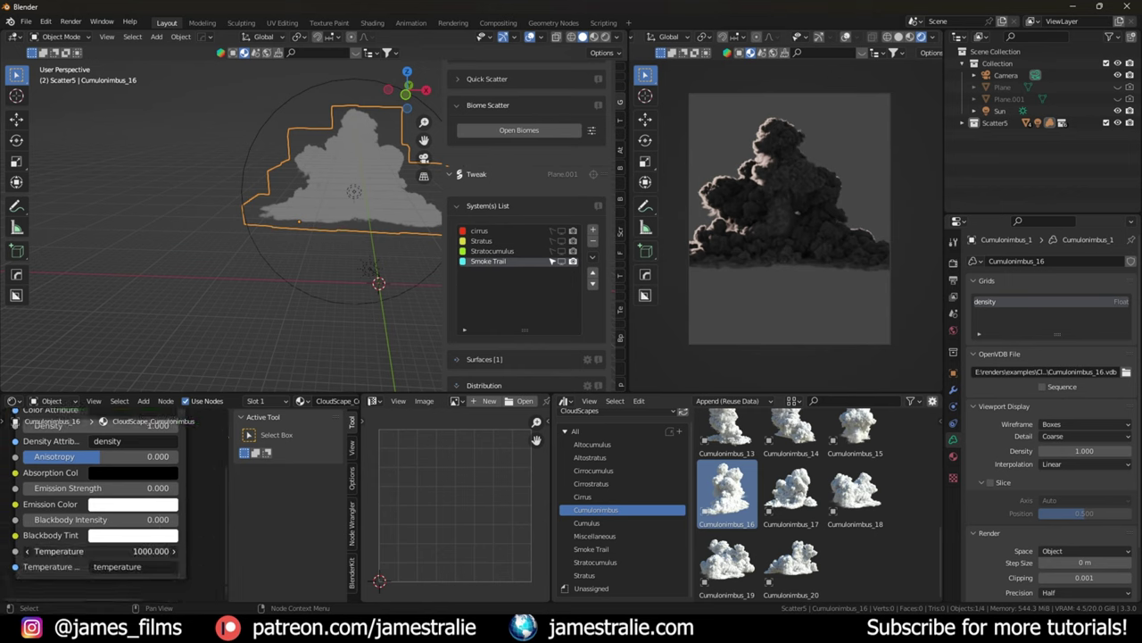
click(90, 551)
text(20)
key(Return)
click(89, 550)
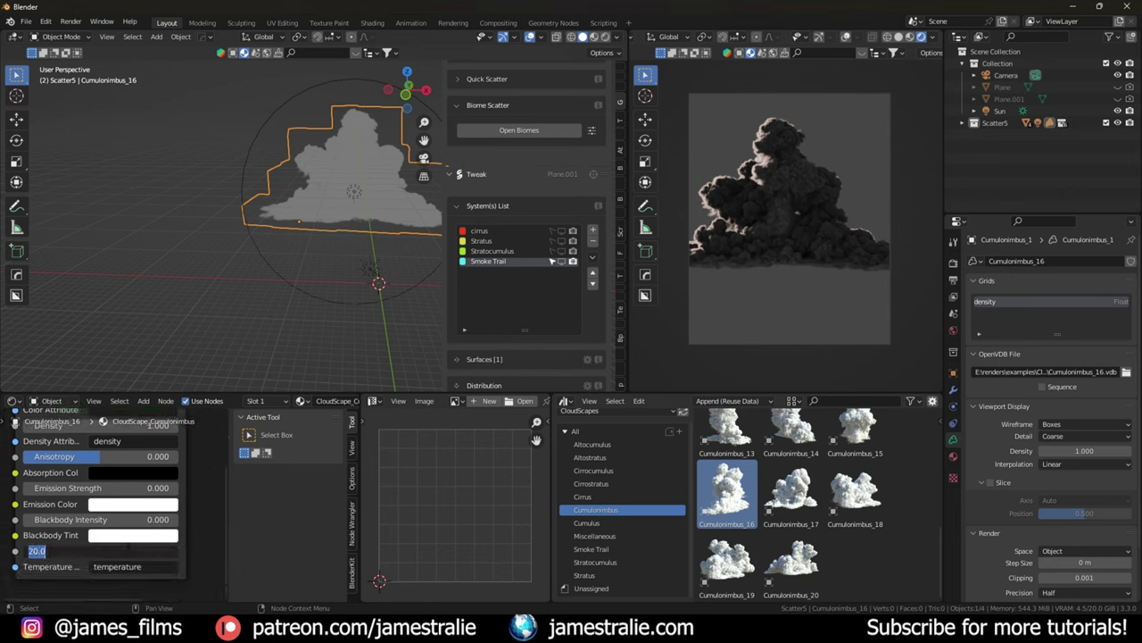
key(Return)
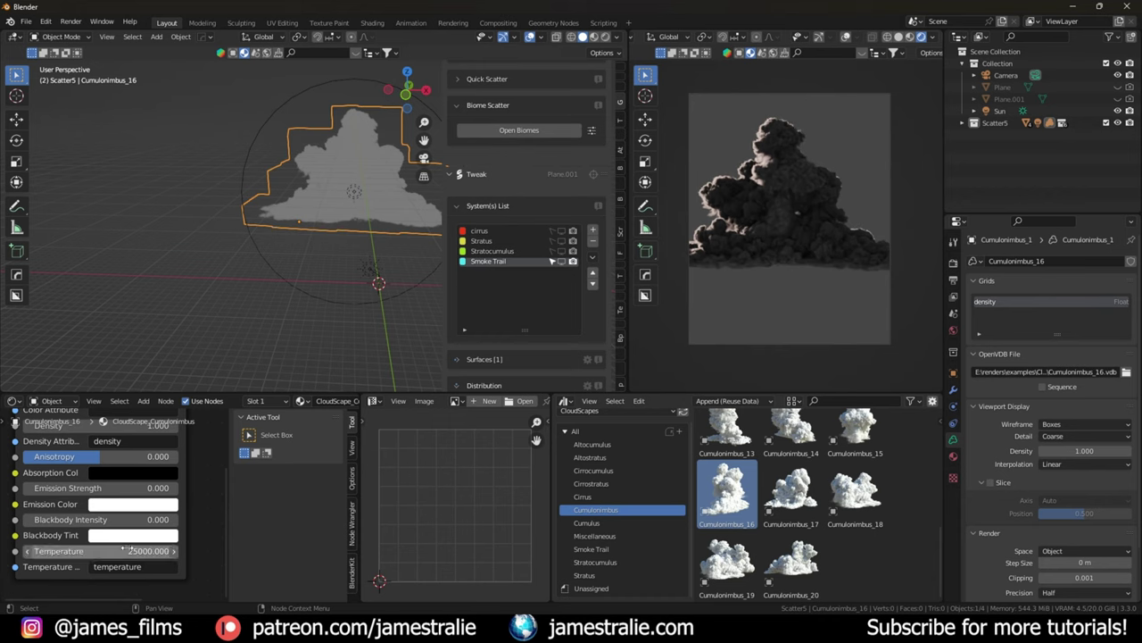
Step: Hide the Sun light in the viewport and use a Nishita Sky Texture as the world background color
click(953, 331)
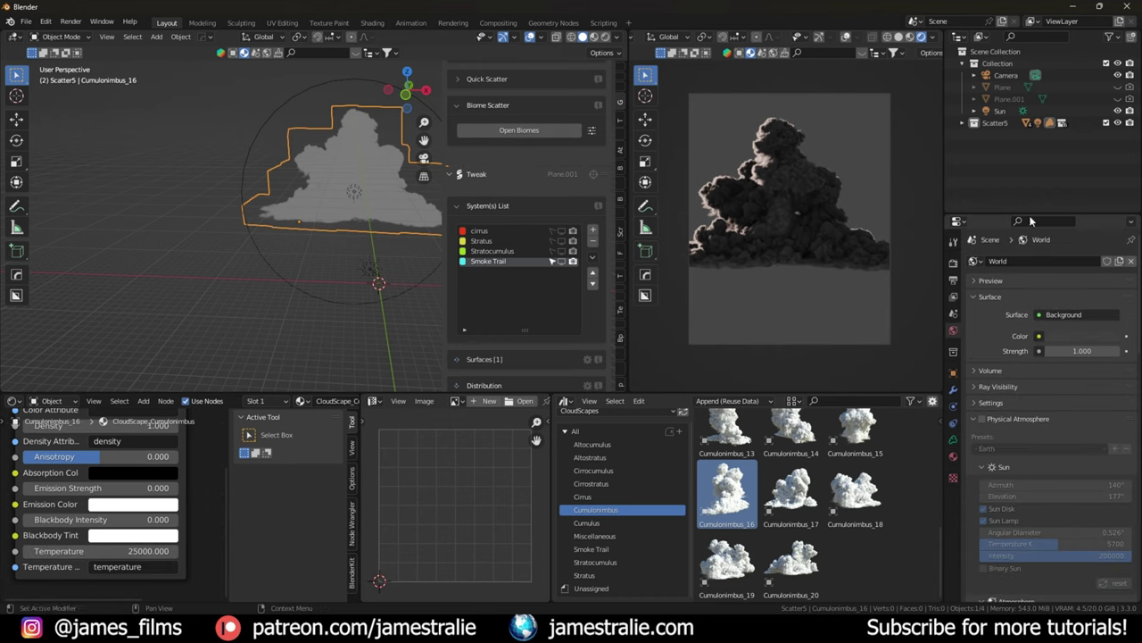
click(1118, 111)
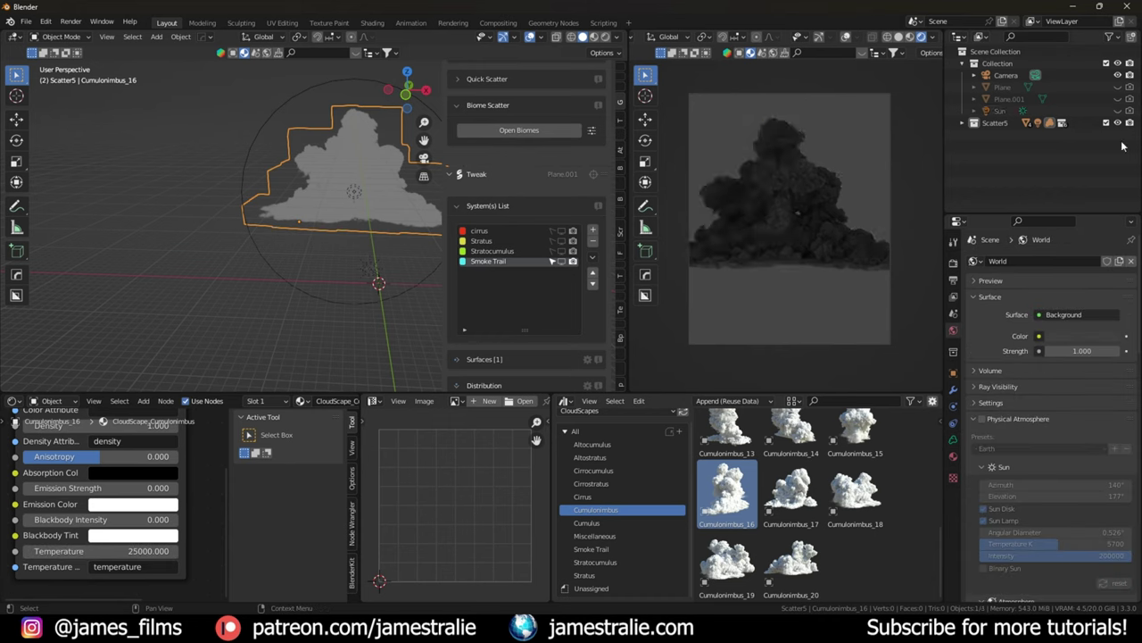
click(1039, 336)
click(727, 468)
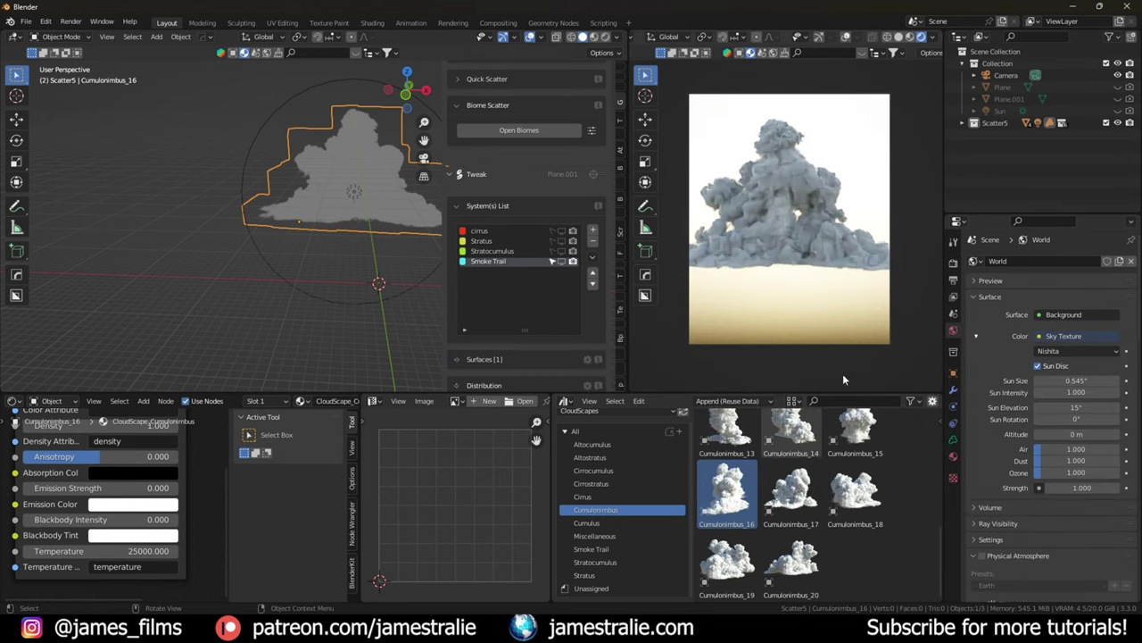
Step: Delete the point light beside the cloud and reselect the Cumulonimbus_16 cloud
middle_drag(363, 262, 296, 227)
click(295, 227)
key(x)
click(297, 229)
click(345, 226)
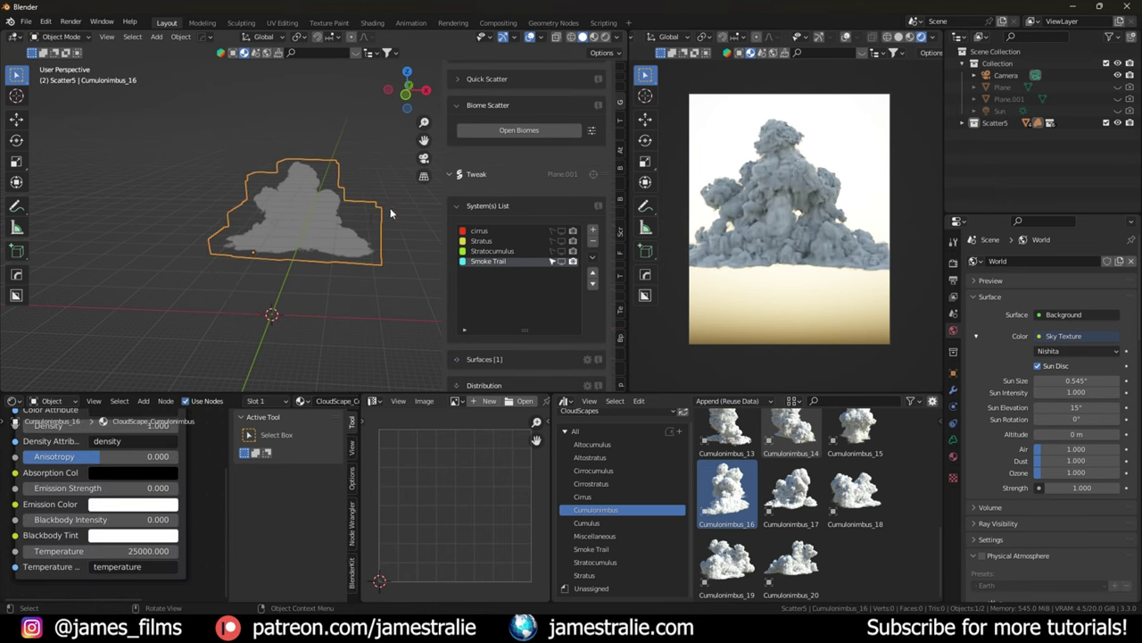
Step: Shrink the Cumulonimbus_16 cloud slightly and reposition it in the camera frame
key(s)
click(356, 222)
key(g)
click(362, 229)
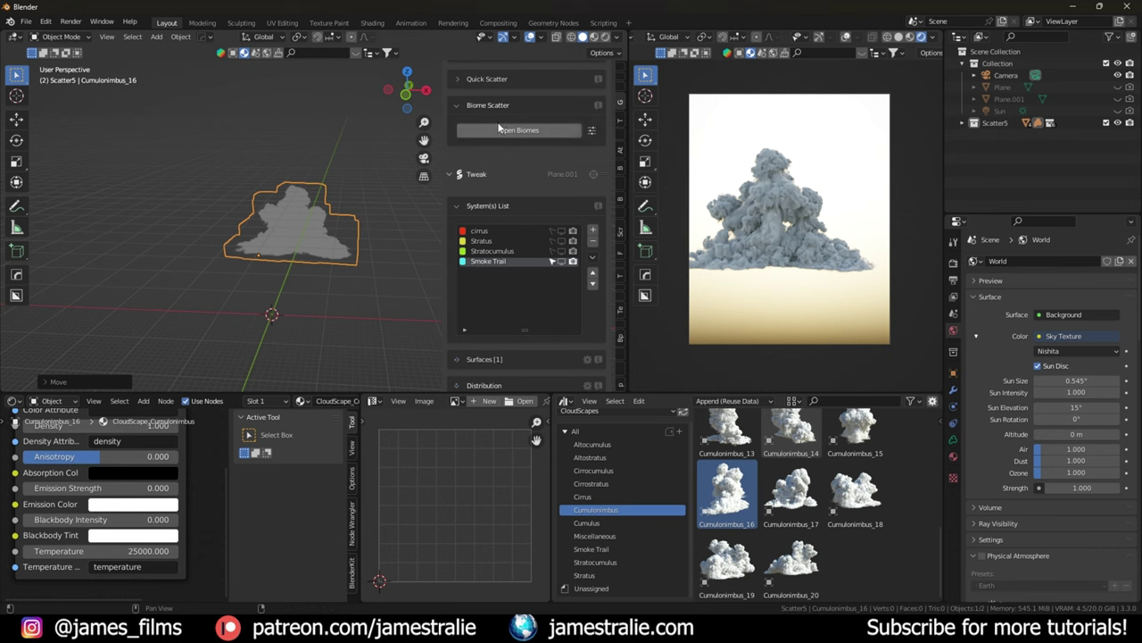
Step: Look through the gallery of scatter pattern presets
scroll(557, 219, up, 6)
click(534, 178)
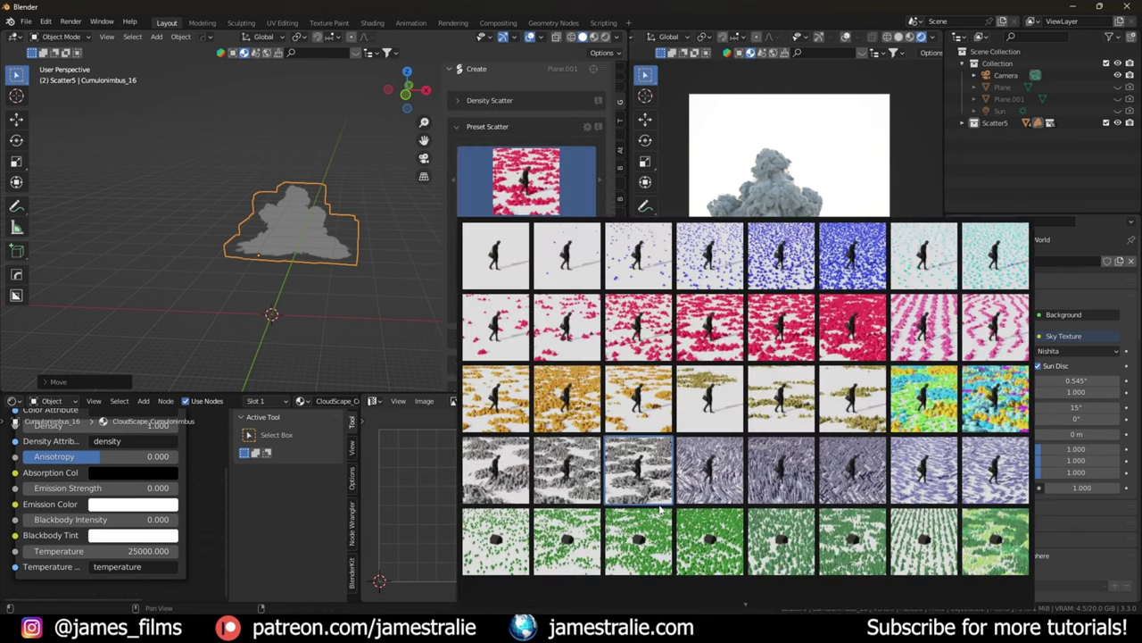
scroll(639, 473, down, 2)
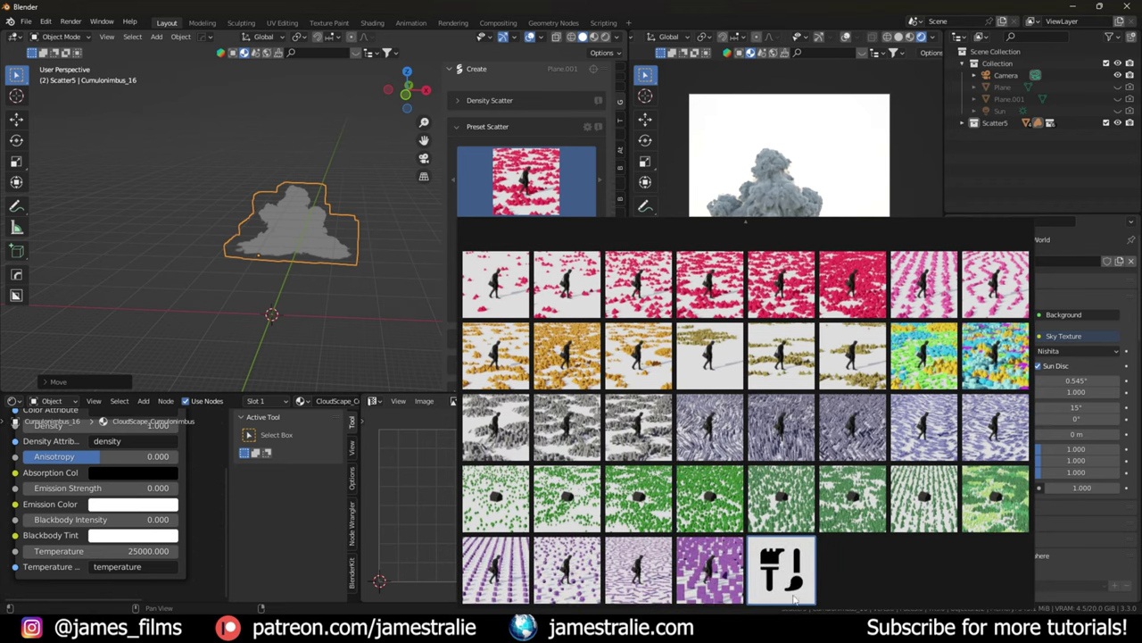
scroll(786, 578, up, 2)
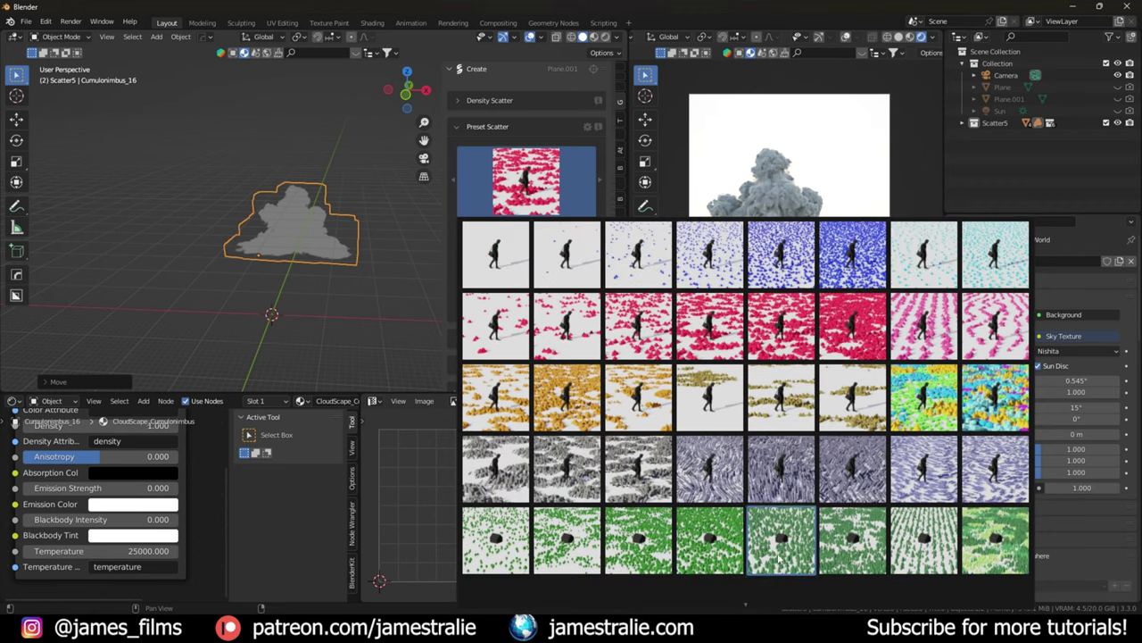
click(526, 165)
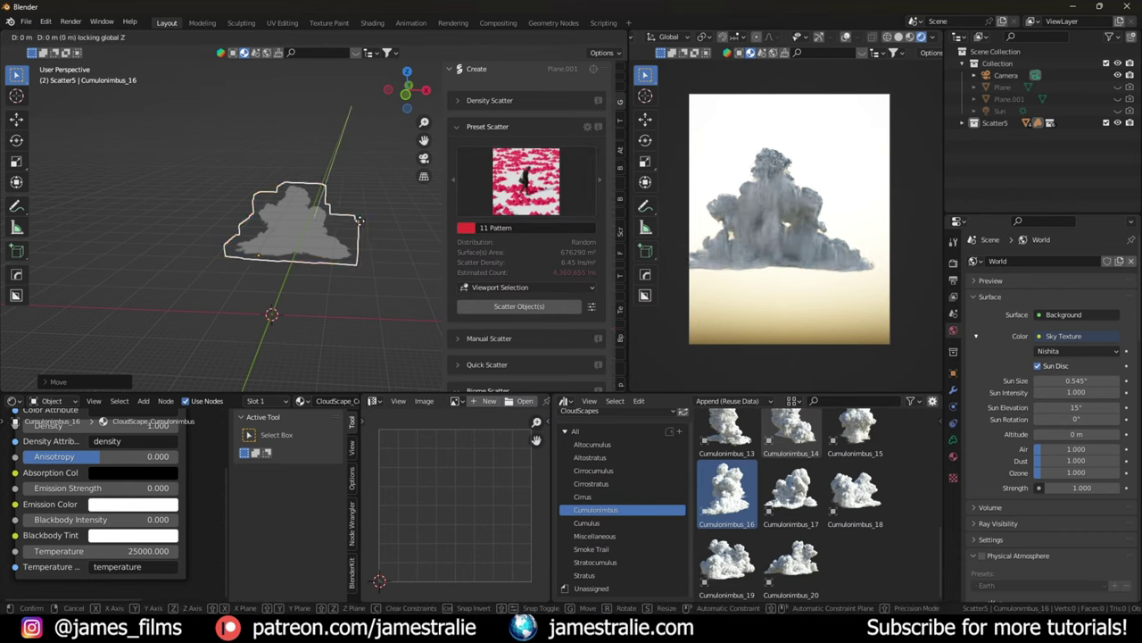
Step: Set the sky's sun rotation to about -110° and the cloud shader's Temperature to about 24915
drag(1075, 418, 1026, 418)
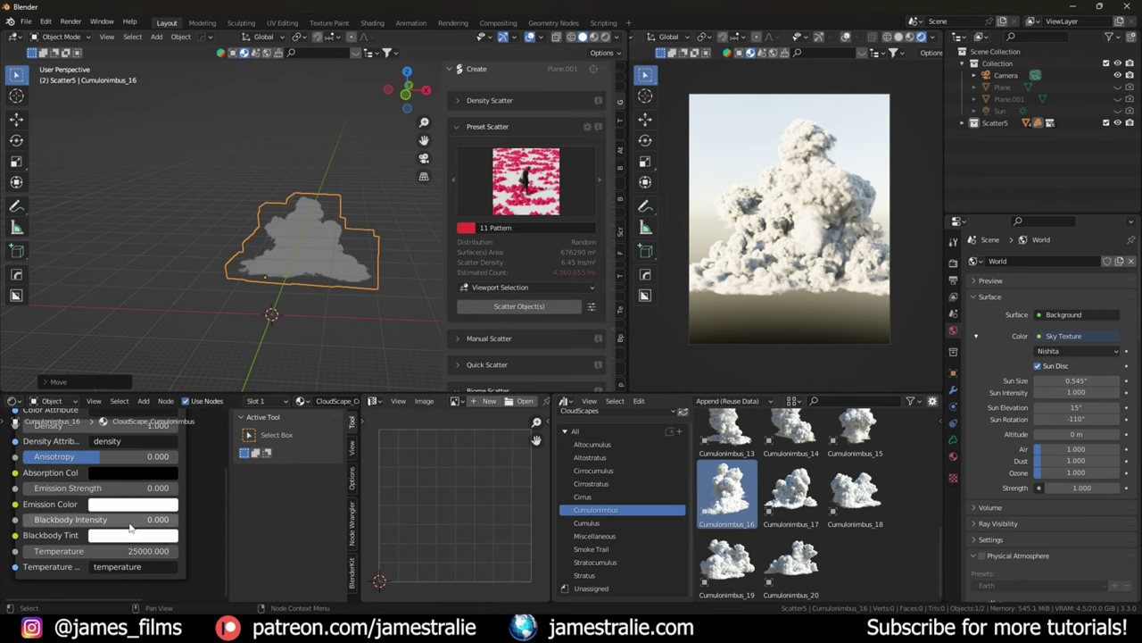
drag(98, 519, 96, 551)
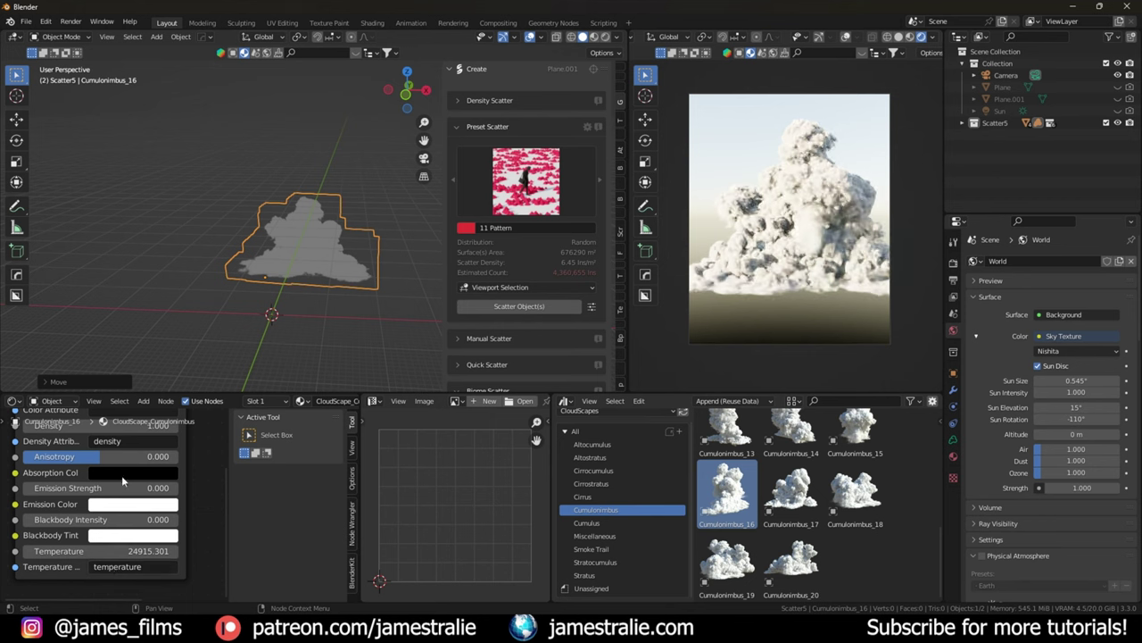
Step: Try Temperature values of 20 and 1 in the cloud's volume shader
scroll(83, 464, up, 1)
drag(85, 453, 70, 452)
key(Escape)
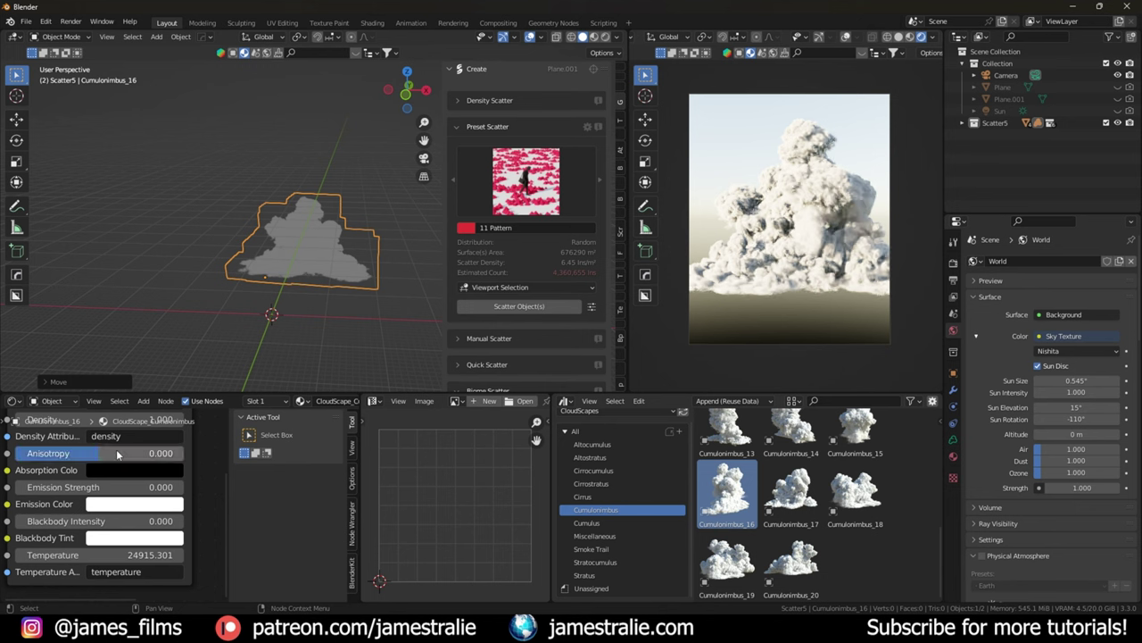
double_click(137, 556)
text(20)
key(Return)
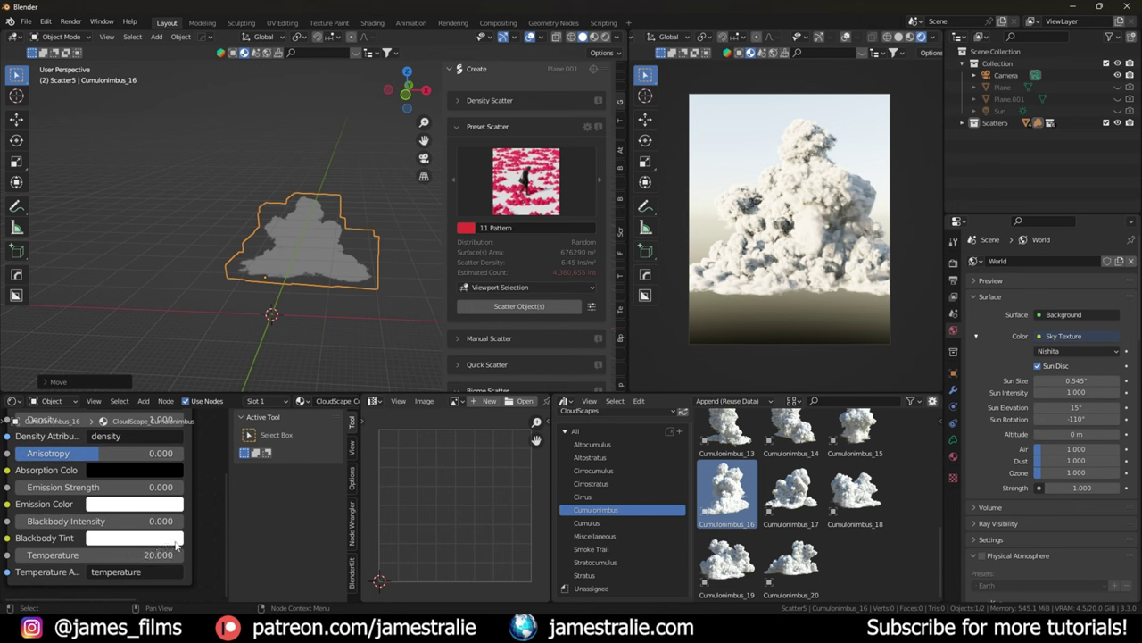
double_click(137, 555)
text(1)
key(Return)
Step: Switch to the browser's CloudScapes product page, examine the fireball settings in the Crazy shader example, and return to Blender
click(406, 571)
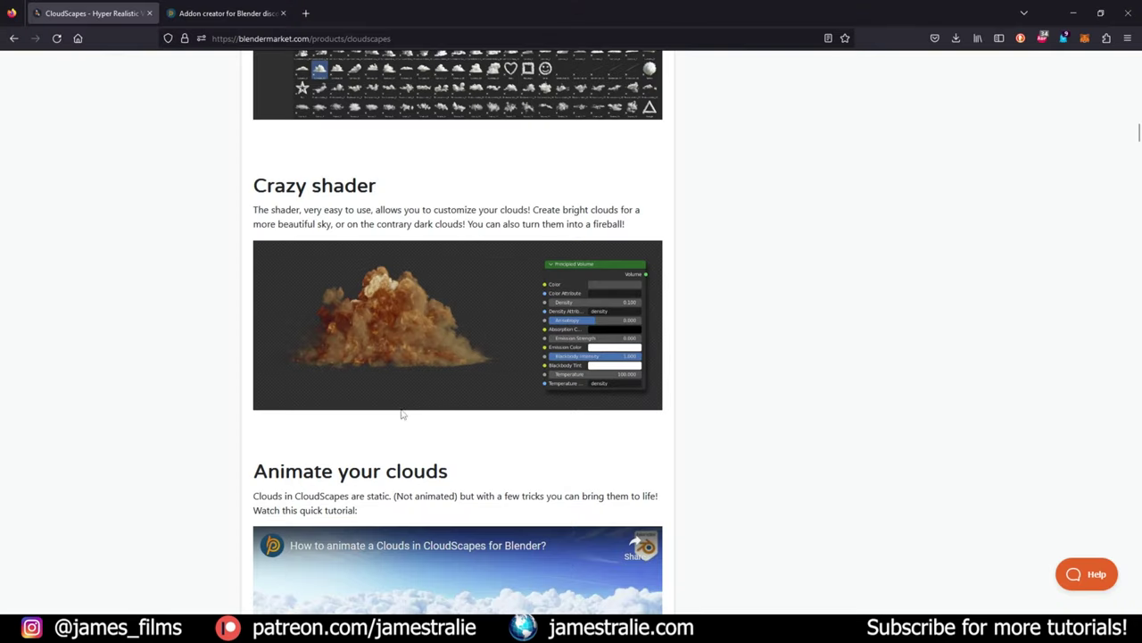
scroll(411, 440, up, 3)
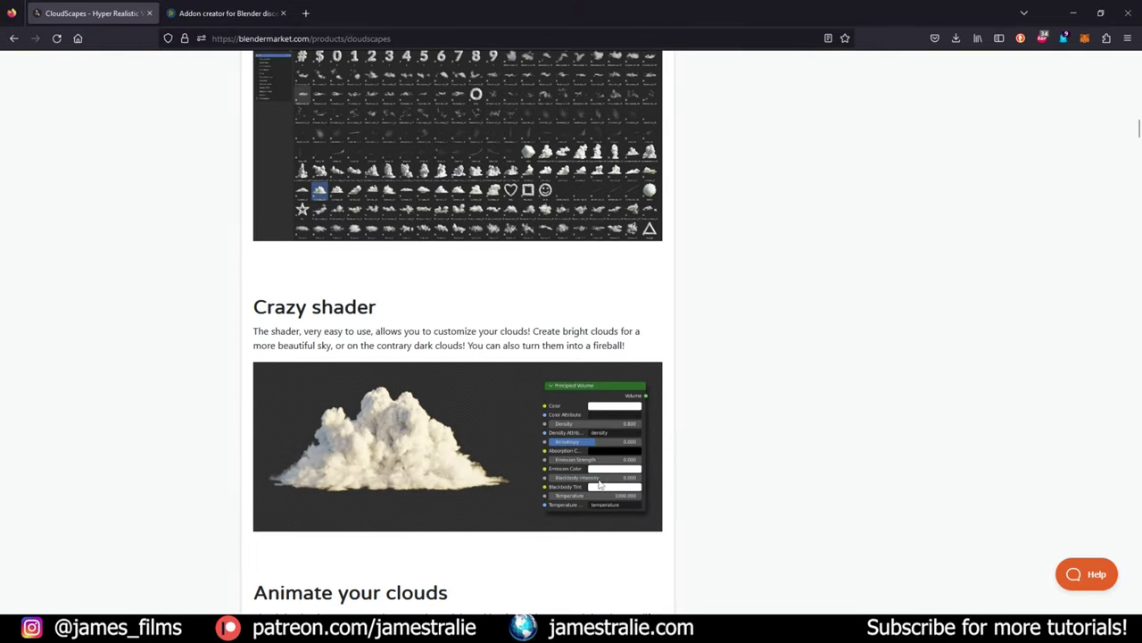
scroll(582, 473, down, 1)
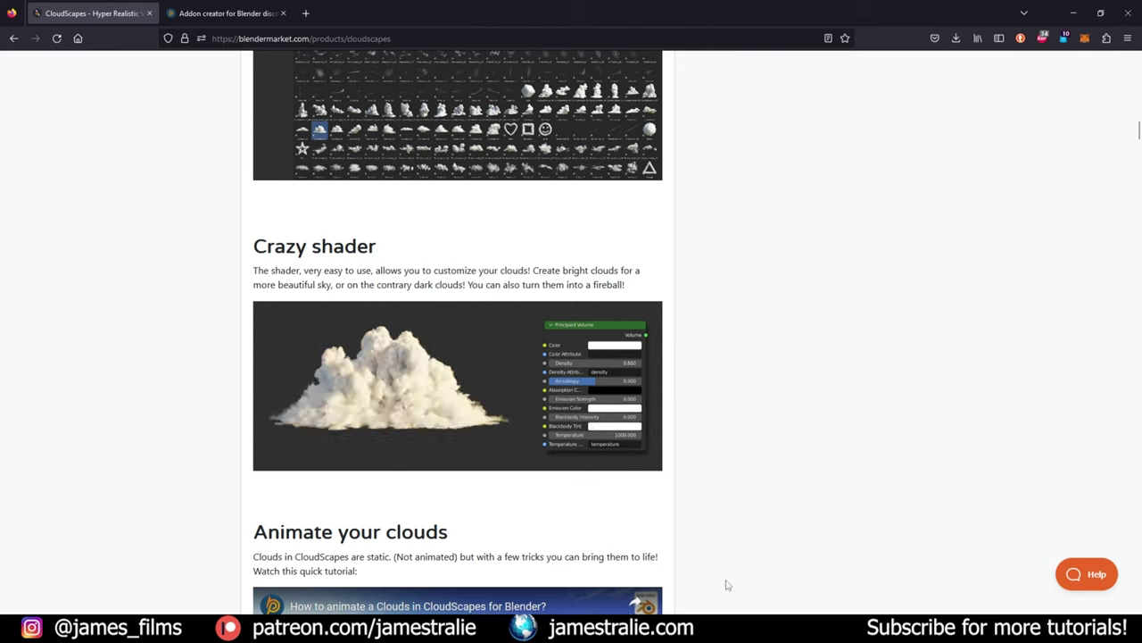
mouse_move(750, 629)
click(689, 571)
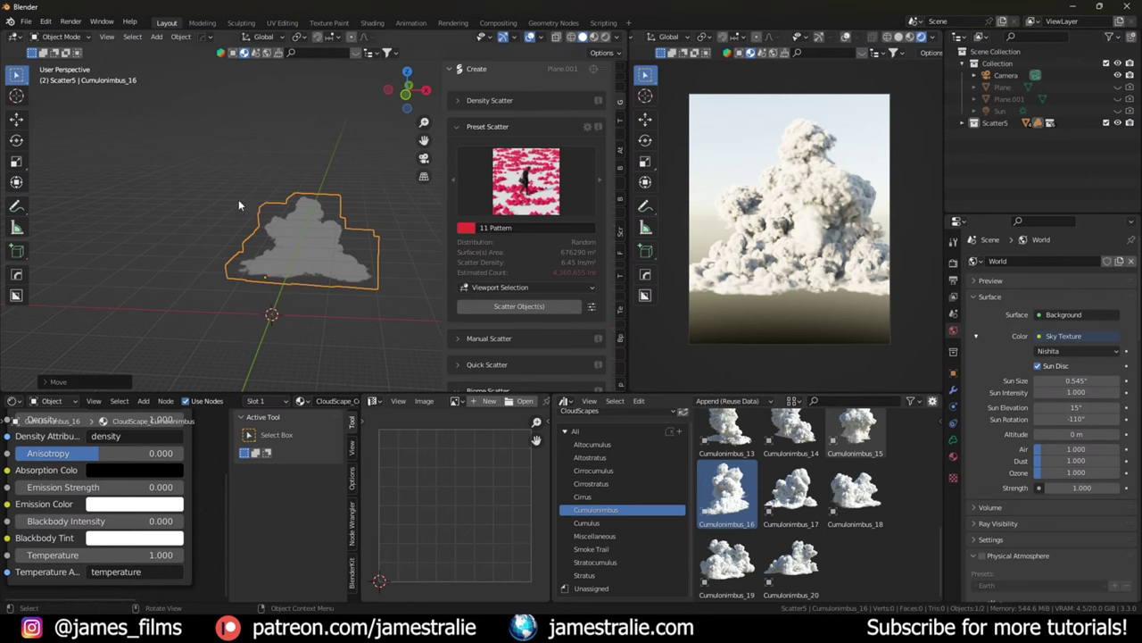
Step: Check the cloud volume's grid name and set the shader's Temperature Attribute to density
click(955, 440)
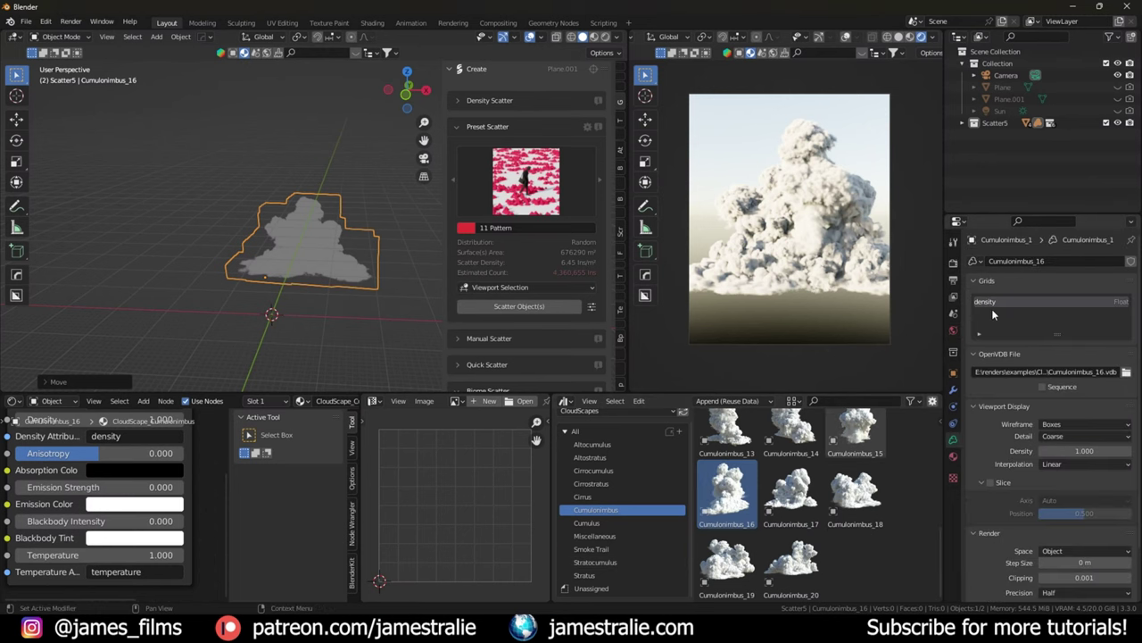
click(134, 571)
text(density)
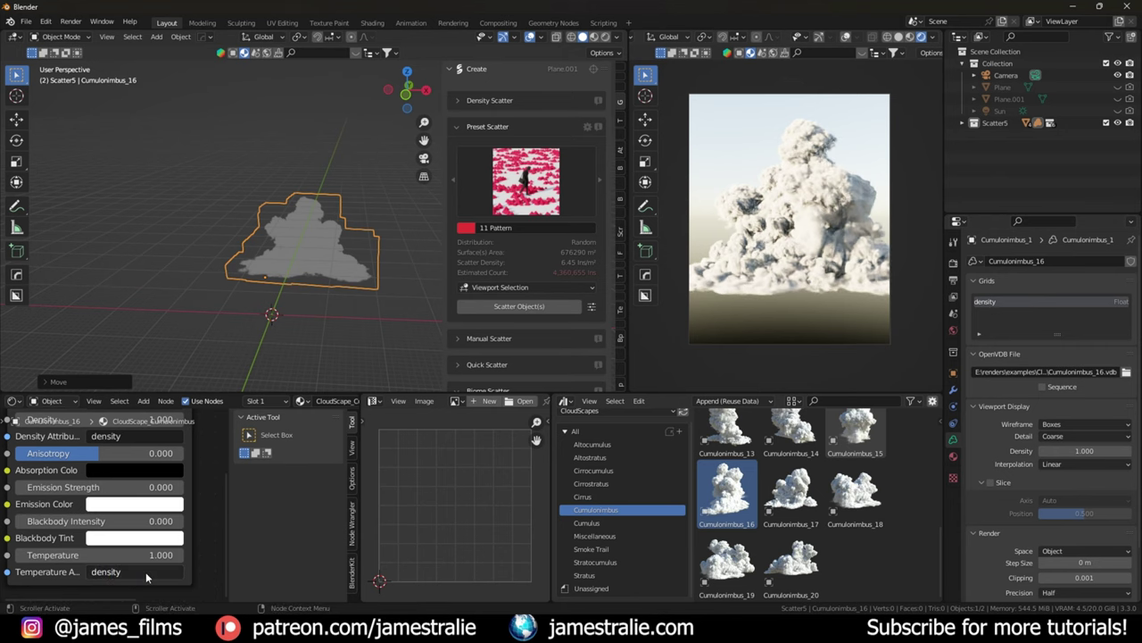
key(Return)
Step: Set the Blackbody Intensity to 1 and try Temperature values of 25000 and 10000
drag(141, 496, 194, 496)
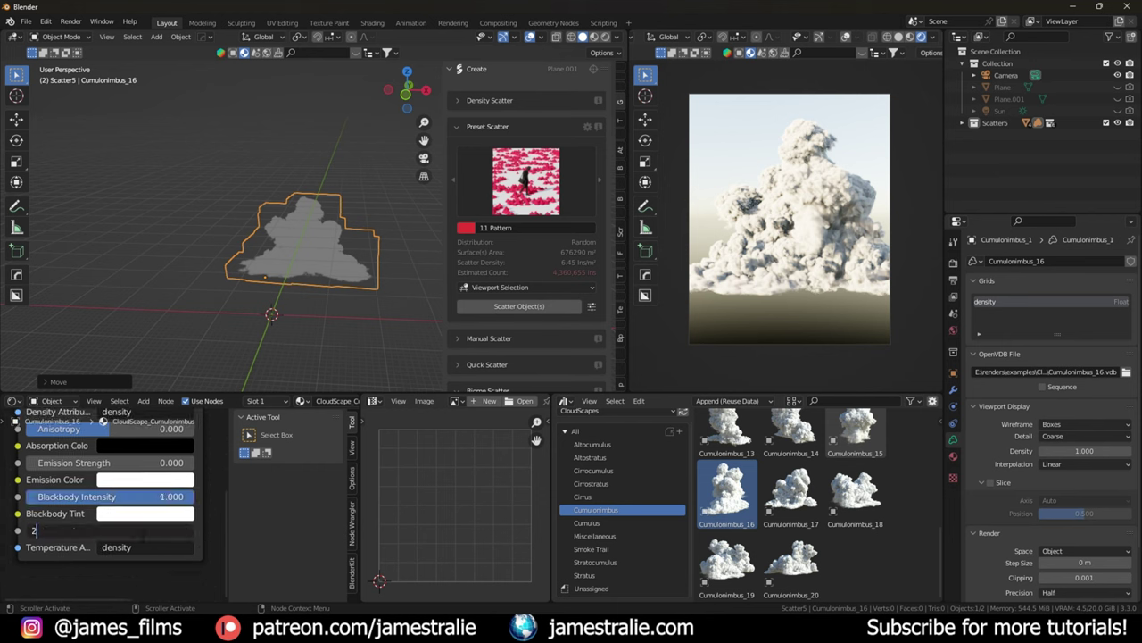
key(Escape)
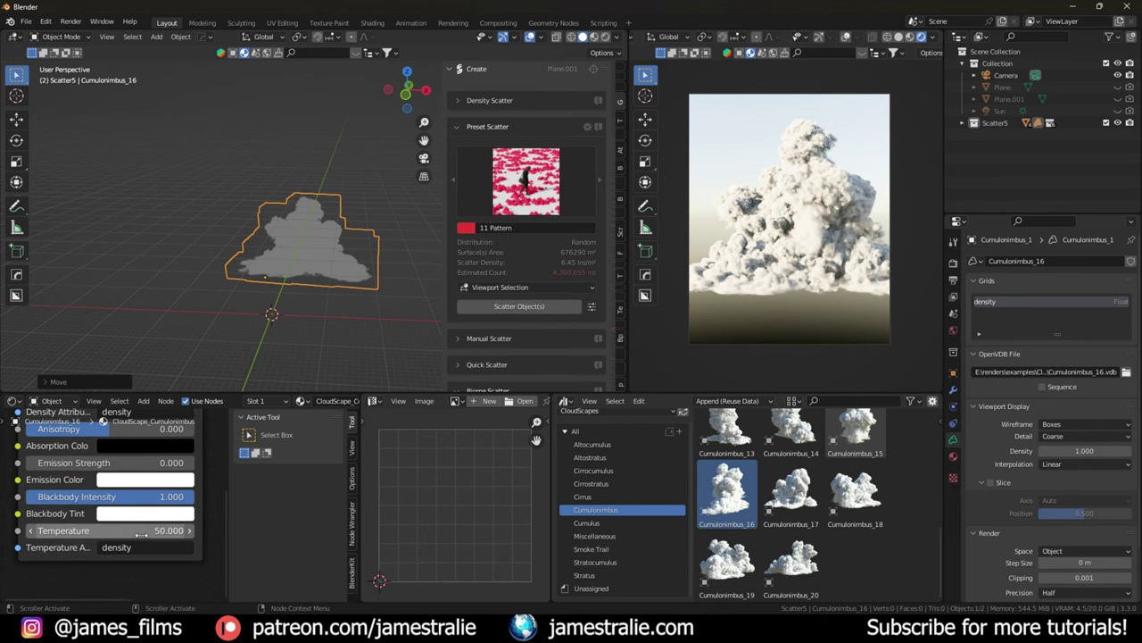
click(141, 530)
text(25000)
key(Return)
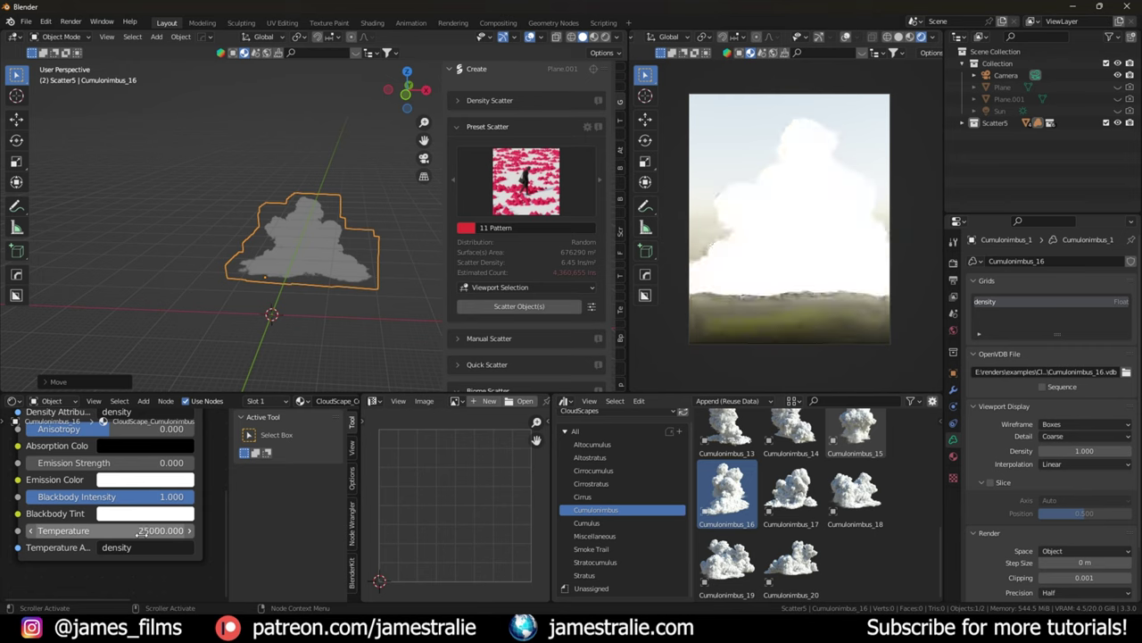
click(141, 530)
text(1)
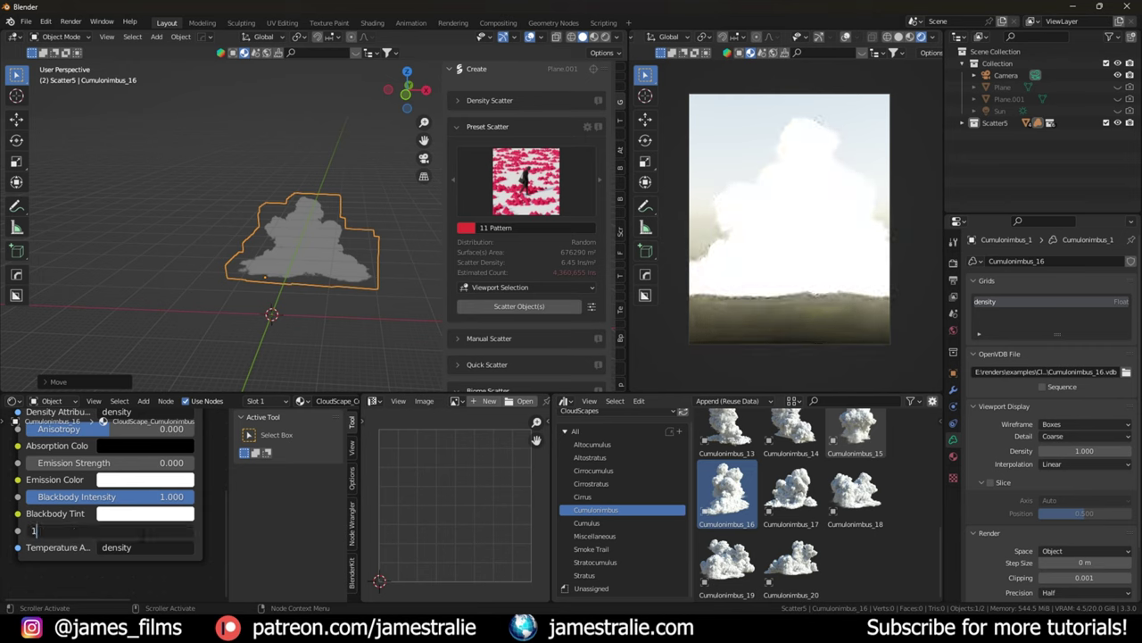
text(0000)
key(Return)
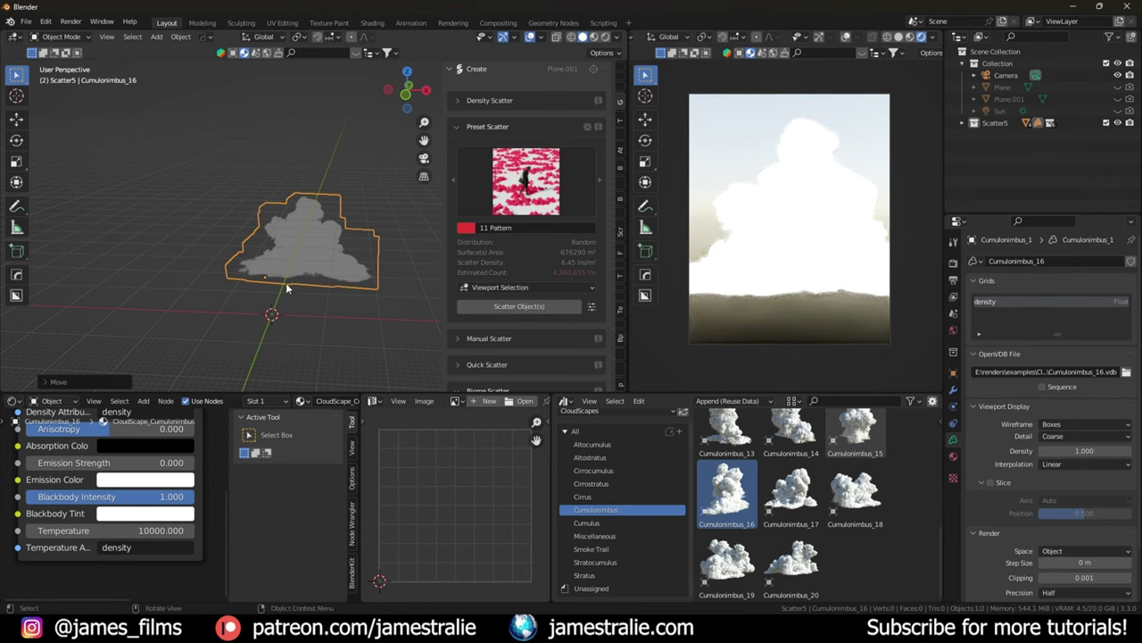
Step: Scale the Cumulonimbus_16 cloud down to about 0.41 and reposition it in the camera frame
middle_drag(286, 282, 326, 284)
key(s)
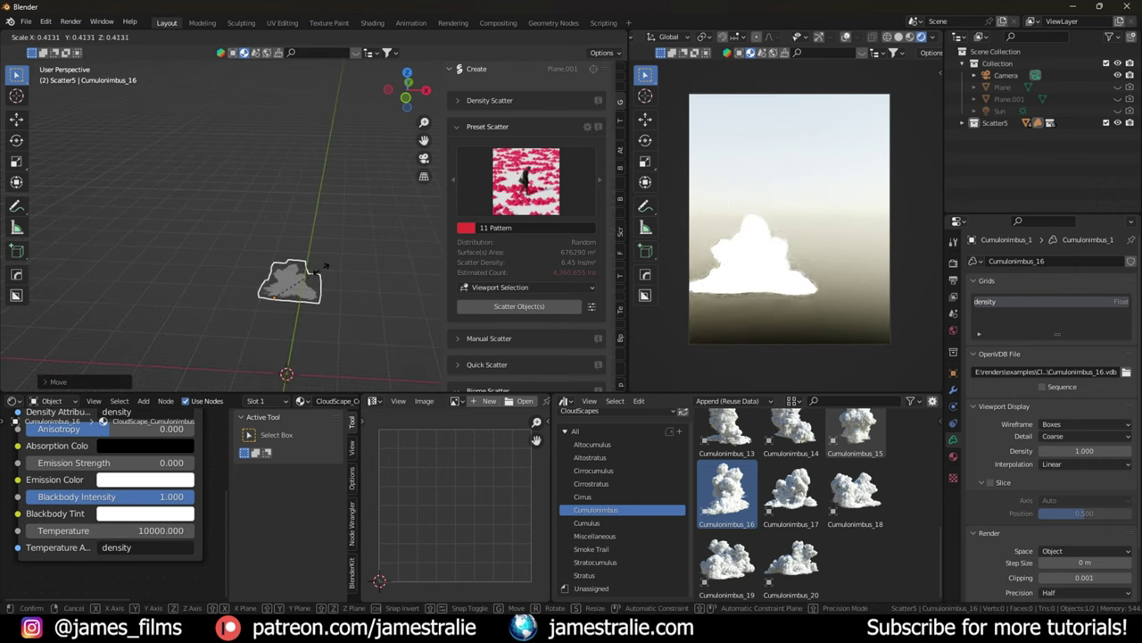
click(322, 270)
key(g)
click(251, 408)
key(g)
click(204, 486)
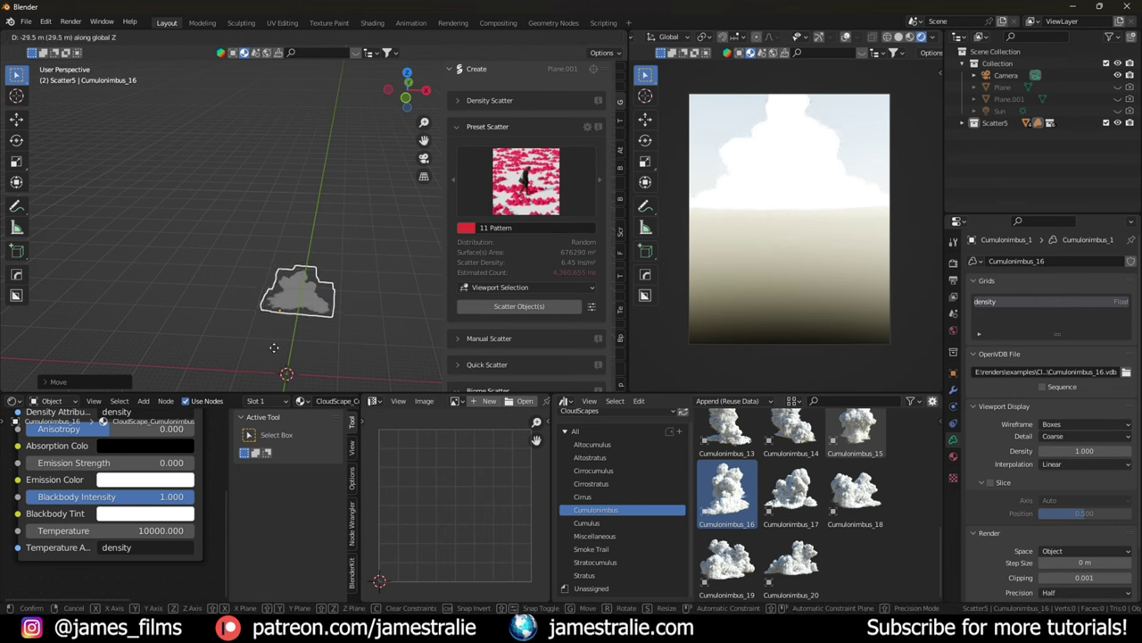
Step: Lower the Blackbody Intensity to 0.05 and try Temperature values of 20 and 2000
middle_drag(203, 486, 195, 524)
drag(176, 536, 34, 533)
middle_drag(98, 562, 125, 561)
click(132, 565)
text(2)
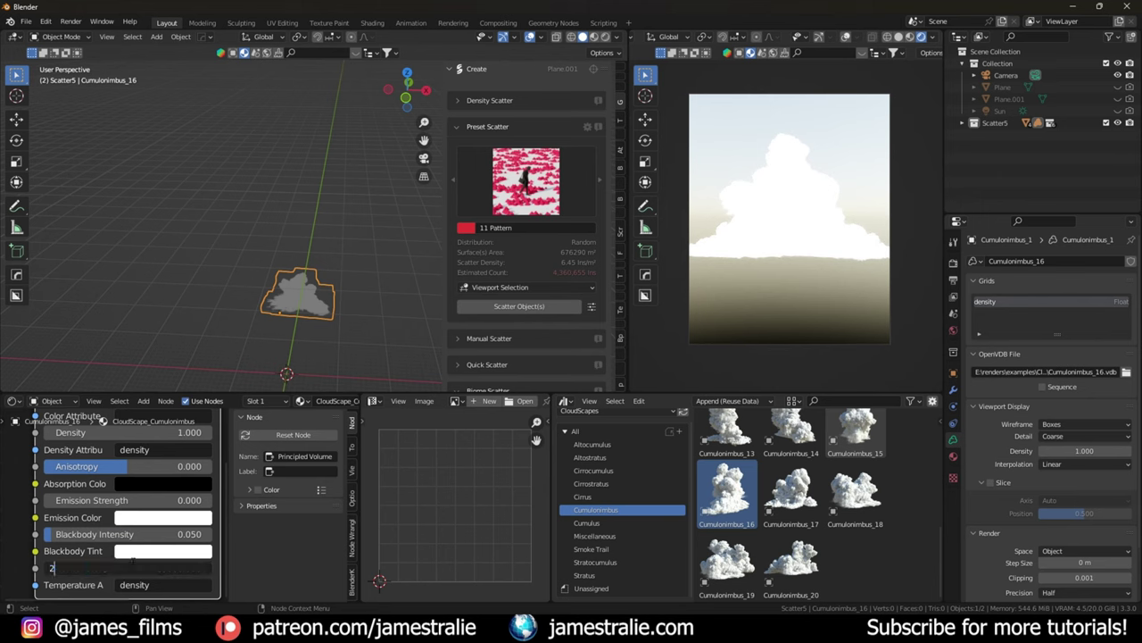
text(0)
key(Return)
drag(141, 565, 184, 568)
click(125, 567)
text(20)
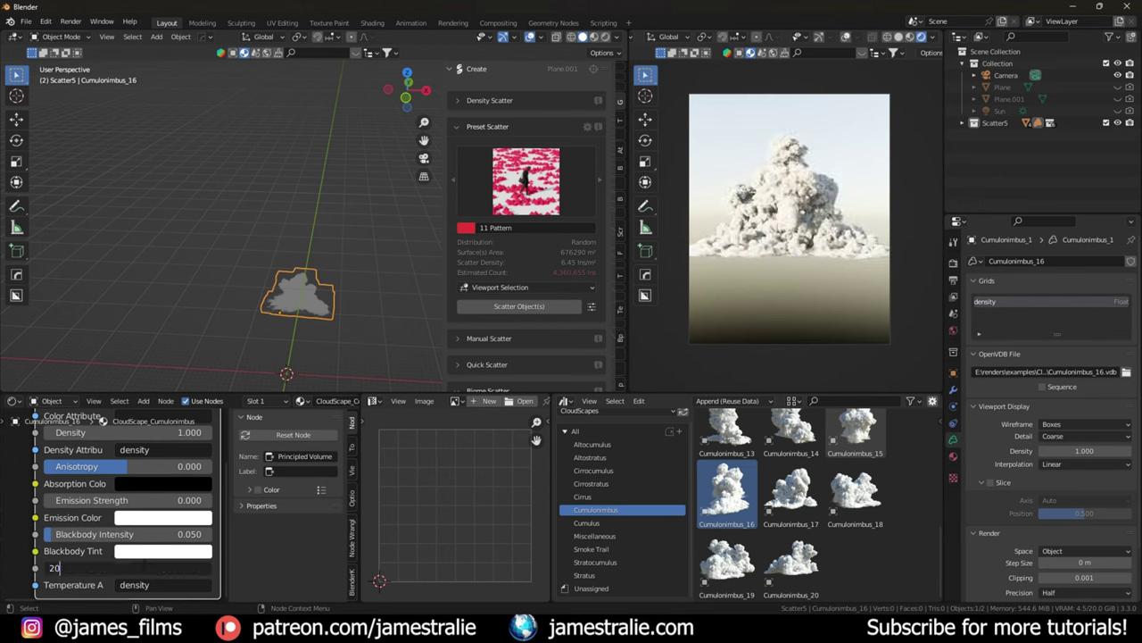
text(00)
key(Return)
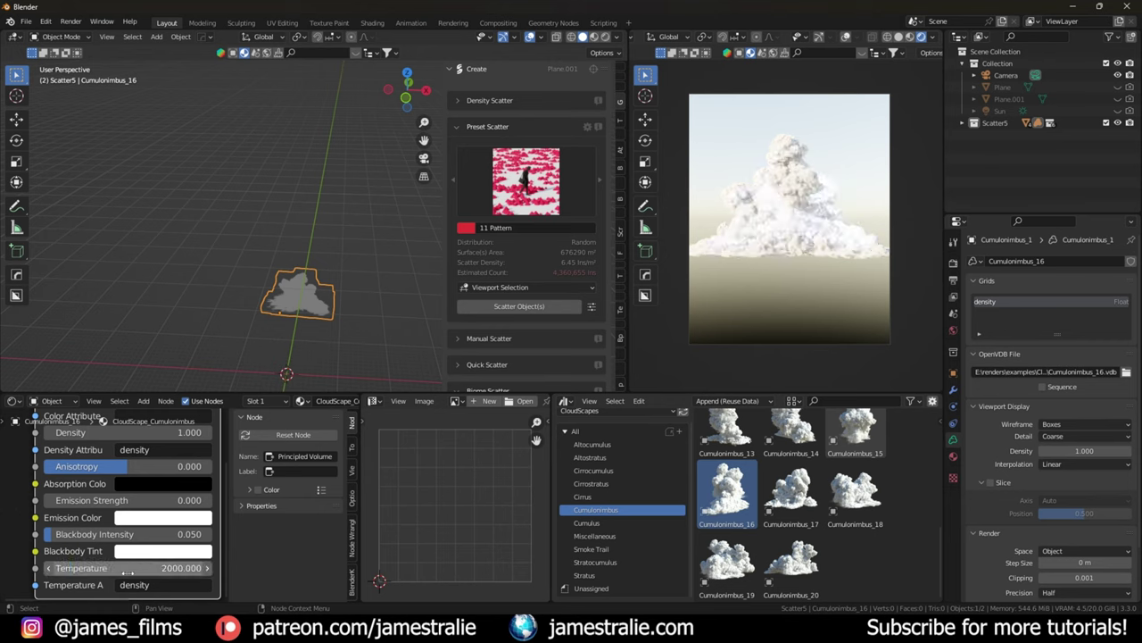
Step: Test the cloud shader's Temperature at 20000 and at 150000 in the rendered camera view
scroll(769, 218, up, 3)
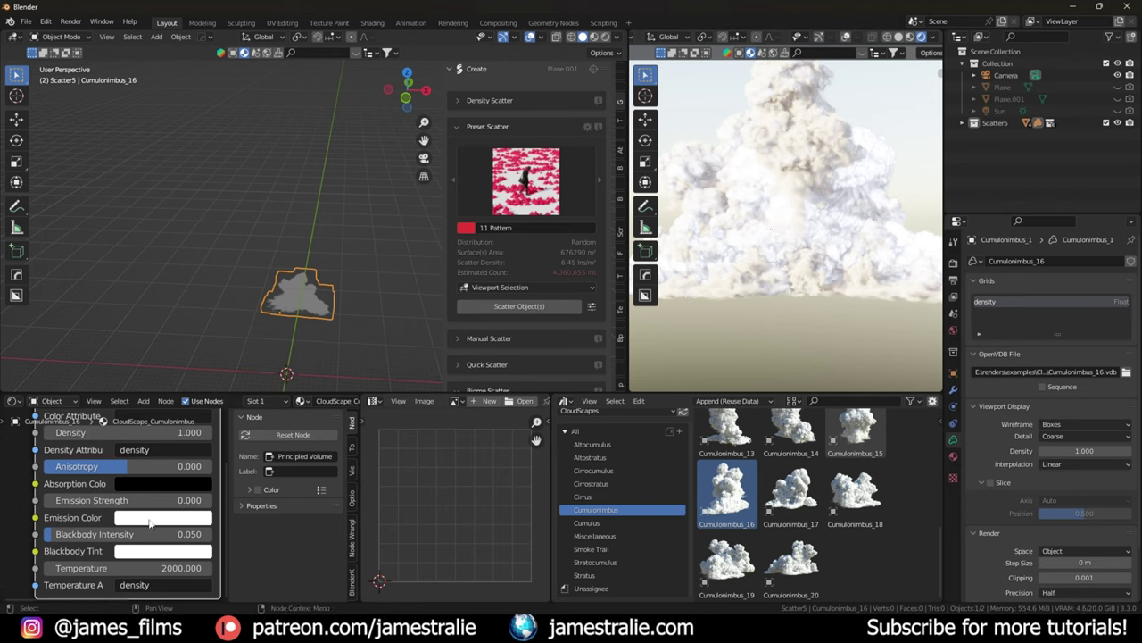
click(134, 566)
text(2000)
key(Return)
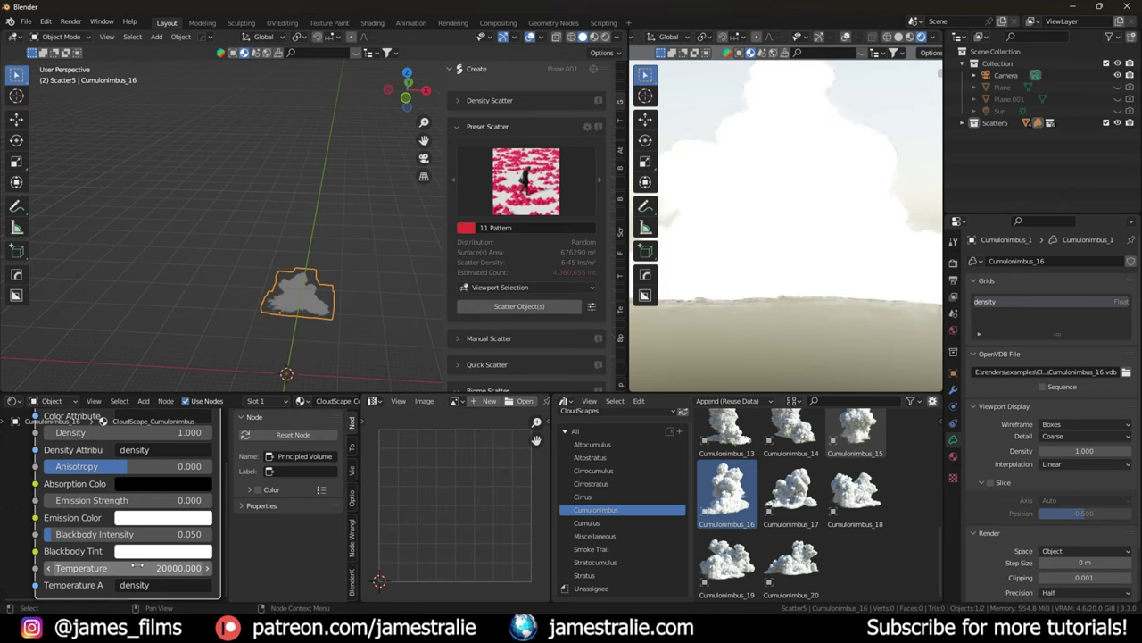
click(134, 567)
text(1)
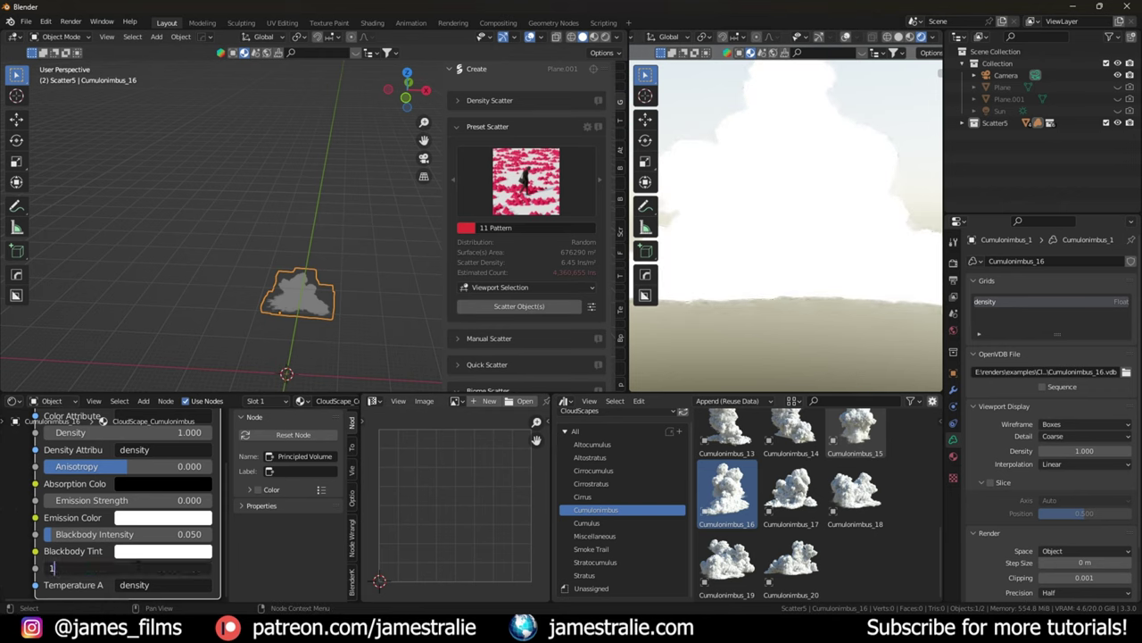
text(50000)
key(Return)
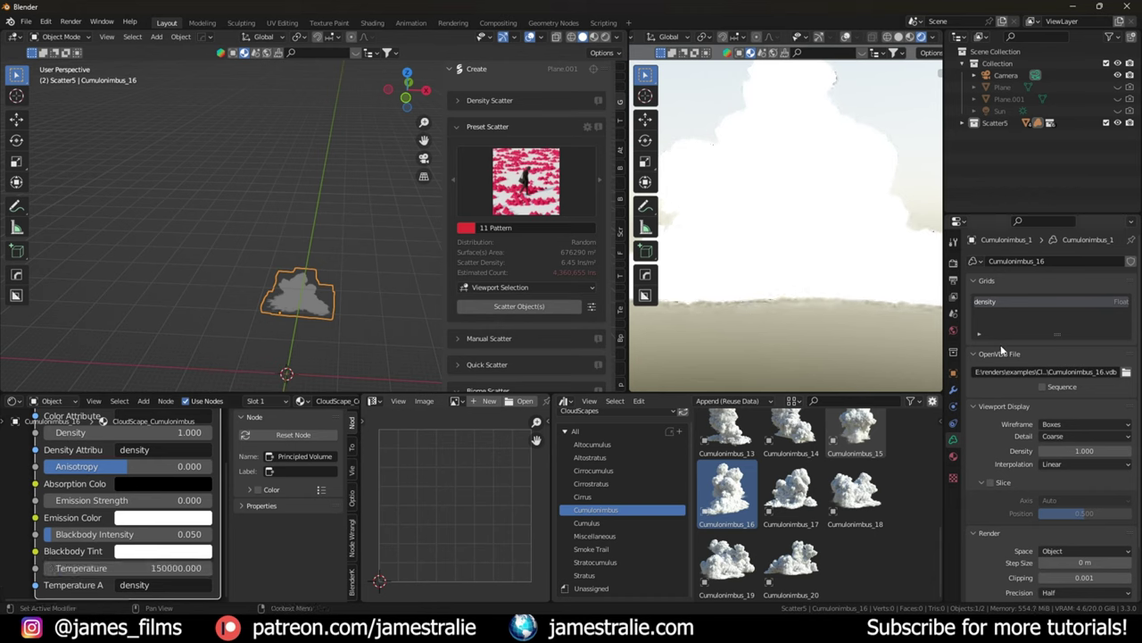
Step: Remove the Sky Texture from the world background color
click(953, 330)
click(1041, 336)
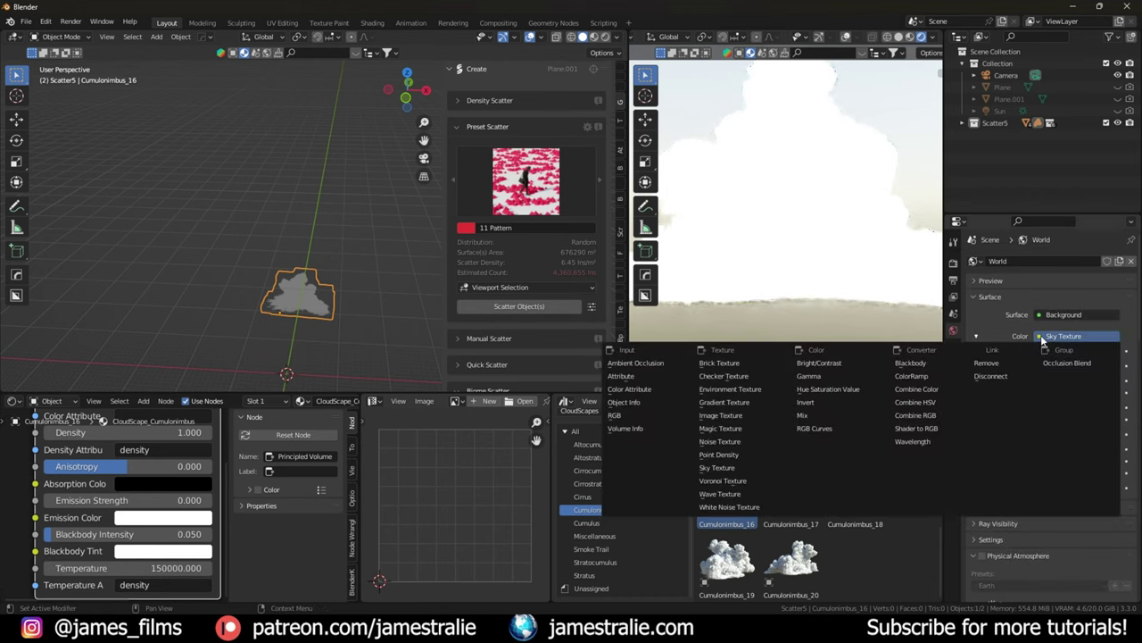
click(996, 363)
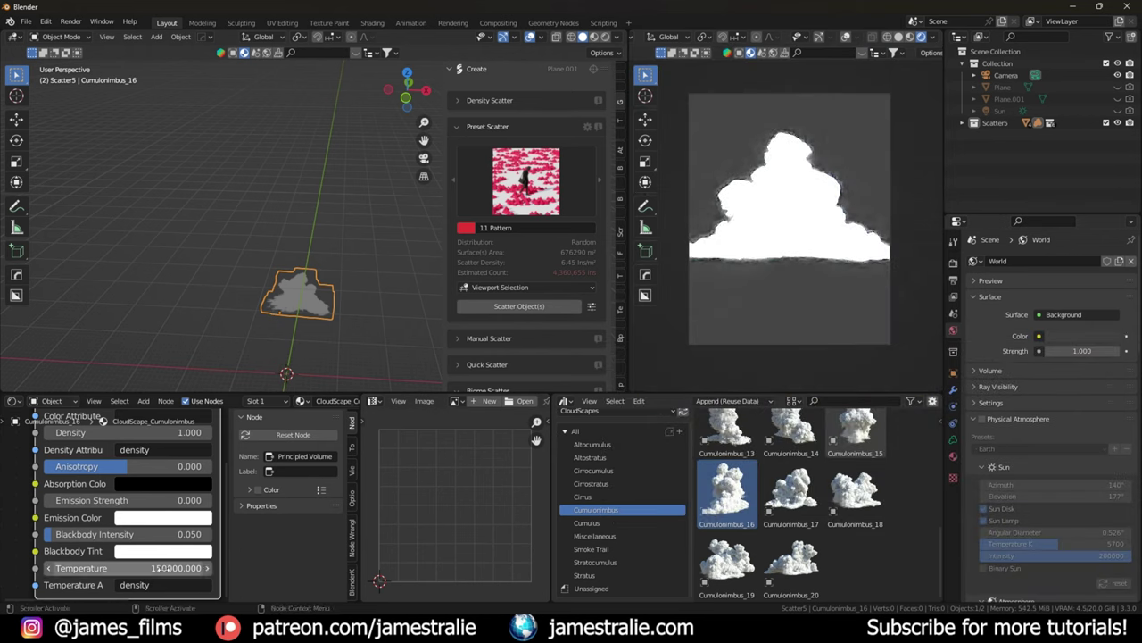
Step: Set the Blackbody Intensity to 0, the Temperature Attribute to temperature, and the Temperature to about 215
drag(151, 533, 107, 533)
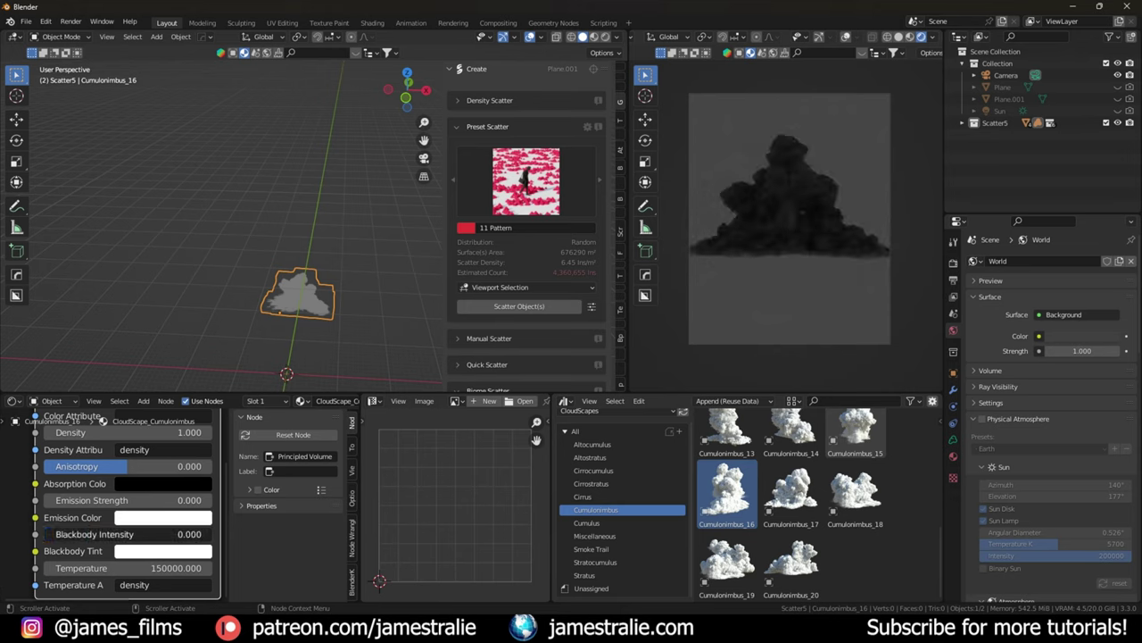
drag(134, 534, 116, 534)
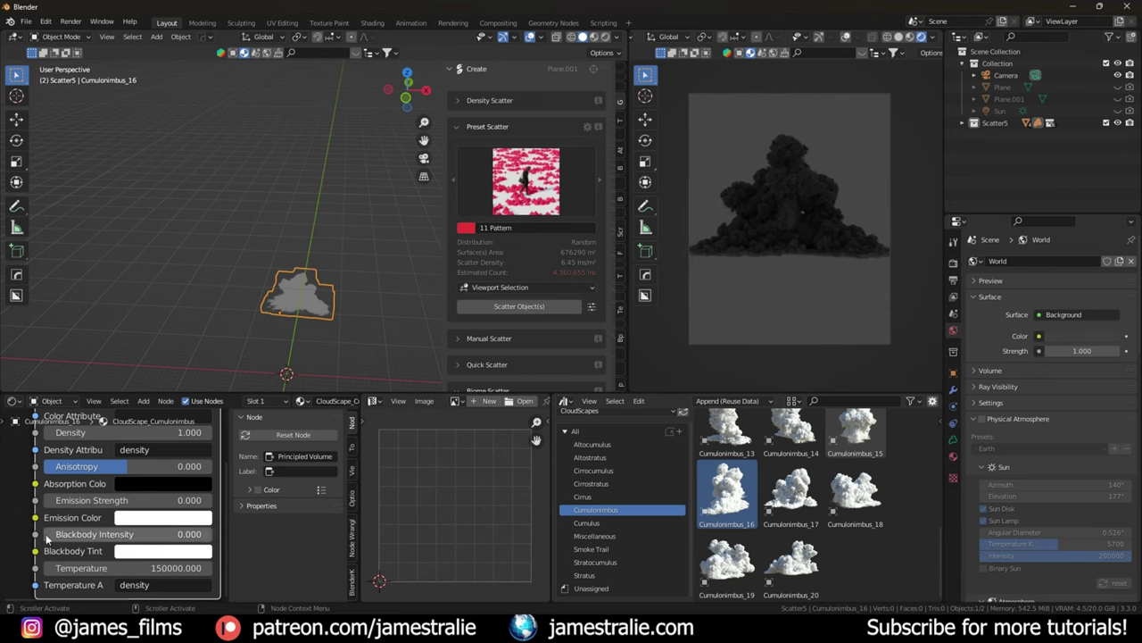
click(122, 568)
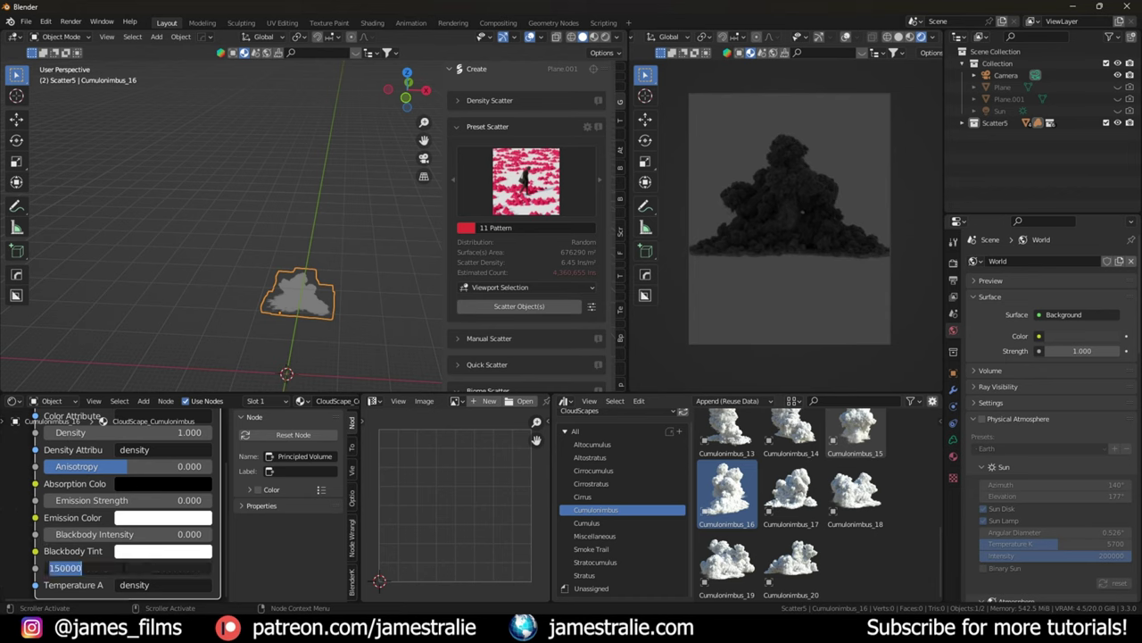
text(10)
key(Return)
click(139, 584)
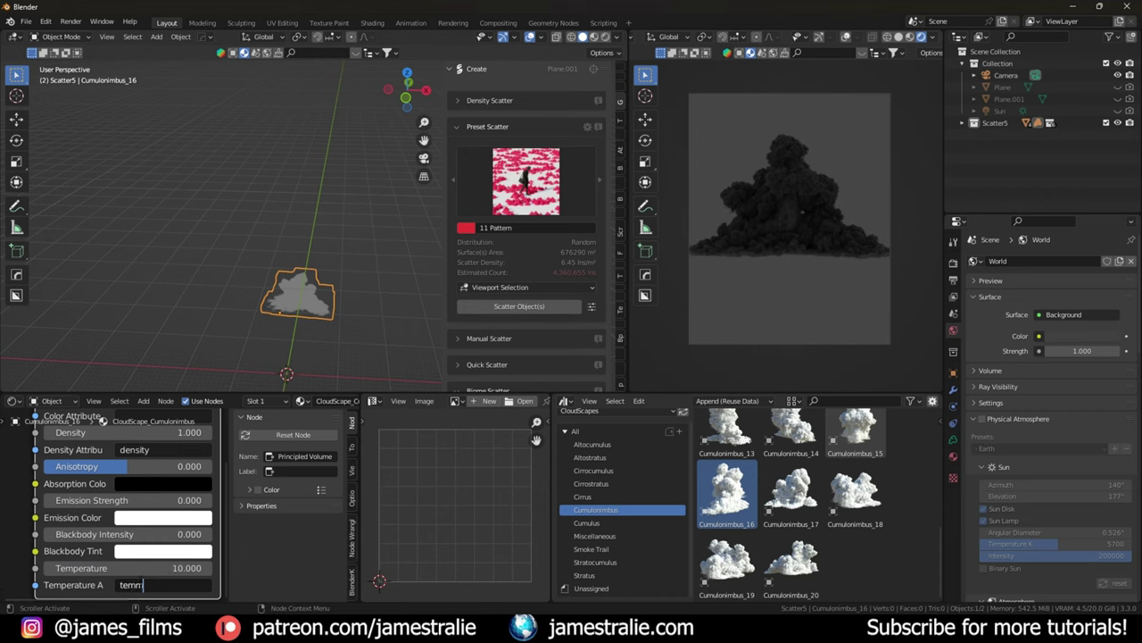
key(Return)
drag(126, 568, 187, 567)
drag(82, 568, 142, 568)
Step: Delete the Cumulonimbus_16 cloud from the scene
middle_drag(286, 304, 300, 265)
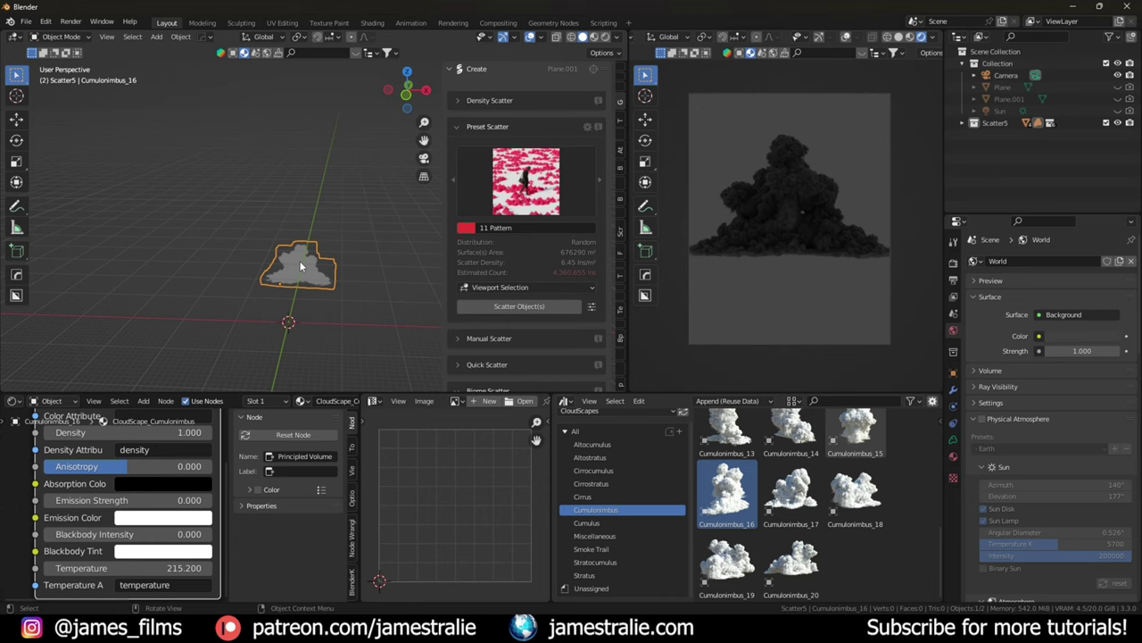
scroll(332, 250, up, 4)
shift+middle_drag(334, 247, 333, 202)
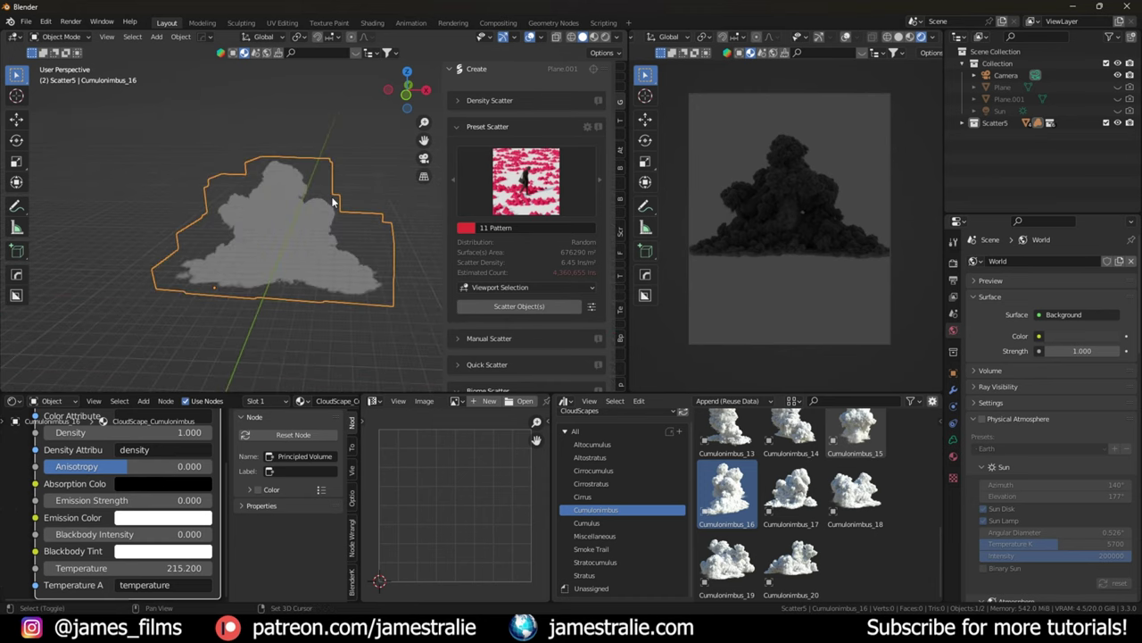
key(x)
click(281, 190)
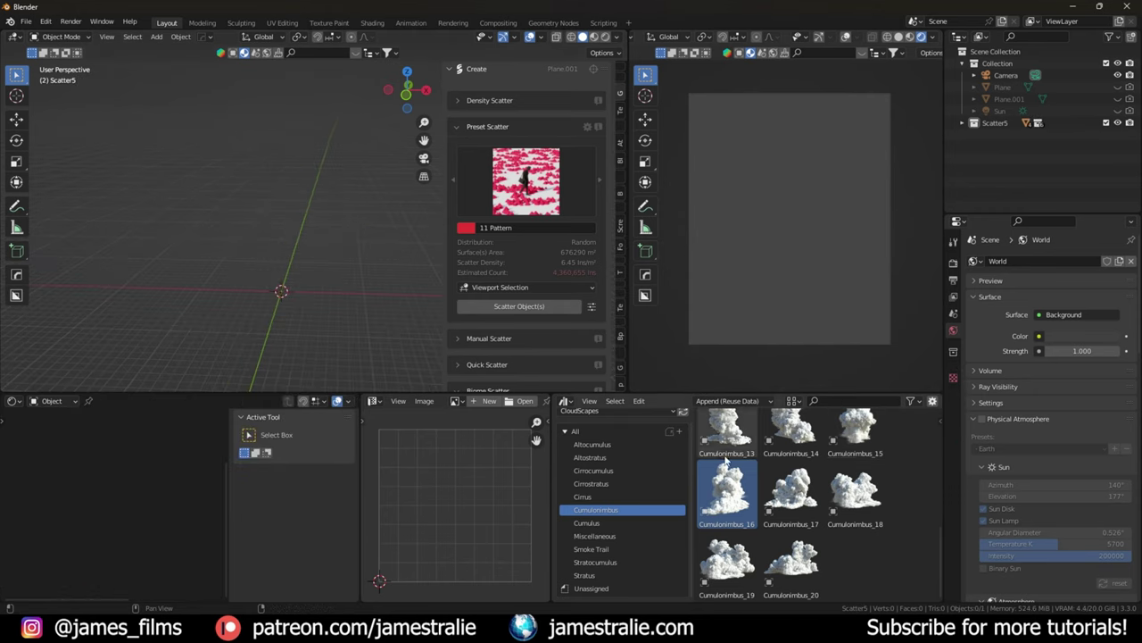
Step: Add the Cumulus_10 asset from the Cumulus catalog near the origin and rotate it 90° about the X axis
click(626, 523)
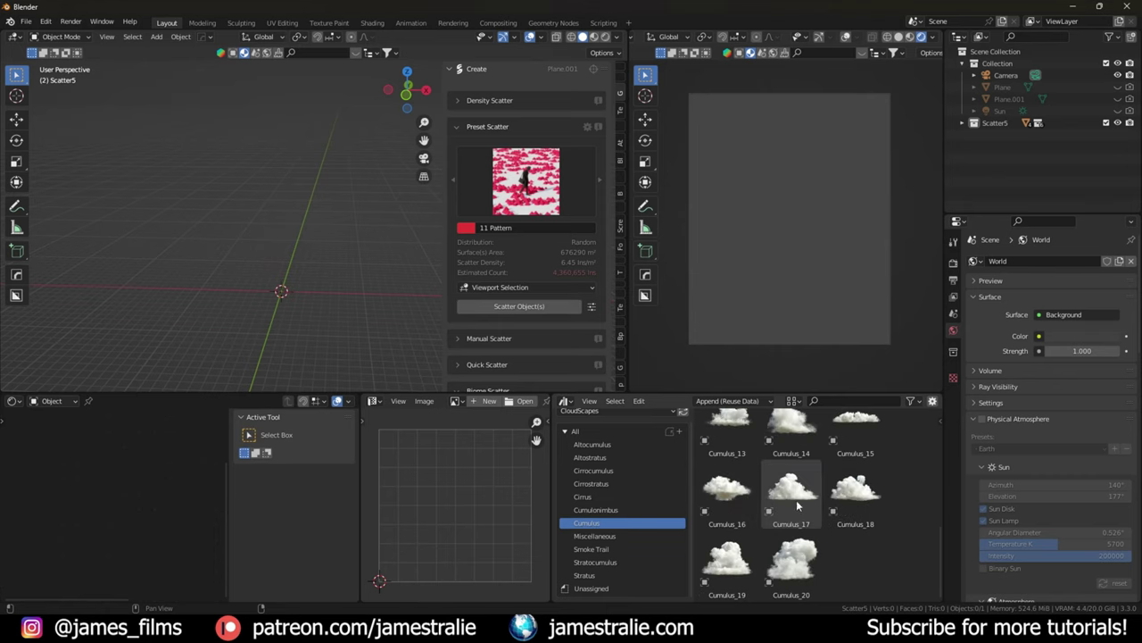
scroll(811, 515, up, 3)
scroll(811, 515, up, 2)
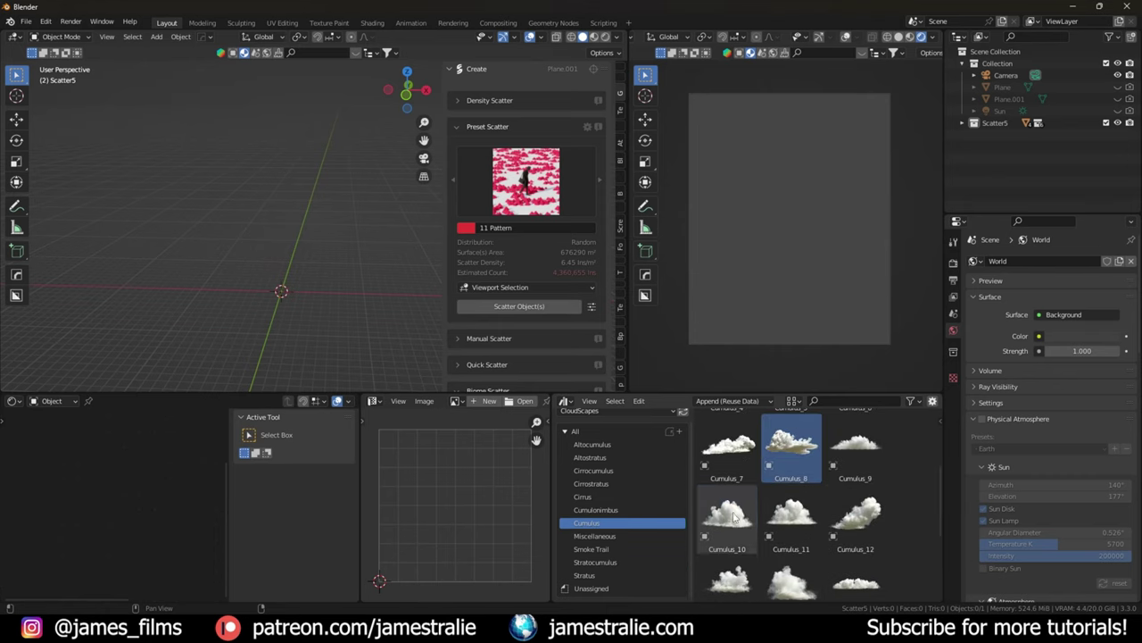
drag(728, 514, 305, 288)
key(r)
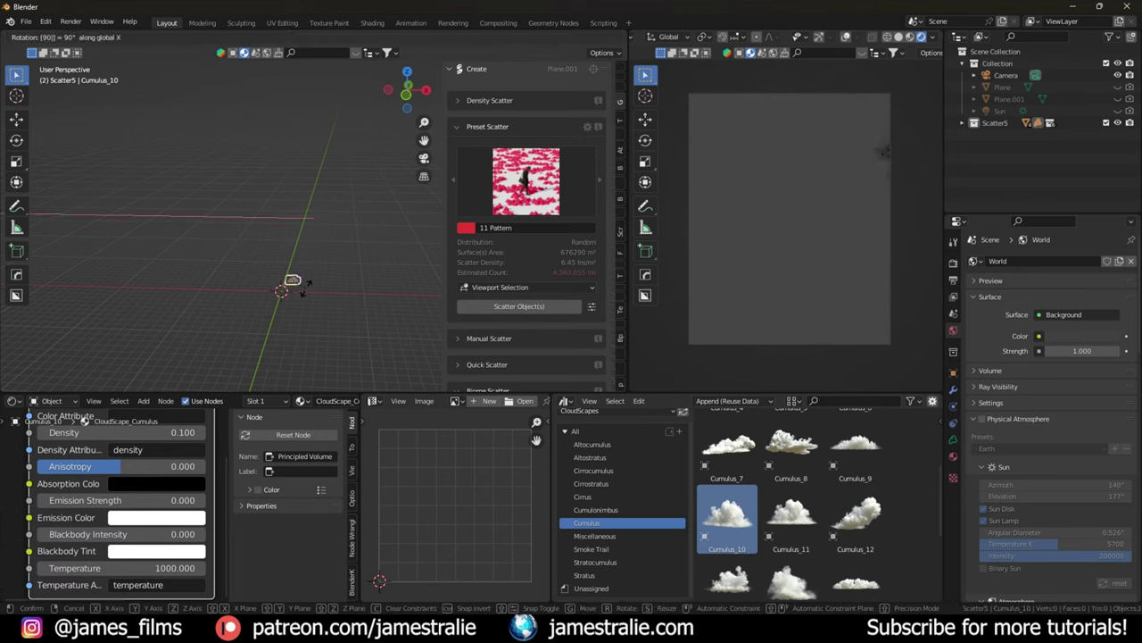
key(Return)
Step: Enlarge the Cumulus_10 cloud and move it horizontally into the middle of the camera frame
key(s)
click(392, 297)
key(g)
key(z)
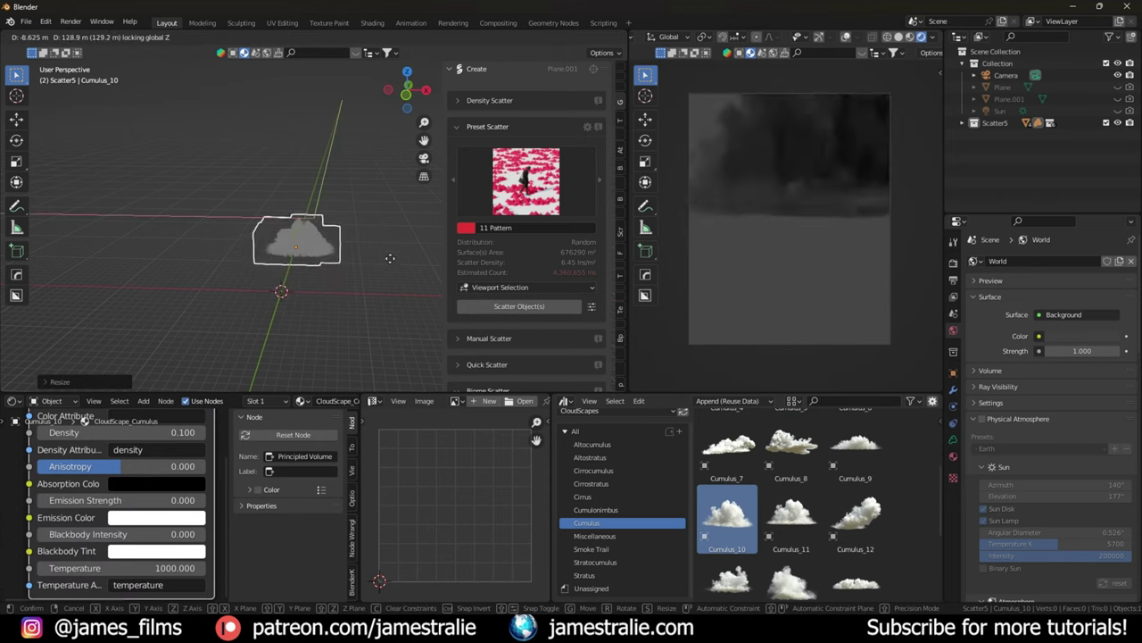
click(391, 258)
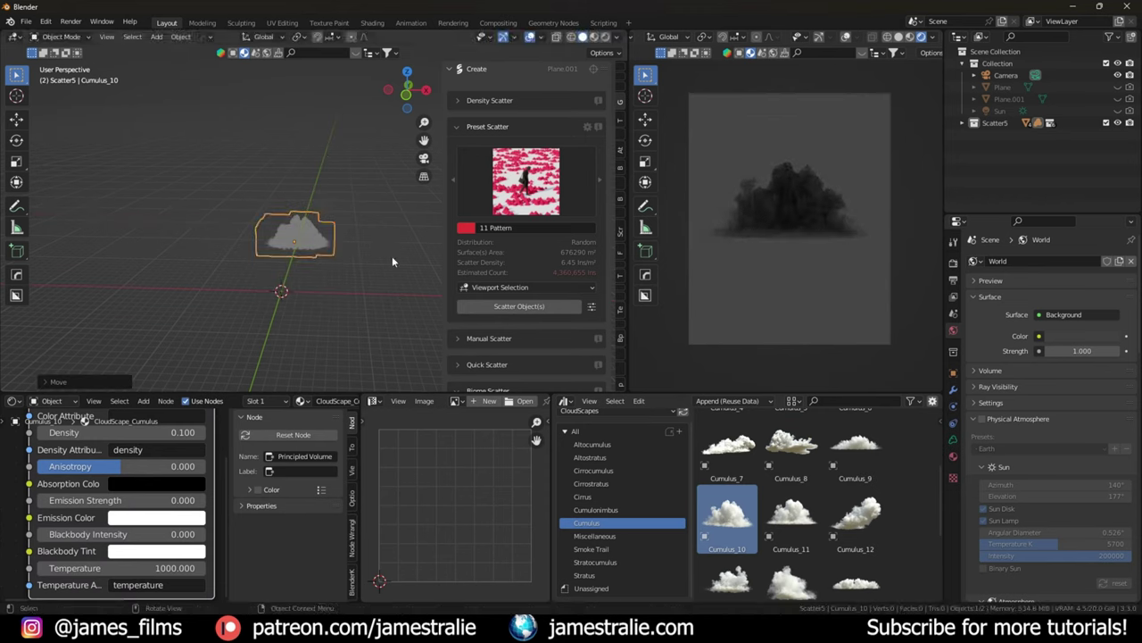
Step: Add the Cumulus_6 asset from the Cumulus catalog near the Cumulus_10 cloud and rotate it upright
scroll(888, 532, up, 4)
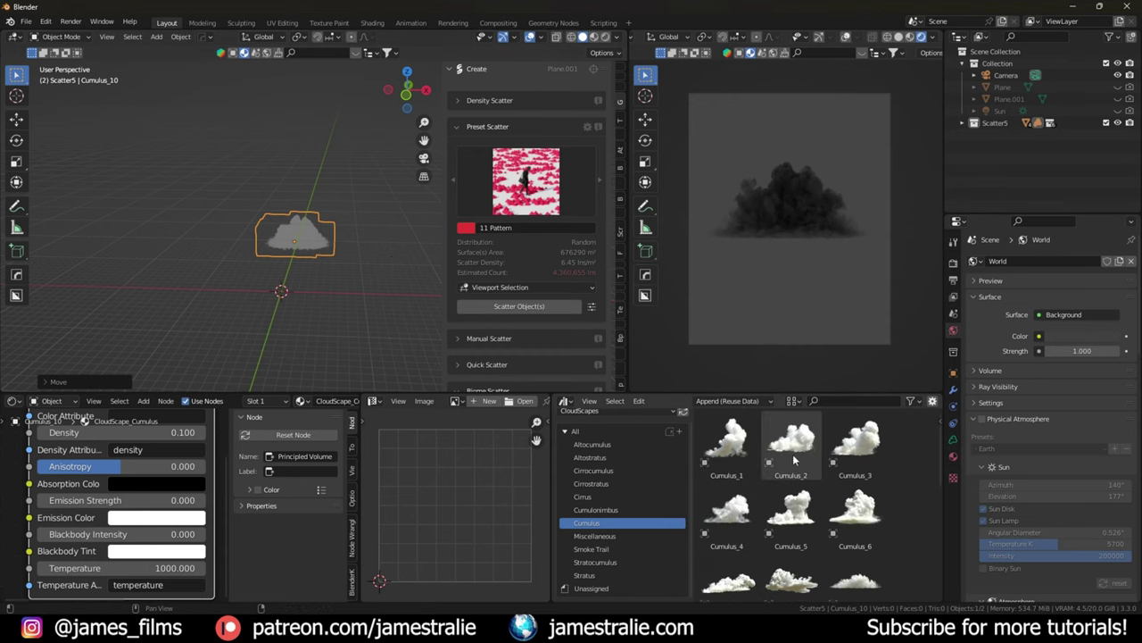
drag(852, 514, 325, 264)
key(r)
key(Return)
Step: Enlarge the Cumulus_6 cloud and move it horizontally to behind and left of Cumulus_10
key(s)
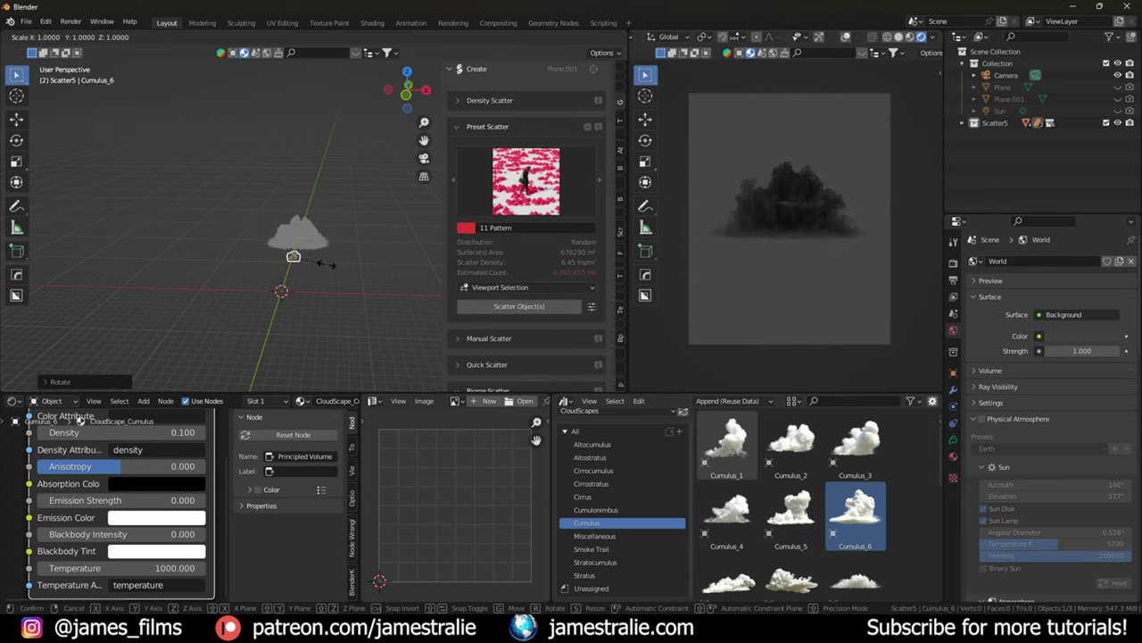
key(Return)
key(g)
key(shift+z)
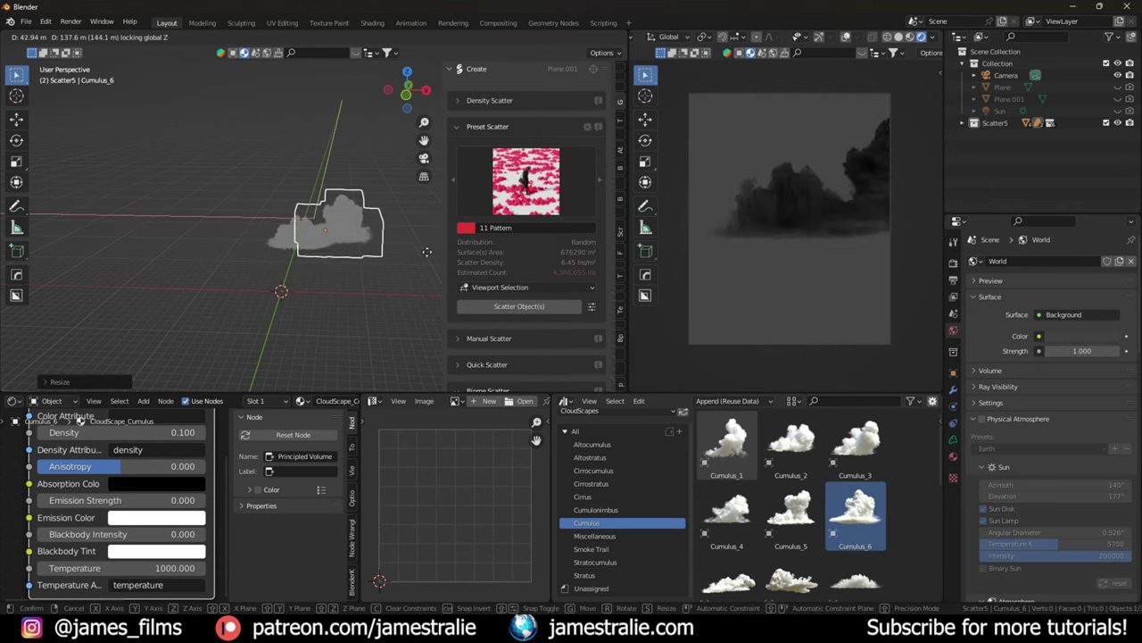
key(Return)
Step: Turn the Cumulus_6 cloud about its vertical axis
key(r)
key(shift+z)
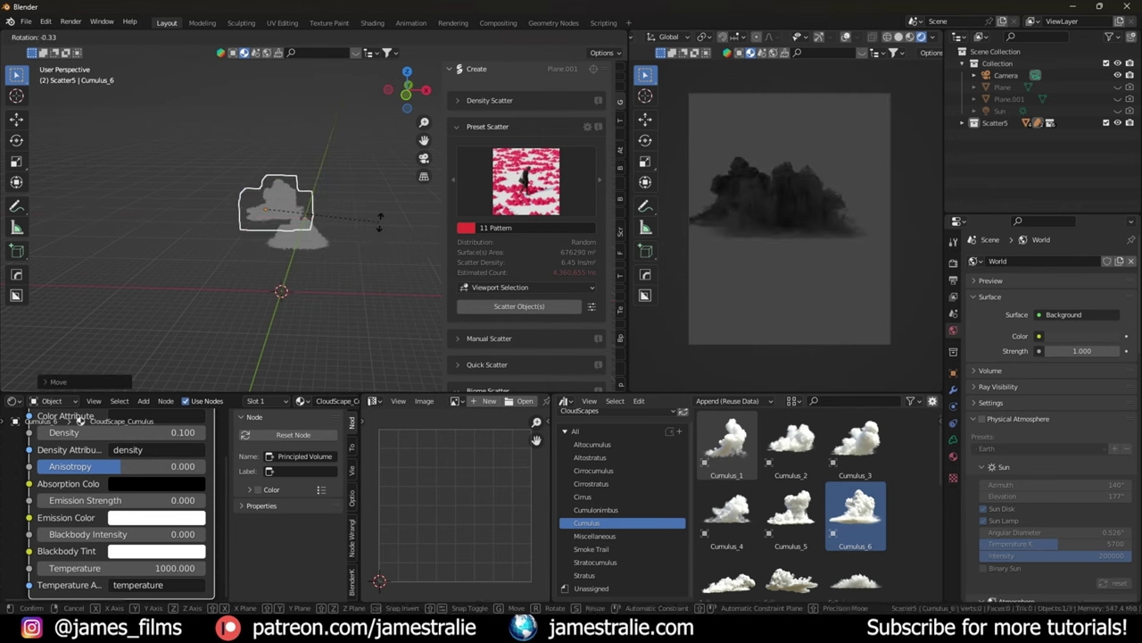
key(Escape)
key(r)
key(Escape)
Step: Lower both cumulus clouds together and shift them horizontally toward the camera
key(shift+d)
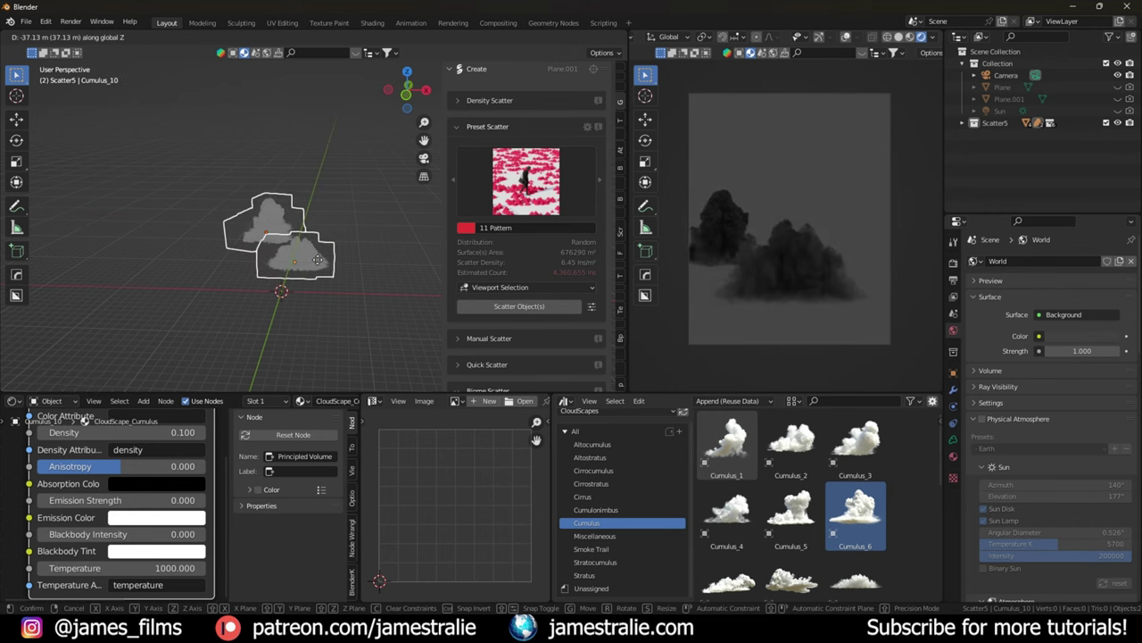
key(shift+z)
click(325, 269)
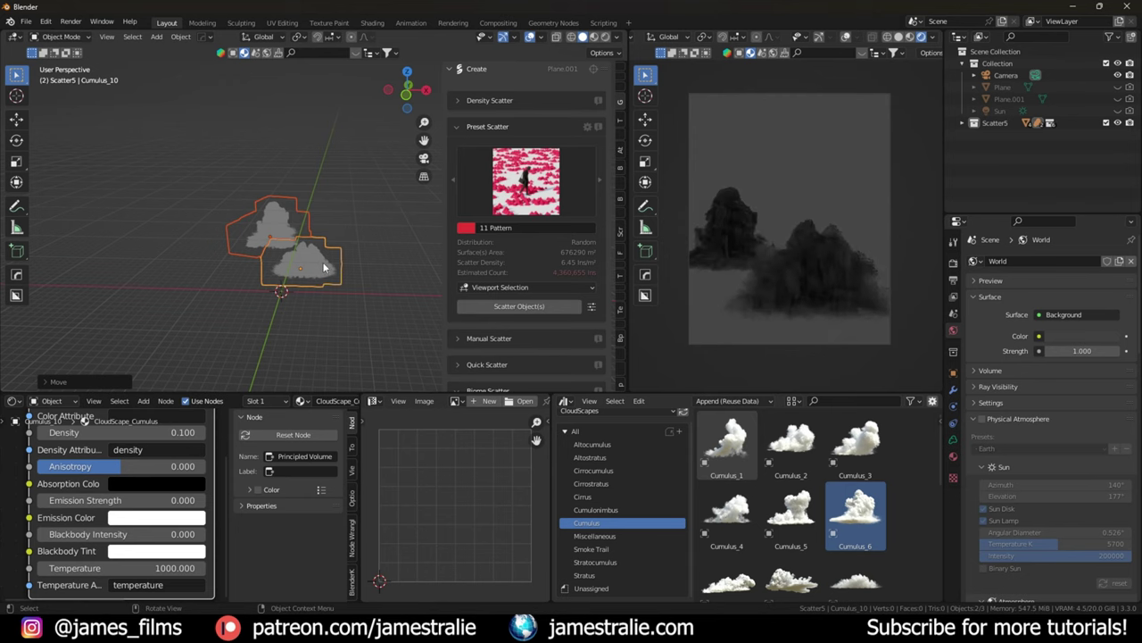
Step: Add a point light between the two clouds and move it horizontally beside the rear Cumulus_6 cloud
key(shift+s)
key(shift+a)
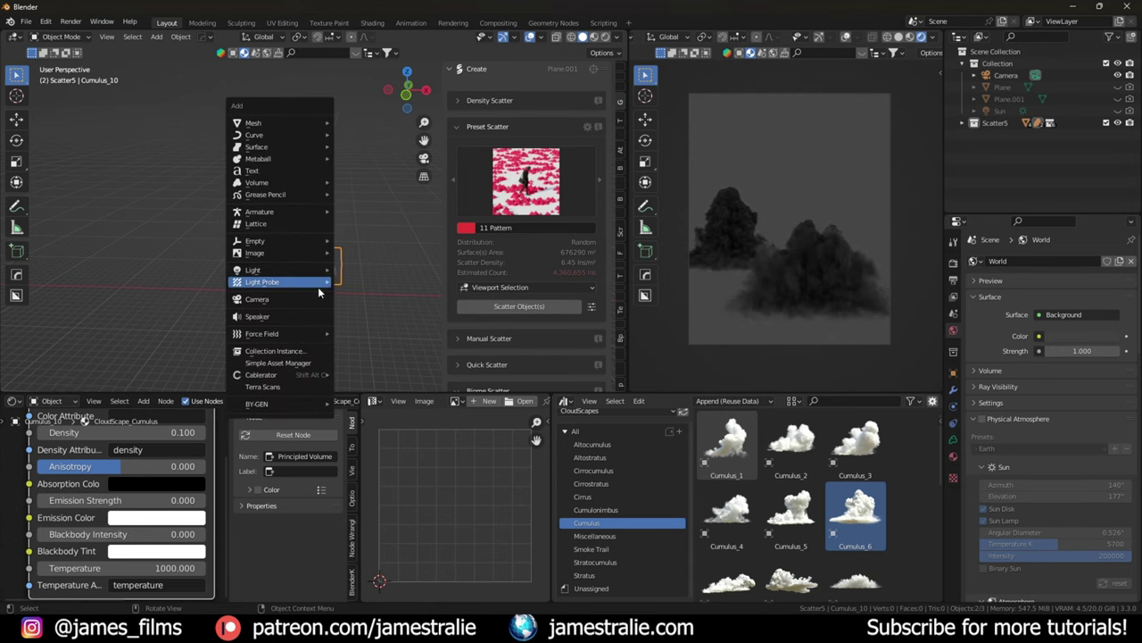
mouse_move(314, 270)
click(352, 273)
scroll(323, 295, up, 5)
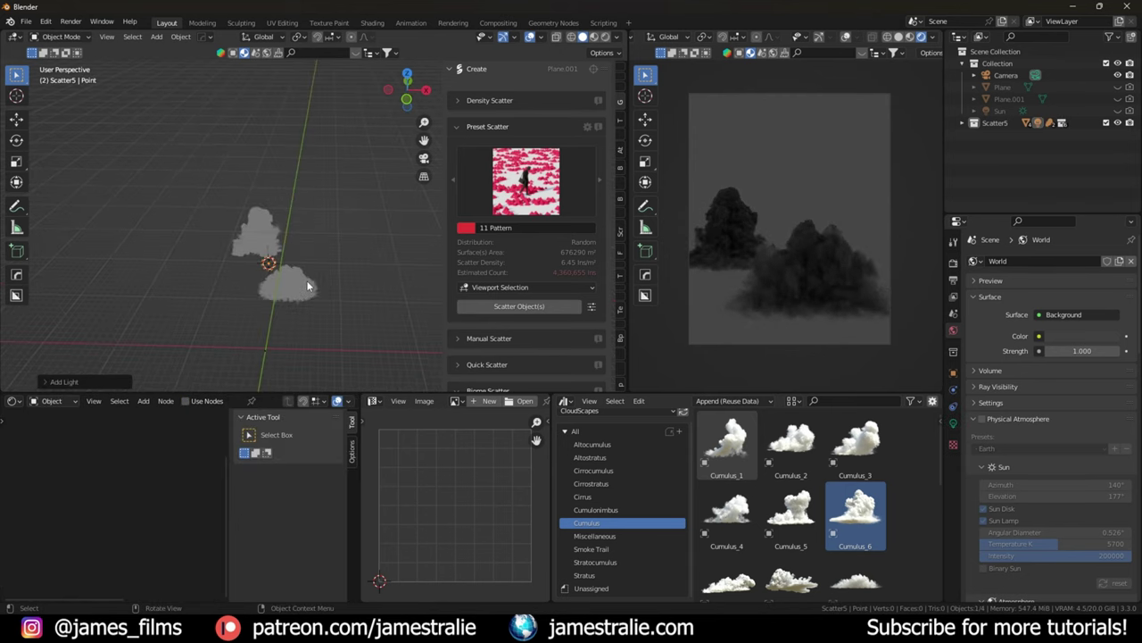
shift+middle_drag(307, 278, 305, 269)
key(g)
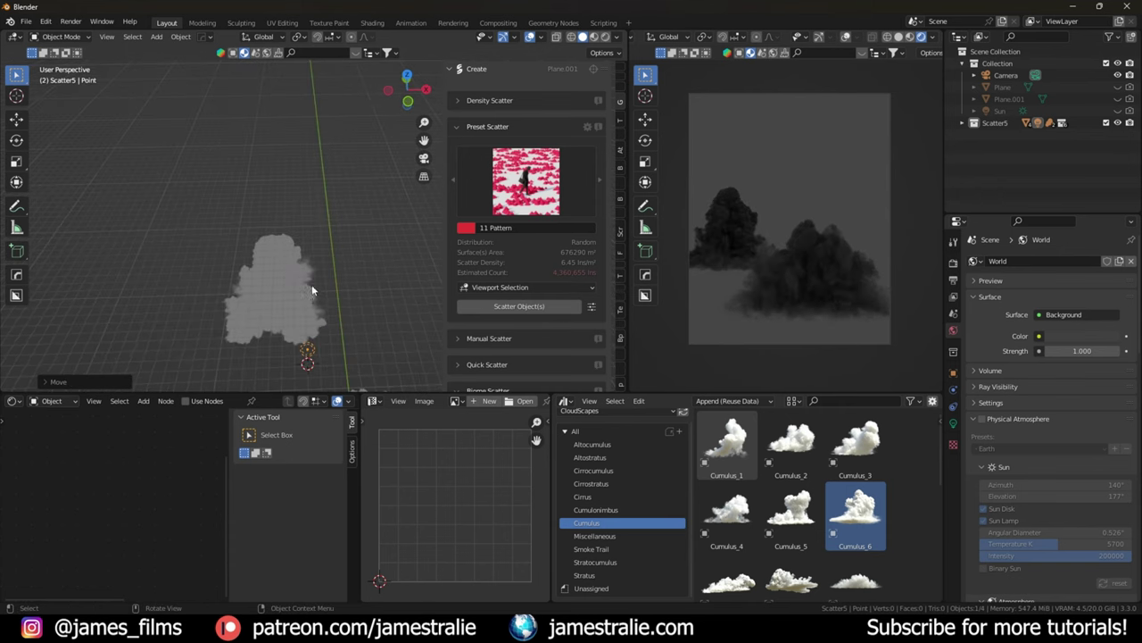
key(shift+z)
click(331, 311)
Step: Set the point light's power to 25000 W and its radius to 5 m
click(953, 423)
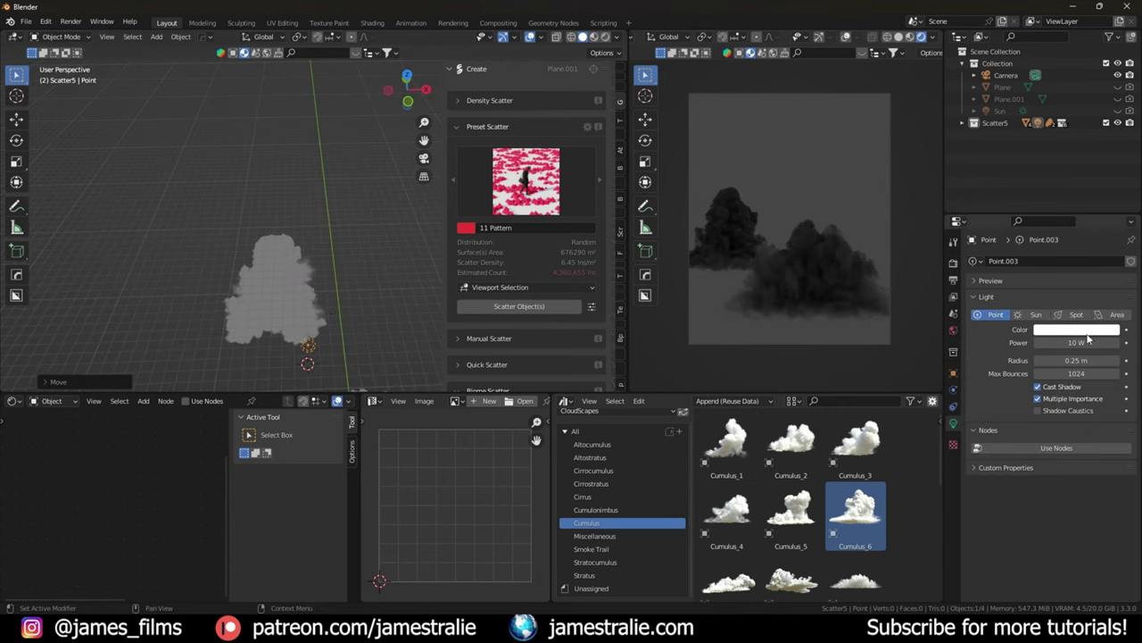
click(1079, 343)
text(25000)
key(Return)
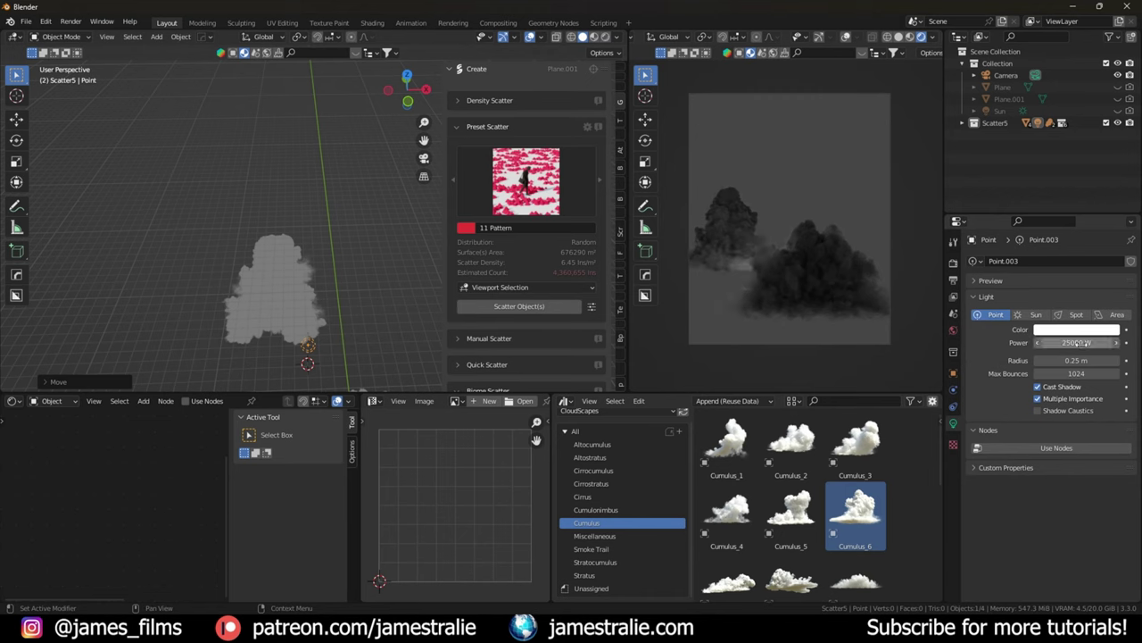
click(1080, 359)
text(5)
key(Return)
Step: Raise the point light about 42 m and set its power to 1000000 W
key(g)
key(z)
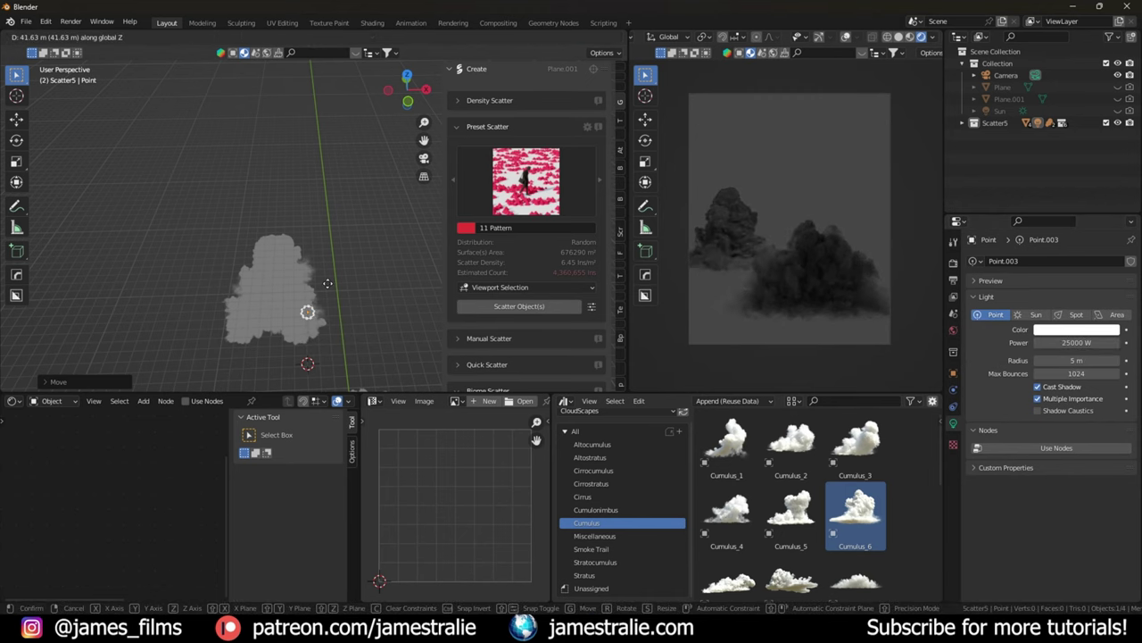
click(330, 286)
click(1078, 342)
text(1000)
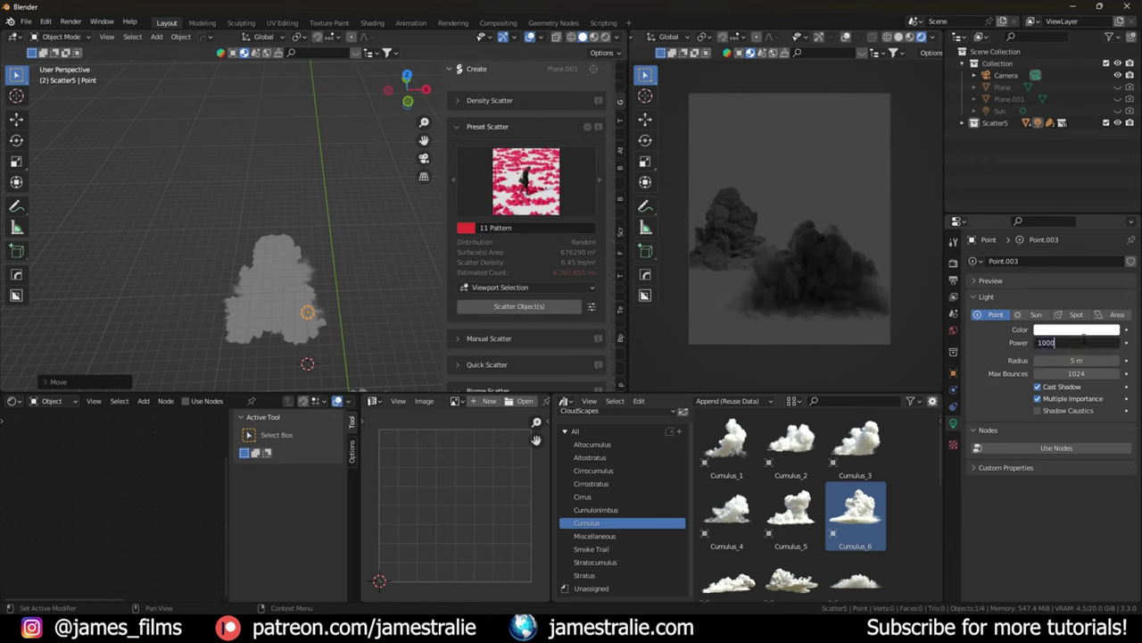
text(000)
key(Return)
Step: Move the point light horizontally to the right of the Cumulus_6 cloud and lower it slightly
mouse_move(341, 294)
middle_down()
mouse_move(349, 273)
mouse_move(332, 286)
middle_up()
key(g)
key(z)
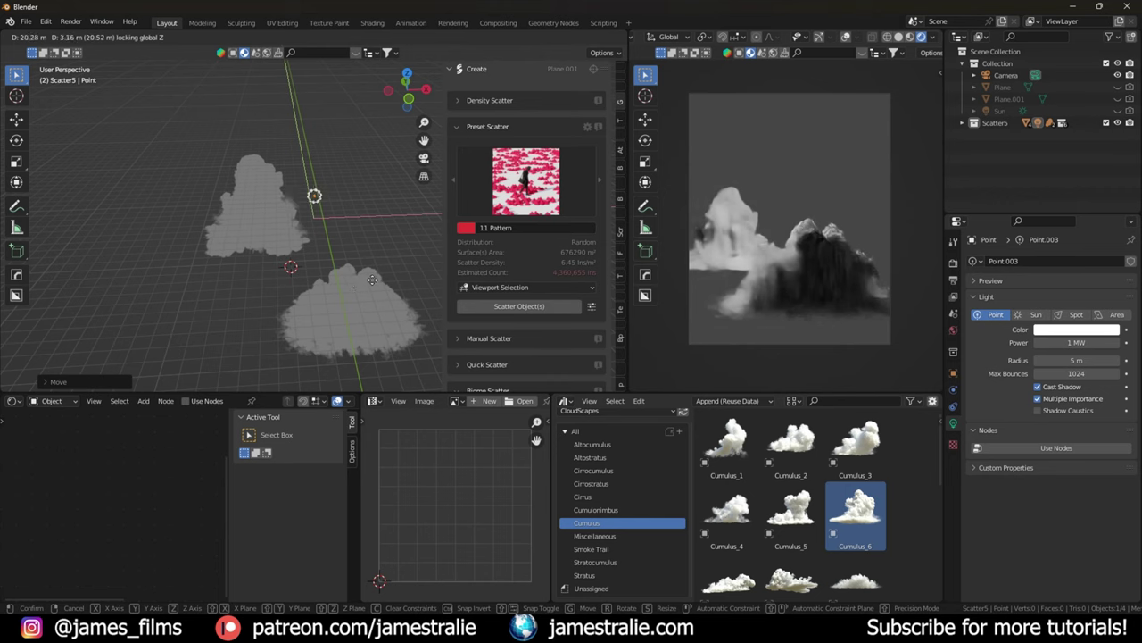
key(z)
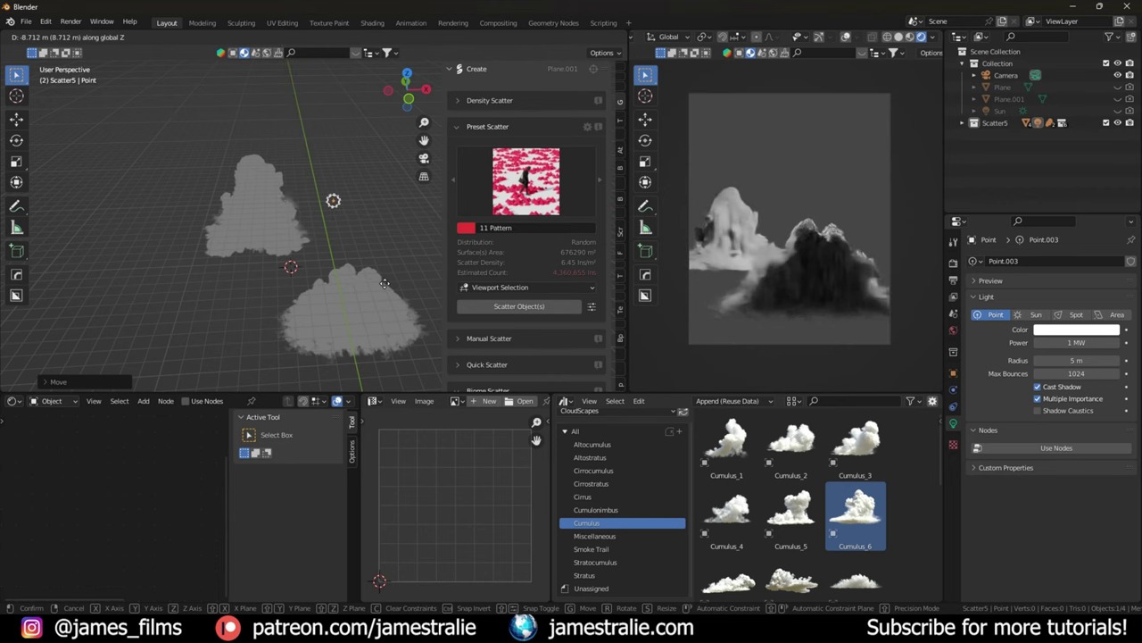
click(386, 290)
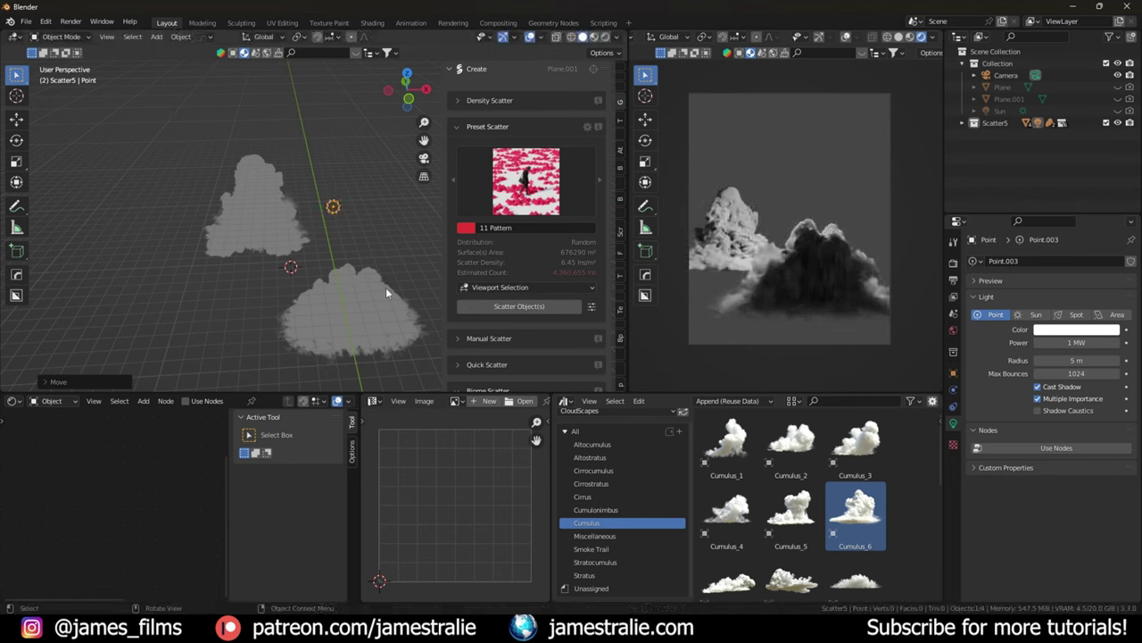
Step: Switch the asset library to Cathedral and Greenhouse and show its Unassigned assets
shift+middle_drag(381, 290, 248, 316)
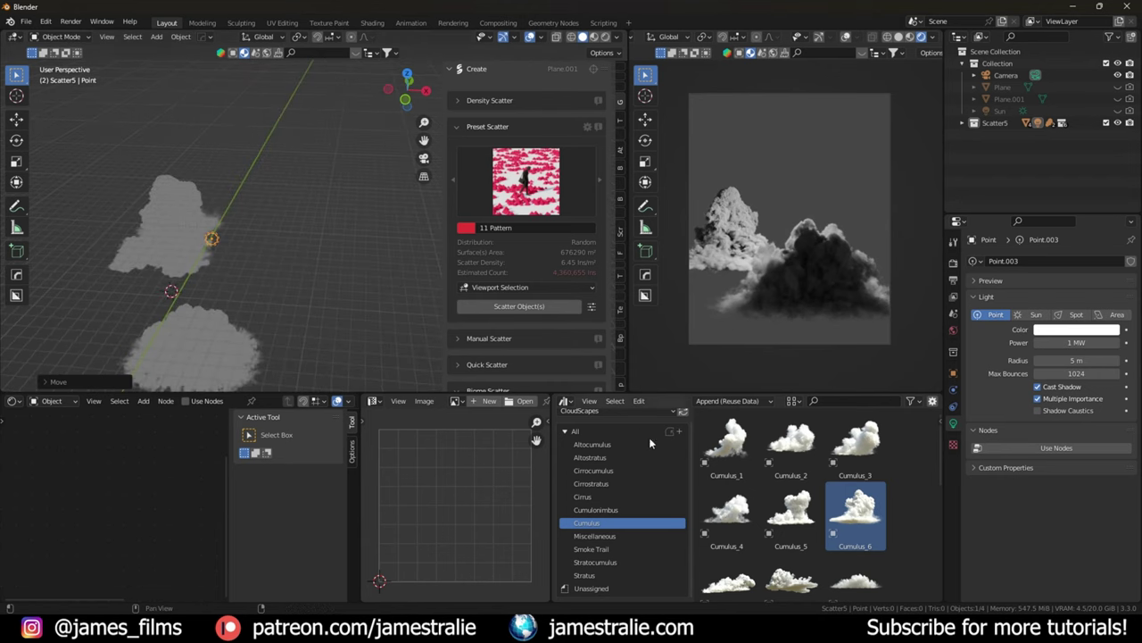
click(650, 411)
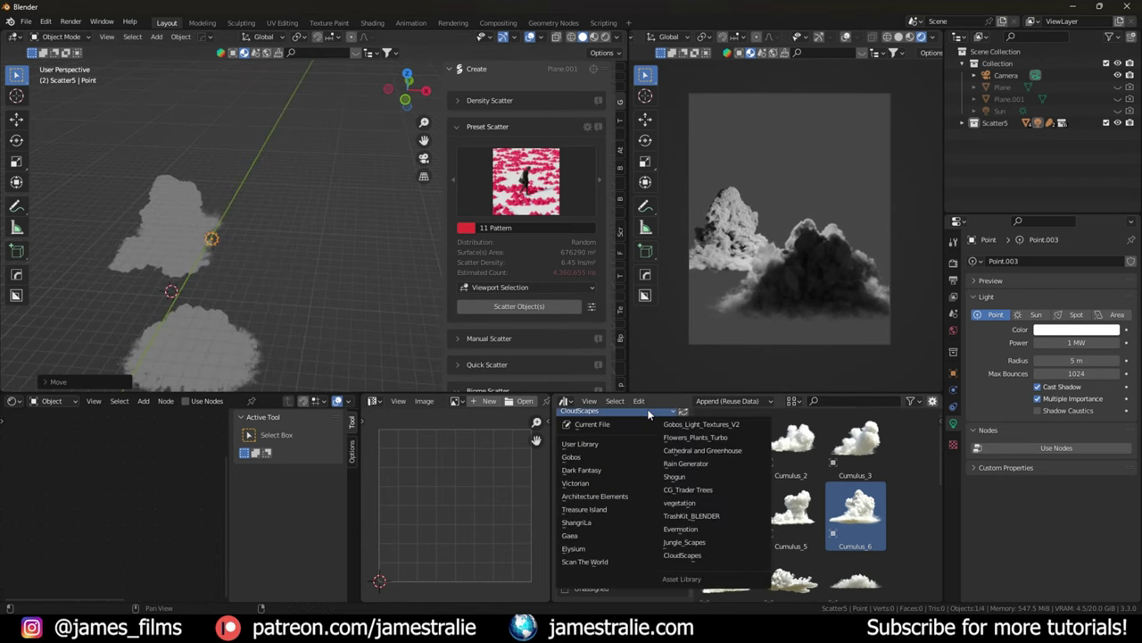
click(743, 451)
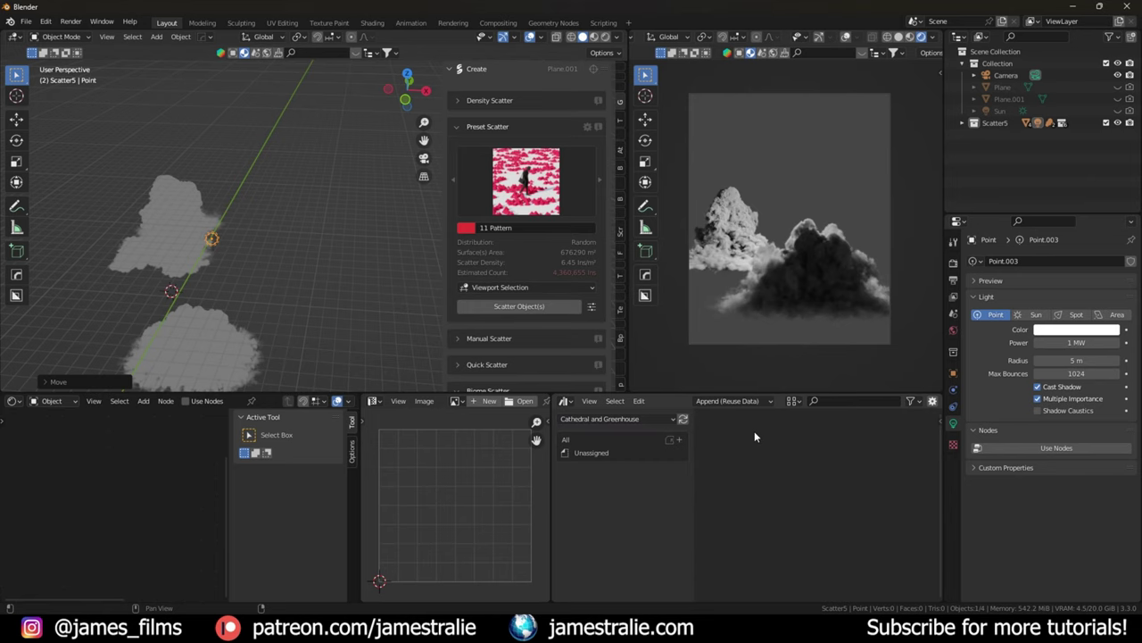
click(625, 419)
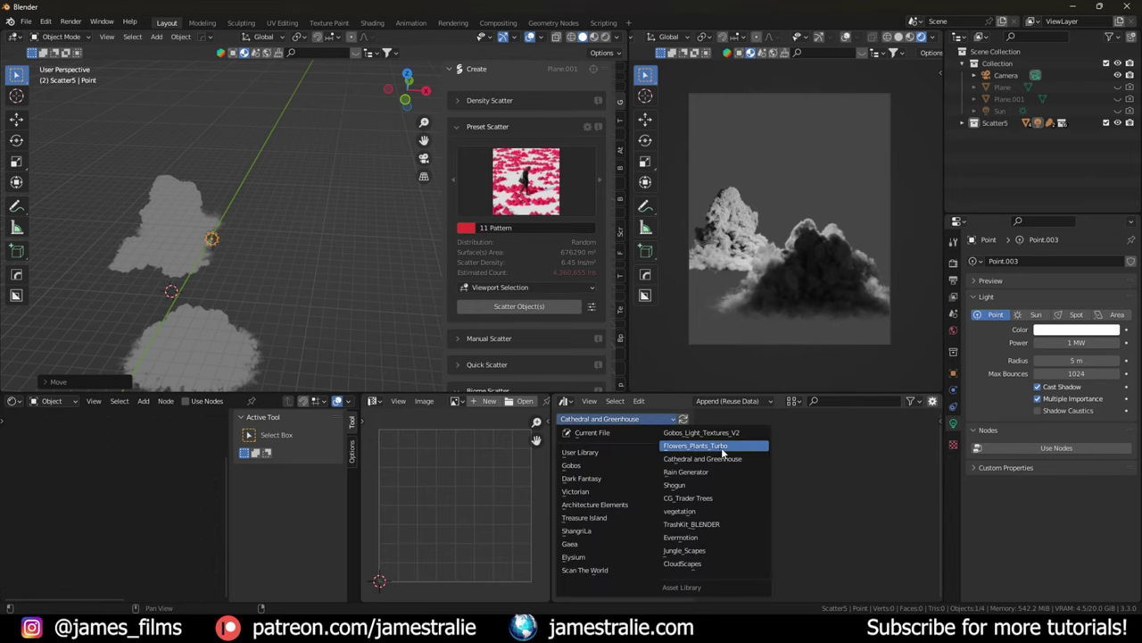
click(705, 472)
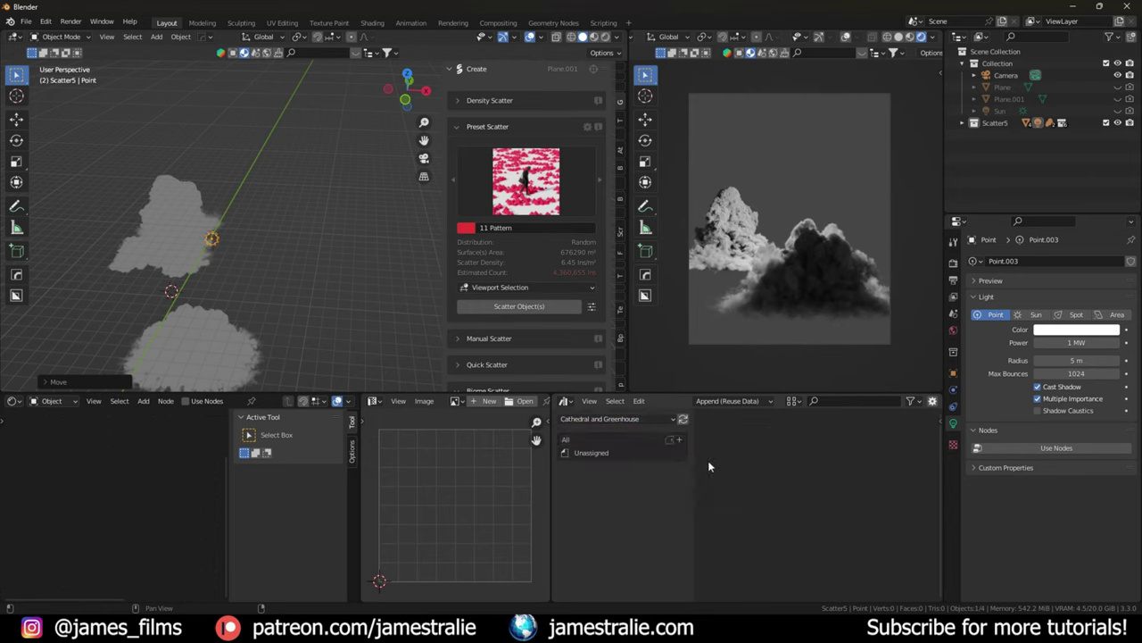
click(624, 419)
click(628, 491)
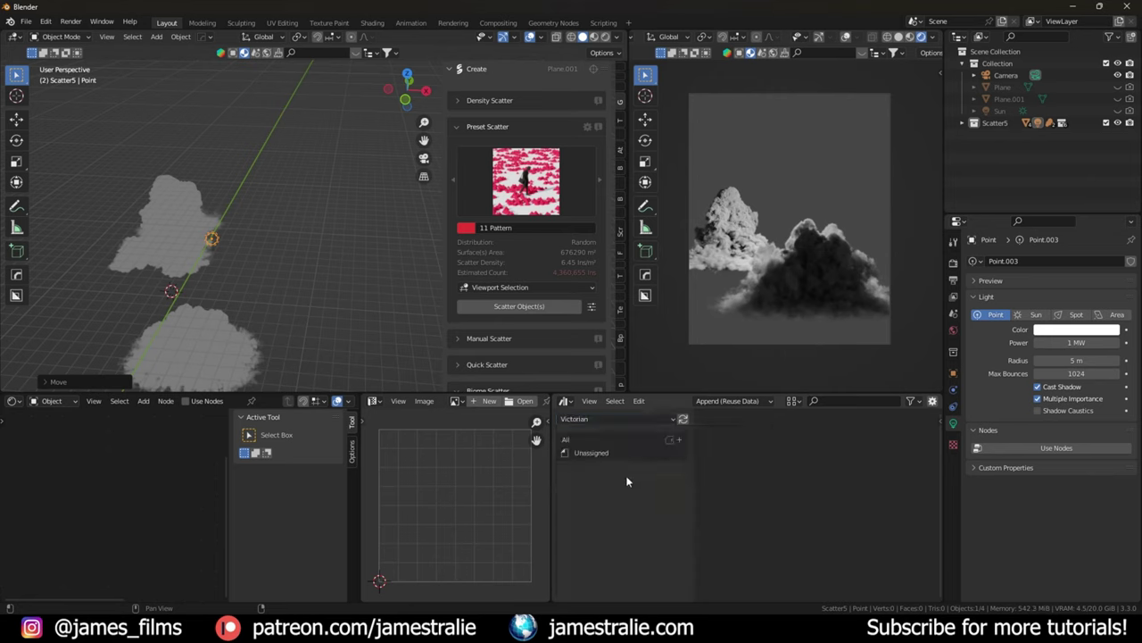
click(643, 423)
click(665, 451)
click(610, 453)
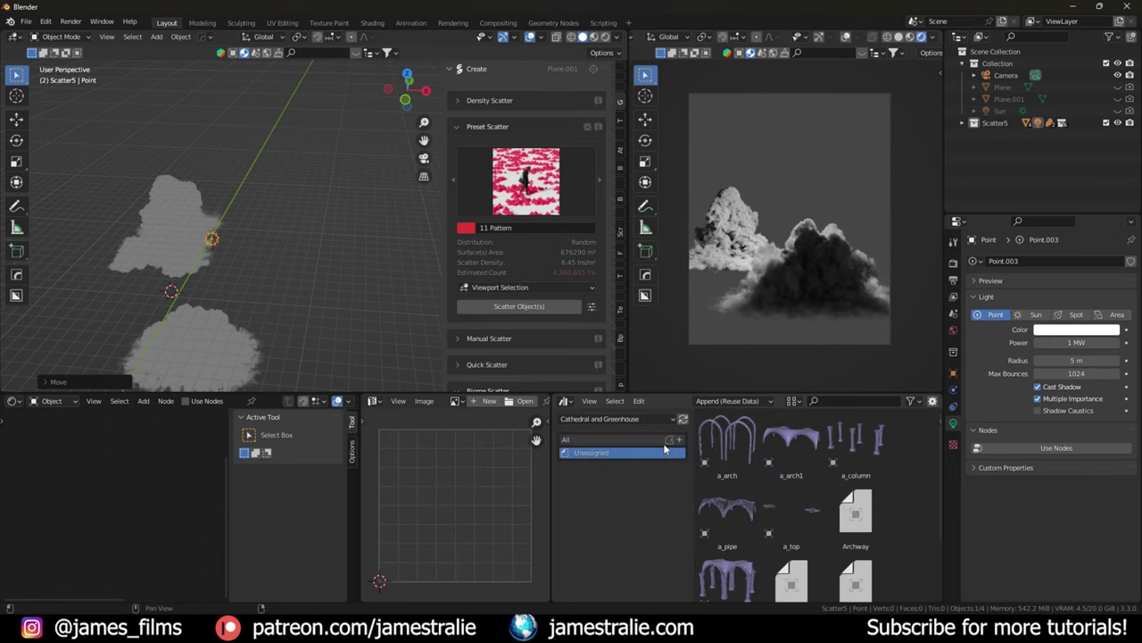
Step: Add the archway_asset beside the clouds and enlarge it until its columns tower over them
scroll(765, 514, down, 2)
drag(727, 513, 245, 259)
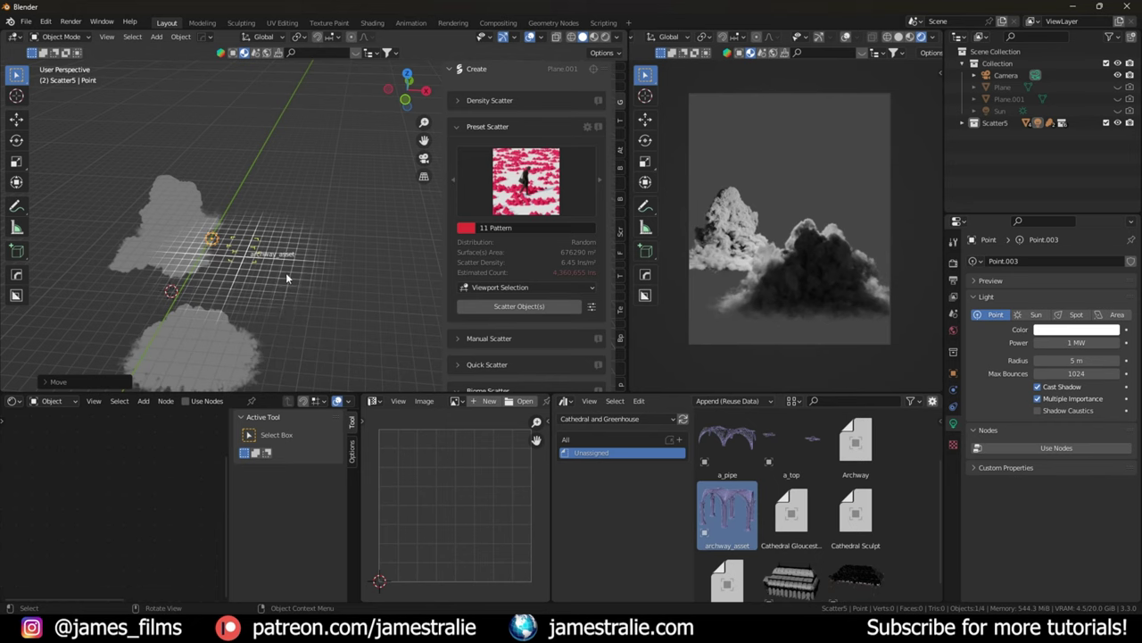
drag(285, 277, 289, 259)
shift+middle_drag(289, 259, 286, 241)
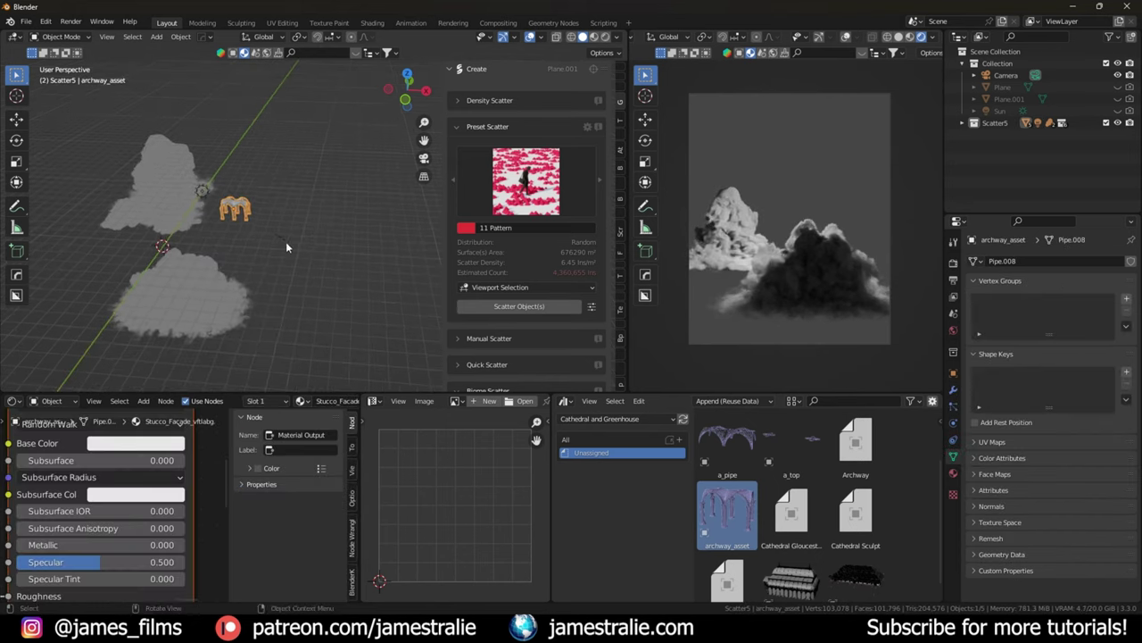
key(s)
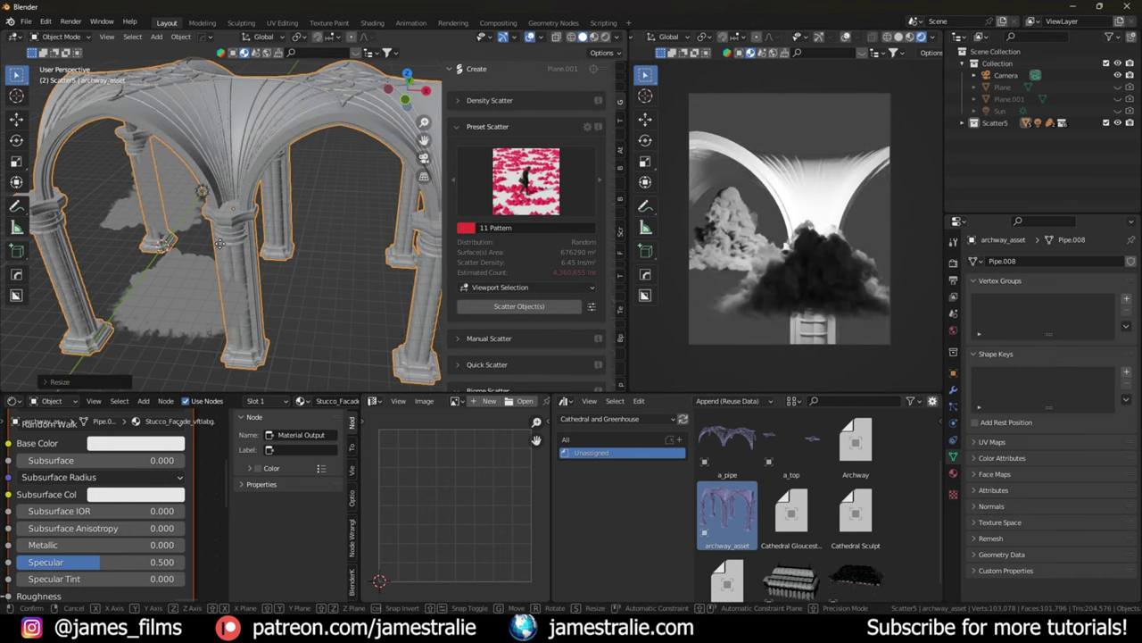
Step: Move the archway horizontally until its arches and columns frame the clouds in the camera view
key(g)
key(shift+z)
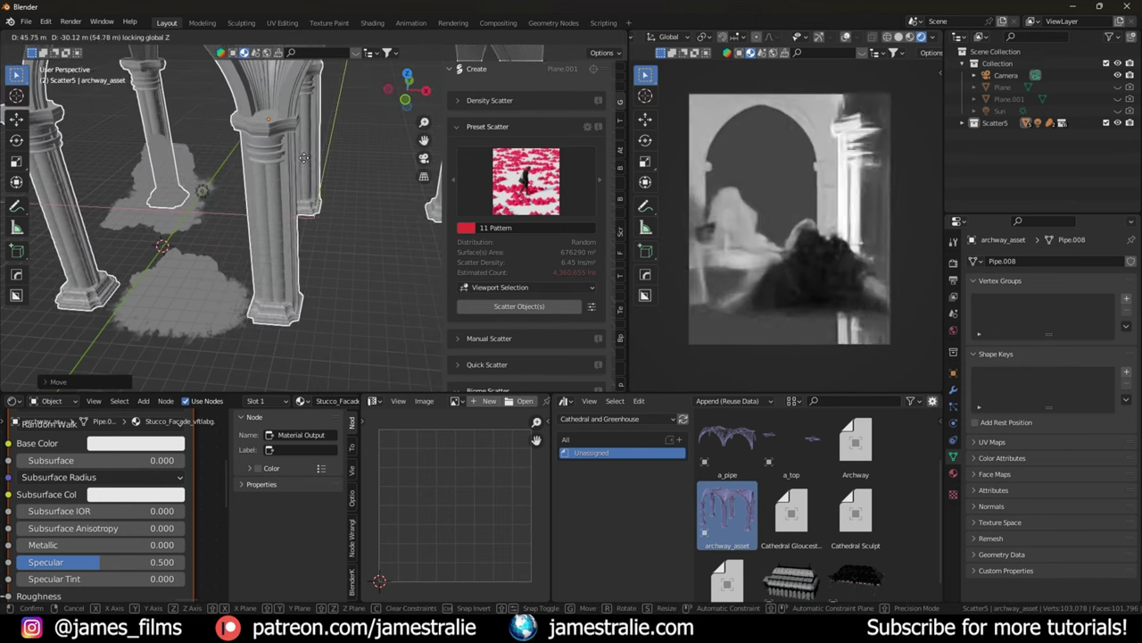
click(317, 163)
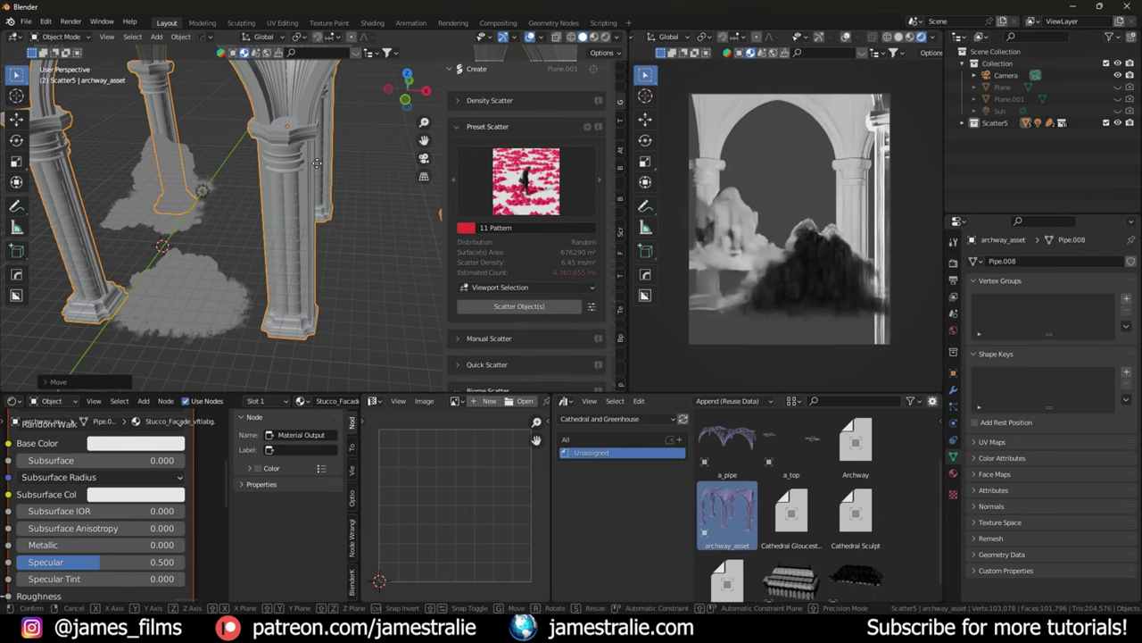
key(g)
key(shift+z)
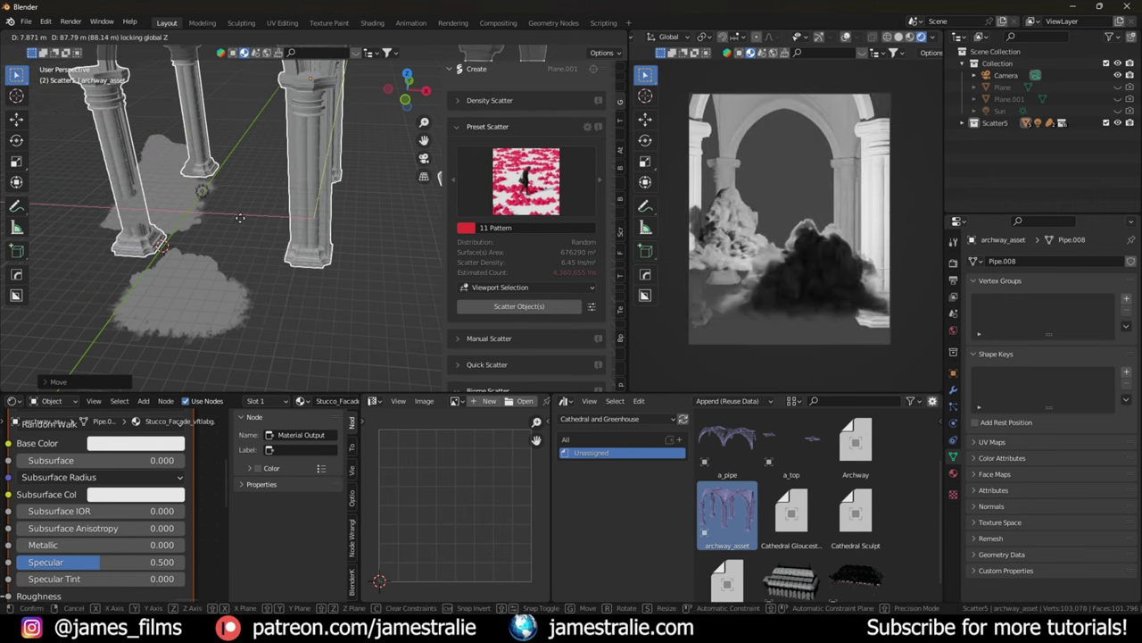
click(235, 220)
Step: Reposition the Cumulus_6 cloud between the archway columns and lower it about 36 m
middle_drag(249, 243, 197, 253)
click(178, 251)
key(g)
key(z)
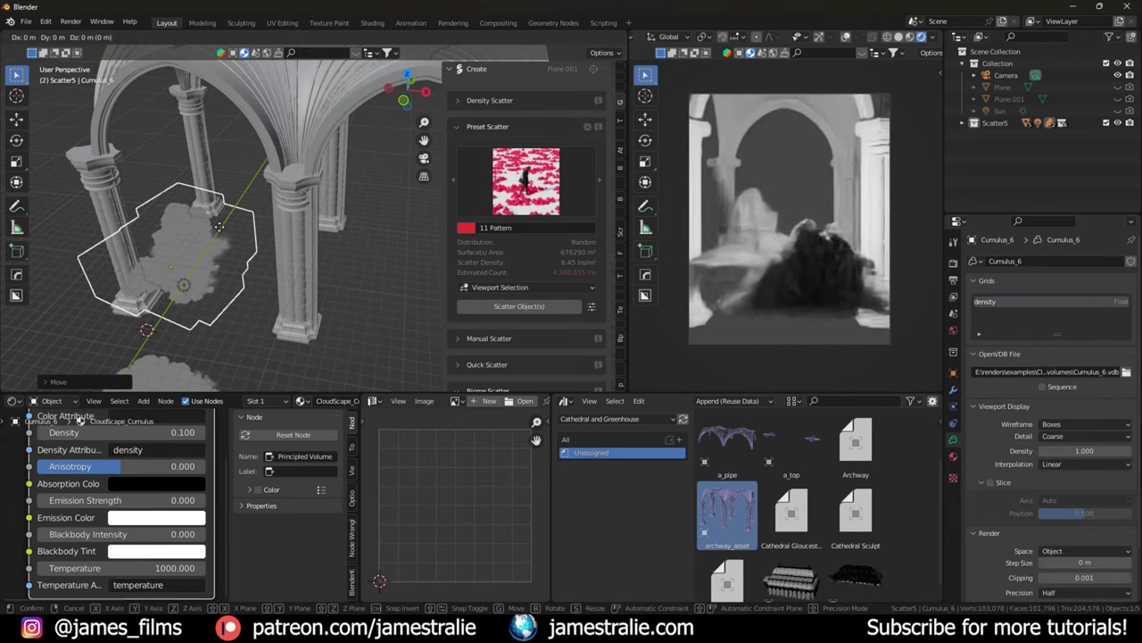
click(213, 192)
key(g)
key(z)
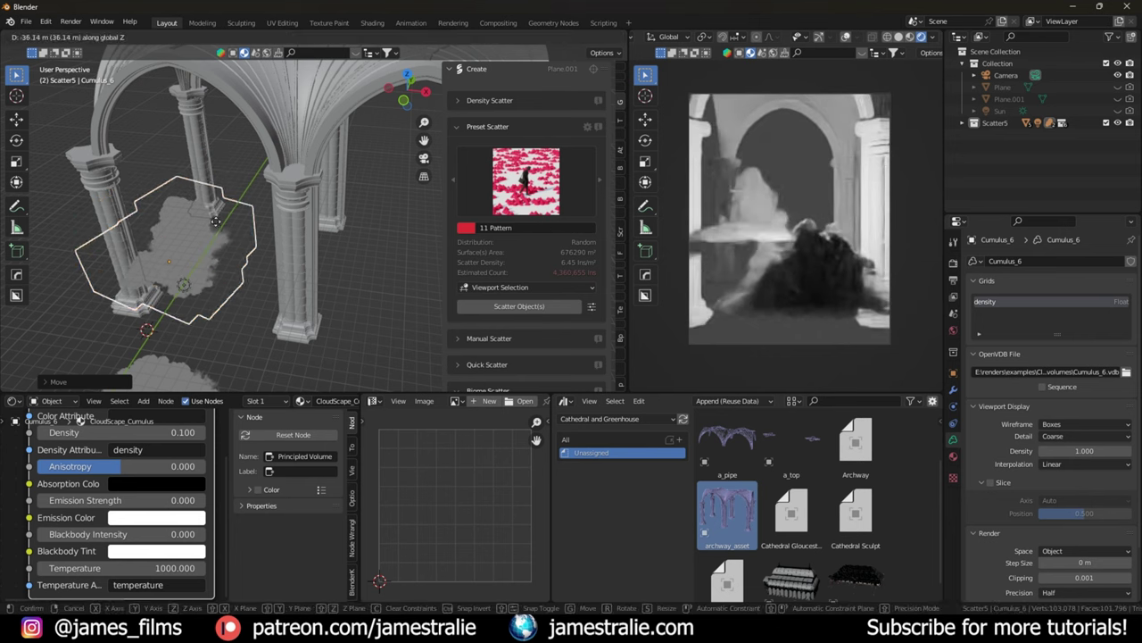
click(179, 250)
Step: Move the Cumulus_10 cloud horizontally in front of the archway column so it fills the lower right foreground of the camera view
middle_drag(178, 249, 201, 268)
key(shift+d)
key(shift+z)
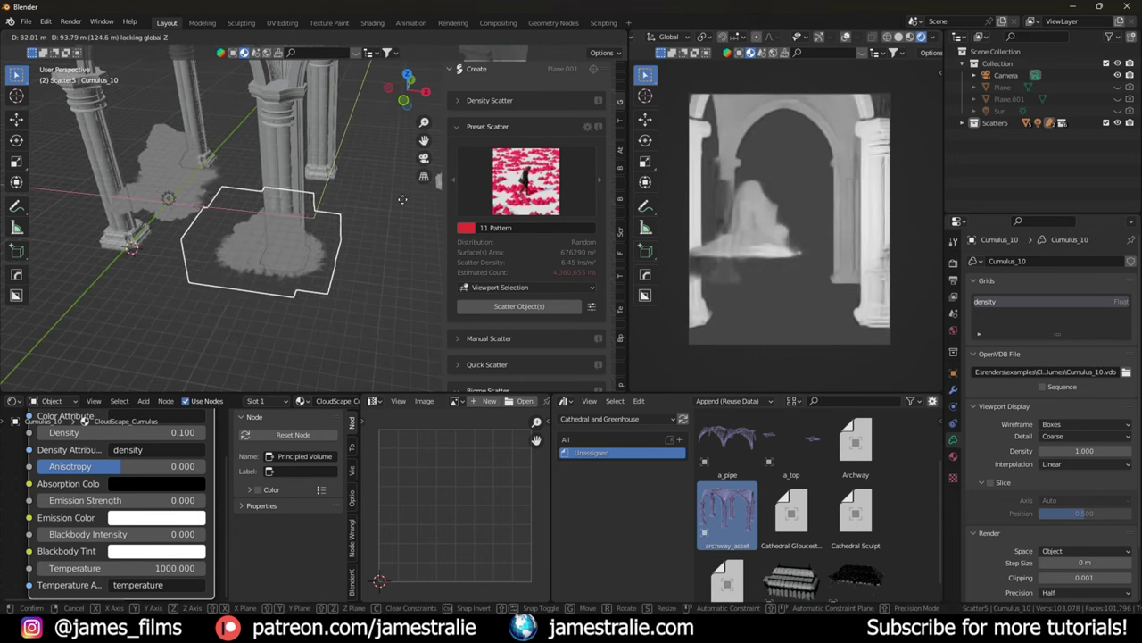
click(369, 242)
key(g)
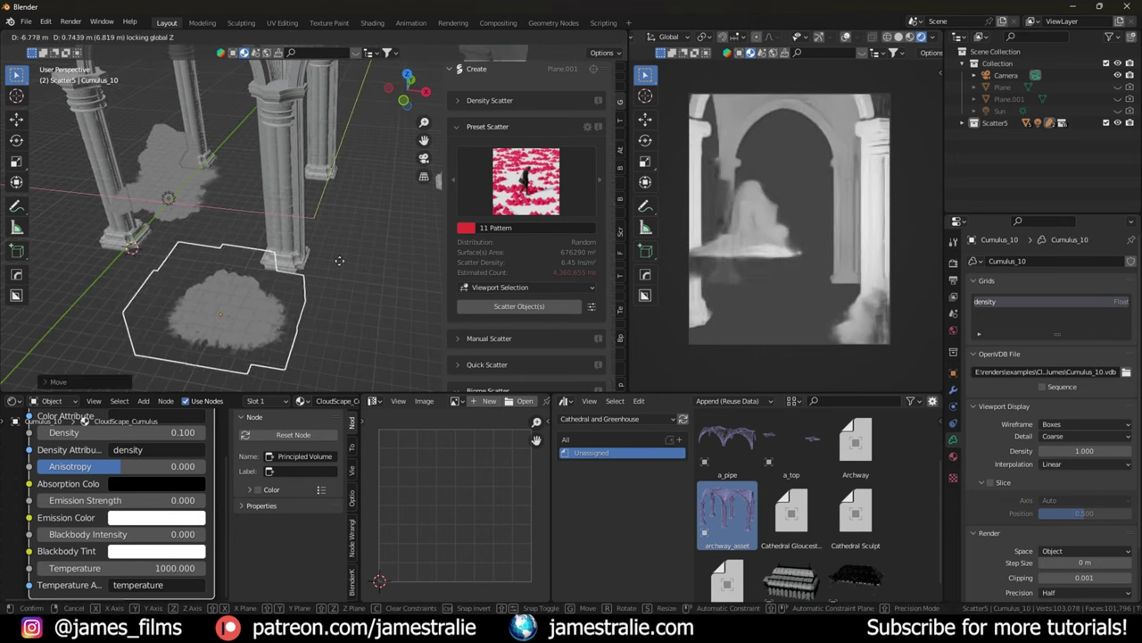
click(323, 256)
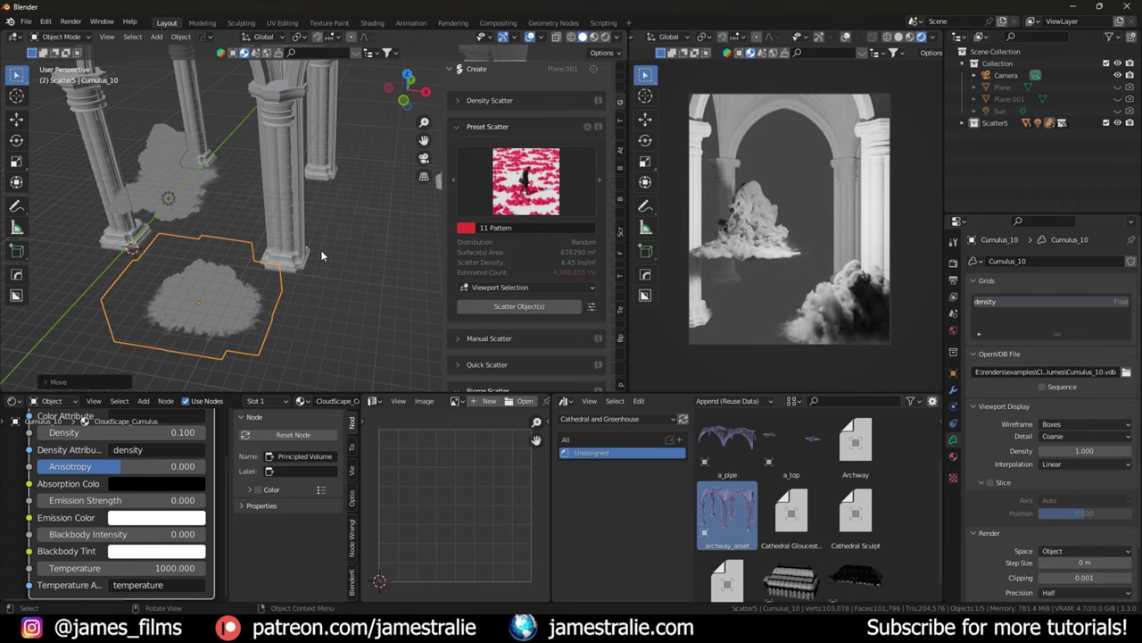
Step: Switch to the browser's CloudScapes product page on Blender Market and examine its overview, biomes, compatibility details and asset browser sections
mouse_move(415, 629)
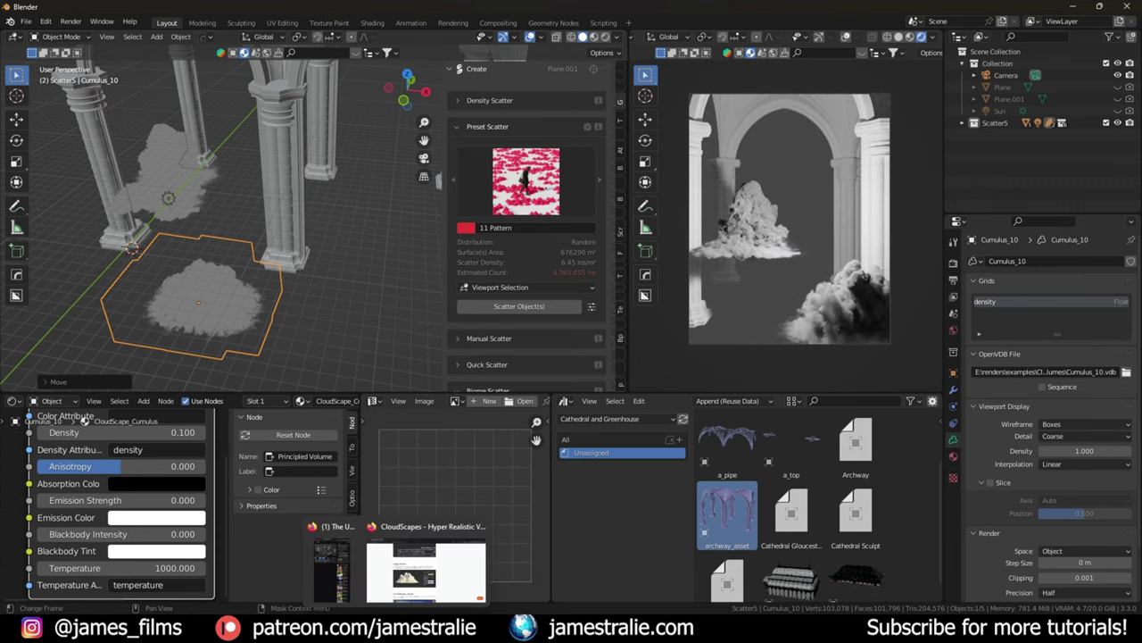
click(417, 589)
scroll(828, 383, down, 8)
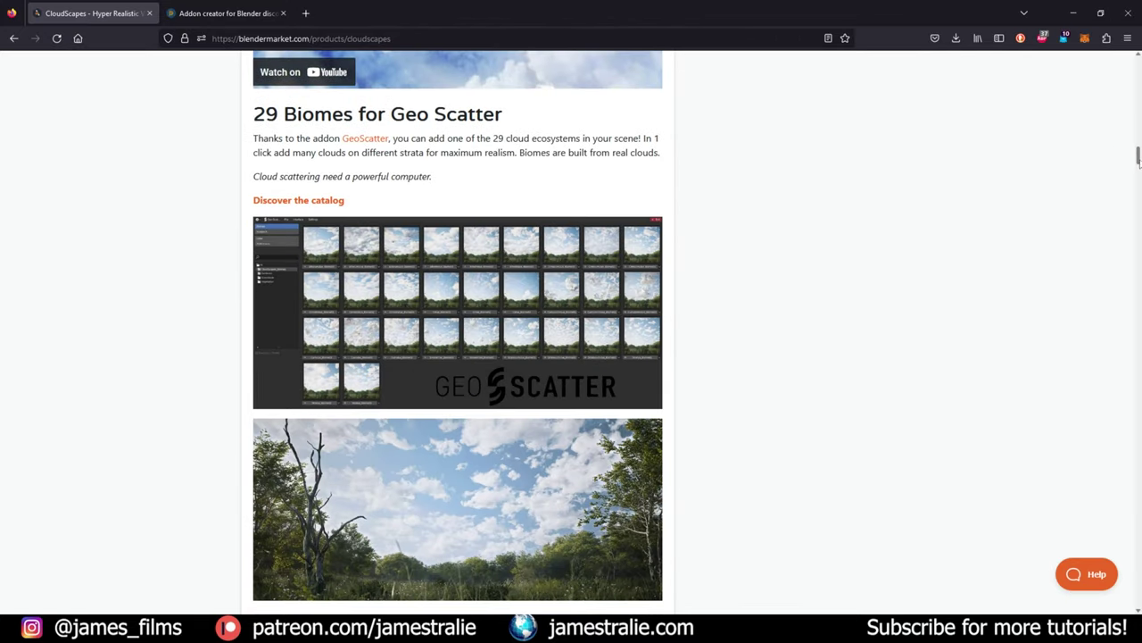
scroll(1122, 199, up, 15)
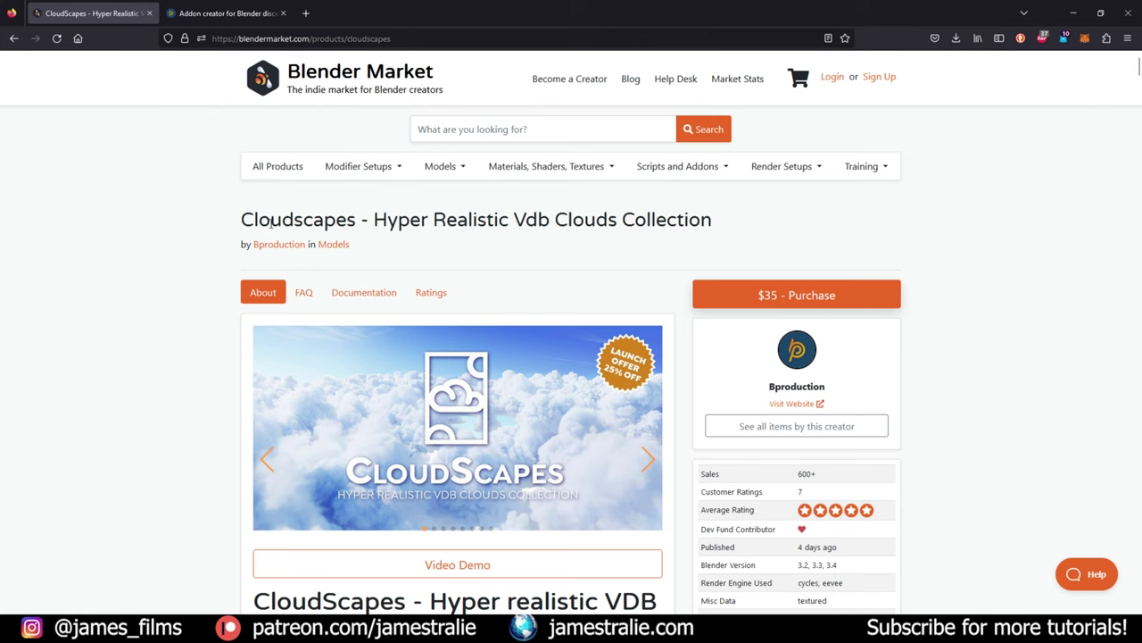
scroll(571, 304, down, 3)
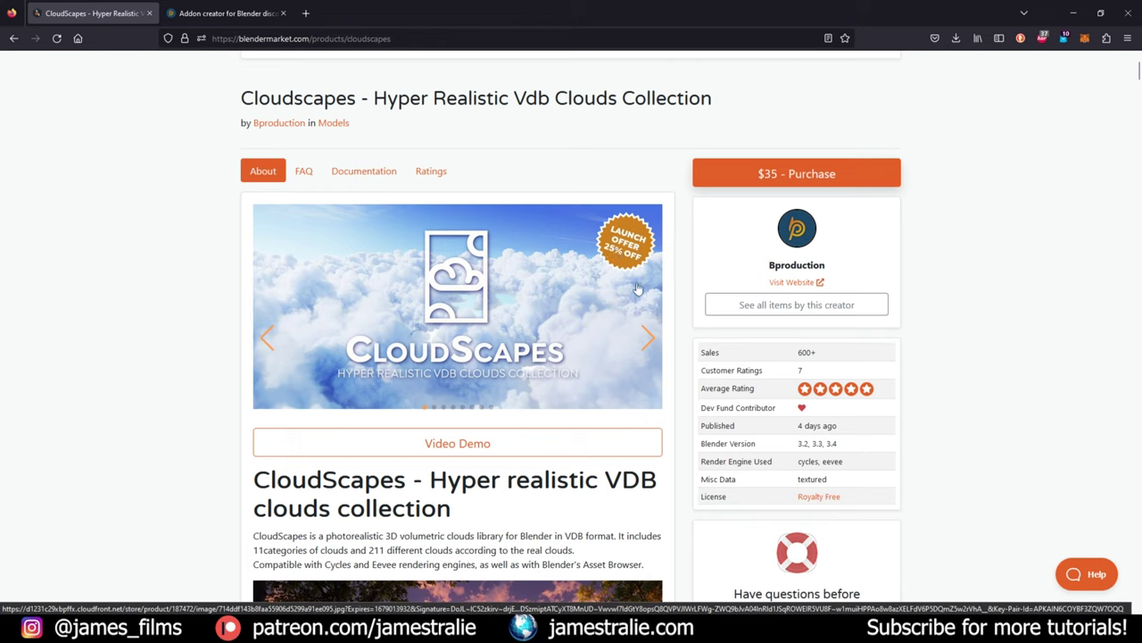
scroll(849, 355, down, 3)
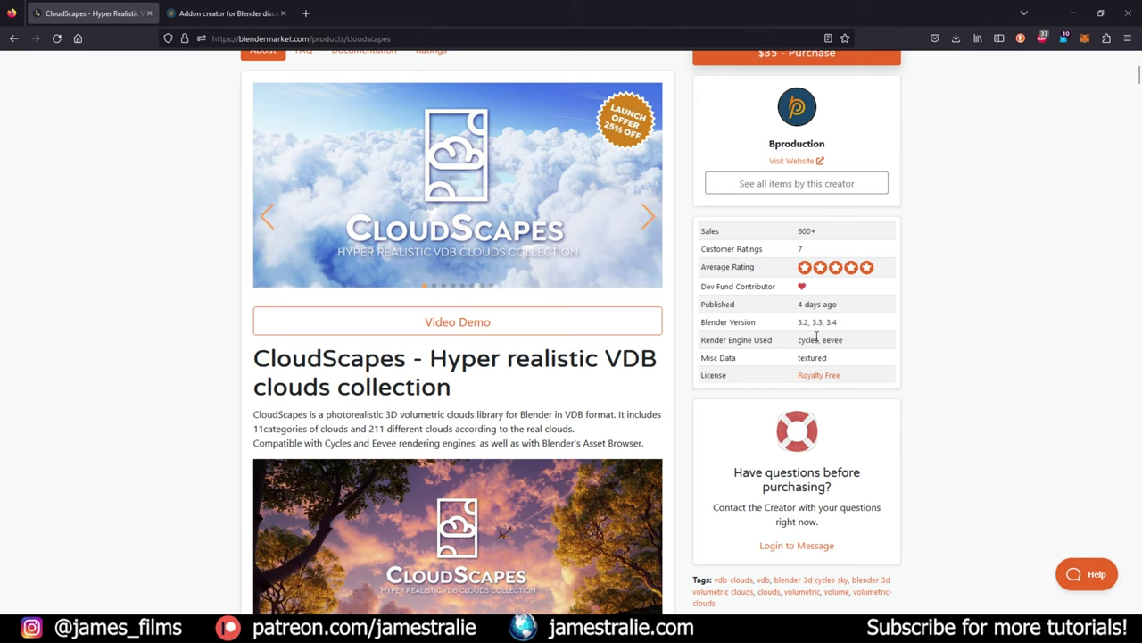
scroll(815, 337, down, 10)
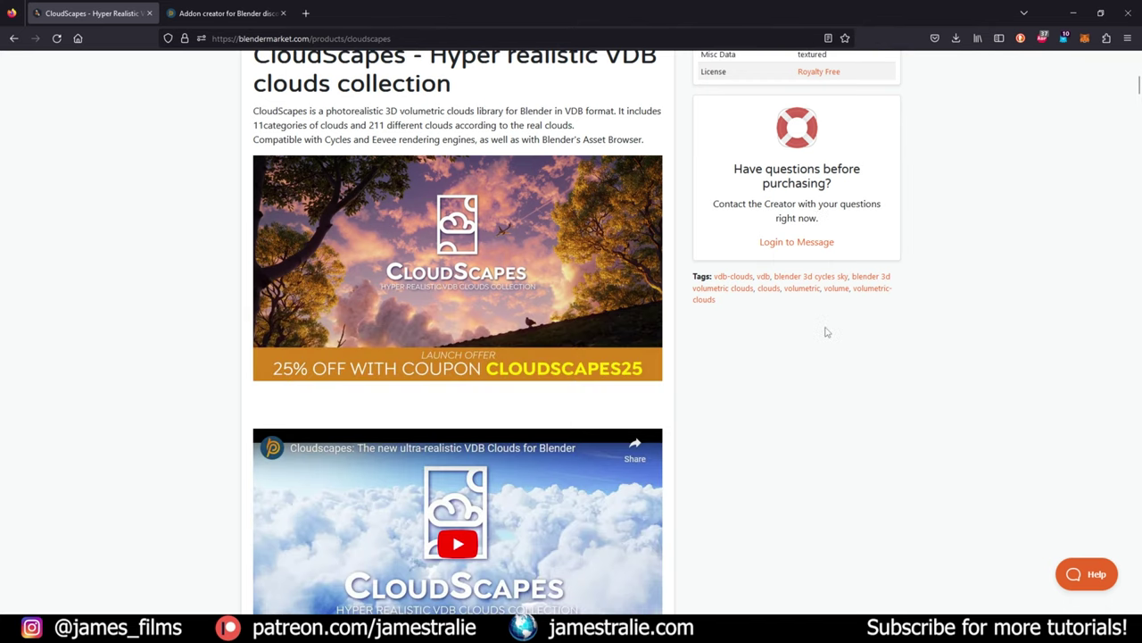
scroll(777, 333, down, 15)
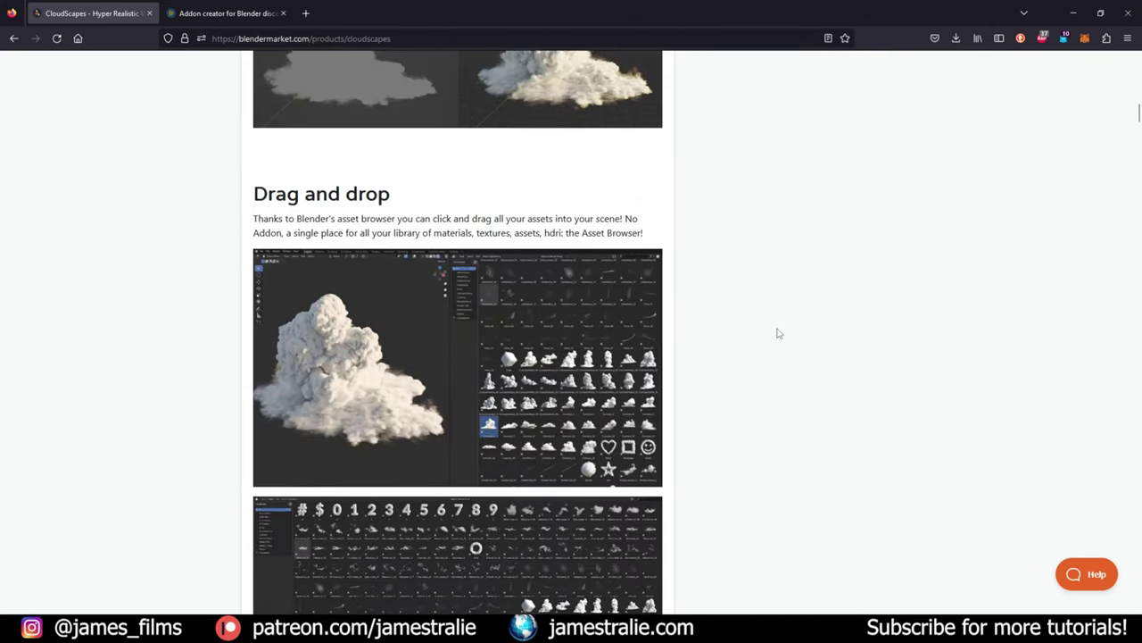